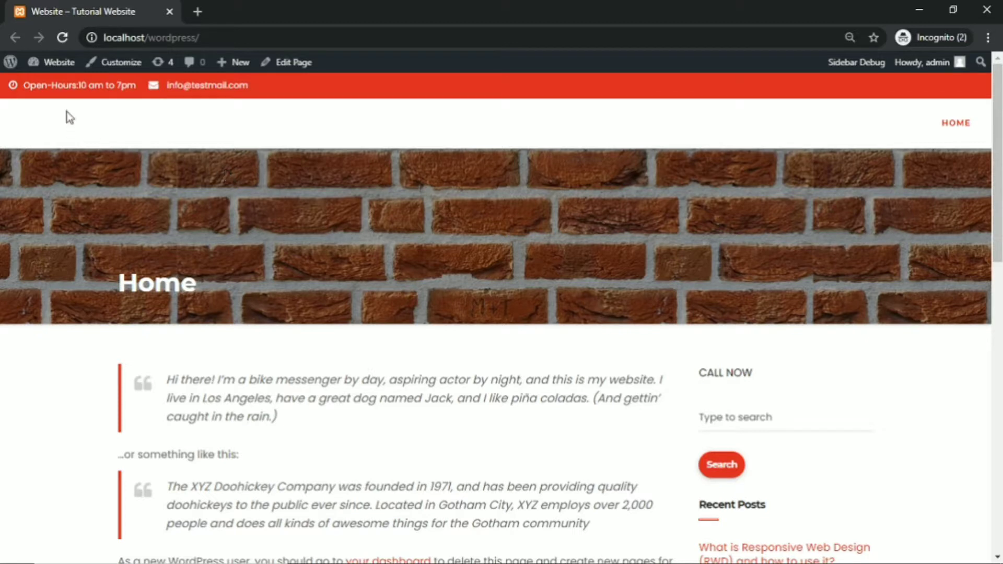
Go from the live site to the admin dashboard and open the page for adding new themes.
mouse_move(57, 66)
left_click(58, 92)
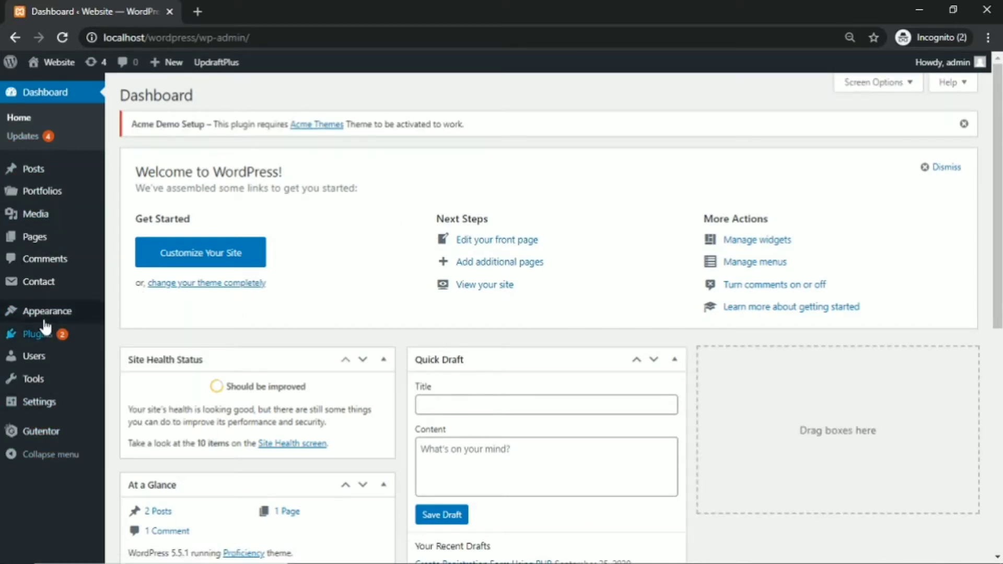
mouse_move(46, 325)
left_click(133, 315)
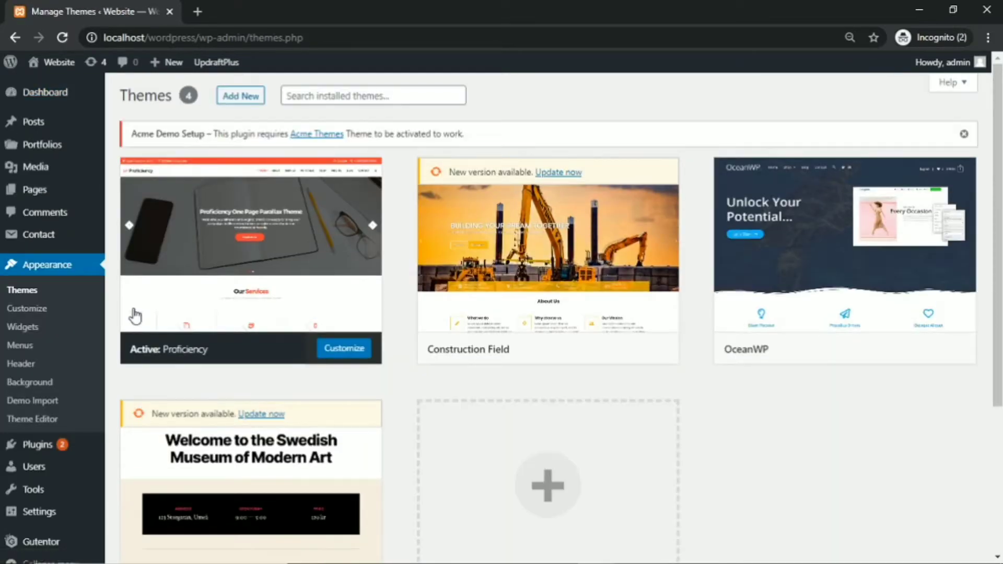
left_click(252, 99)
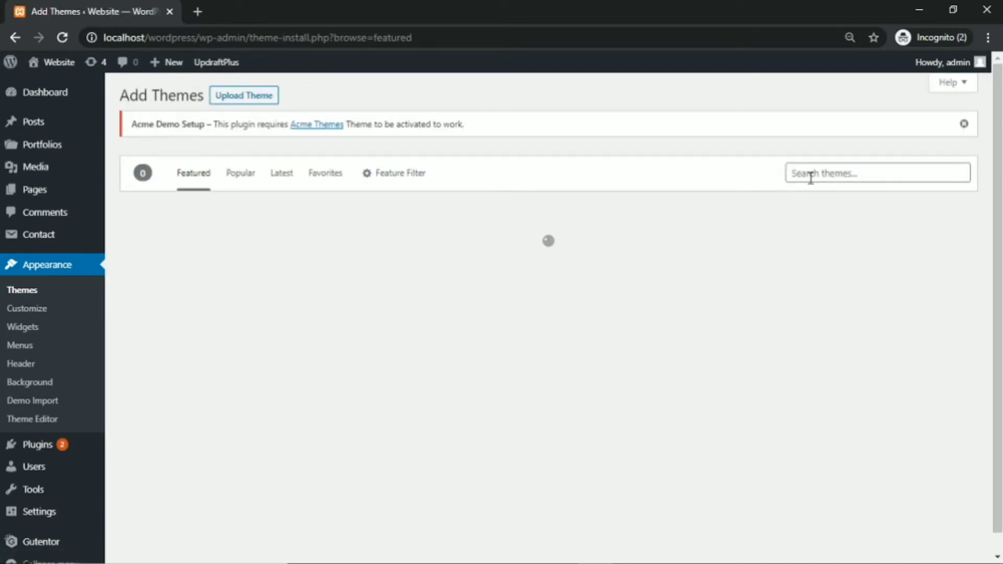
Search the theme directory for gutenwp, then install and activate the Gutenwp theme.
left_click(822, 176)
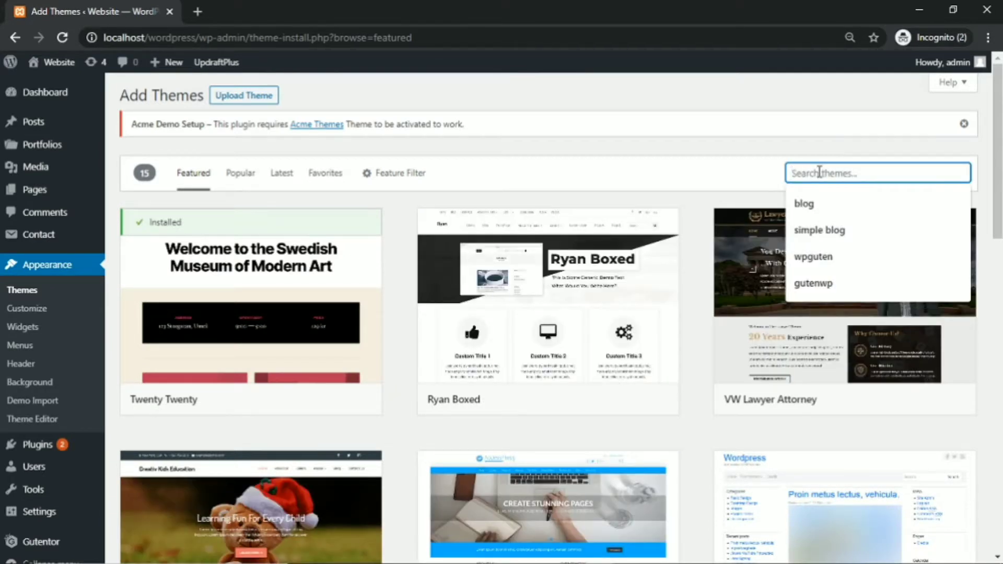
type("b")
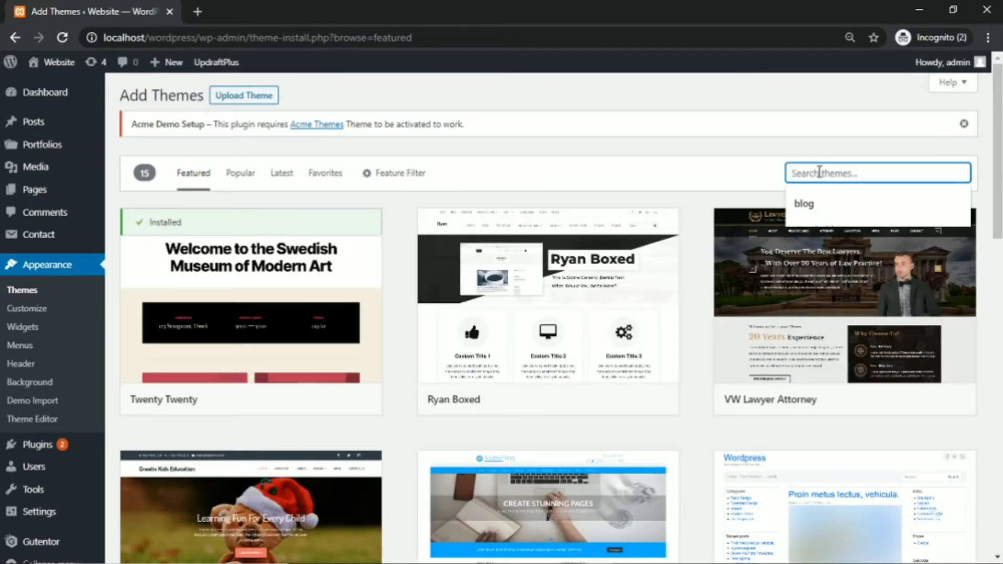
type("log")
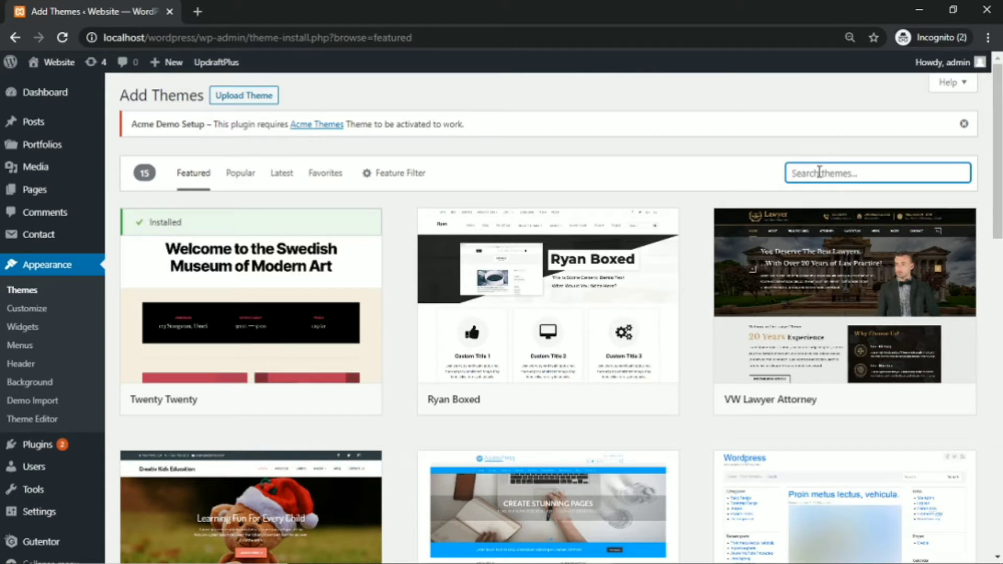
type("gutenwp")
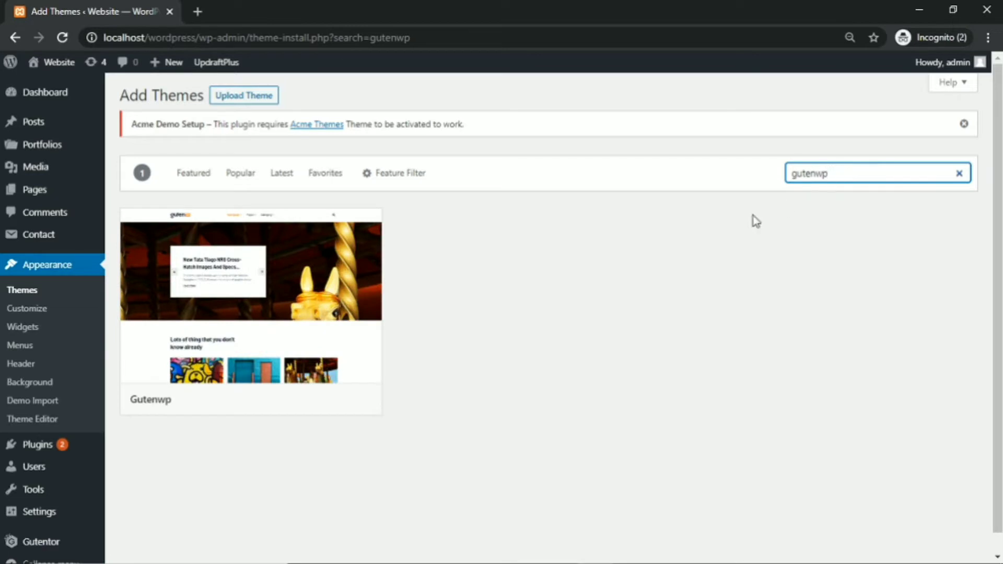
mouse_move(316, 324)
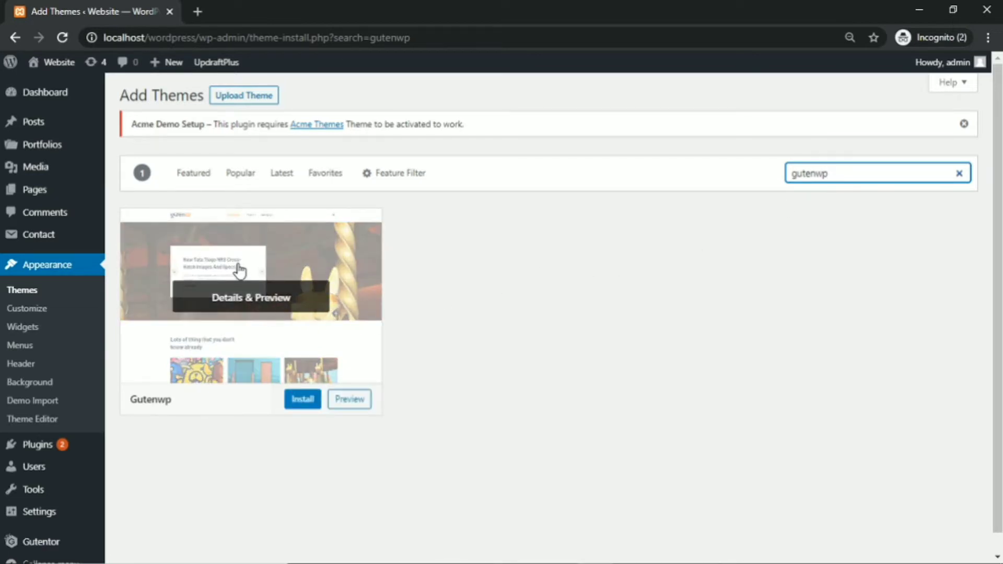
left_click(303, 406)
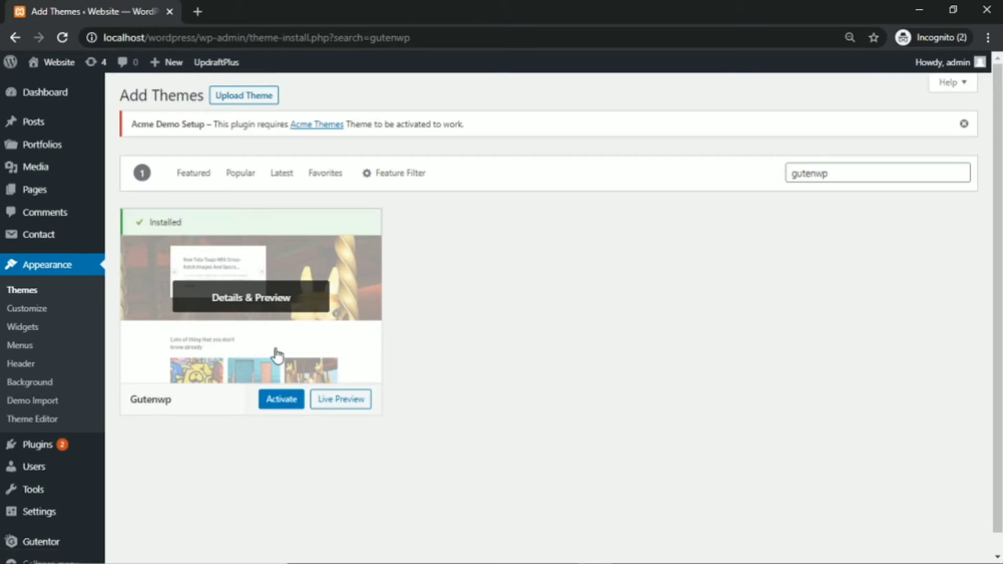
left_click(280, 410)
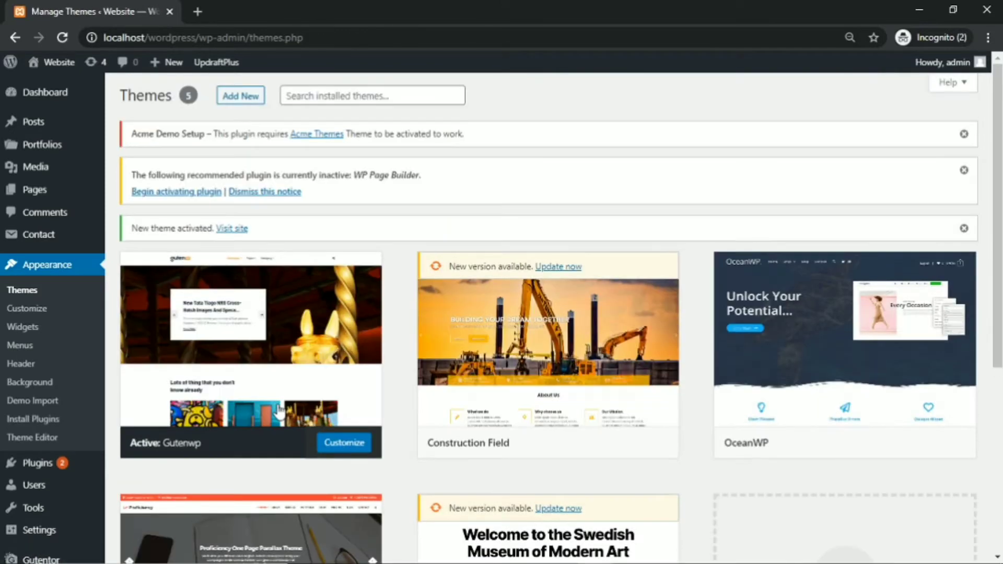
Open the live site in a new browser tab and inspect its home page with the Gutenwp theme.
mouse_move(57, 65)
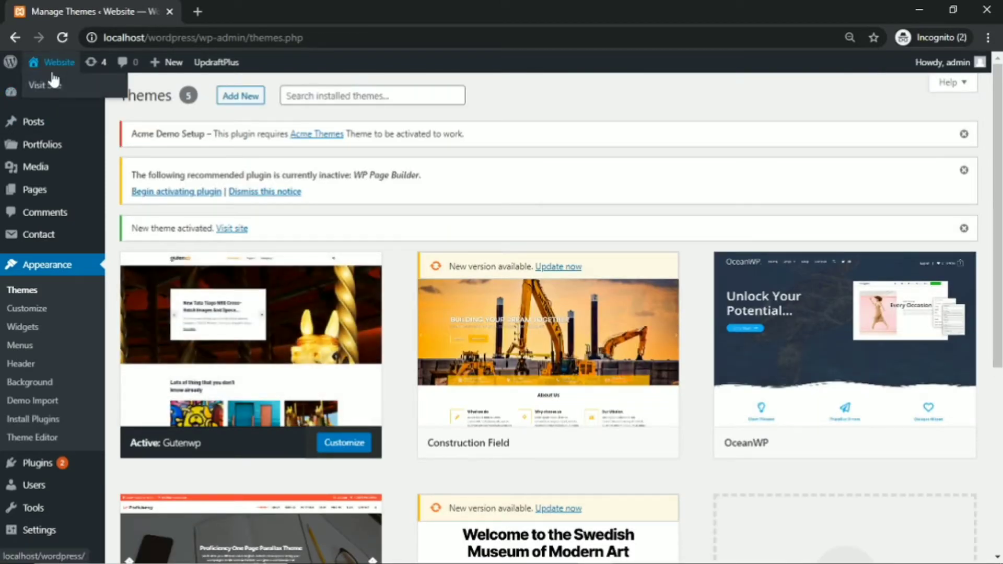
right_click(45, 88)
left_click(65, 90)
left_click(253, 7)
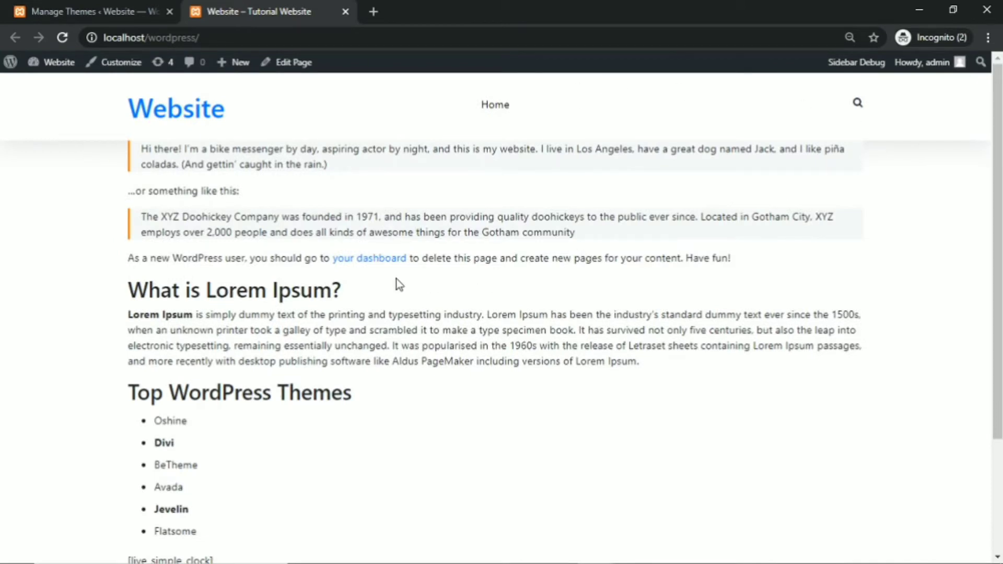
Activate the theme's recommended WP Page Builder plugin and check the live site in its tab.
left_click(102, 14)
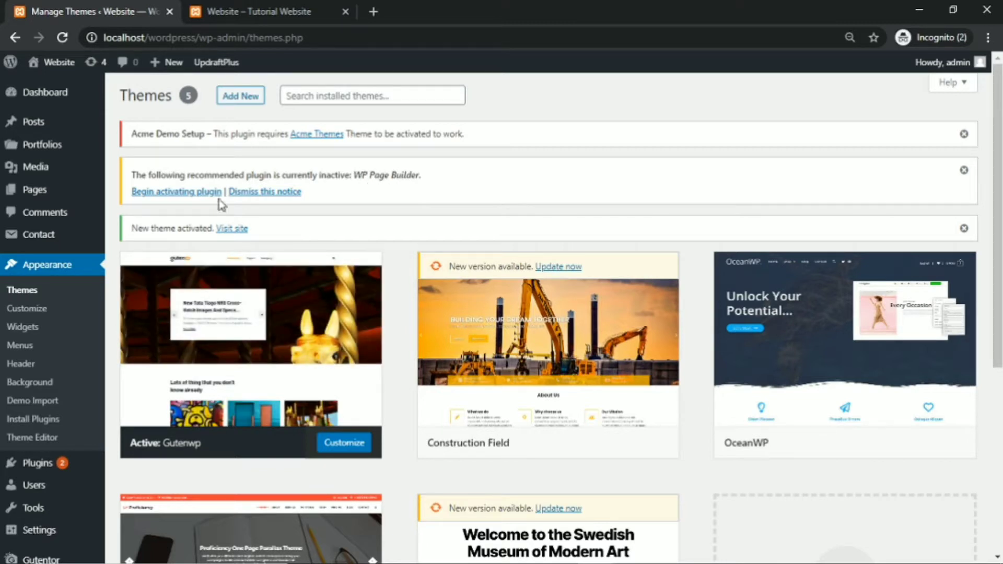
left_click(187, 192)
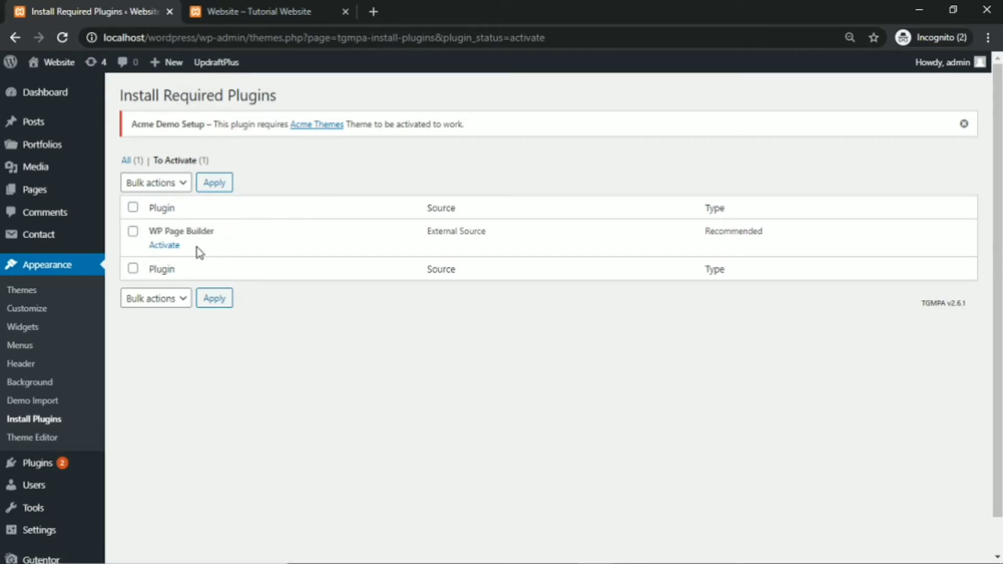
left_click(164, 245)
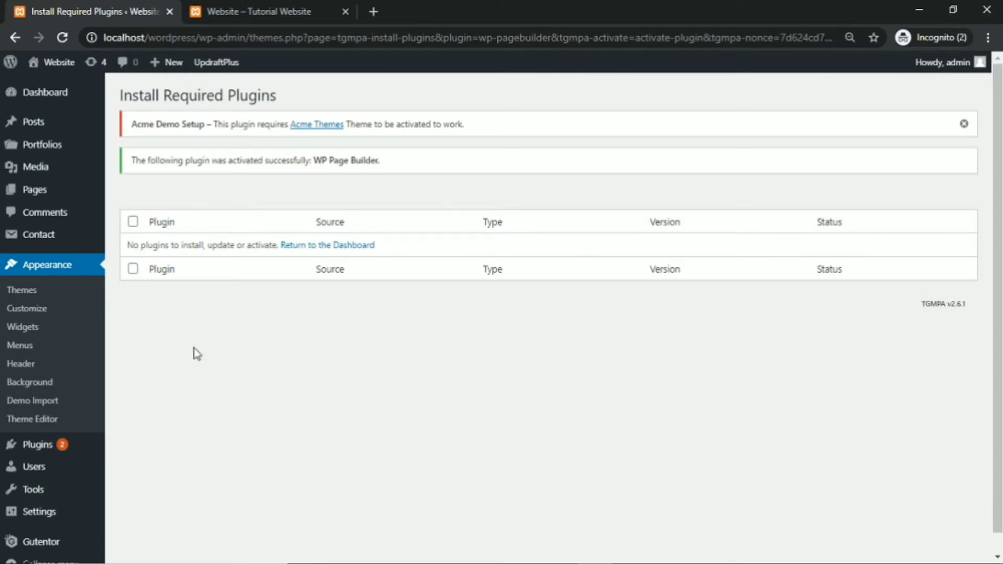
left_click(233, 17)
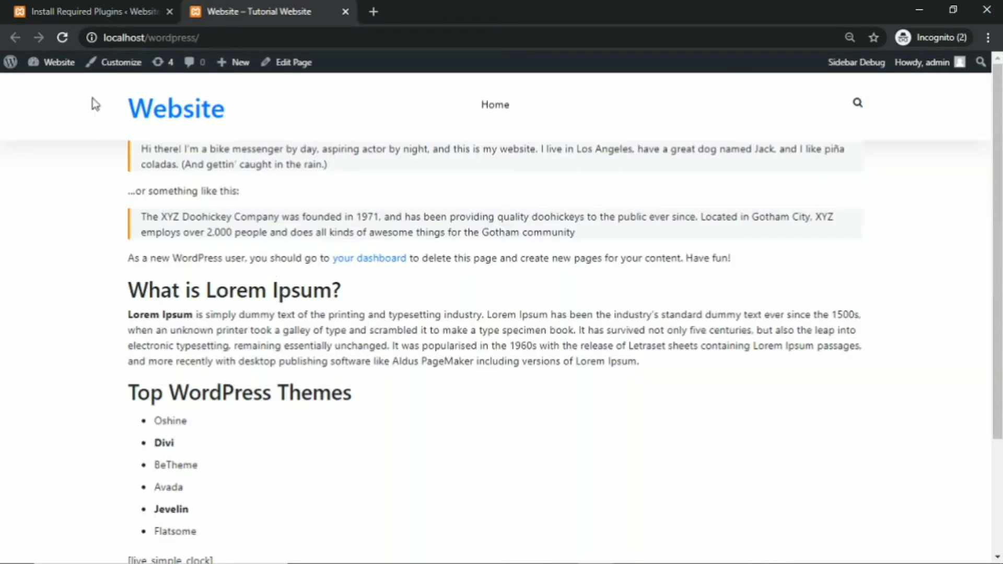
left_click(66, 11)
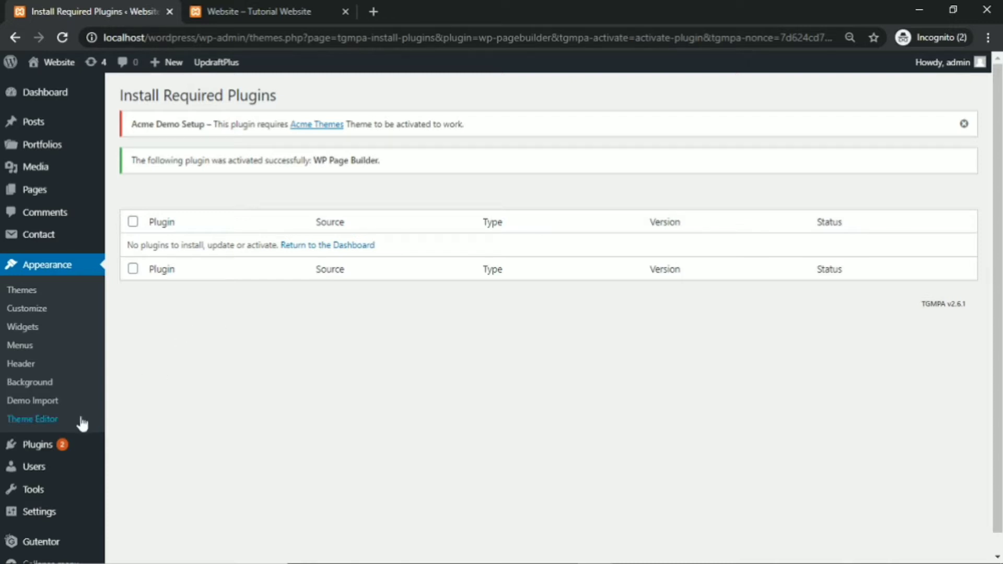
Search for tutor lms among the new plugins, then install and activate Tutor LMS – eLearning and online course solution.
mouse_move(45, 452)
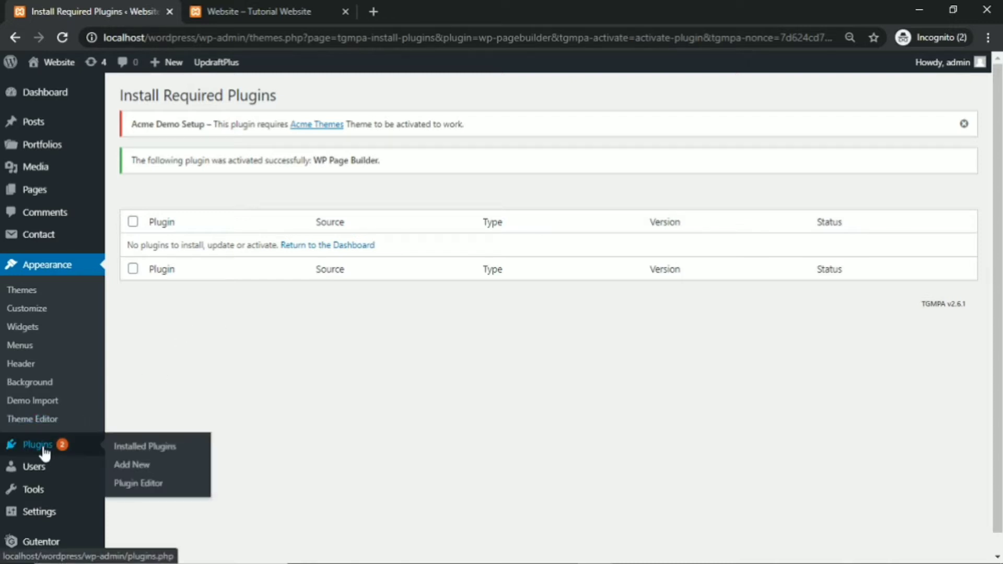
left_click(132, 466)
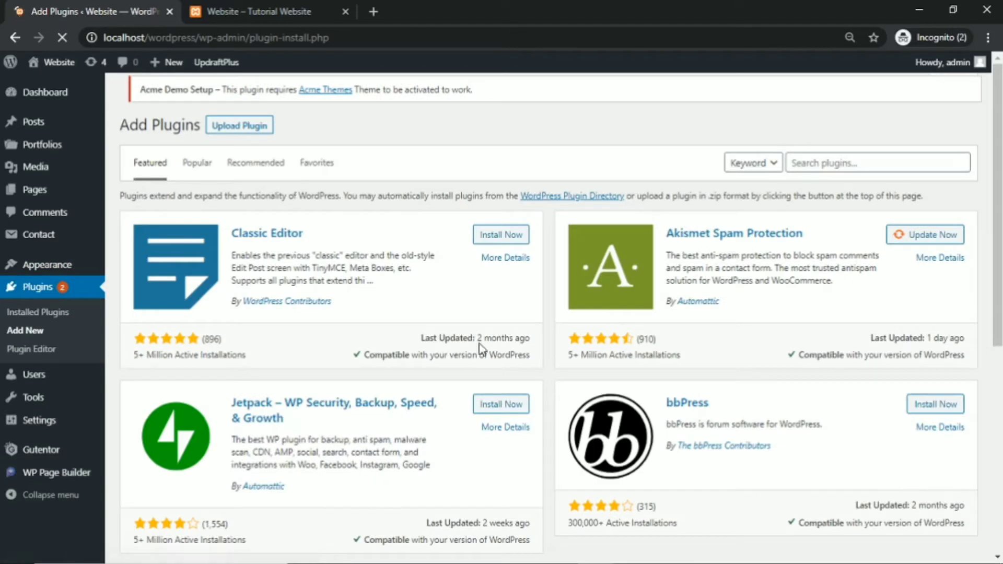
left_click(800, 164)
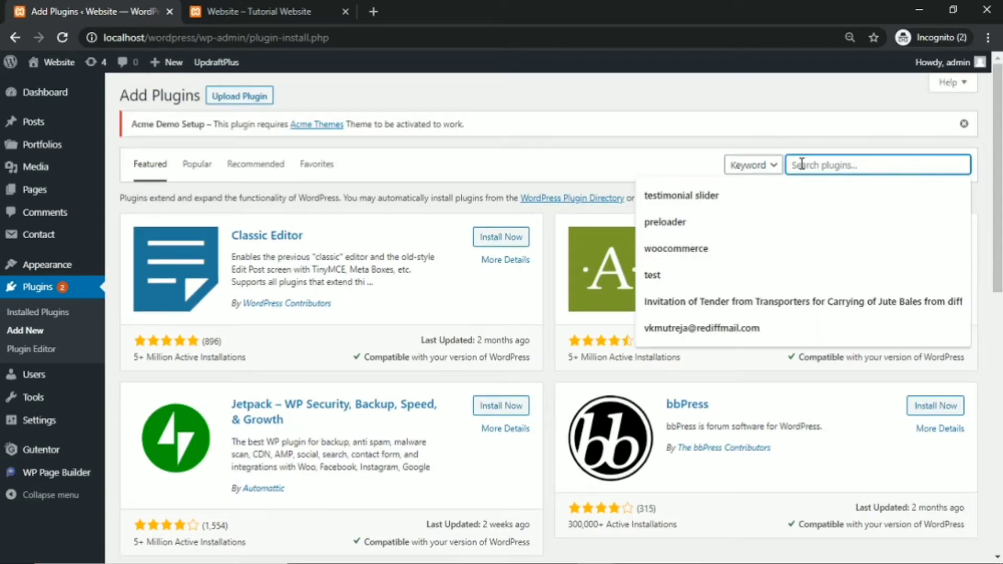
type("tu")
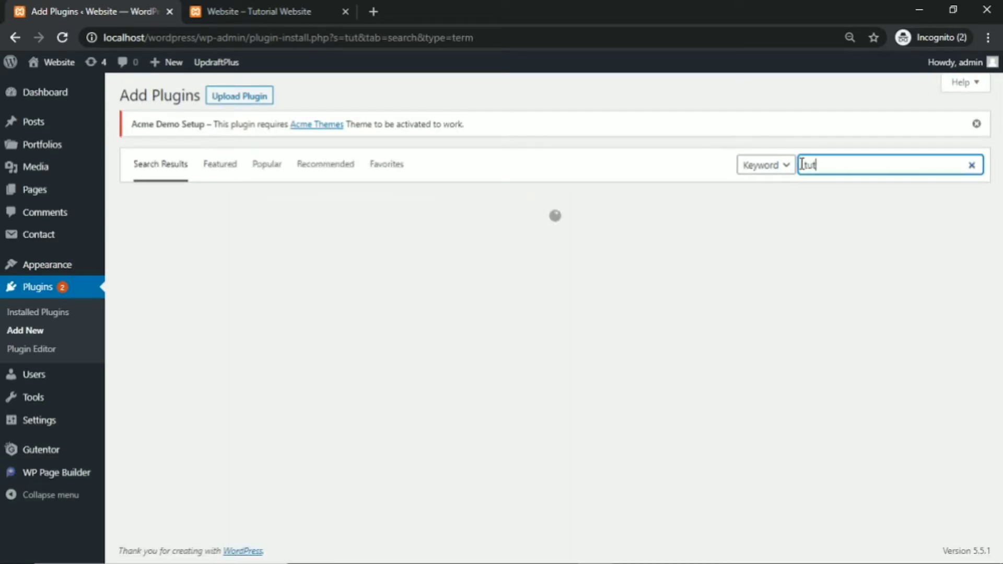
type("tor lms")
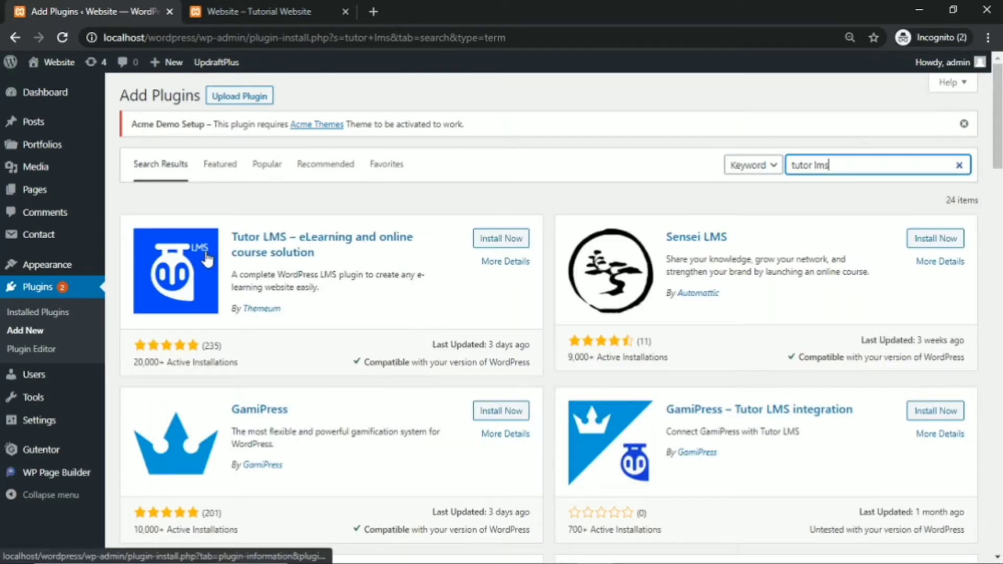
left_click(500, 246)
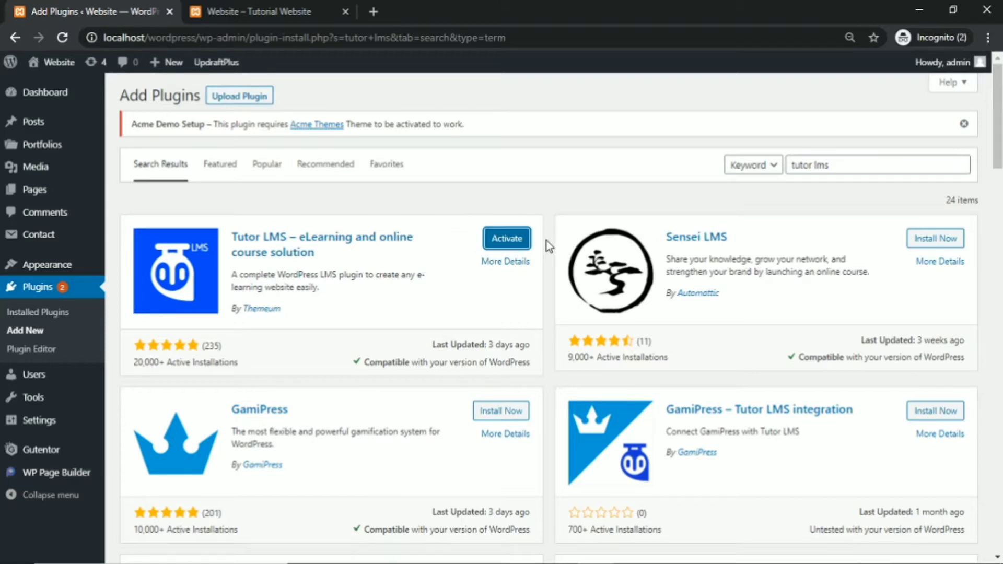
left_click(506, 241)
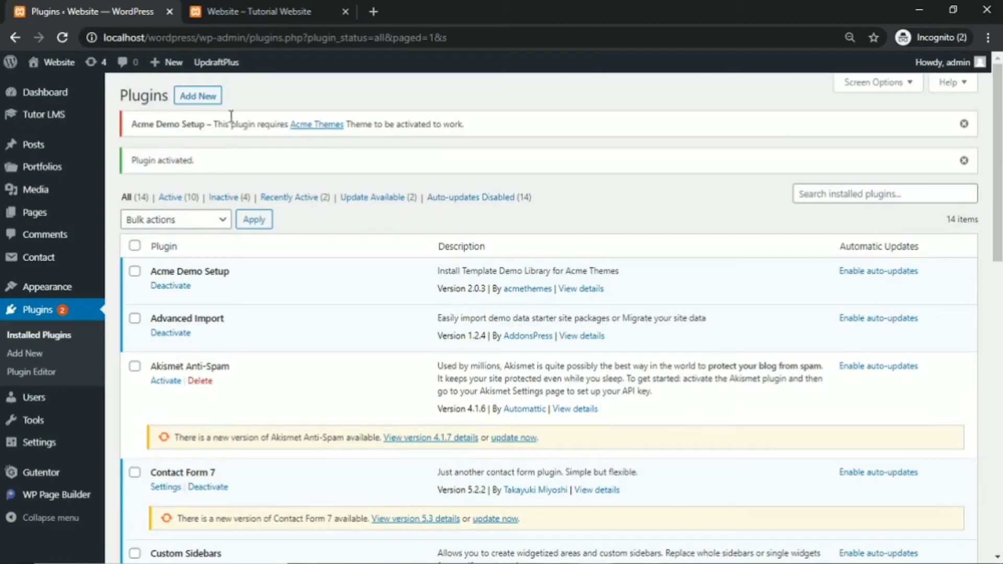
Search for woocommerce among the new plugins, then install and activate the WooCommerce plugin.
left_click(206, 100)
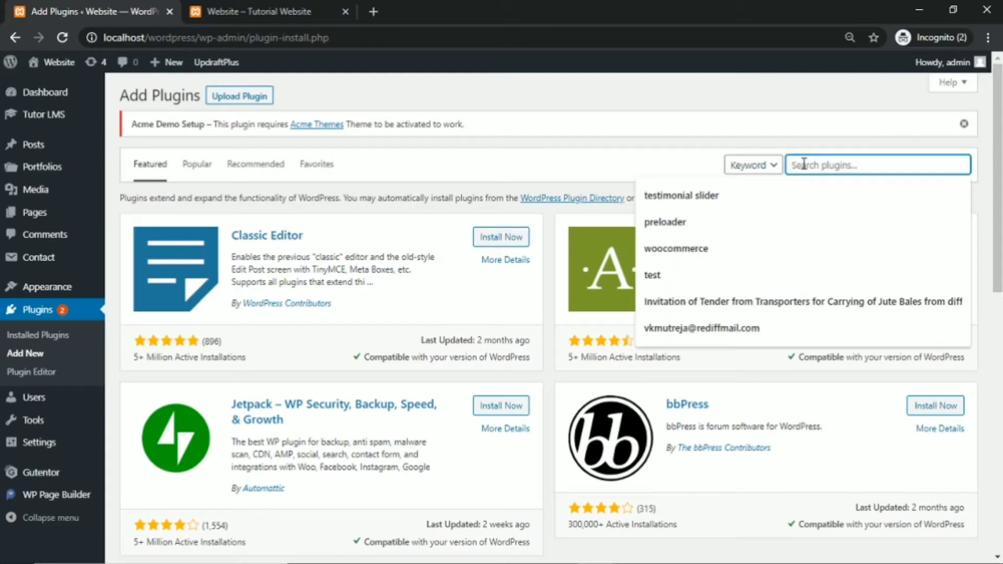
type("woo")
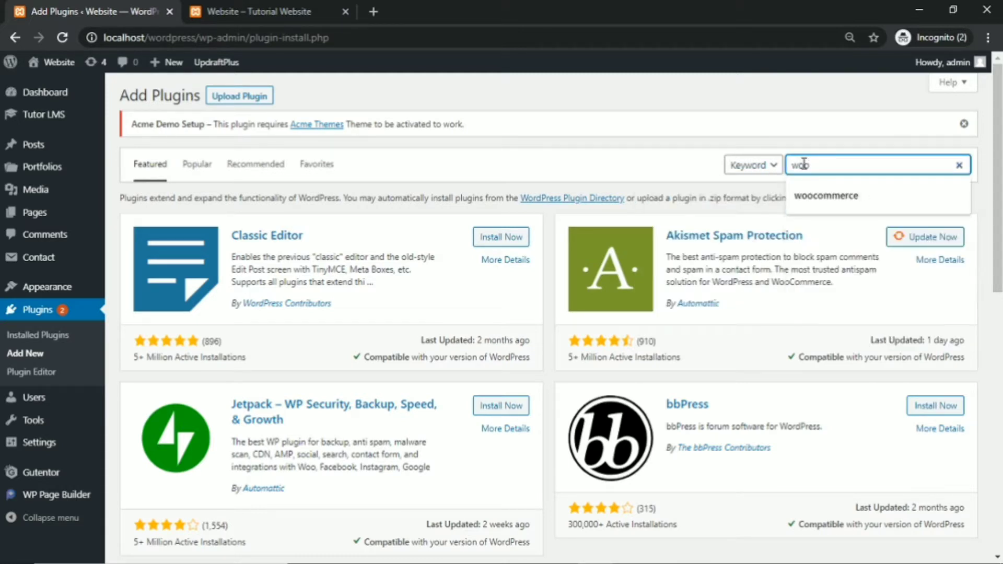
type("co")
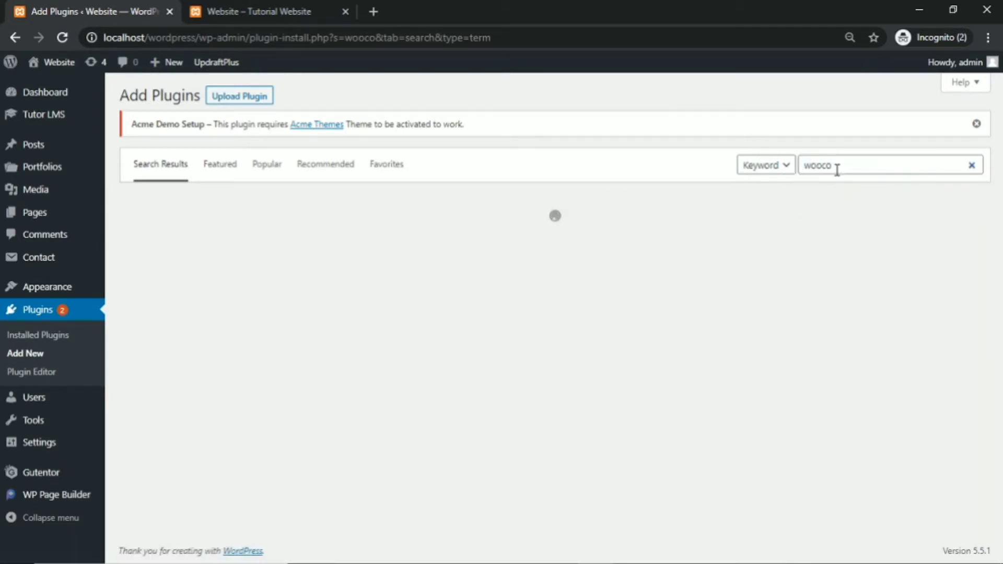
left_click(836, 165)
type("mmerce")
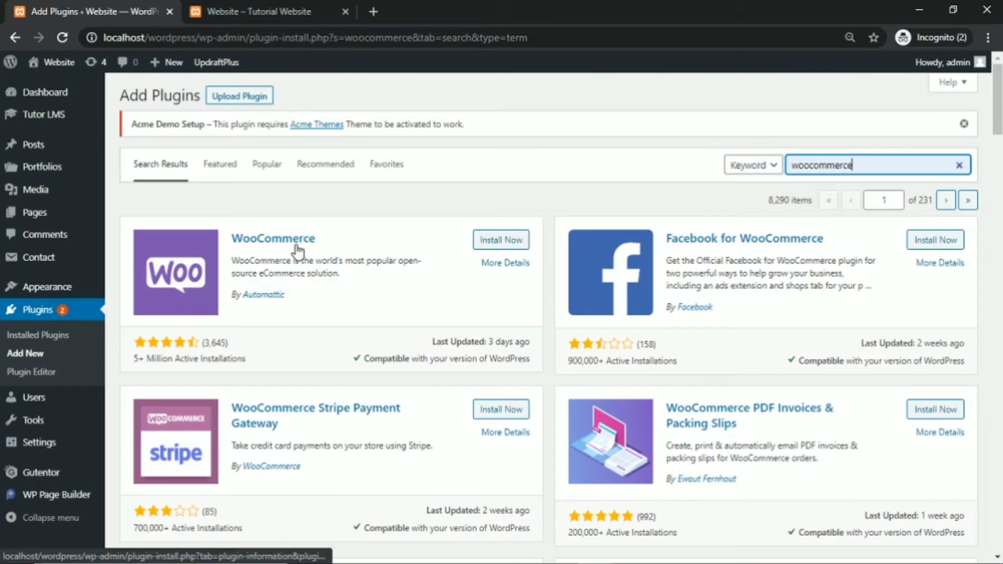
left_click(497, 241)
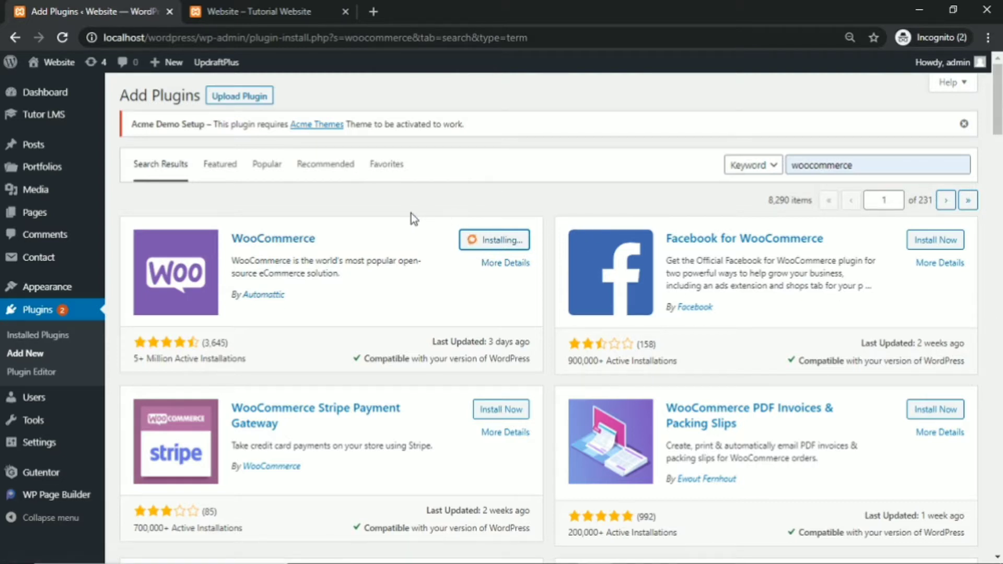
left_click(240, 8)
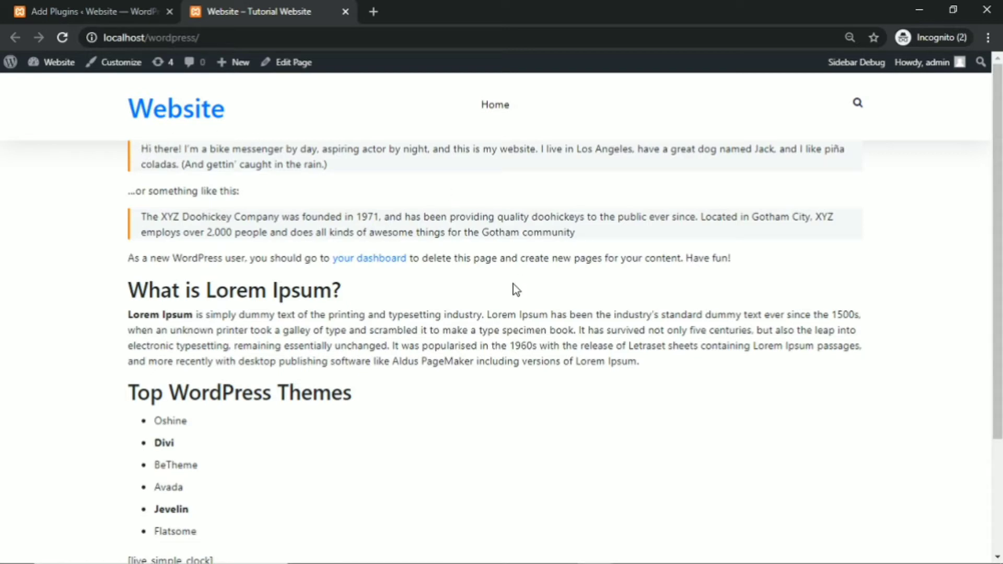
left_click(126, 12)
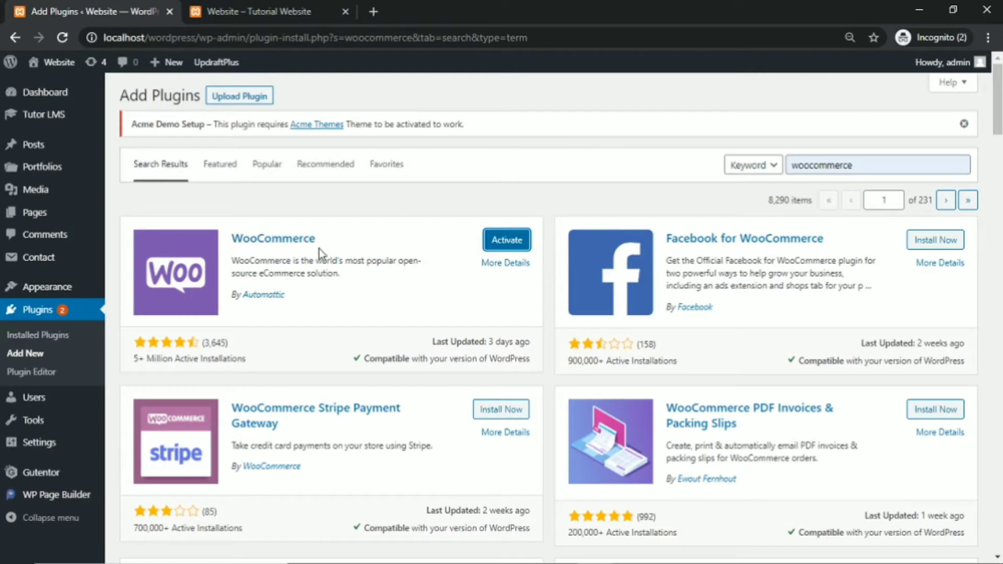
left_click(507, 240)
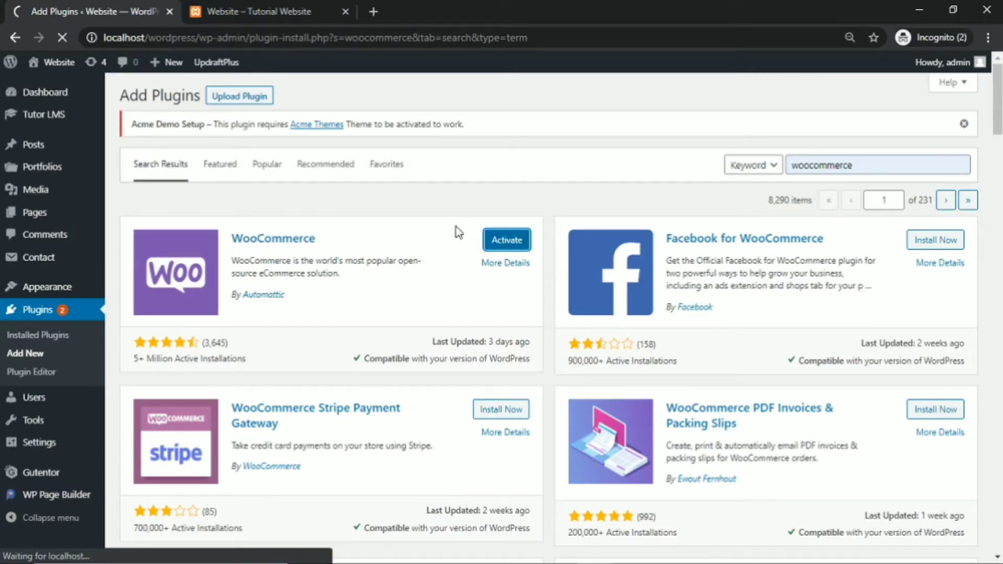
Open the admin dashboard in the live site's browser tab and view the Tutor LMS entries.
left_click(250, 10)
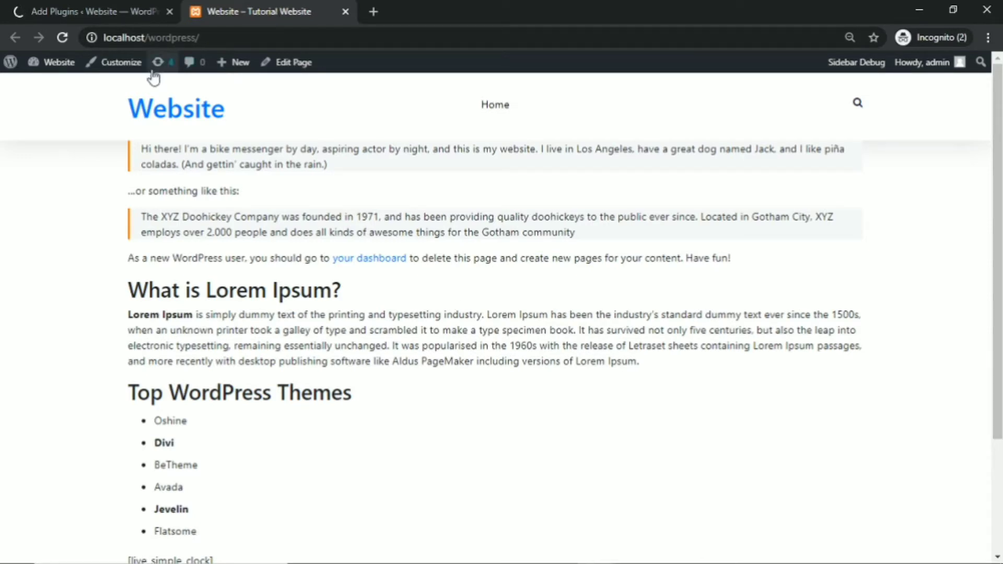
mouse_move(55, 63)
left_click(55, 86)
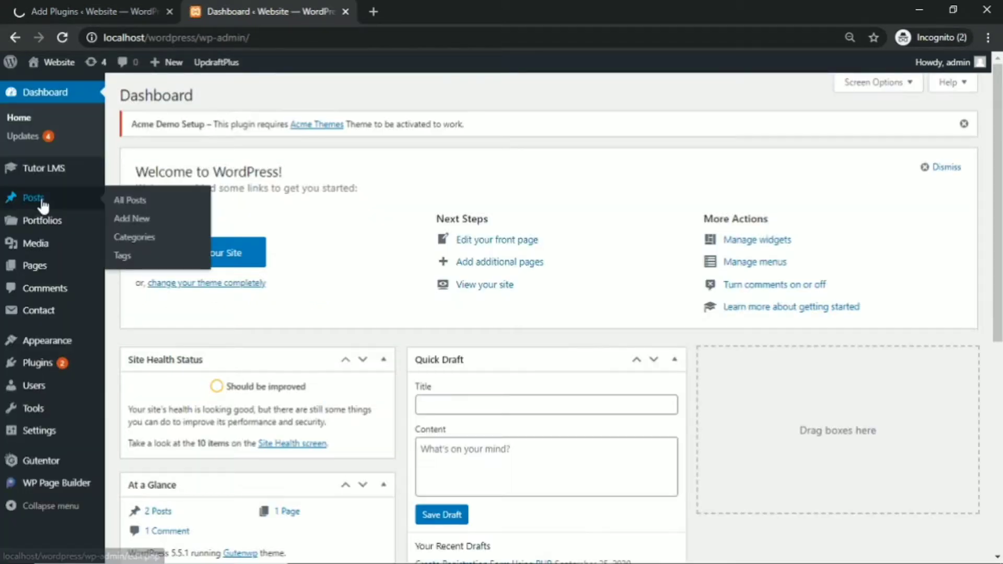
mouse_move(38, 179)
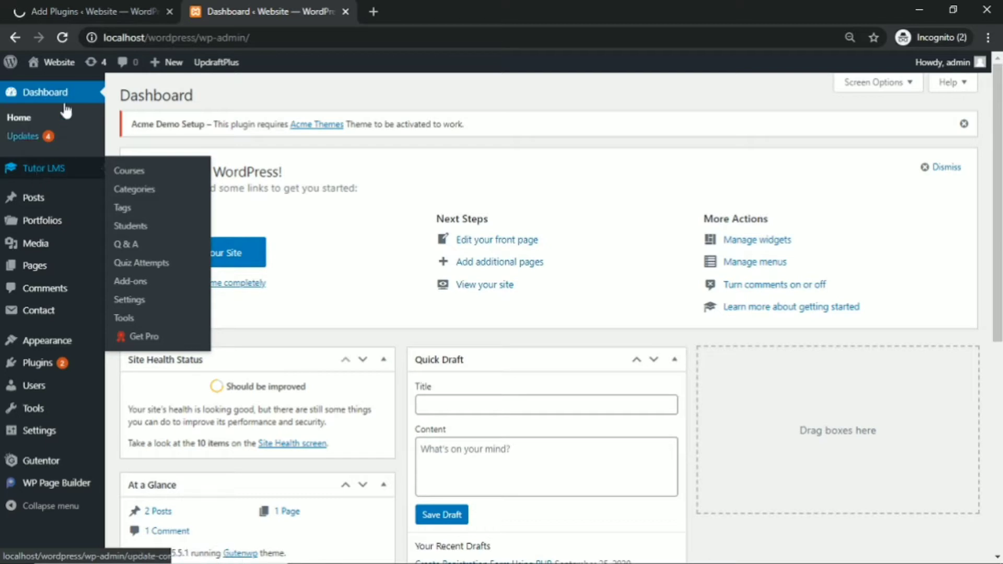
View the WooCommerce entries in the plugins browser tab and open a new page for editing in the dashboard's tab.
left_click(63, 18)
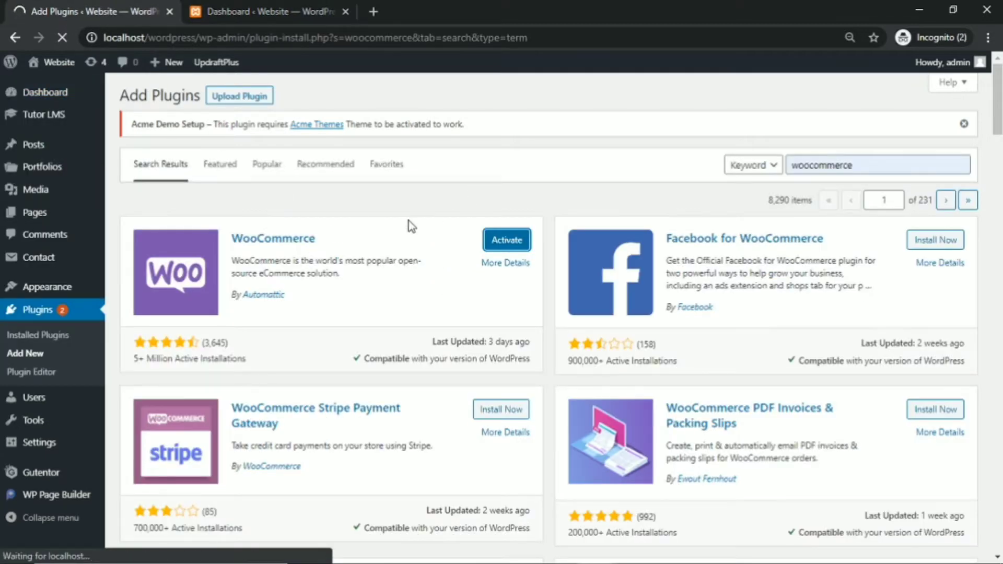
left_click(261, 10)
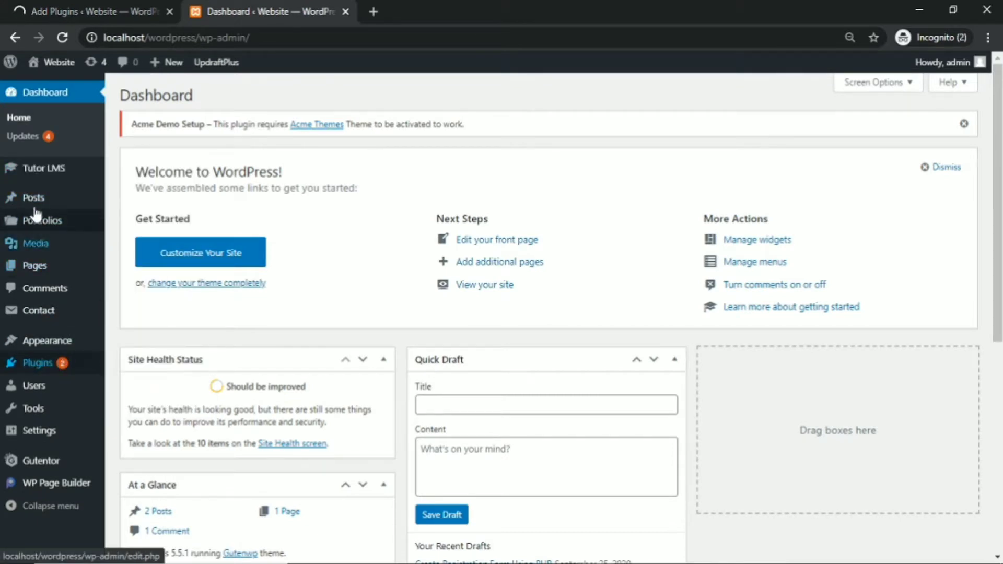
mouse_move(34, 266)
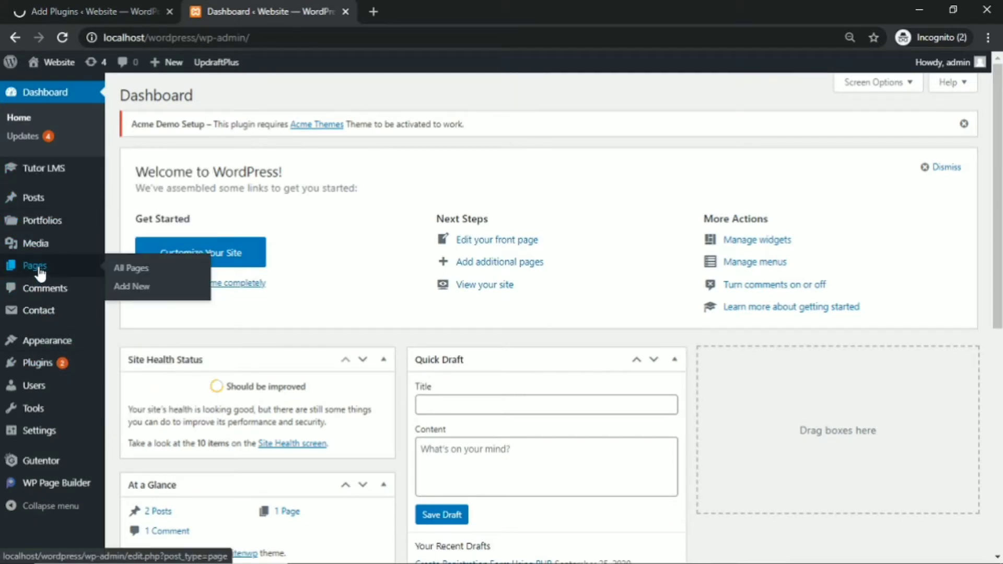
left_click(134, 292)
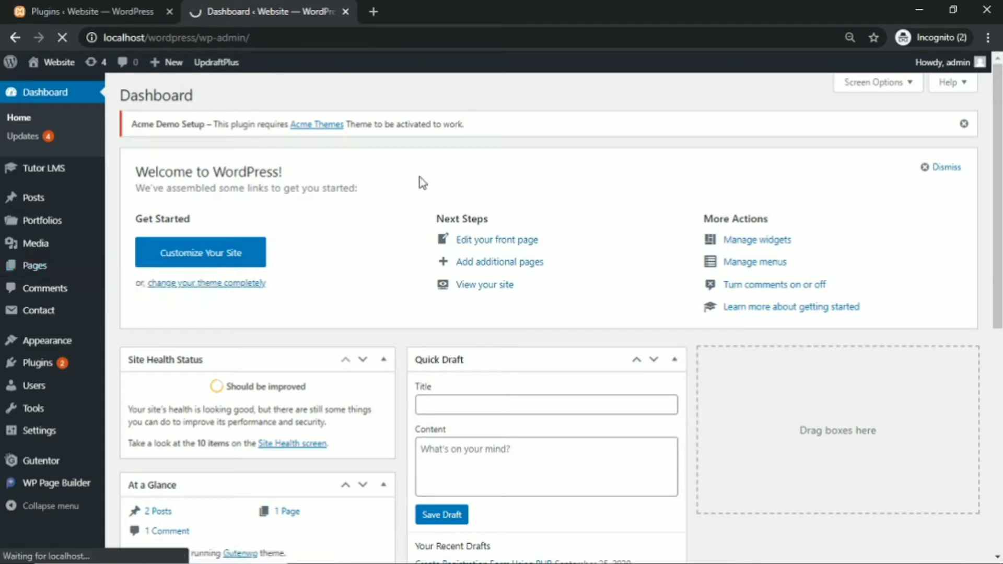
left_click(127, 7)
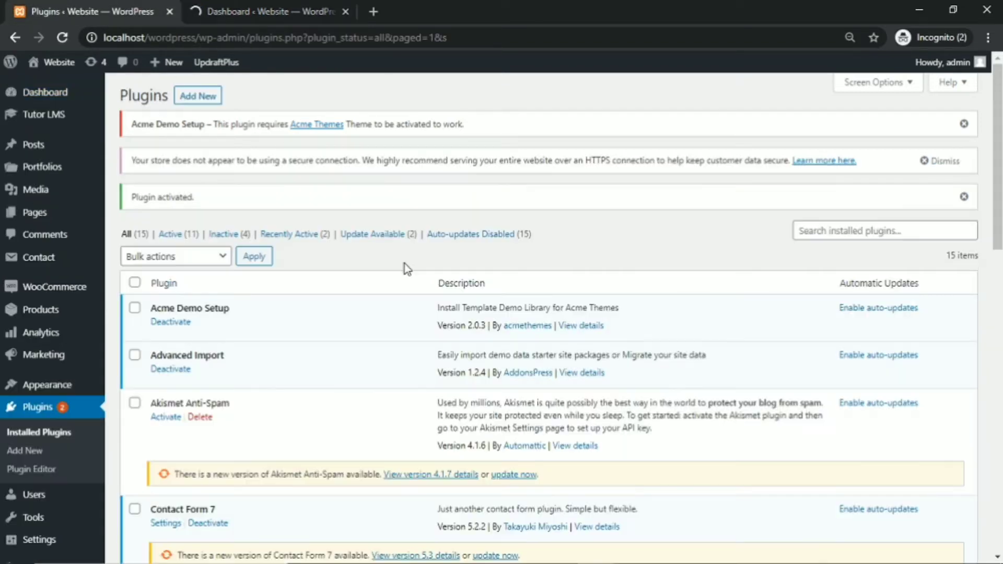
mouse_move(63, 288)
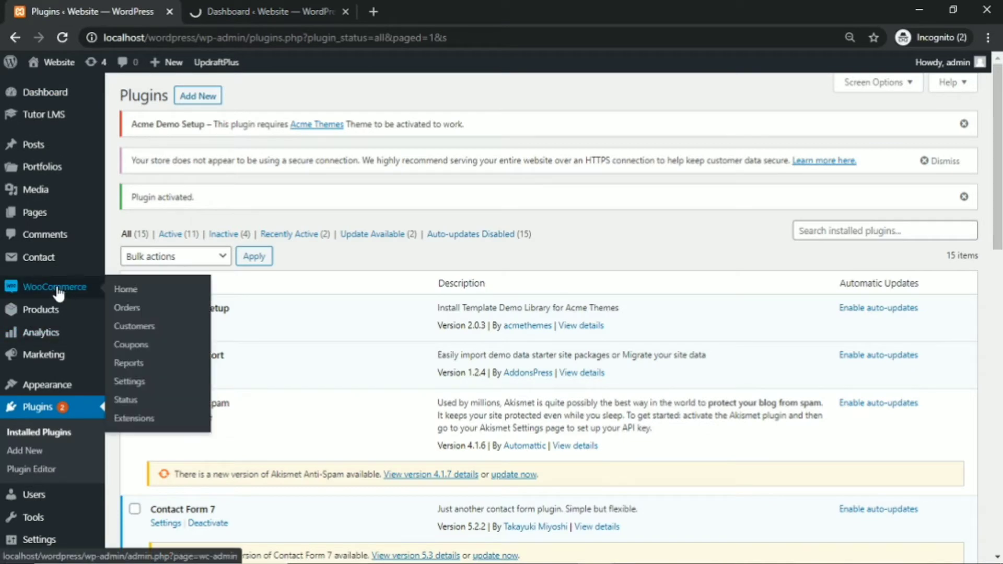
left_click(286, 8)
mouse_move(83, 268)
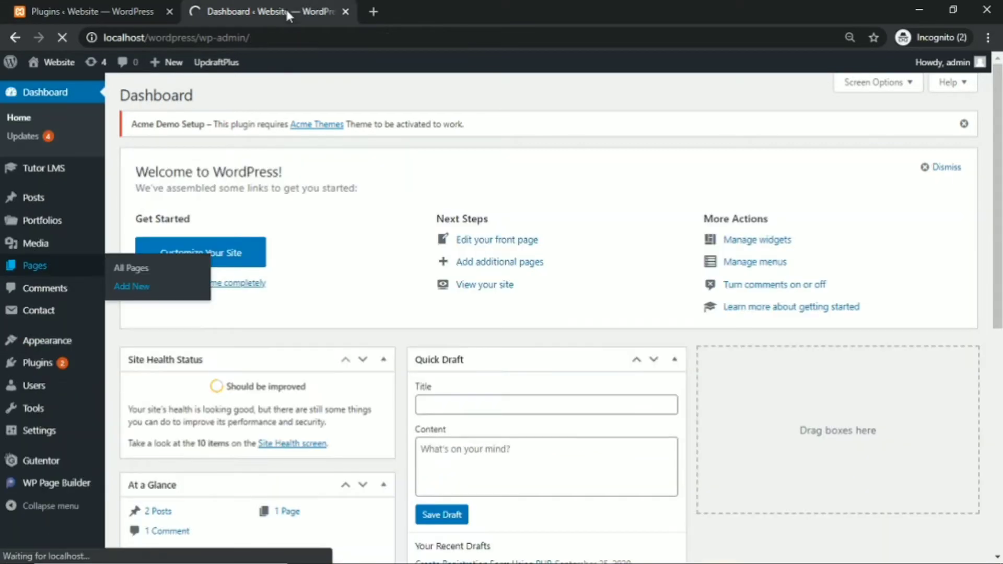
left_click(143, 282)
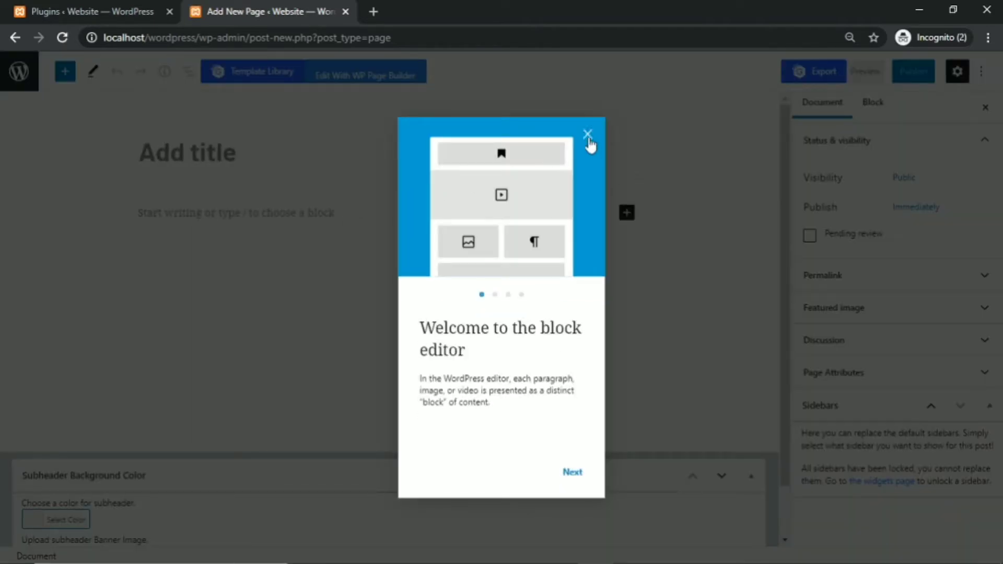
Dismiss the block editor welcome guide and title the new page New Home.
left_click(588, 138)
left_click(153, 149)
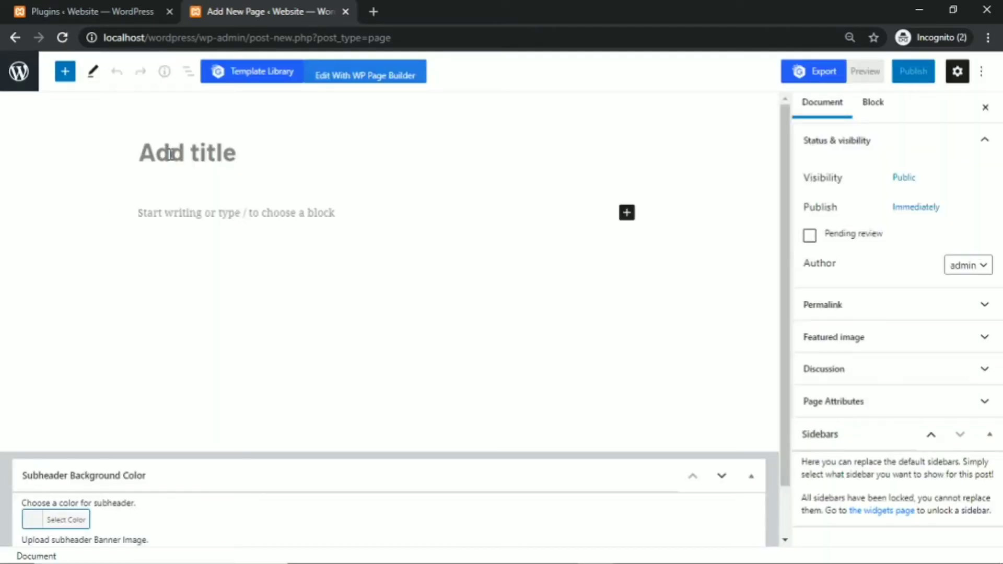
type("New ")
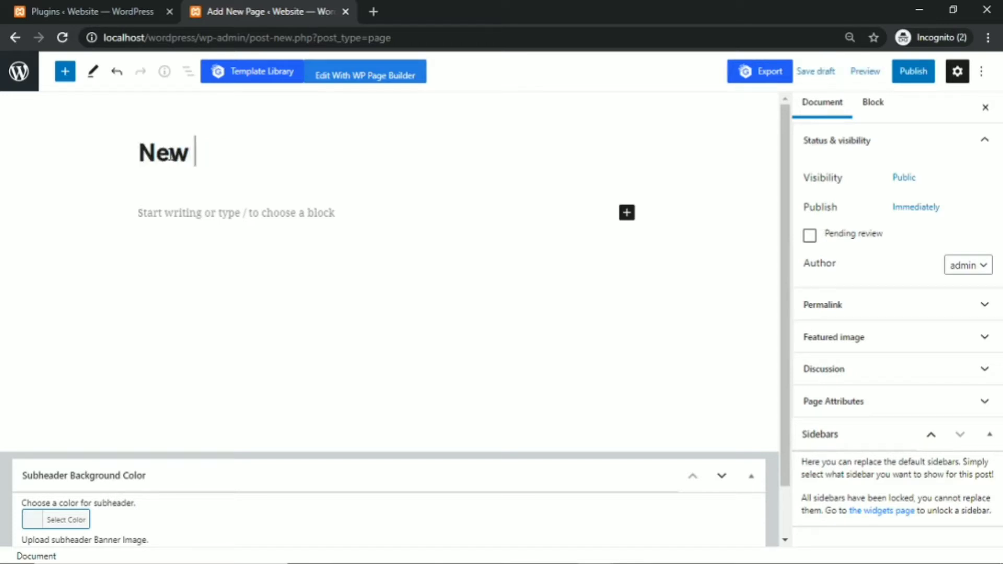
type("Home")
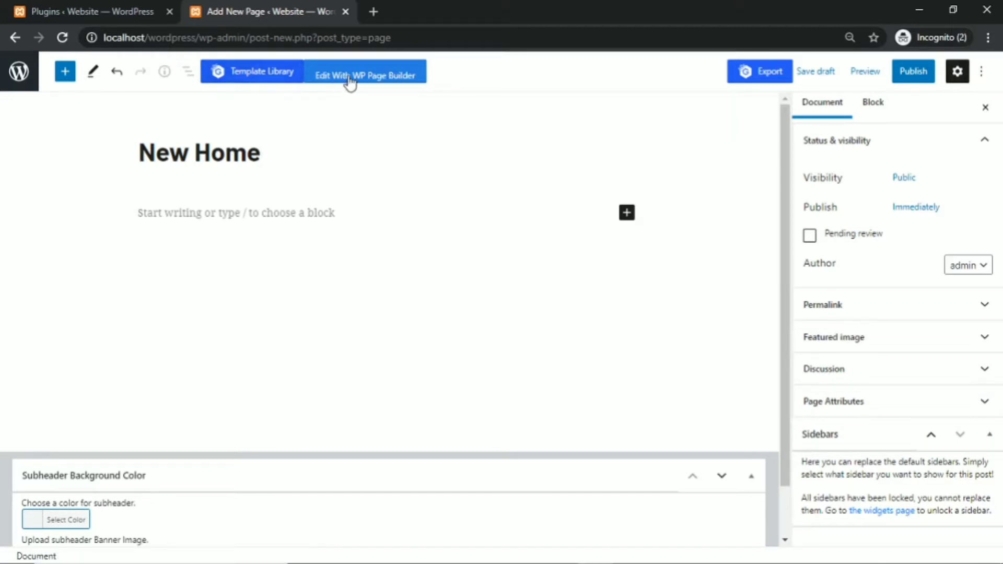
Publish the New Home page publicly with immediate publication.
left_click(381, 77)
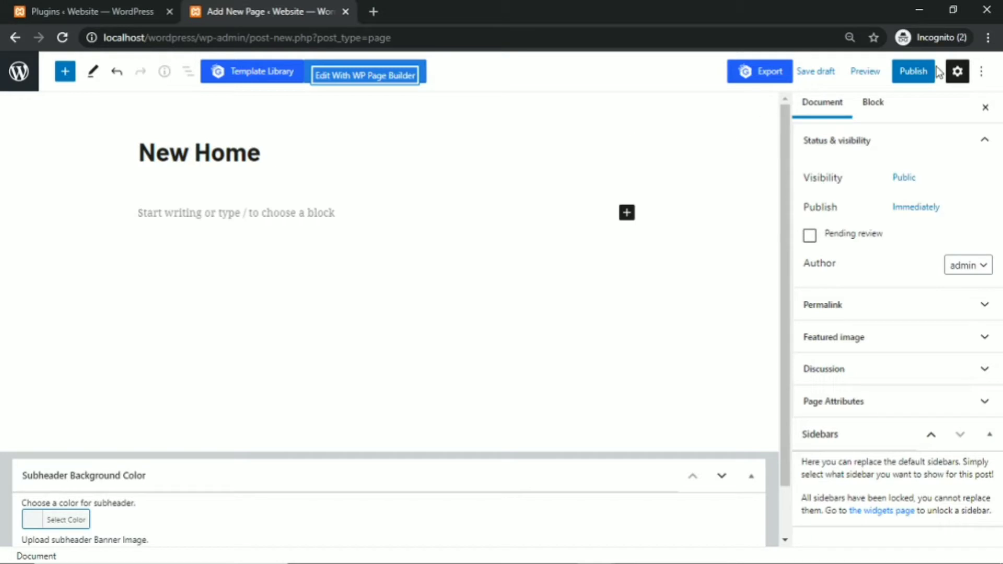
left_click(915, 71)
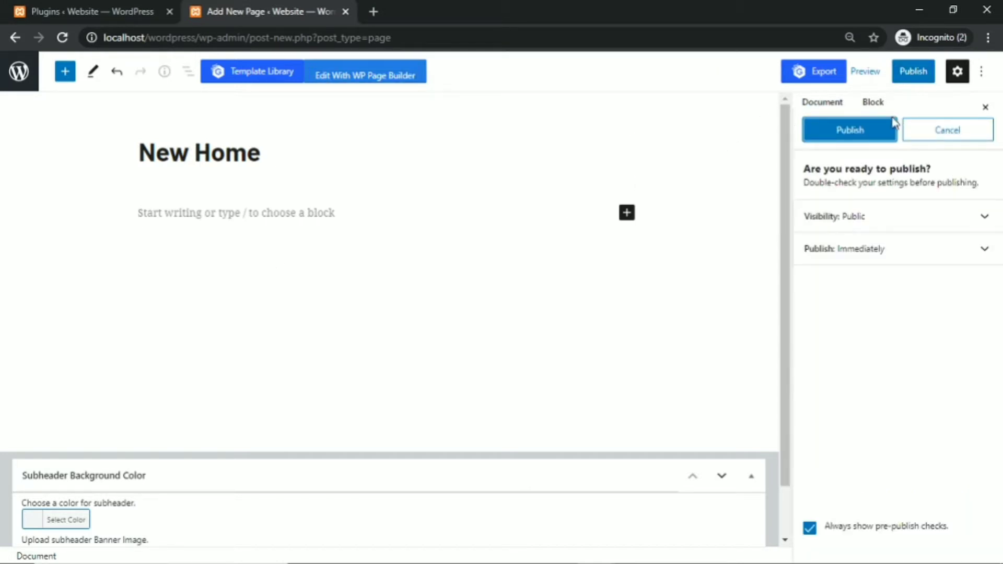
left_click(868, 131)
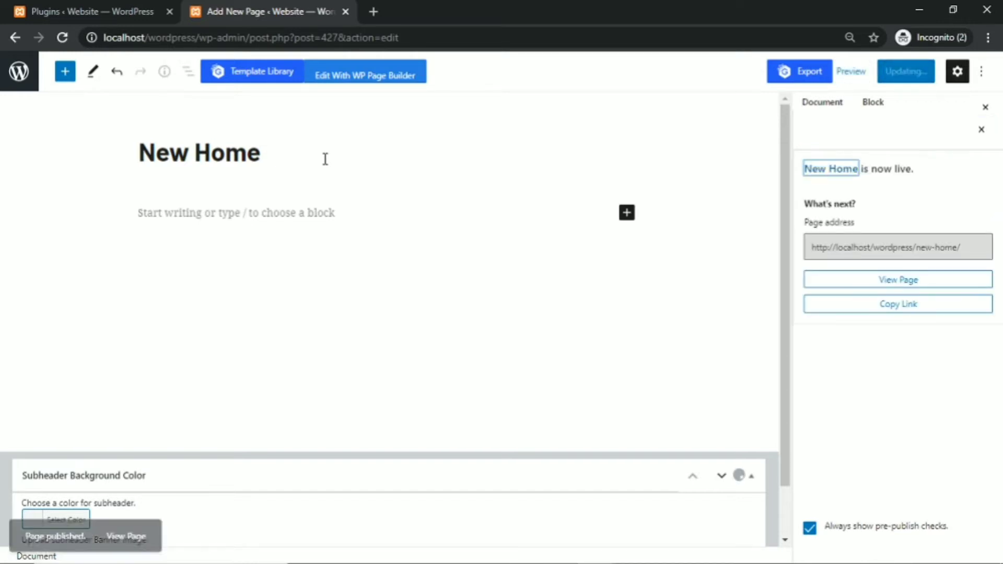
Edit the published page with WP Page Builder and add a single-column row.
left_click(363, 80)
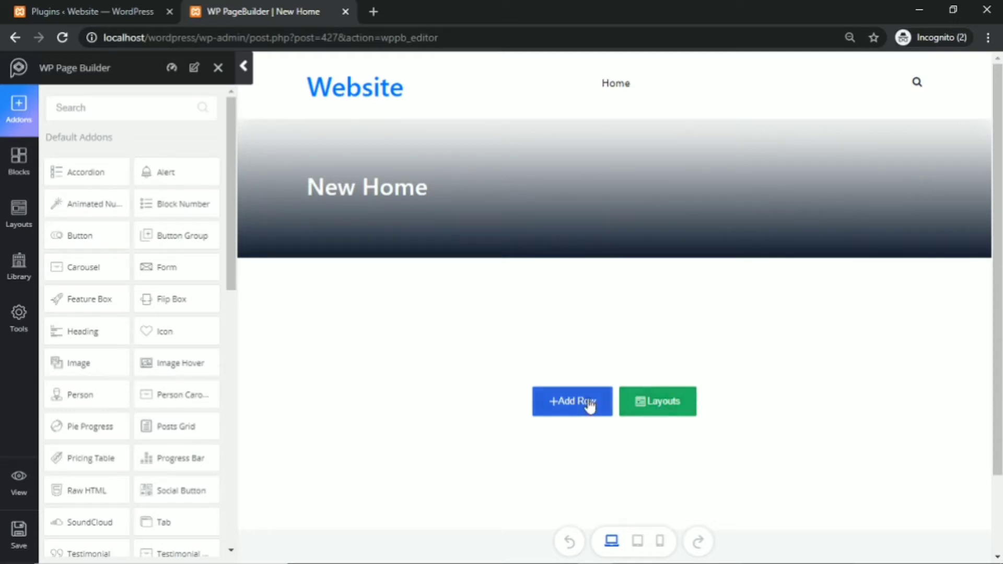
left_click(571, 407)
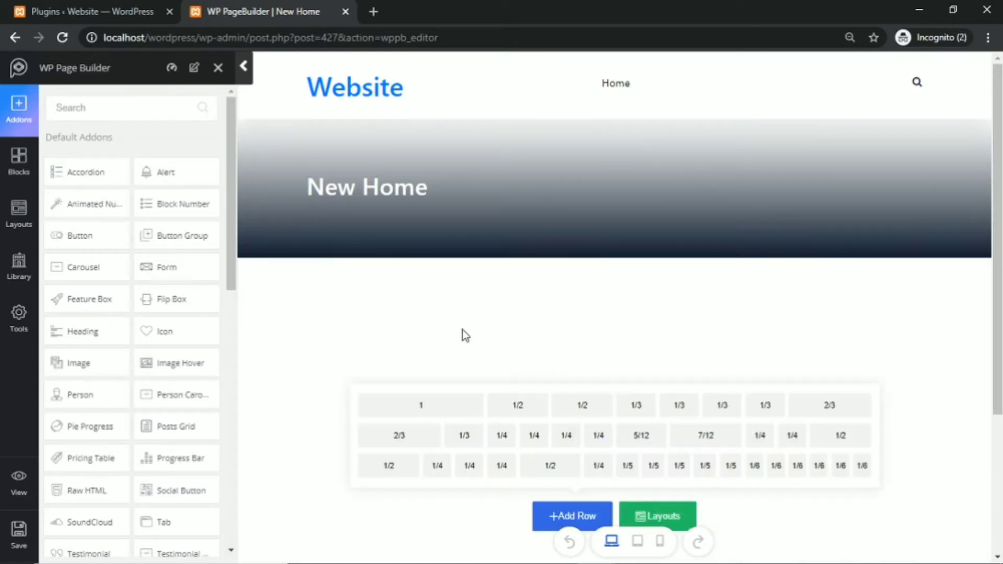
left_click(424, 408)
Open the new row's style settings and expand its background options.
mouse_move(448, 315)
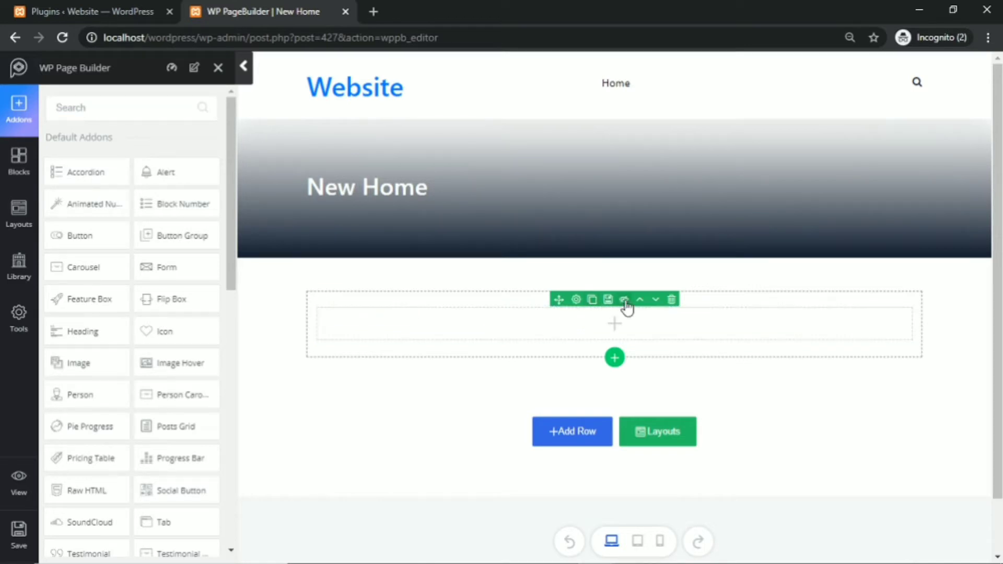
left_click(577, 301)
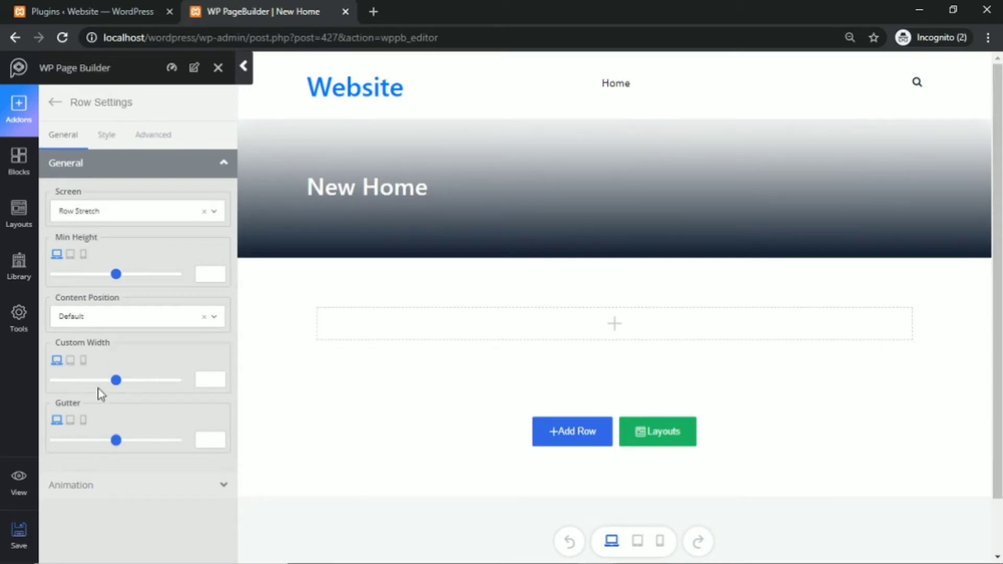
left_click(106, 137)
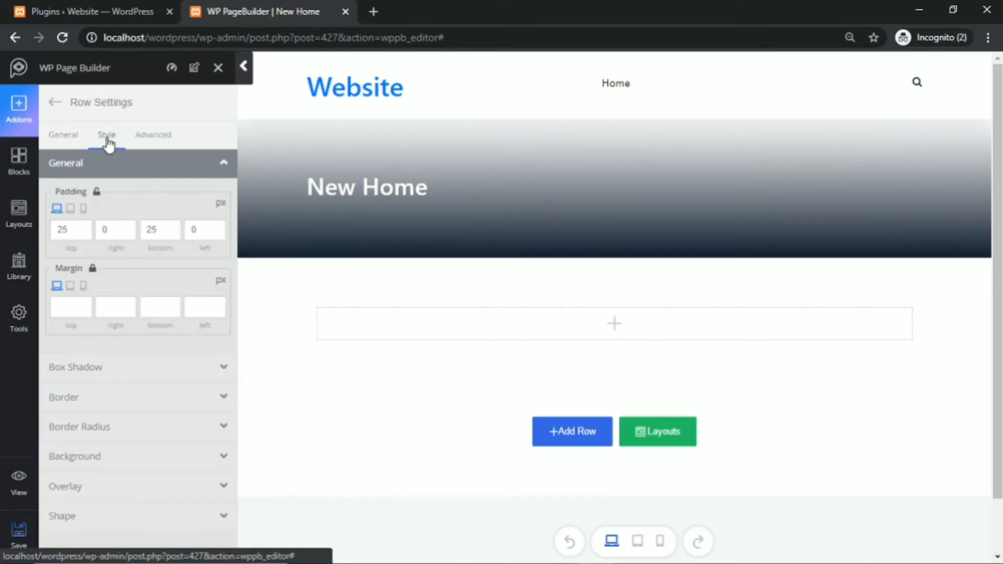
left_click(97, 465)
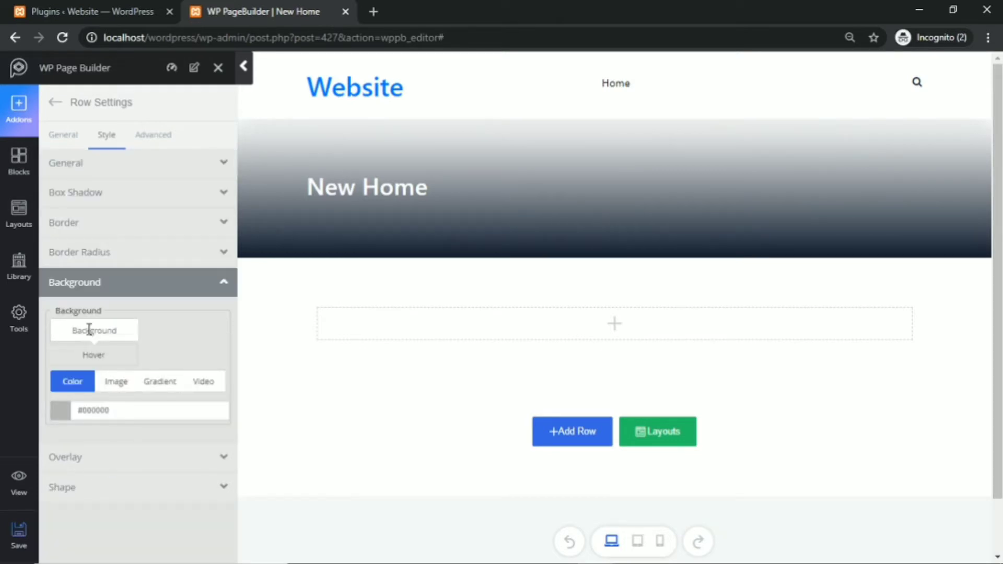
Try the image, gradient and video background types on the row.
left_click(113, 388)
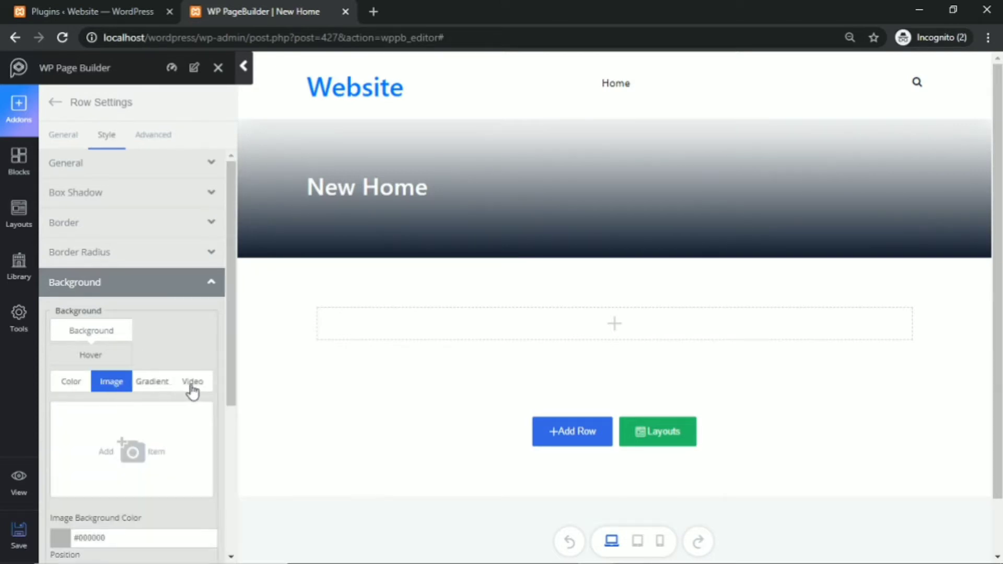
left_click(152, 382)
left_click(193, 384)
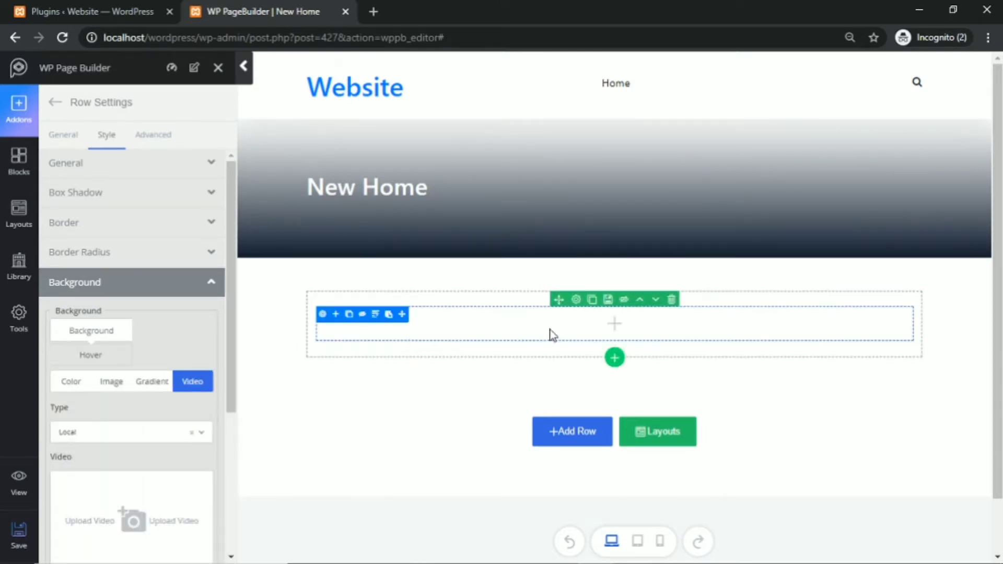
left_click(150, 386)
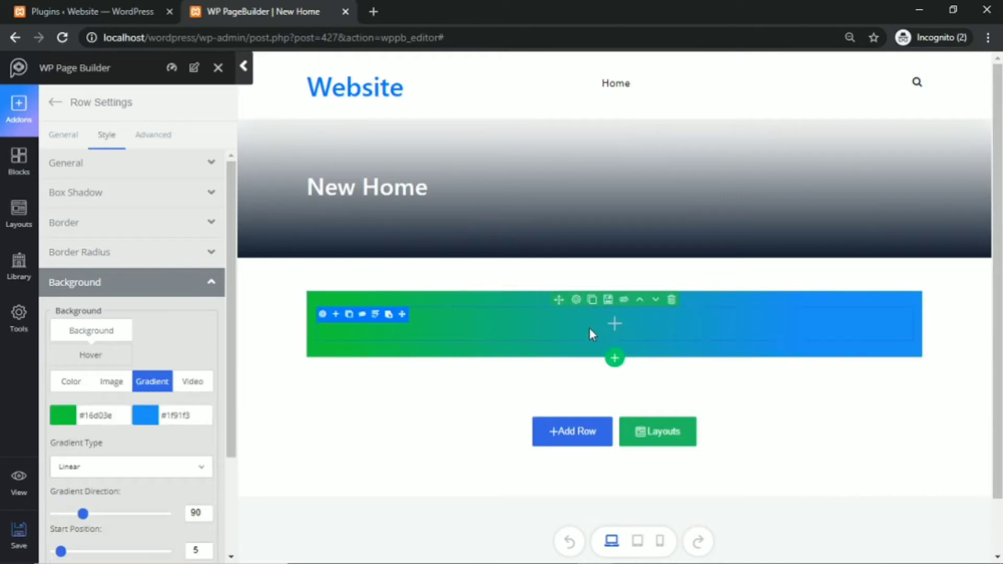
Set the media library image online-4727942_1920.jpg as the row's background image.
left_click(119, 390)
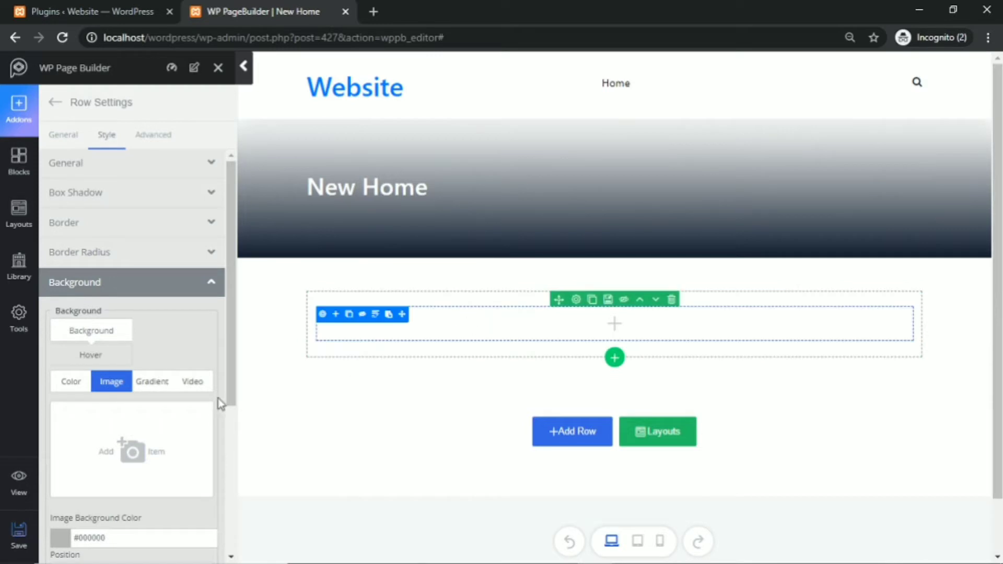
left_click(134, 453)
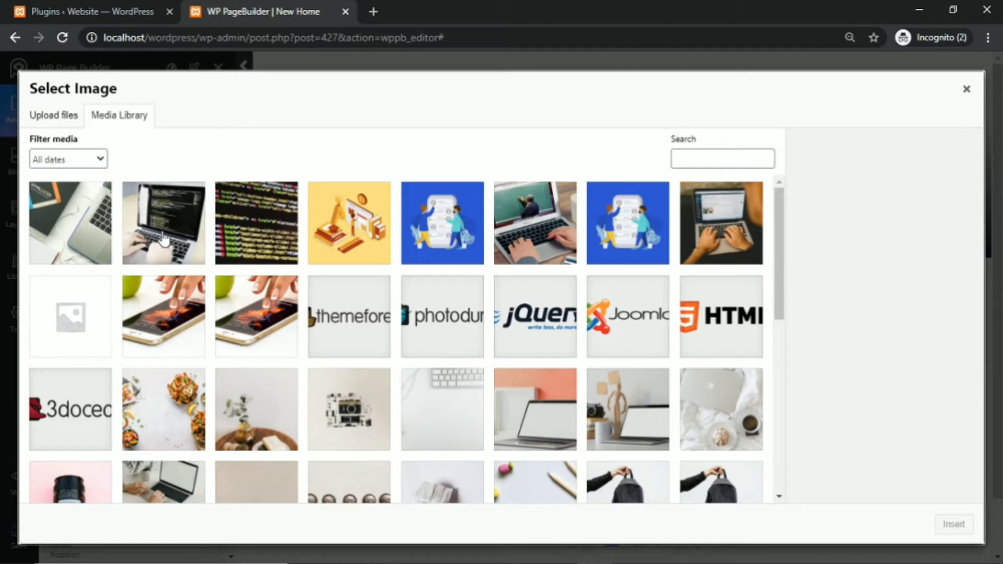
left_click(523, 243)
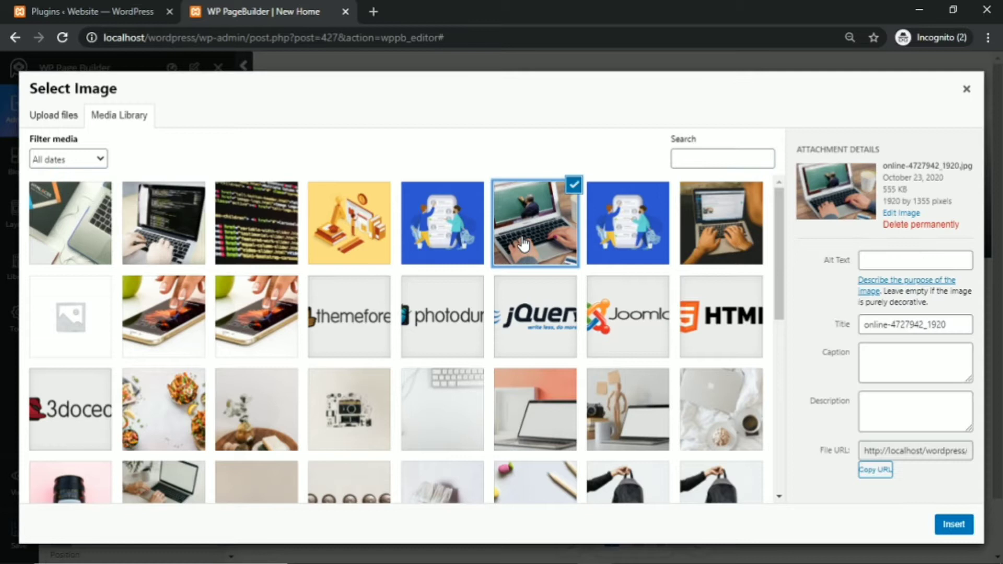
left_click(953, 524)
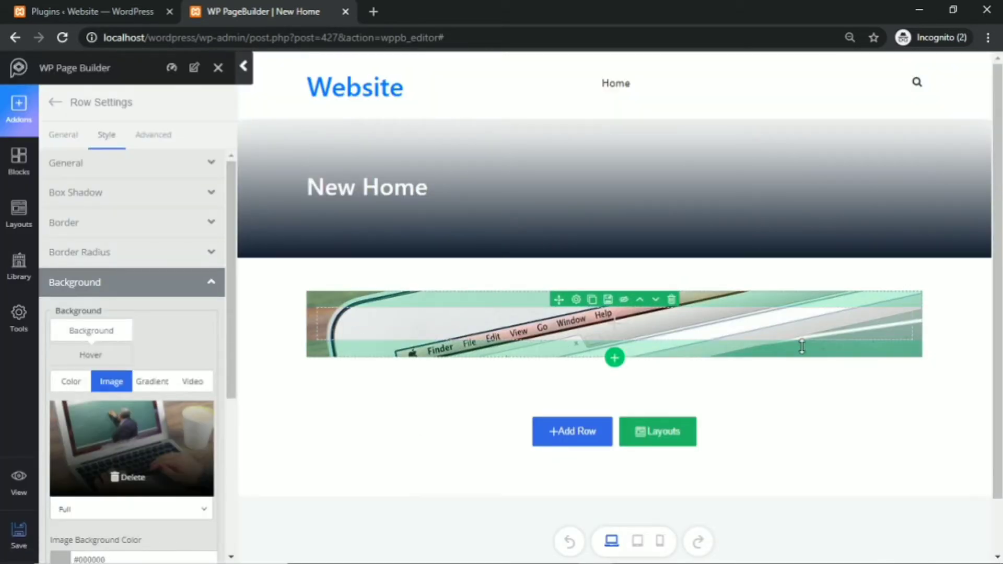
Save the page builder changes and view the New Home page on the live site.
left_click(19, 533)
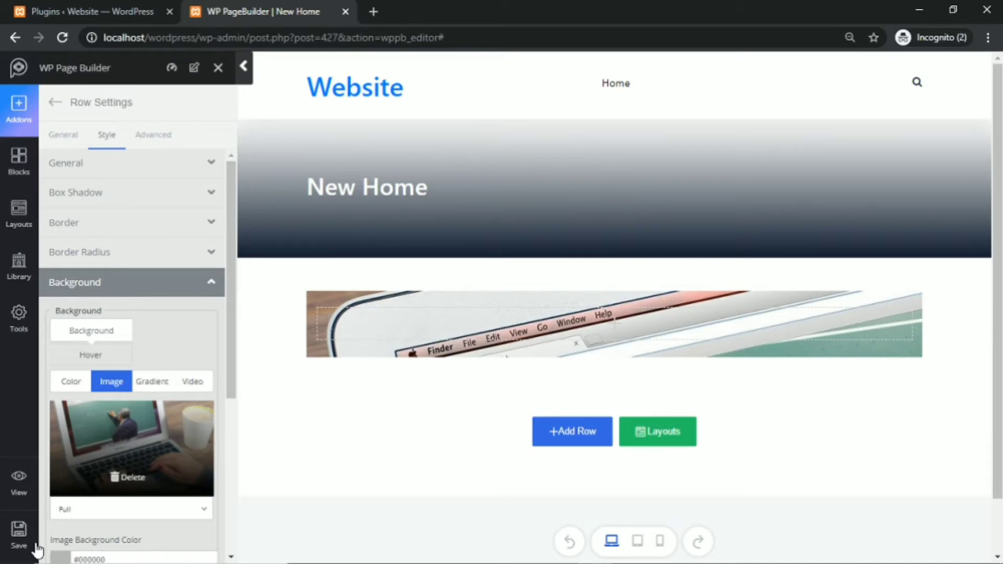
left_click(17, 483)
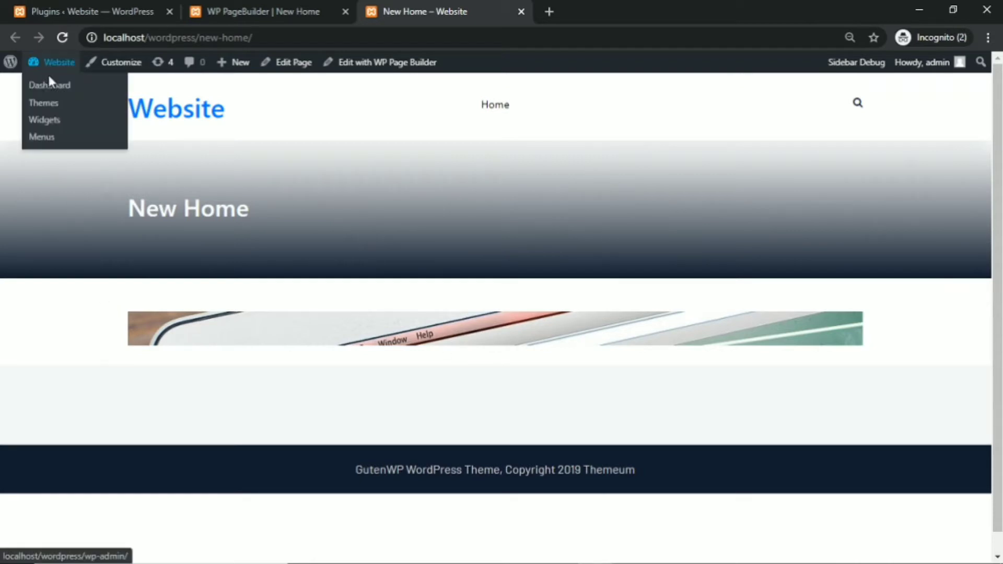
Set New Home as the static homepage in the reading settings, save the changes and view the live site.
left_click(53, 86)
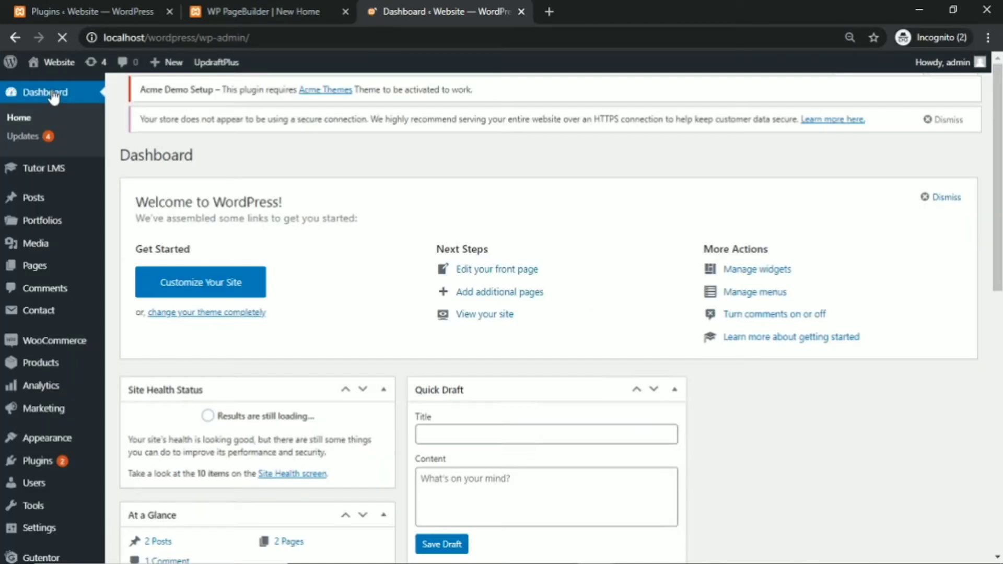
scroll(114, 252, "down", 4)
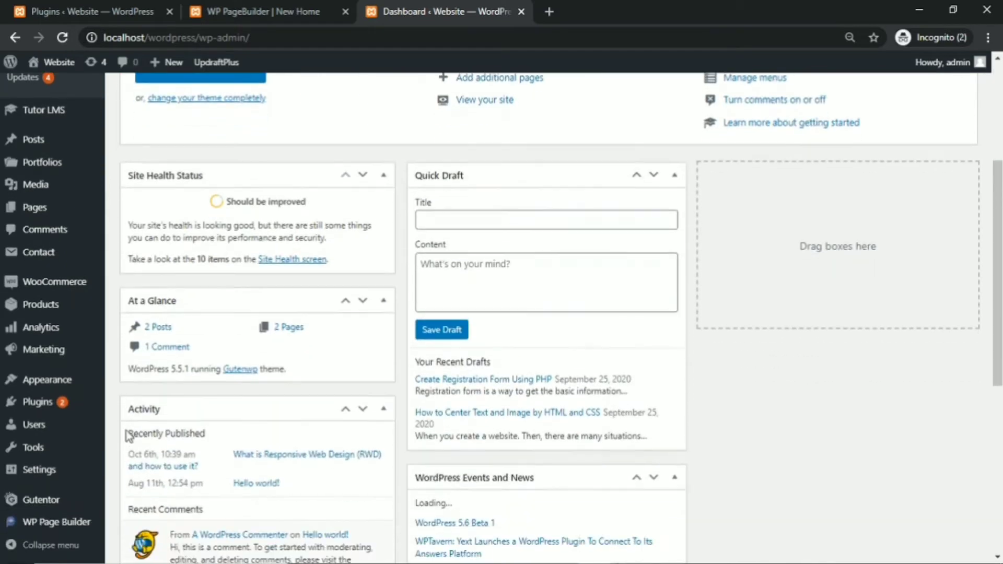
mouse_move(58, 475)
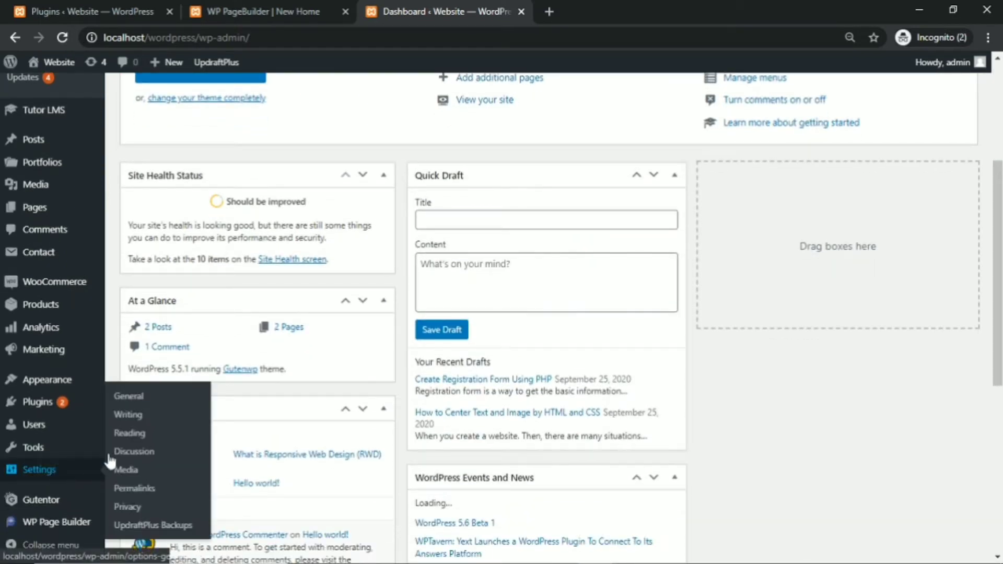
left_click(130, 437)
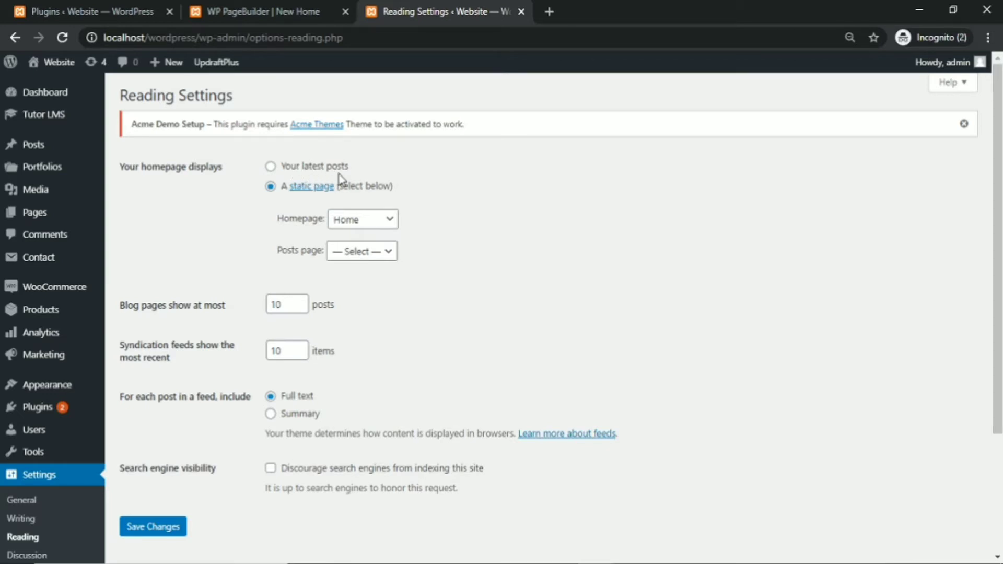
left_click(366, 228)
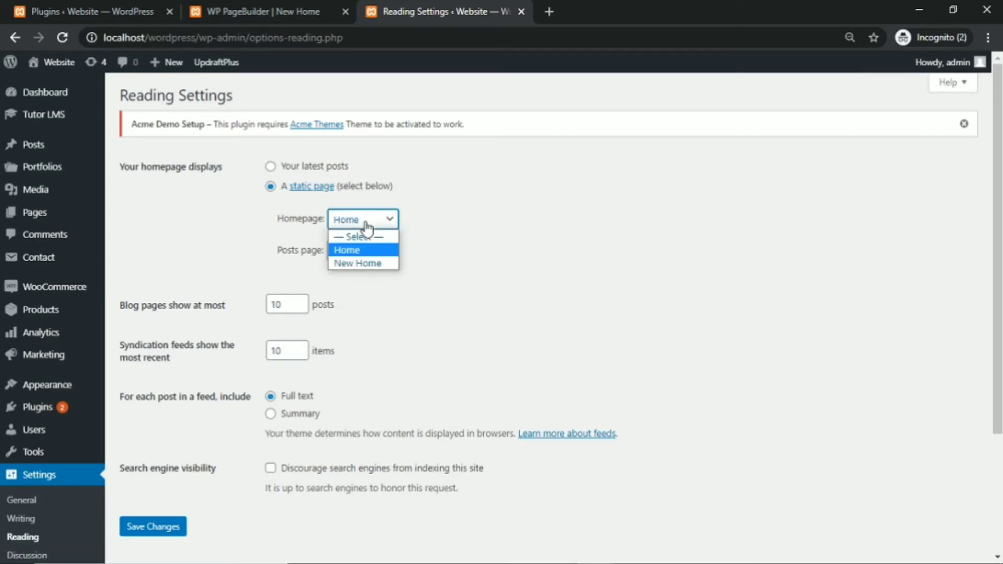
left_click(381, 263)
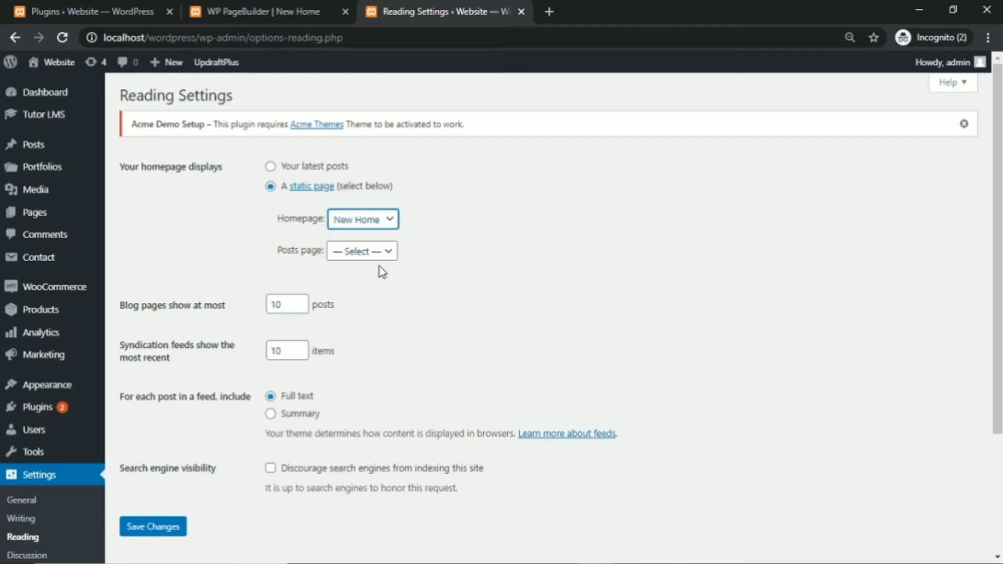
left_click(168, 528)
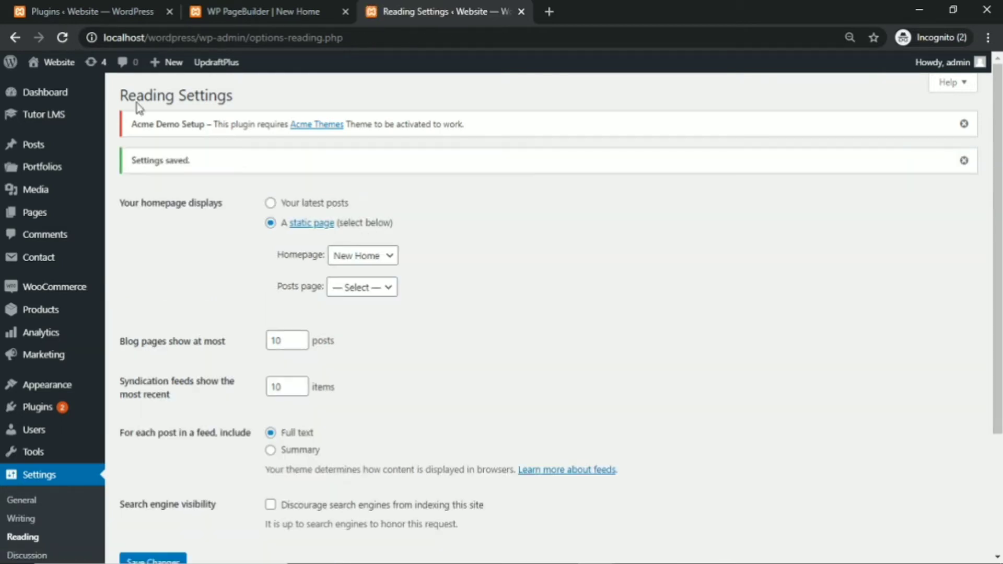
mouse_move(67, 62)
left_click(48, 87)
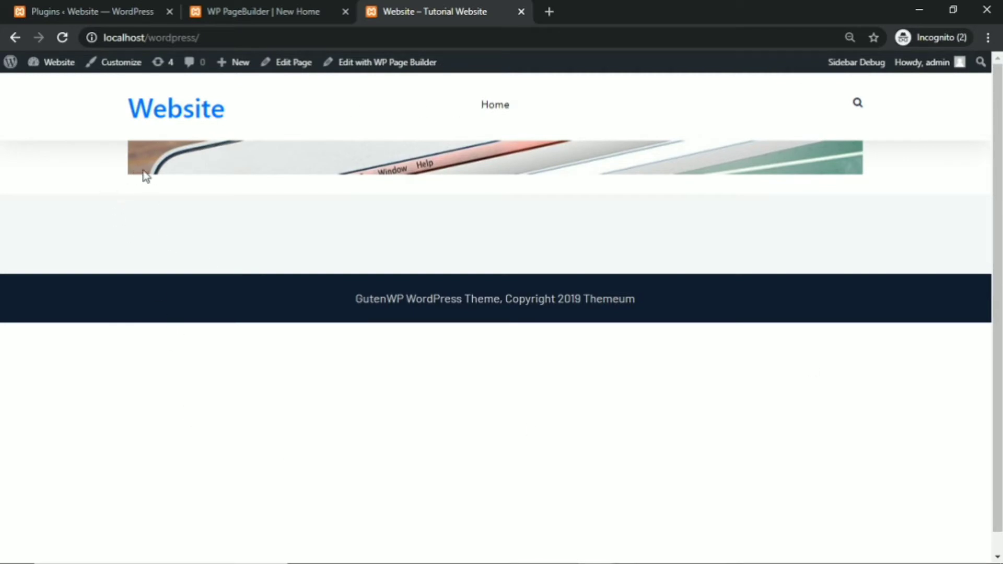
Return to the page builder and replace the row's background image with the solid red colour #dd2121.
left_click(273, 12)
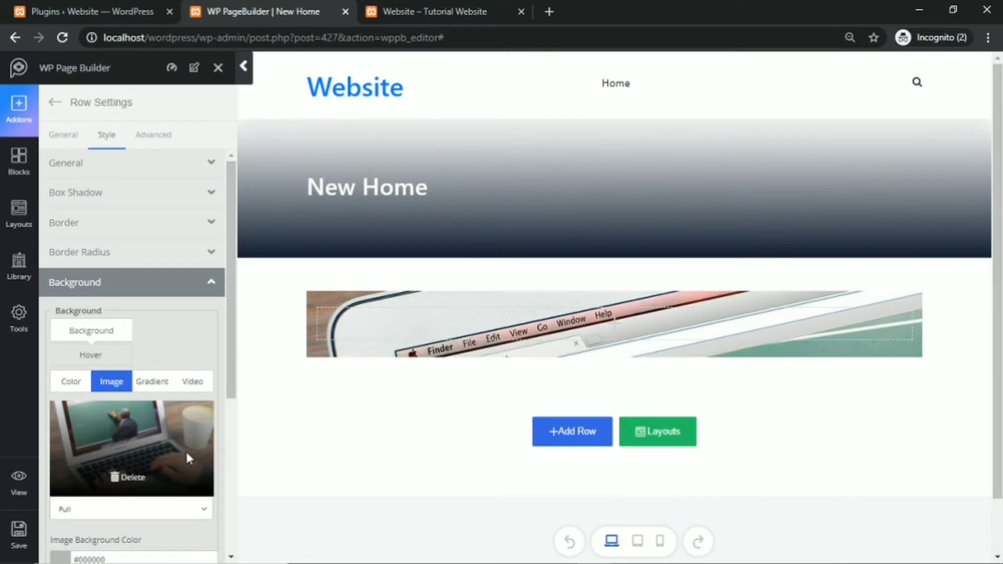
left_click(73, 383)
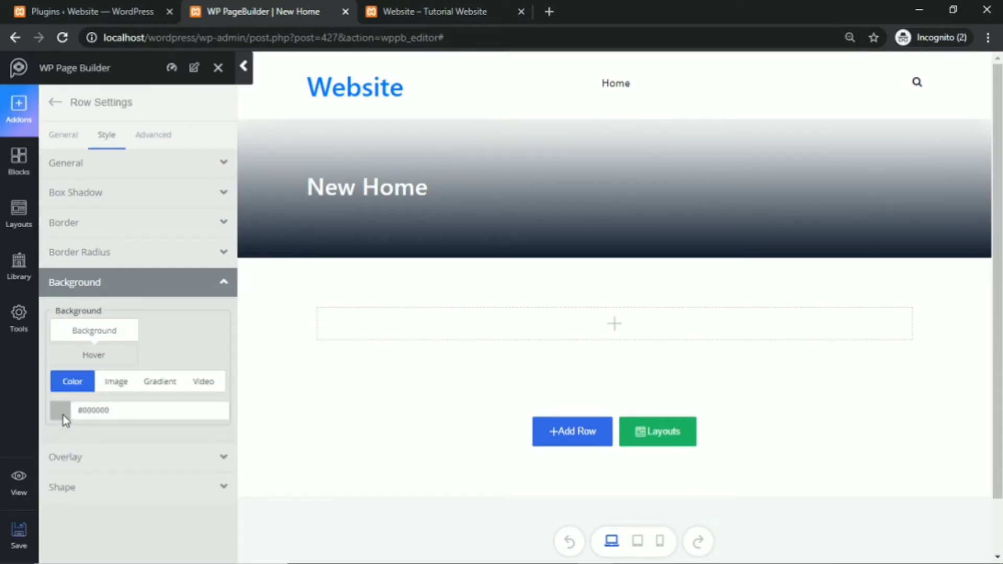
left_click(62, 412)
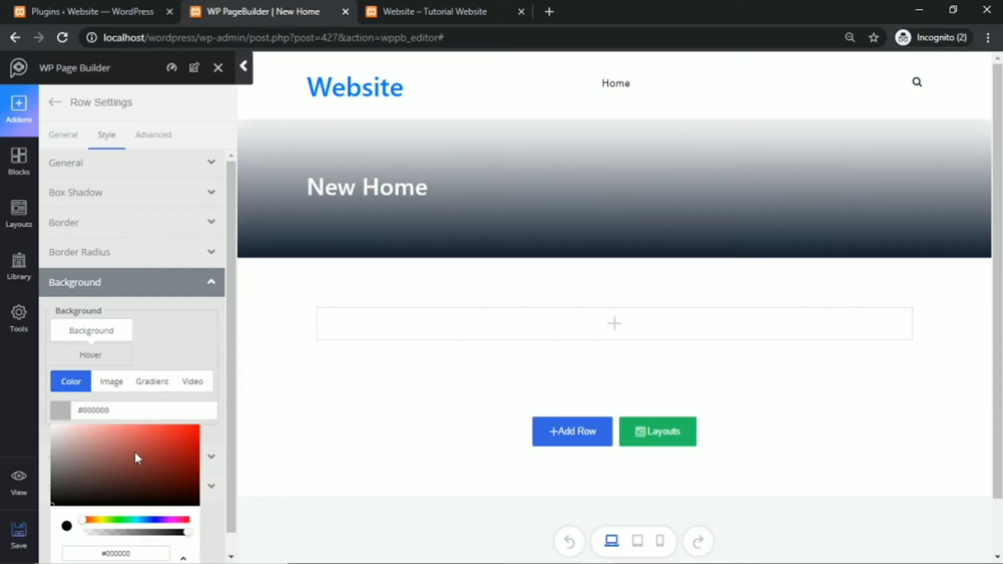
left_click(178, 435)
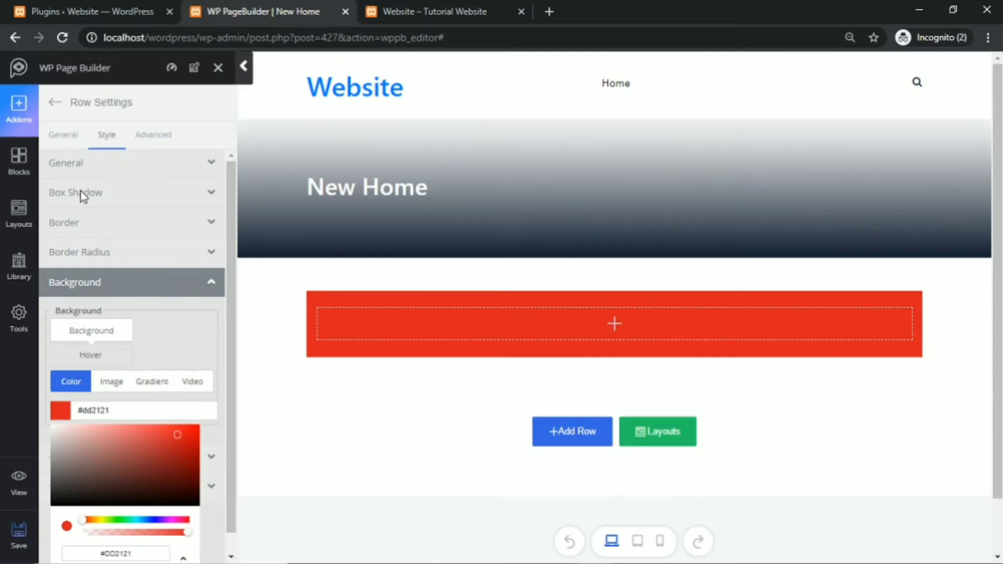
left_click(148, 146)
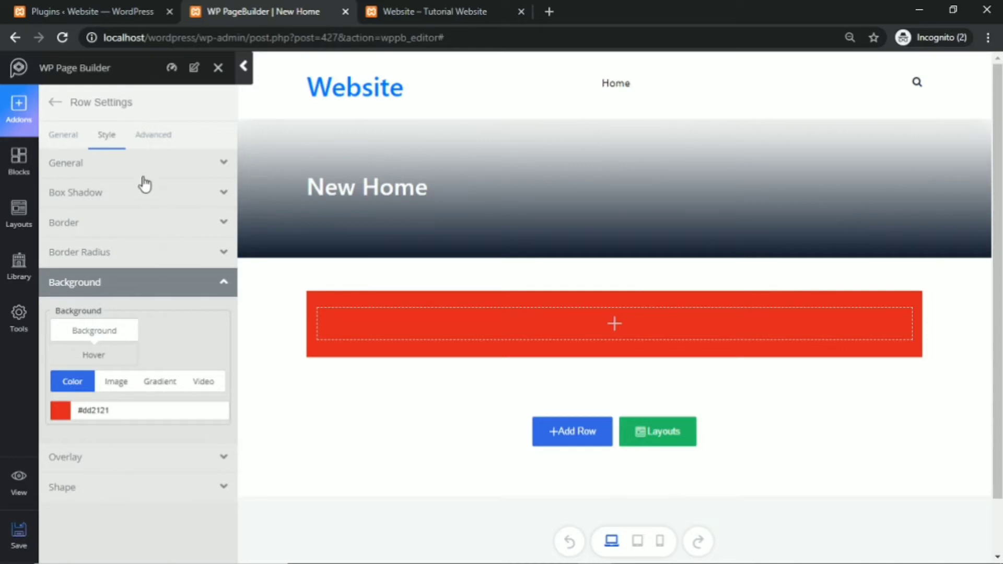
Leave the row settings, search the addons for "head" and place a Heading addon inside the red row.
left_click(67, 137)
left_click(55, 103)
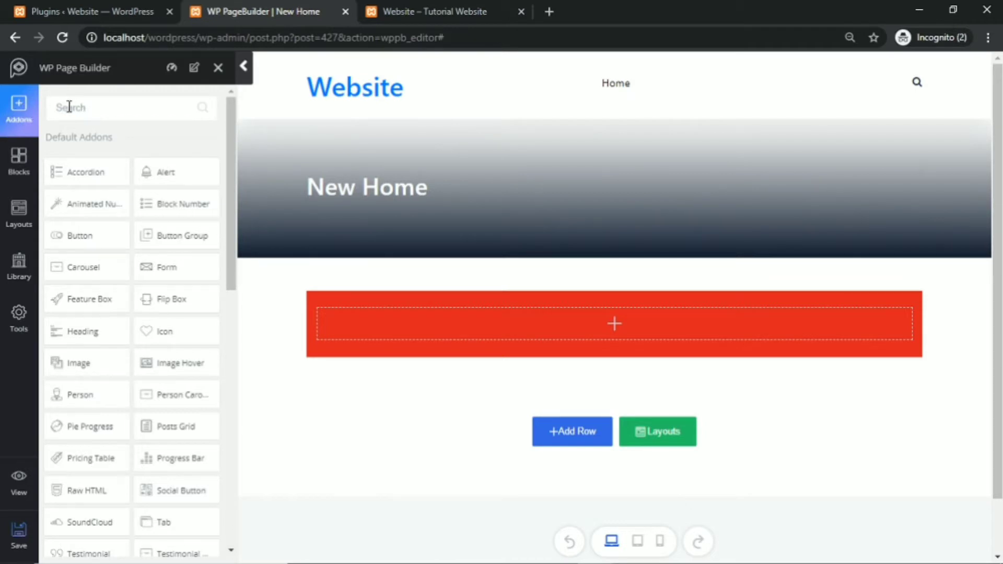
mouse_move(629, 321)
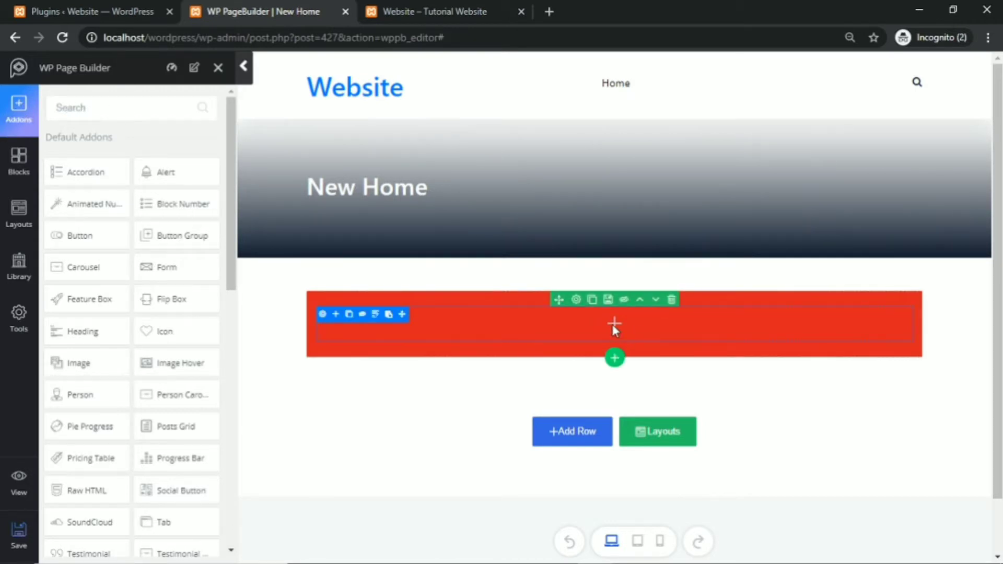
left_click(69, 107)
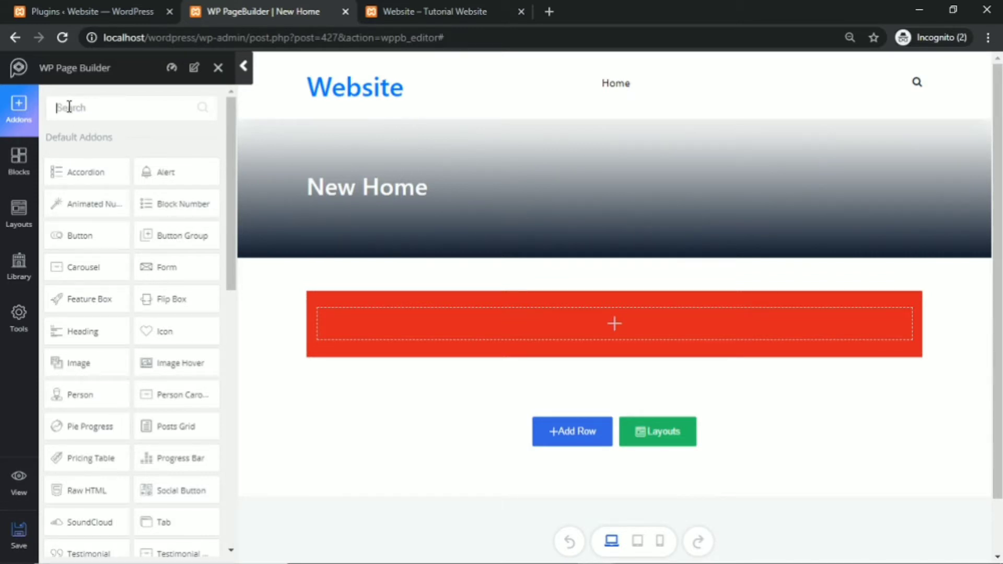
type("head")
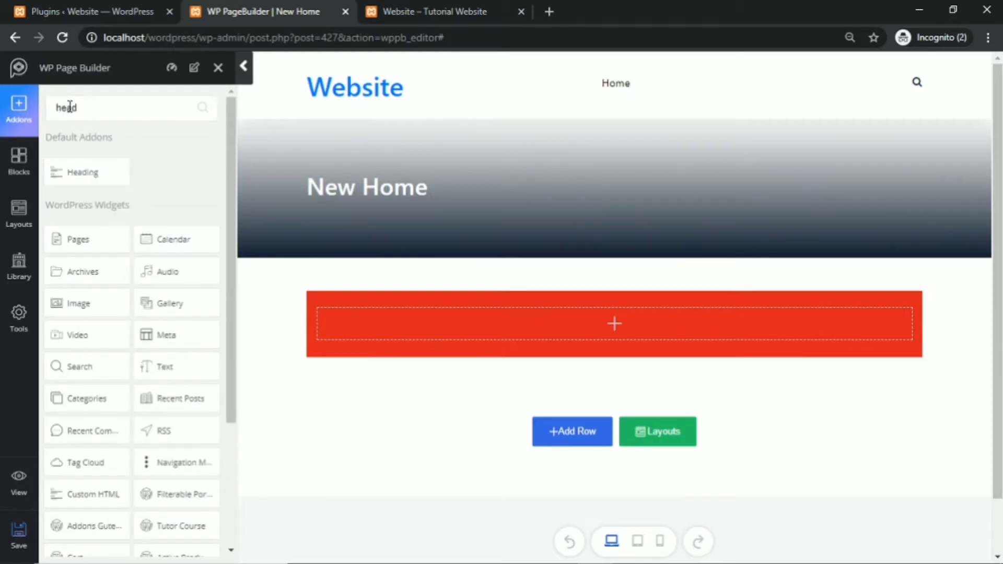
left_click_drag(83, 173, 612, 327)
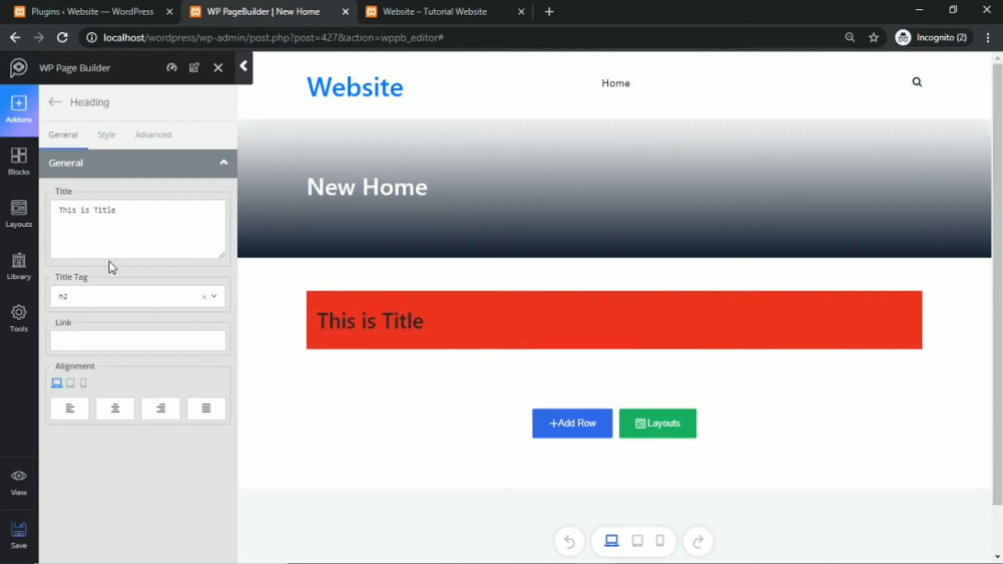
Change the heading's title to "ONLINE SELLING COURSE" and align it to the centre.
left_click_drag(128, 211, 57, 207)
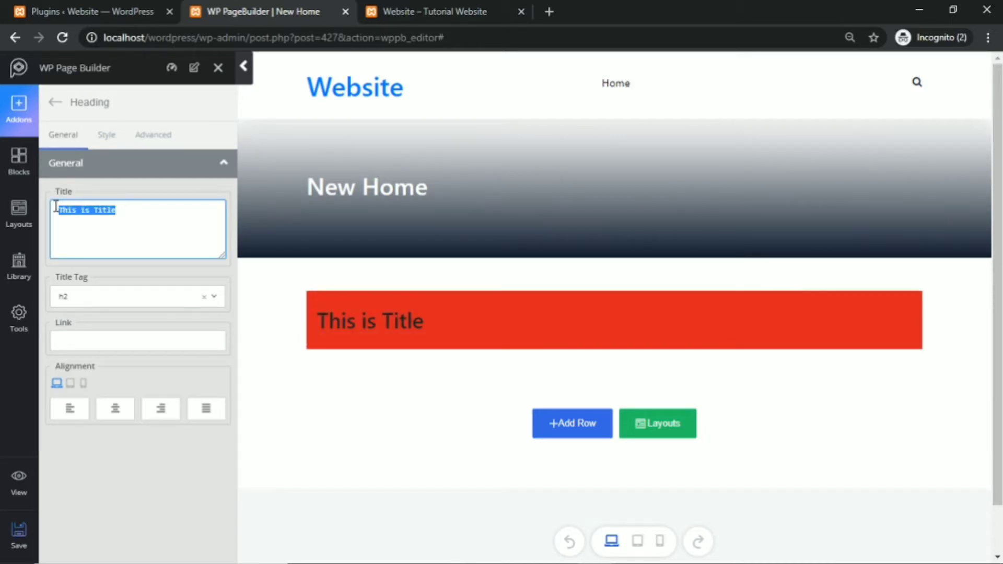
type("ONLINE S")
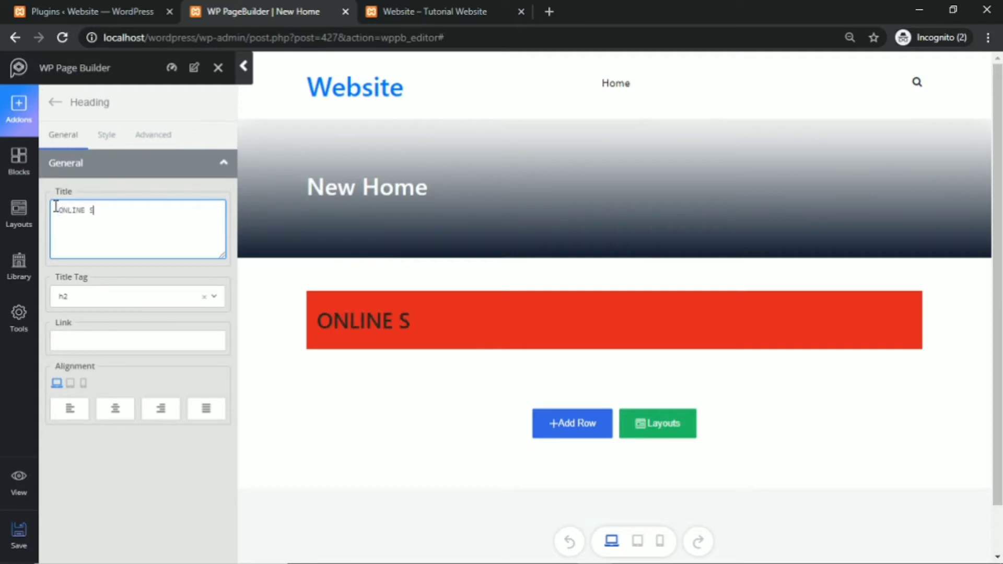
type("ELLING C")
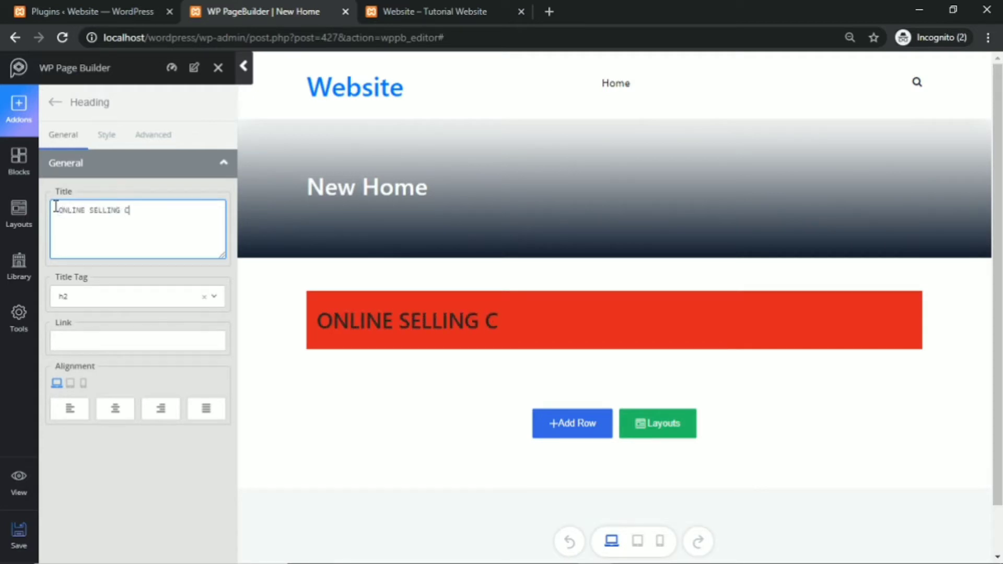
type("OURSE")
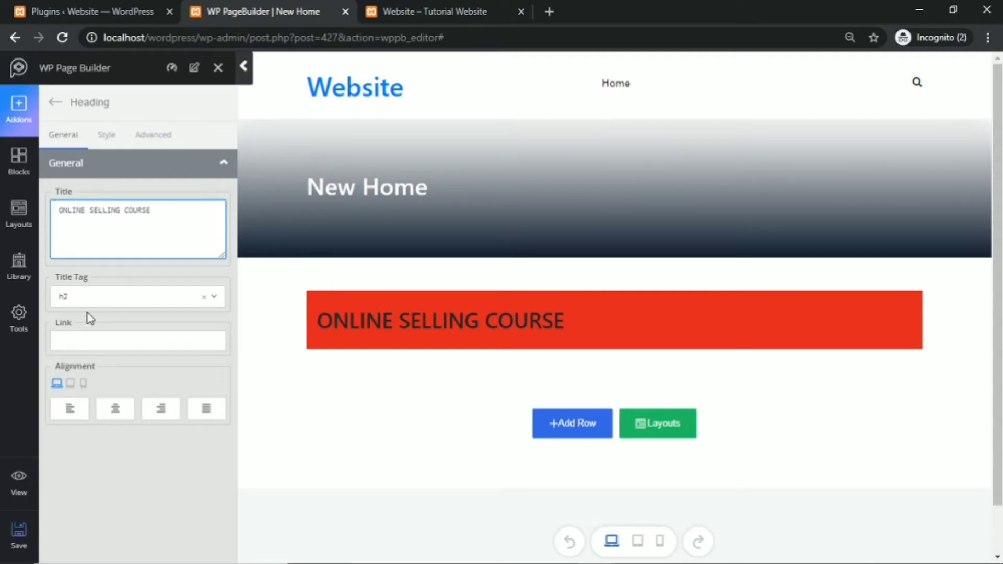
left_click(127, 420)
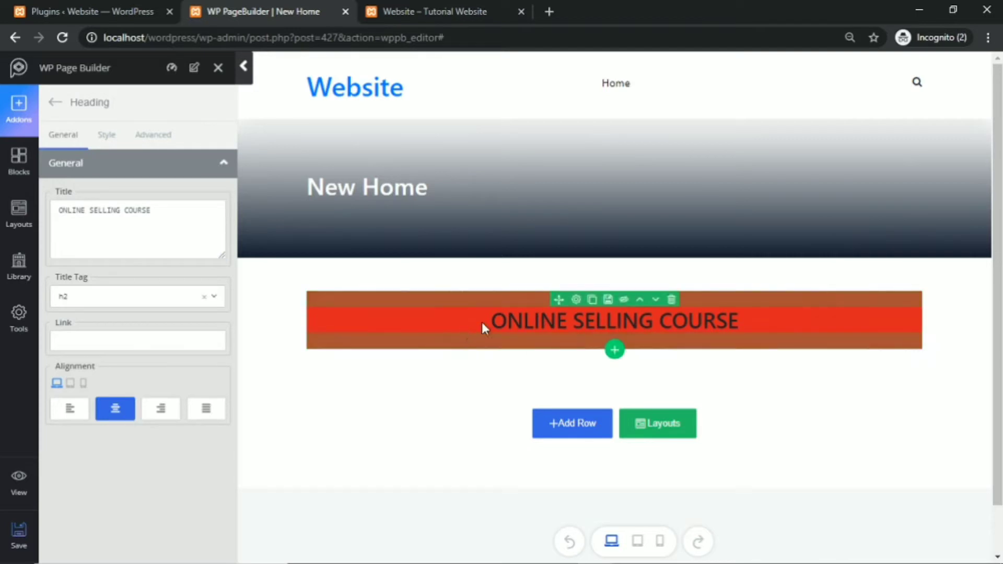
Try the red text colour #f43232 on the heading and edit its hex code in the colour picker.
left_click(107, 137)
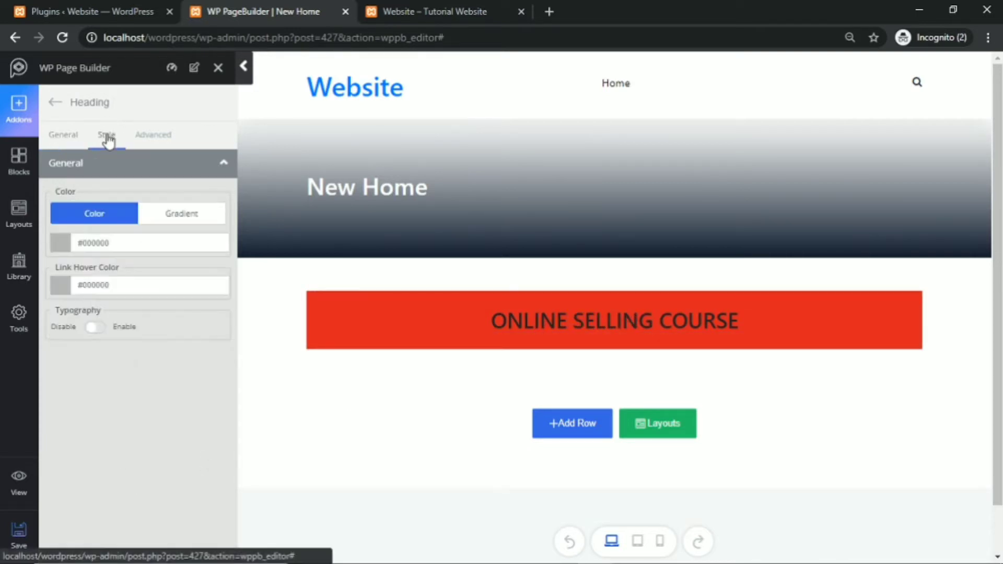
left_click(67, 250)
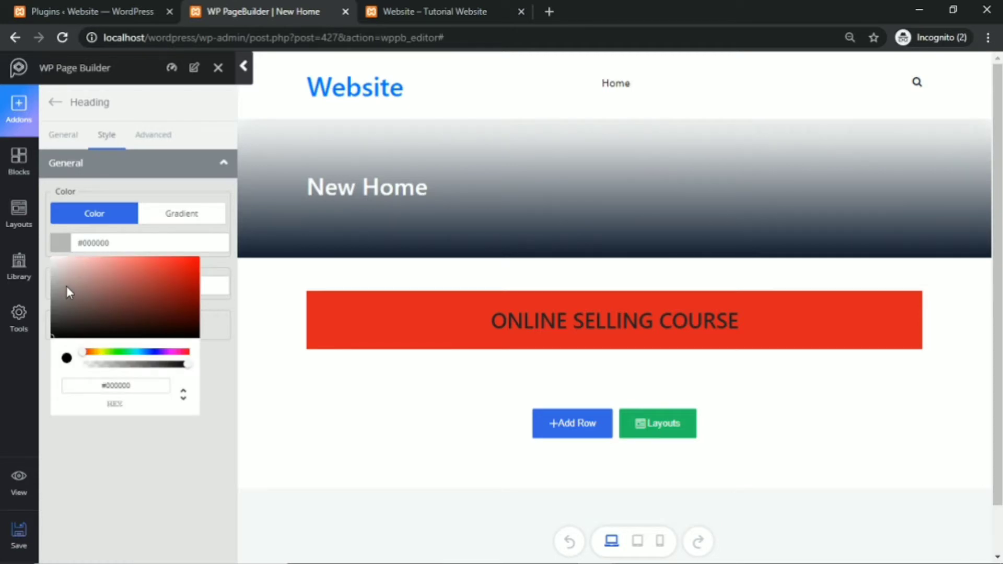
left_click(53, 261)
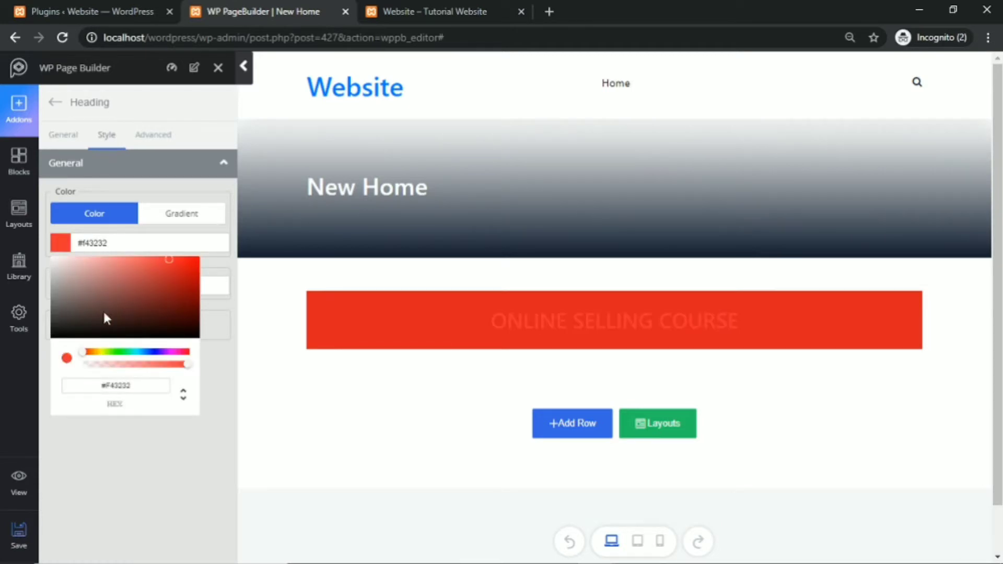
left_click(137, 383)
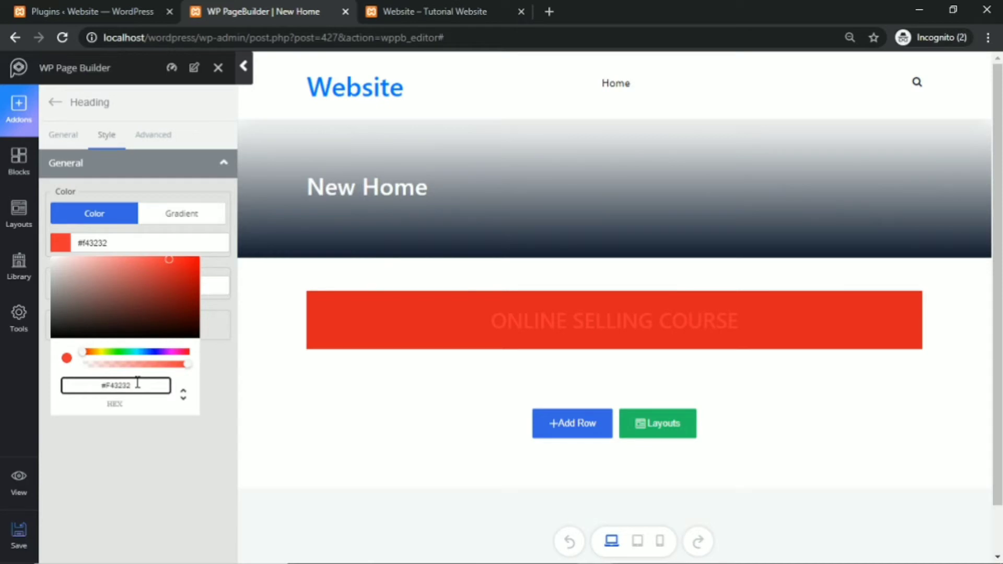
key("BackSpace")
key("BackSpace")
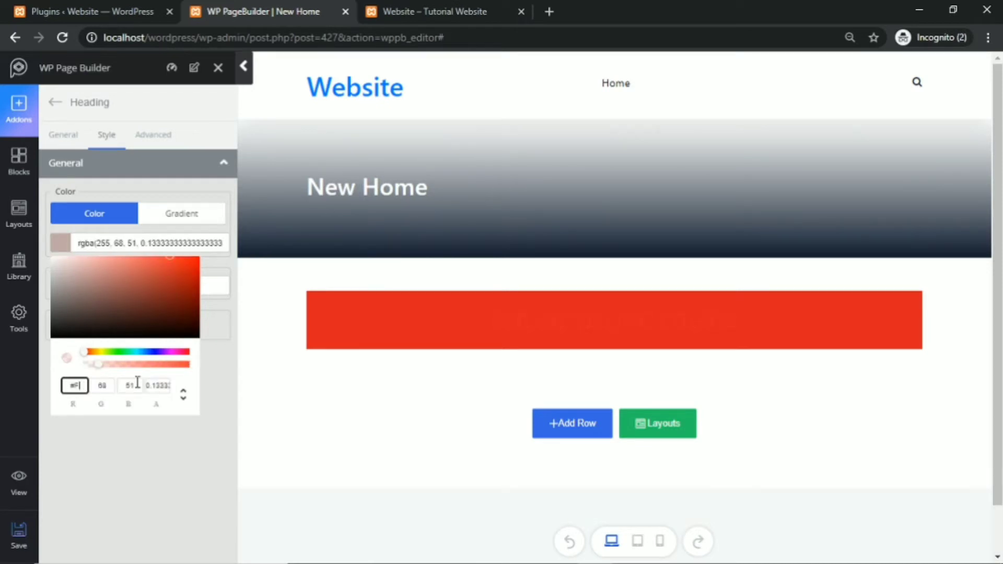
type("FF")
left_click(177, 446)
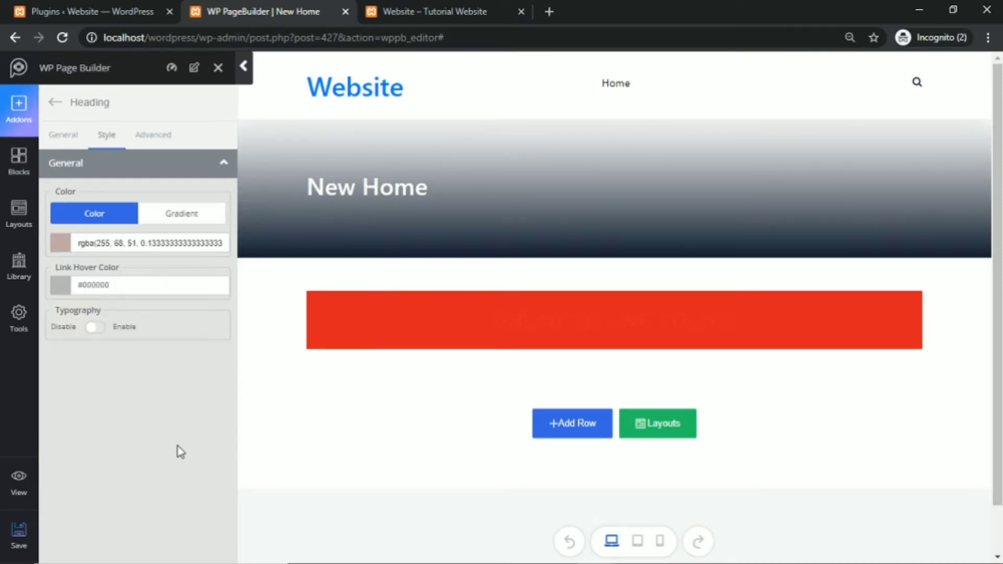
Try a pale, translucent text colour of about rgba(223, 209, 214, 0.13) on the heading.
left_click(117, 244)
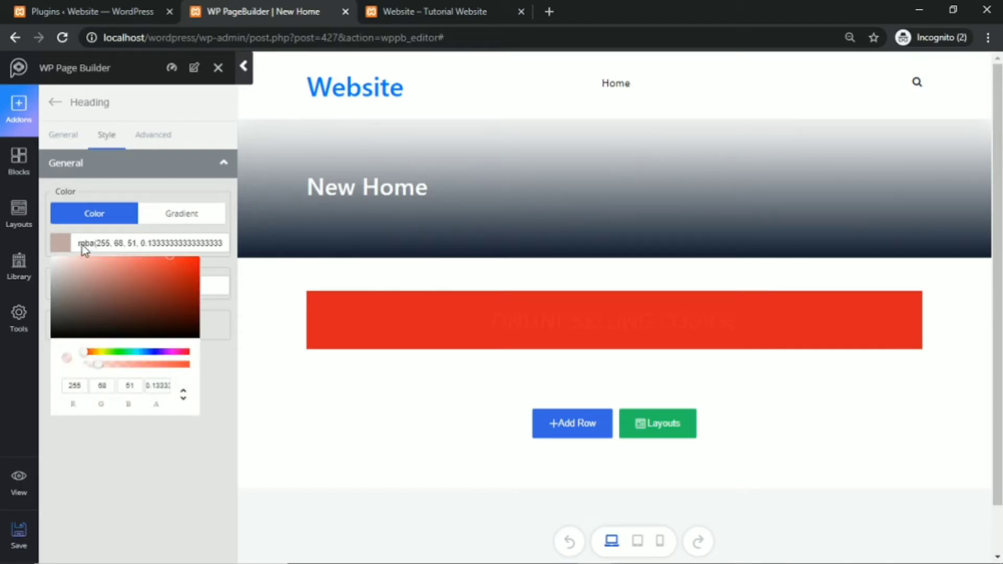
left_click(87, 239)
left_click(122, 240)
left_click(124, 239)
left_click(124, 240)
left_click(124, 239)
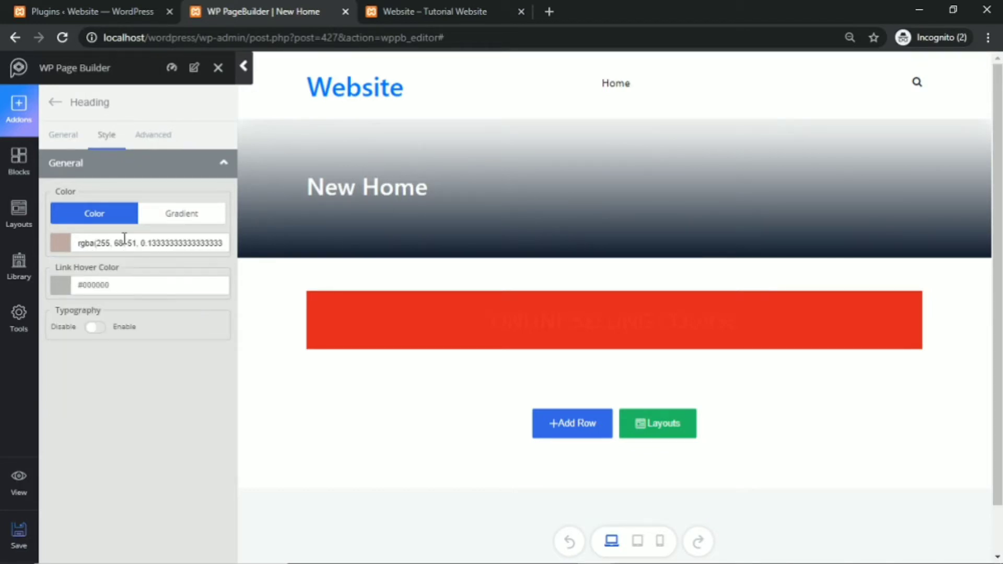
left_click(69, 247)
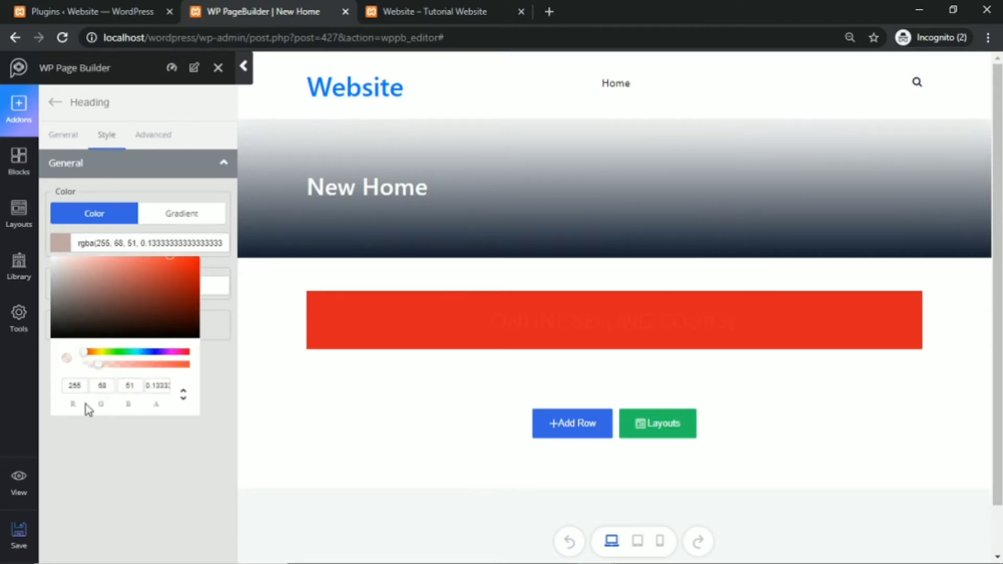
left_click(61, 267)
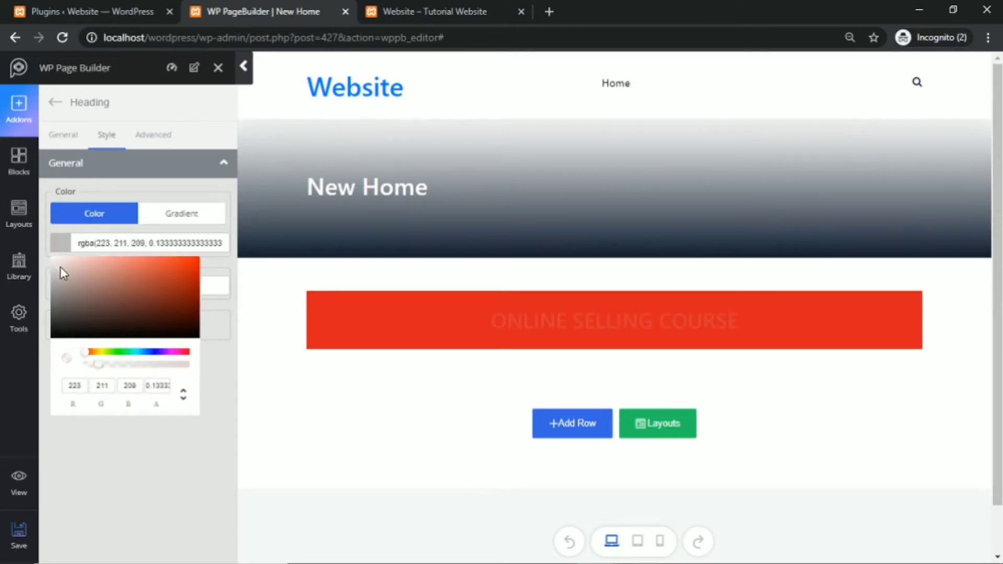
left_click(185, 352)
left_click(188, 229)
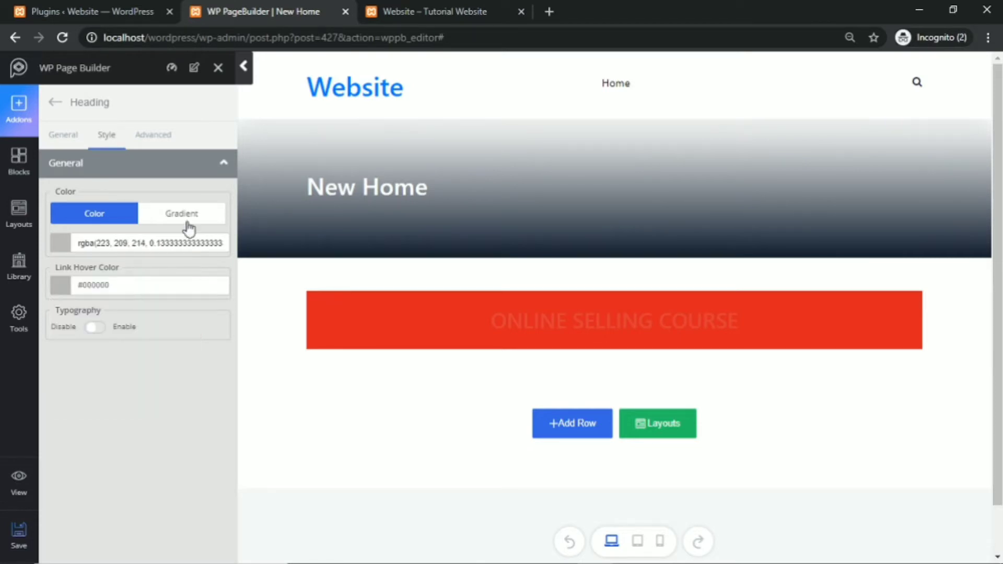
Replace the heading's text colour with white, #FFF, and close the colour picker.
left_click(162, 245)
key("BackSpace")
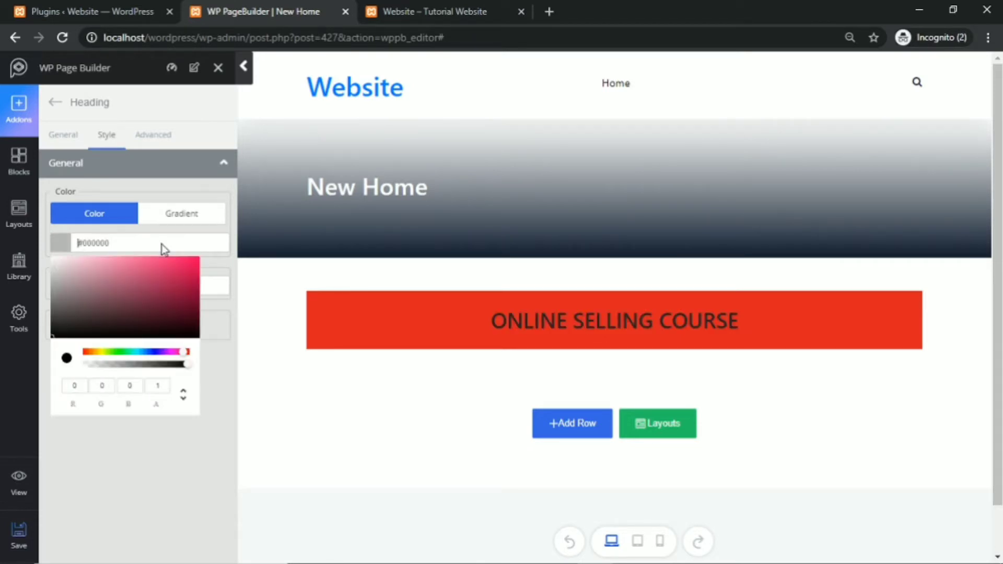
type("#FFF")
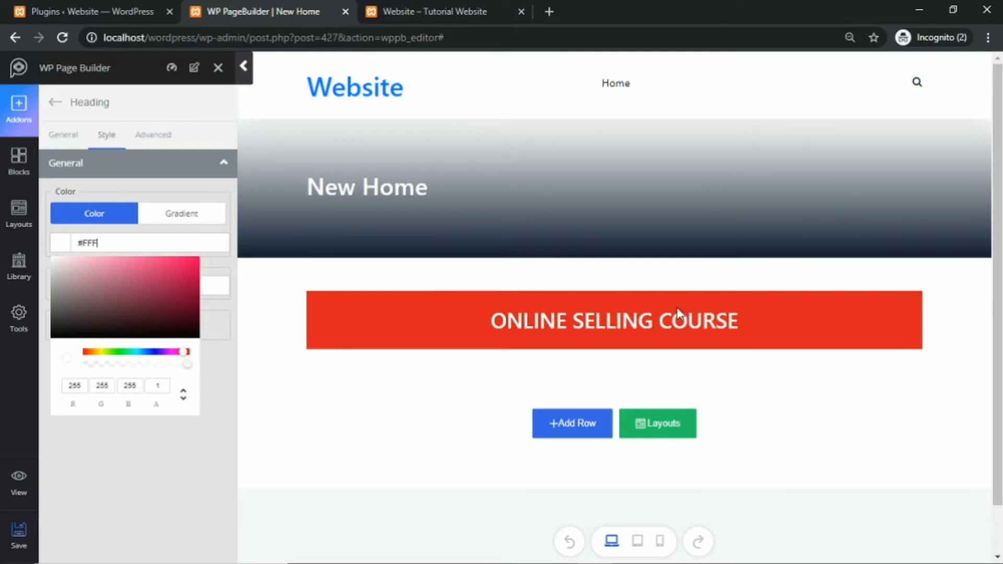
left_click(155, 146)
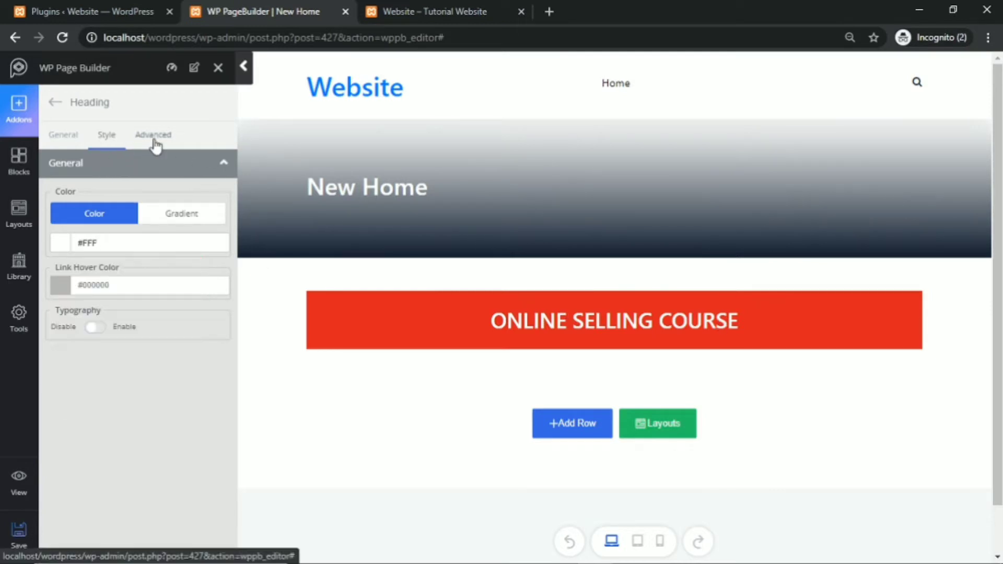
Enable custom typography for the heading, look through its font options and return to its general settings.
left_click(68, 137)
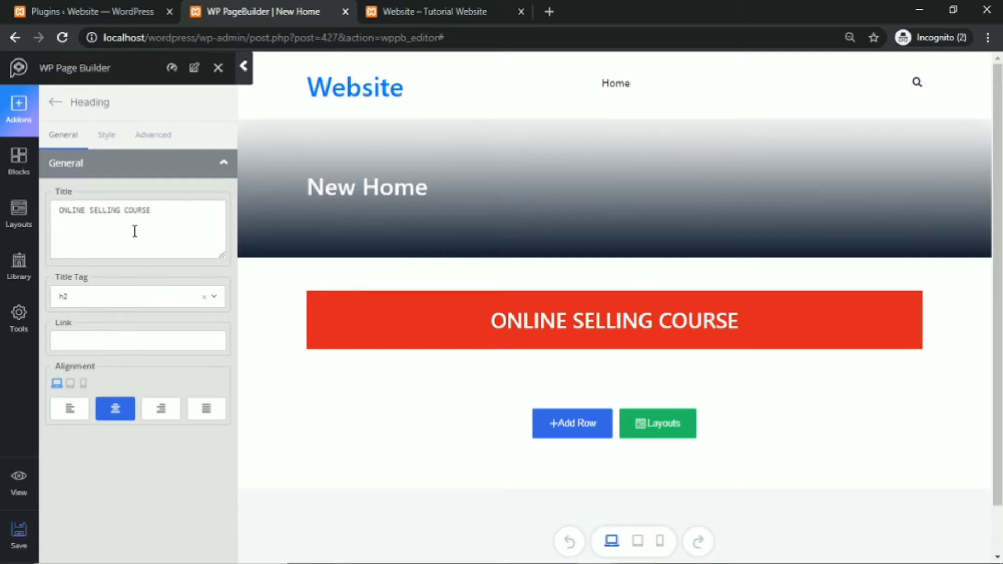
left_click(107, 136)
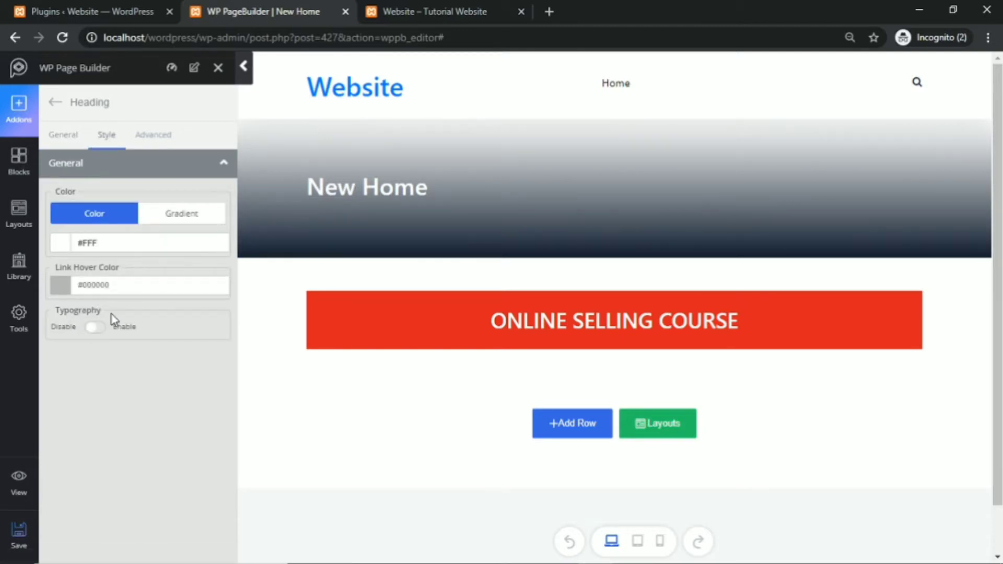
left_click(96, 327)
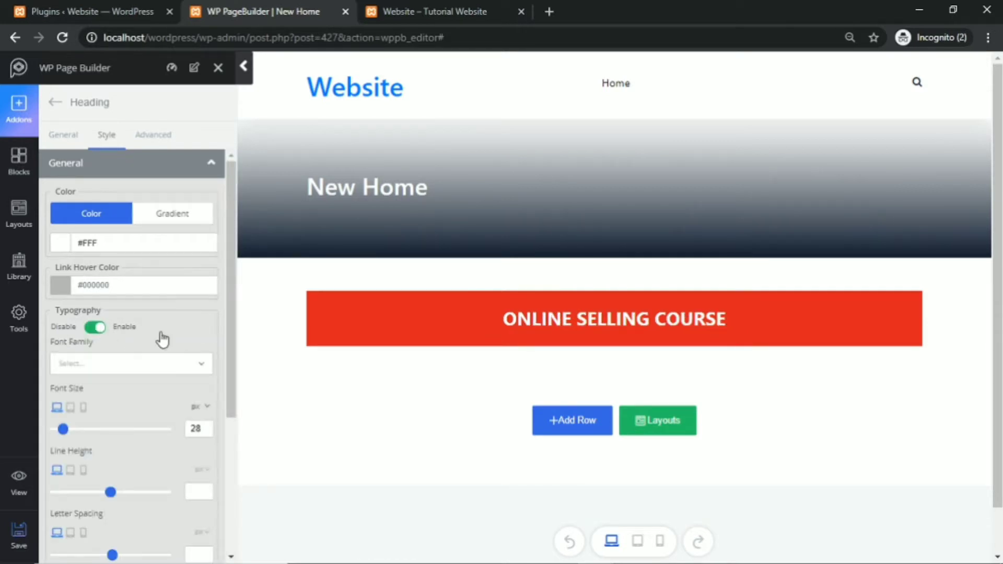
scroll(162, 337, "down", 3)
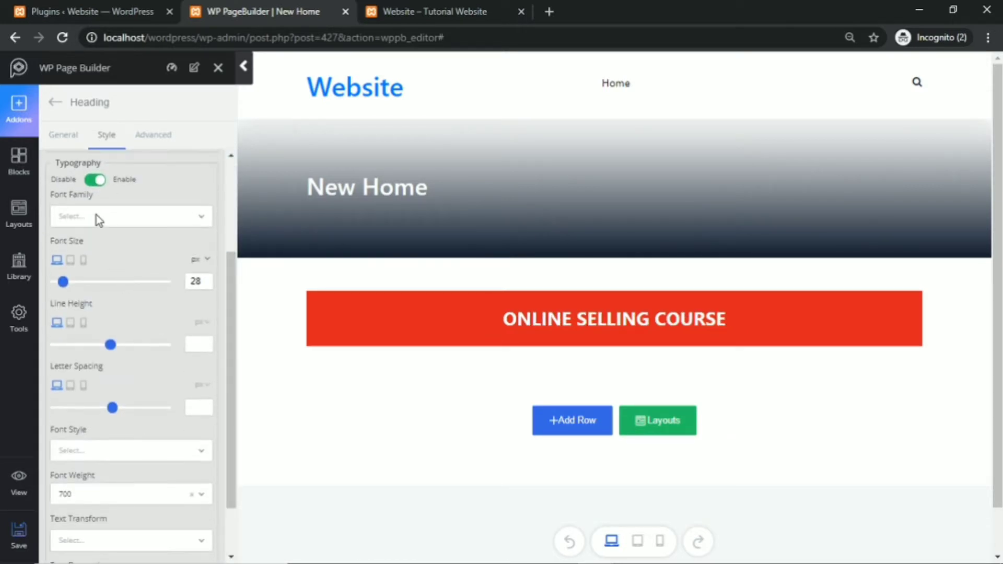
left_click(96, 215)
left_click(200, 217)
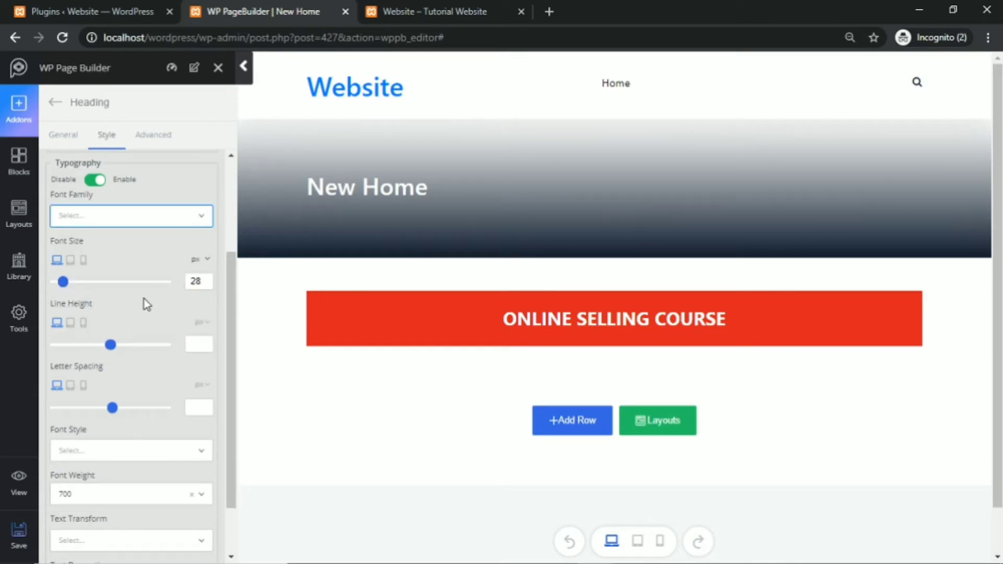
scroll(147, 365, "down", 2)
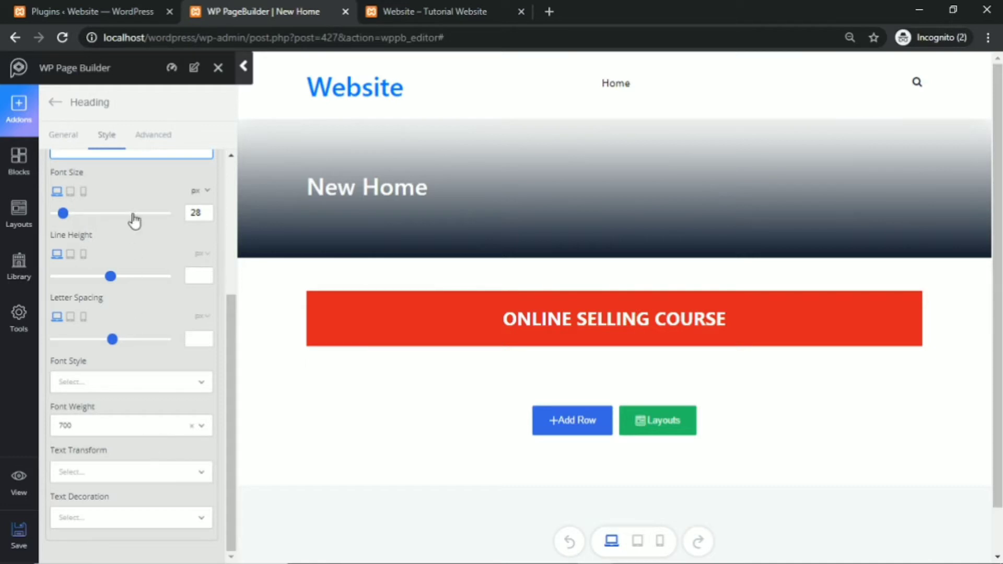
scroll(135, 418, "up", 4)
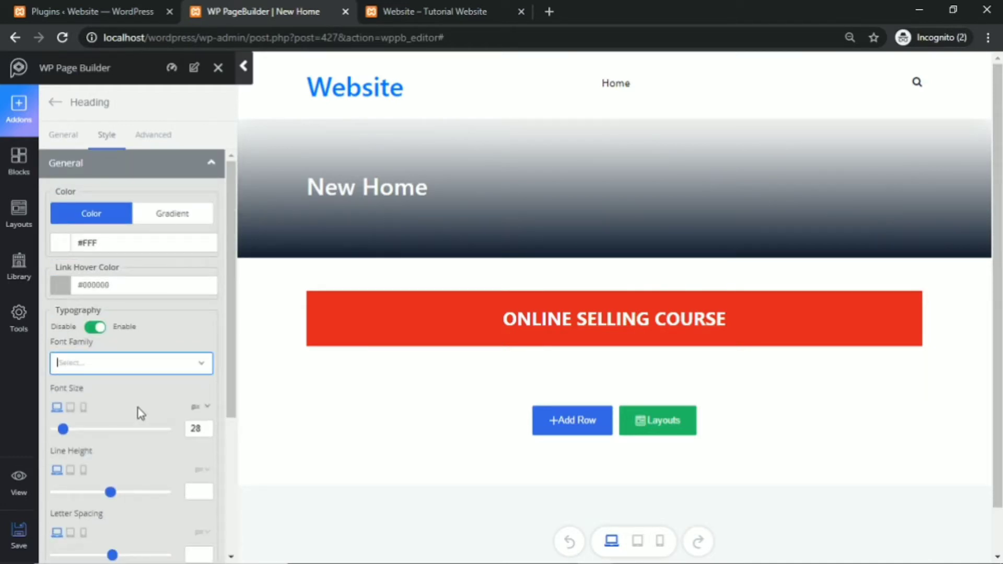
left_click(57, 138)
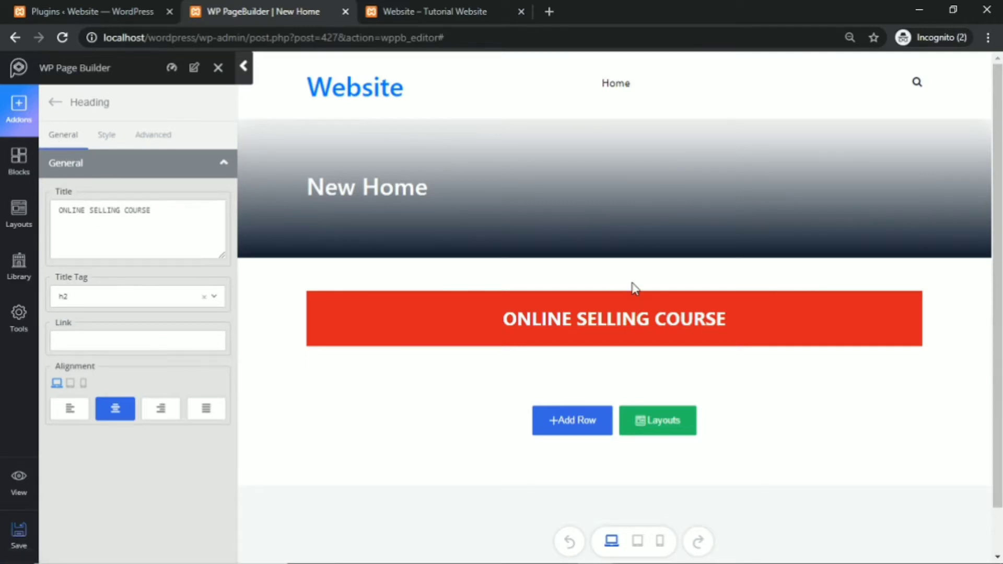
Set the padding of the column holding the heading to 50 px on all four sides.
mouse_move(573, 312)
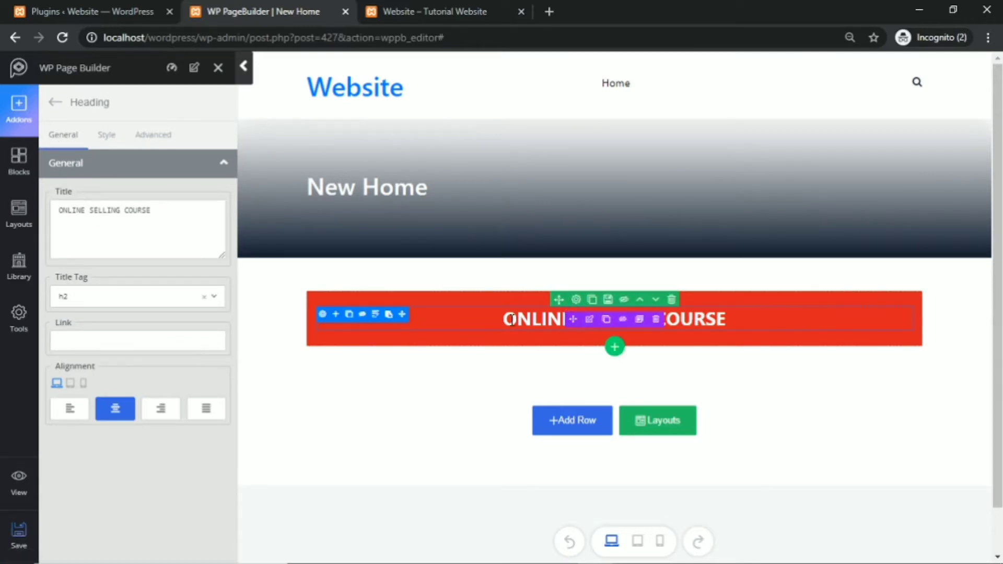
left_click(323, 319)
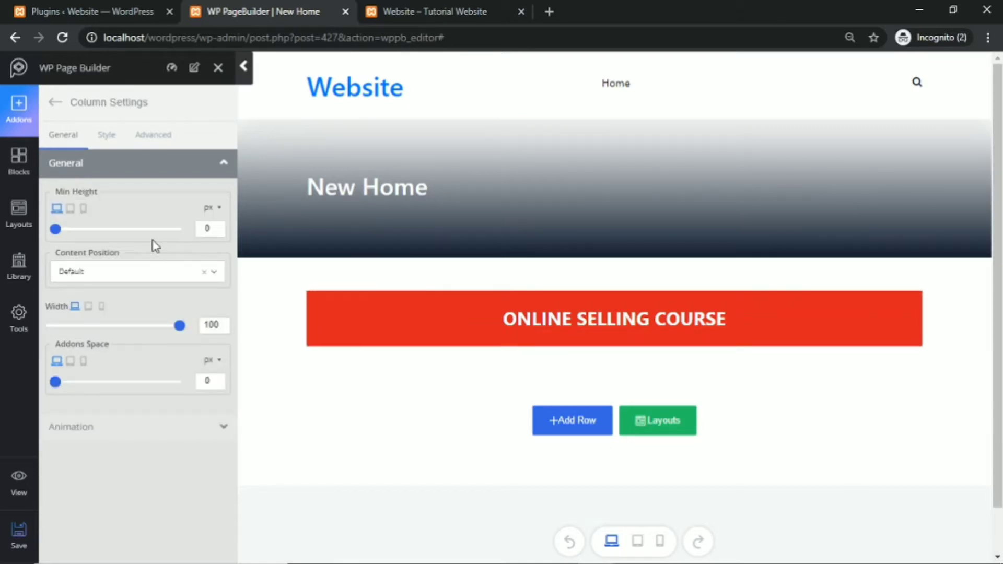
left_click(107, 137)
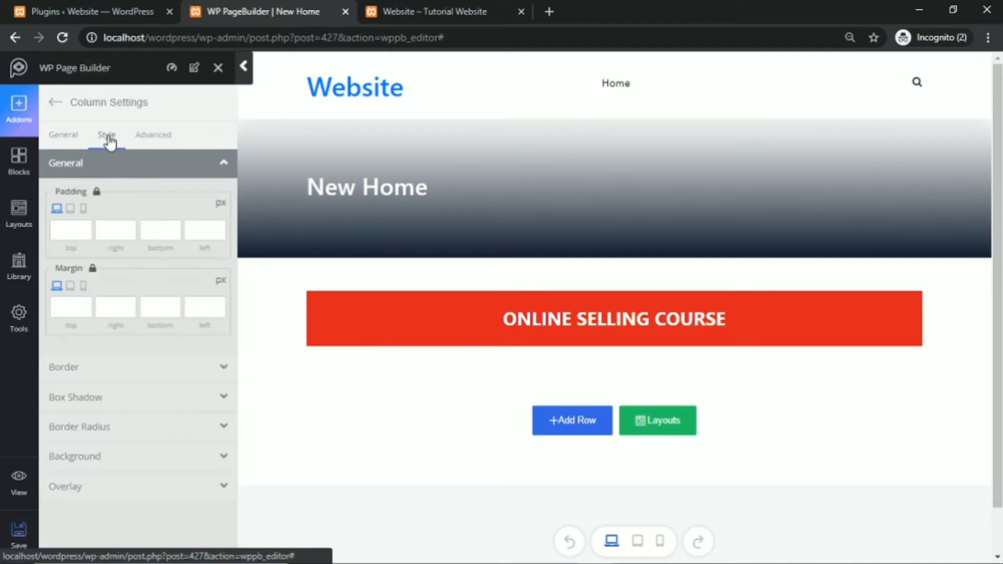
left_click(63, 233)
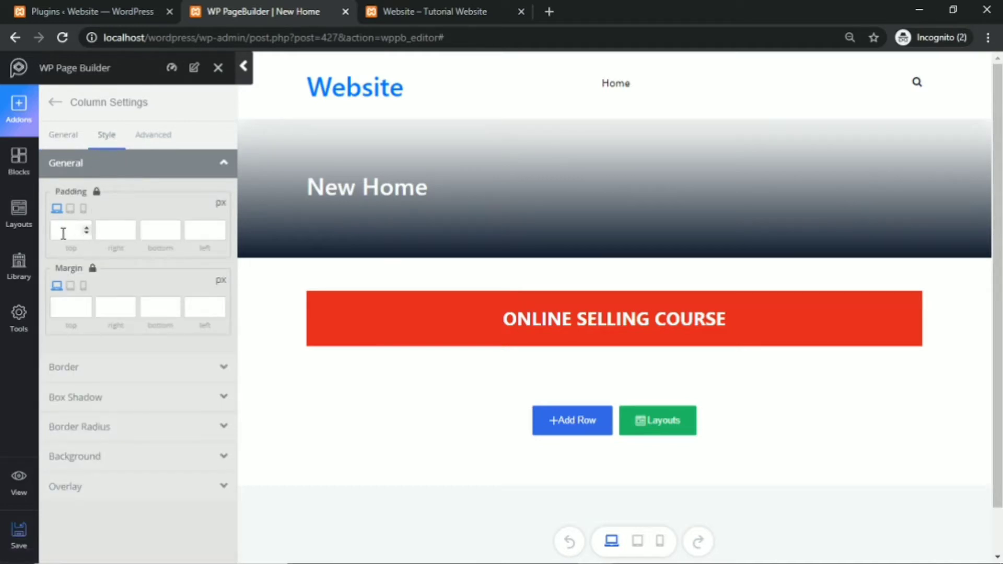
type("50")
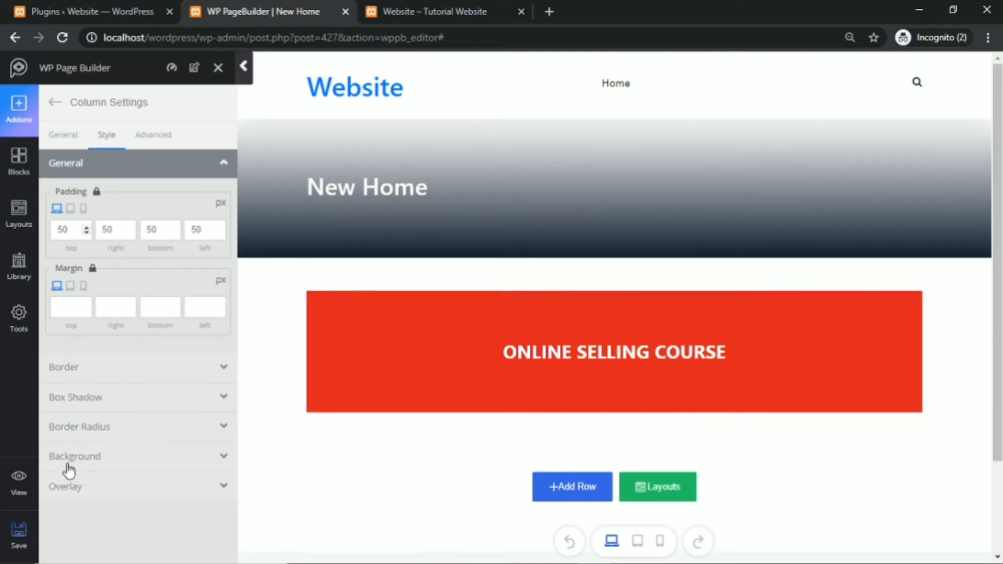
Save the New Home page and reload the live website to check the red heading banner.
left_click(18, 546)
left_click(428, 10)
left_click(62, 37)
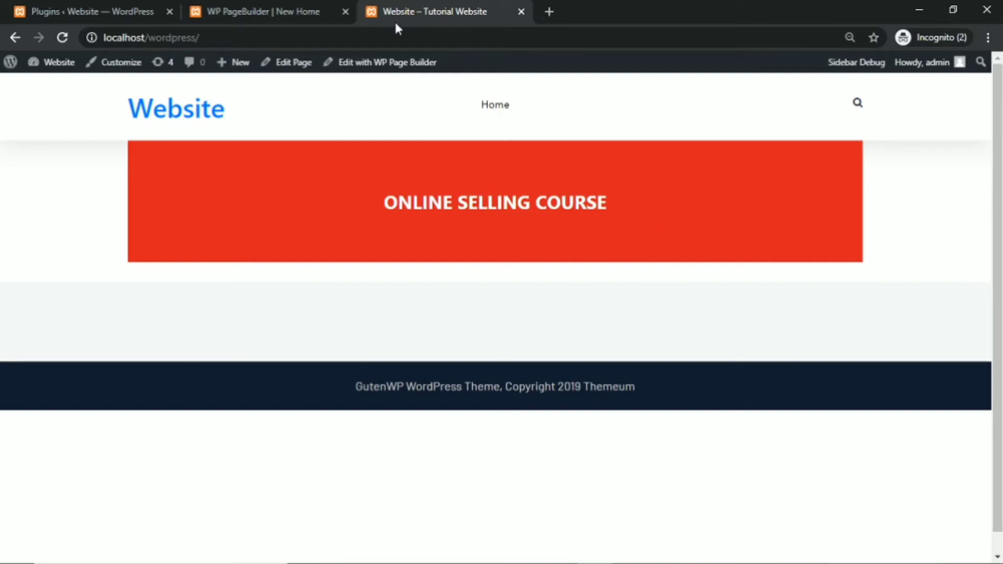
Close the page builder, return to the WordPress admin and start a new course in Tutor LMS.
left_click(346, 11)
left_click(61, 13)
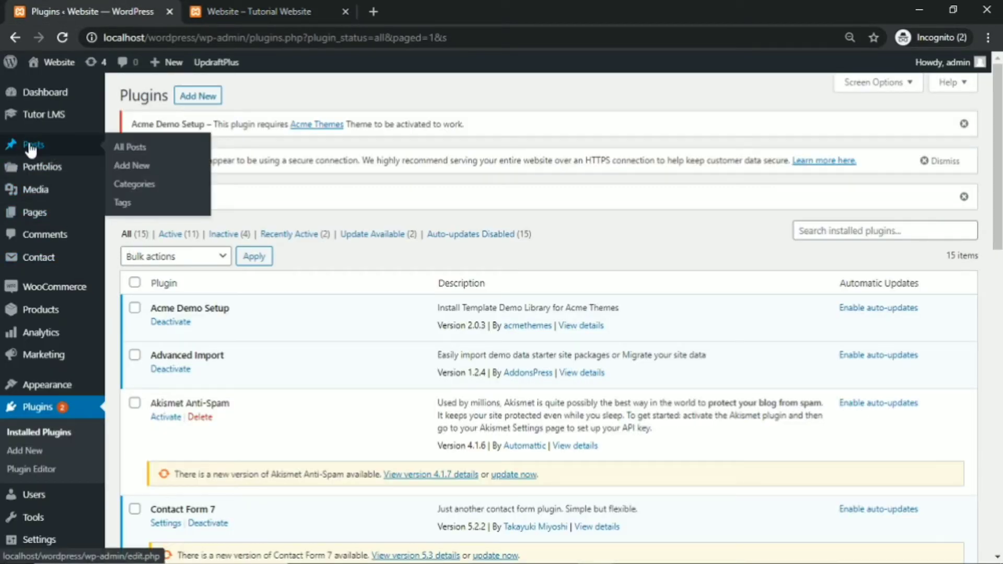
scroll(46, 293, "down", 1)
scroll(30, 366, "up", 1)
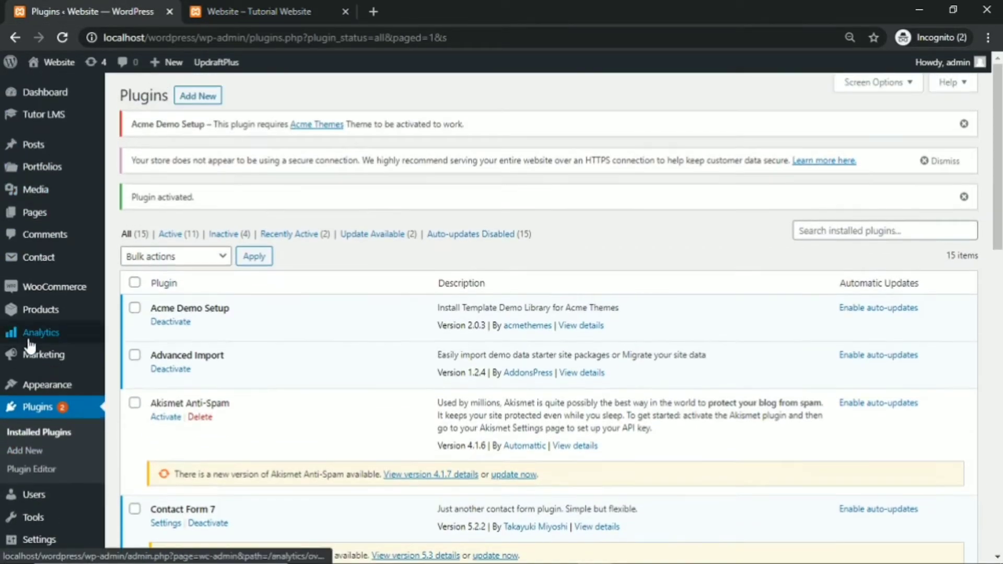
mouse_move(30, 120)
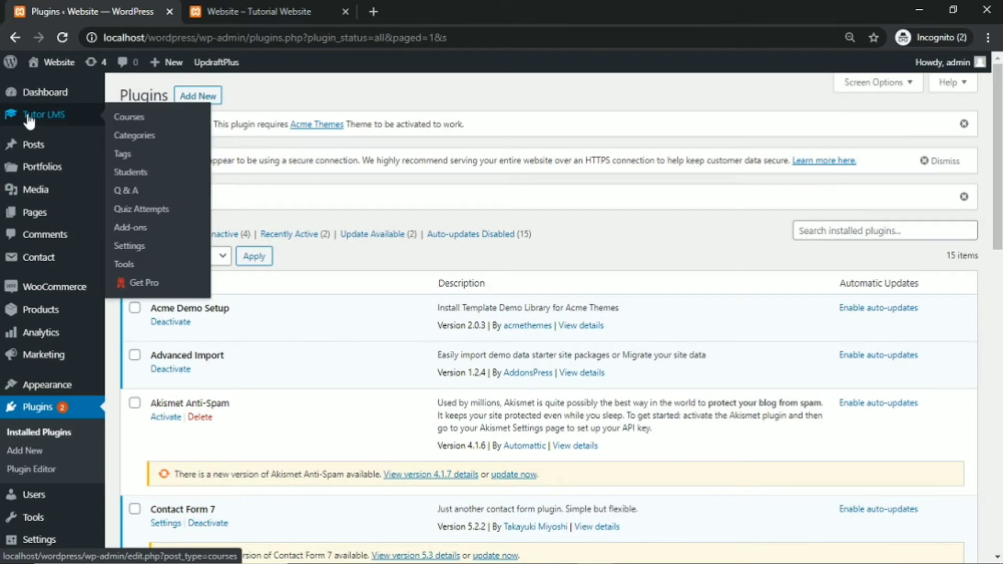
left_click(134, 125)
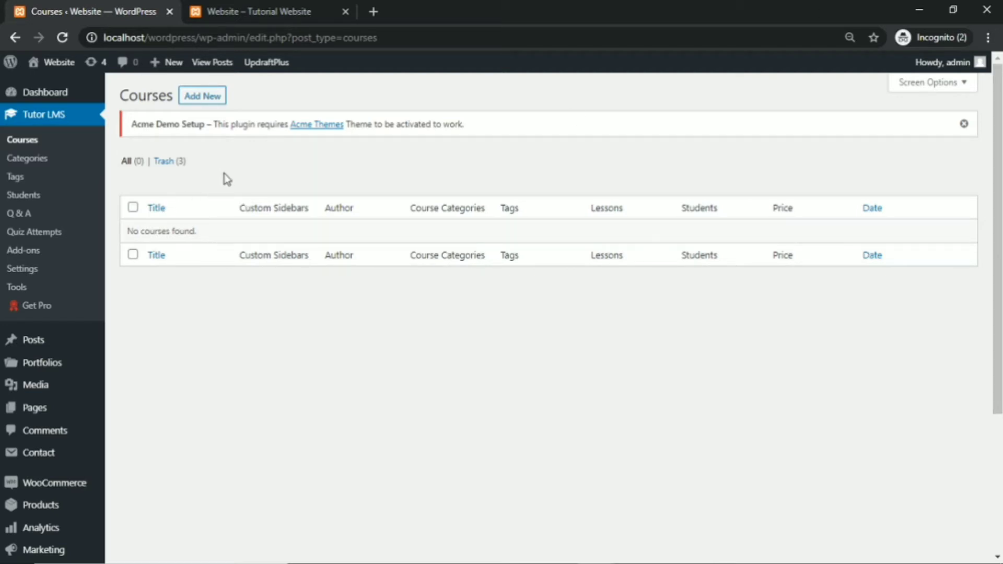
left_click(196, 101)
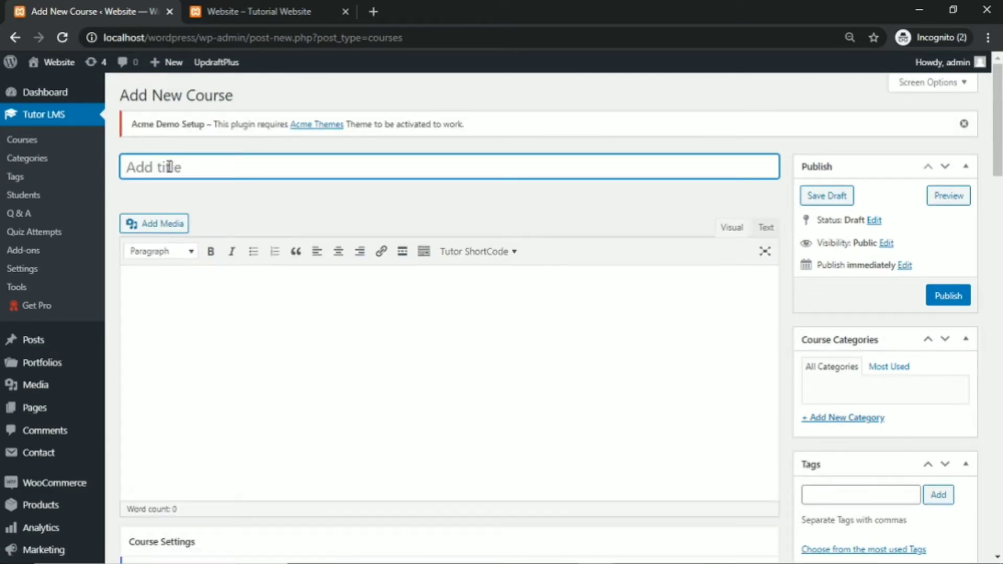
Enter "WOWordpress mastery in 2020" as the title of the new course.
type("WOTDP")
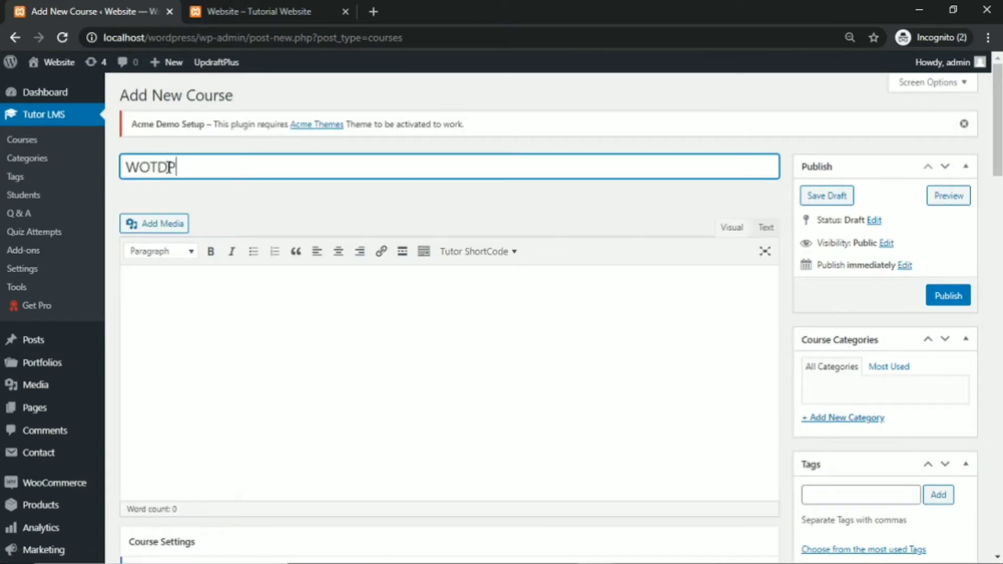
type("RESS")
key("BackSpace")
key("BackSpace")
key("BackSpace")
key("BackSpace")
key("BackSpace")
key("BackSpace")
key("BackSpace")
type("Wordpre")
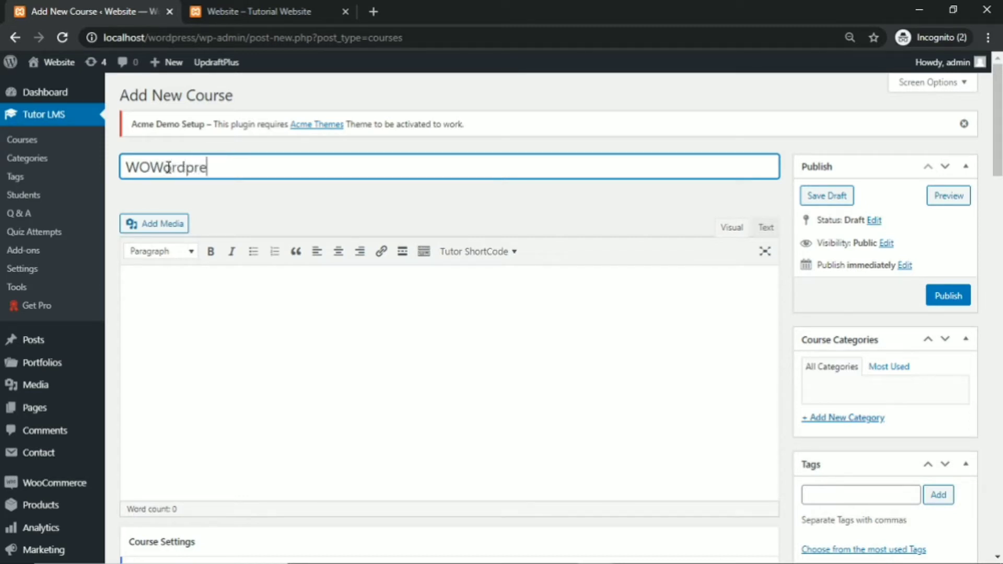
type("ss master")
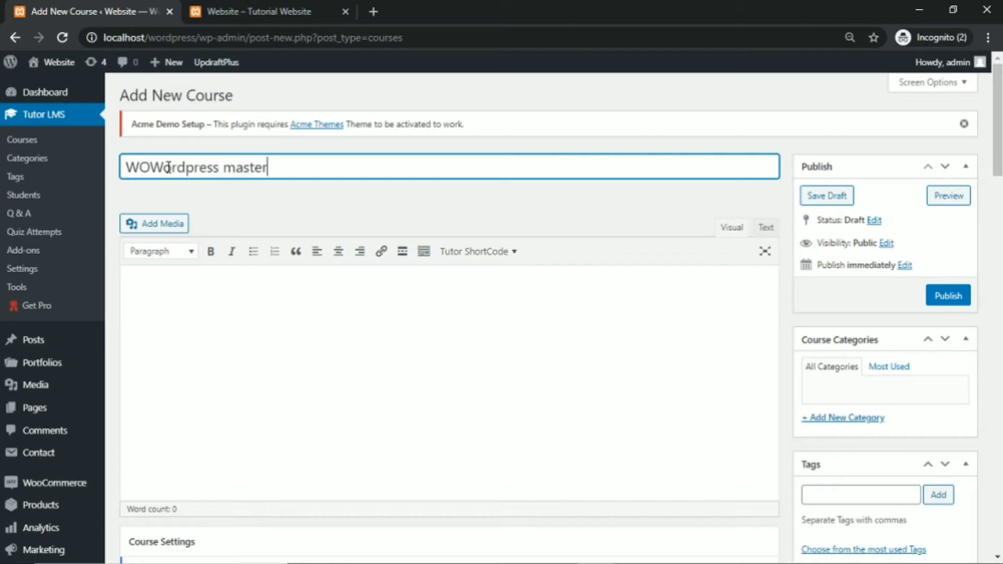
type("y in 2020")
Paste the prepared WordPress course description into the content area and copy its first two bold lines.
left_click(156, 301)
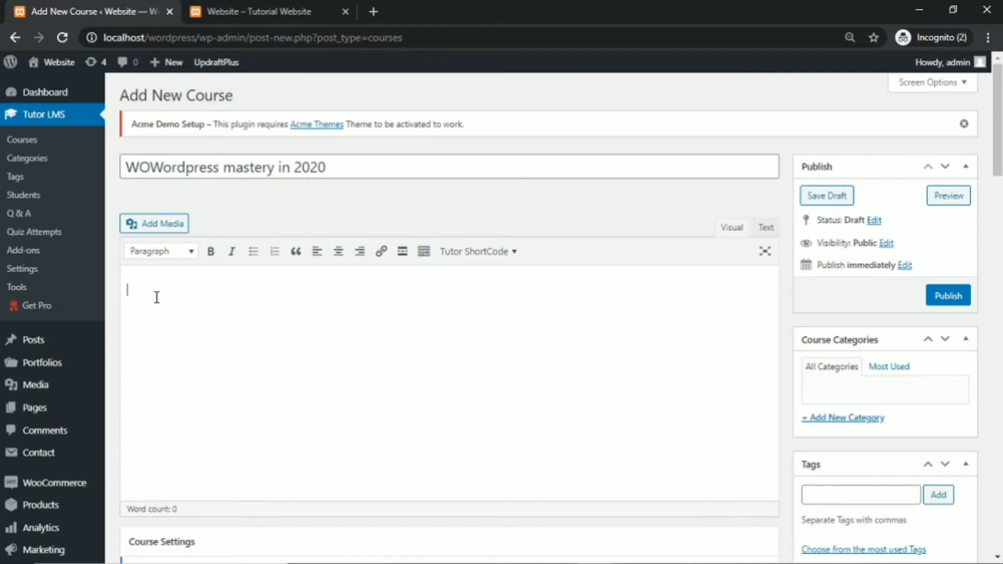
right_click(156, 300)
left_click(191, 413)
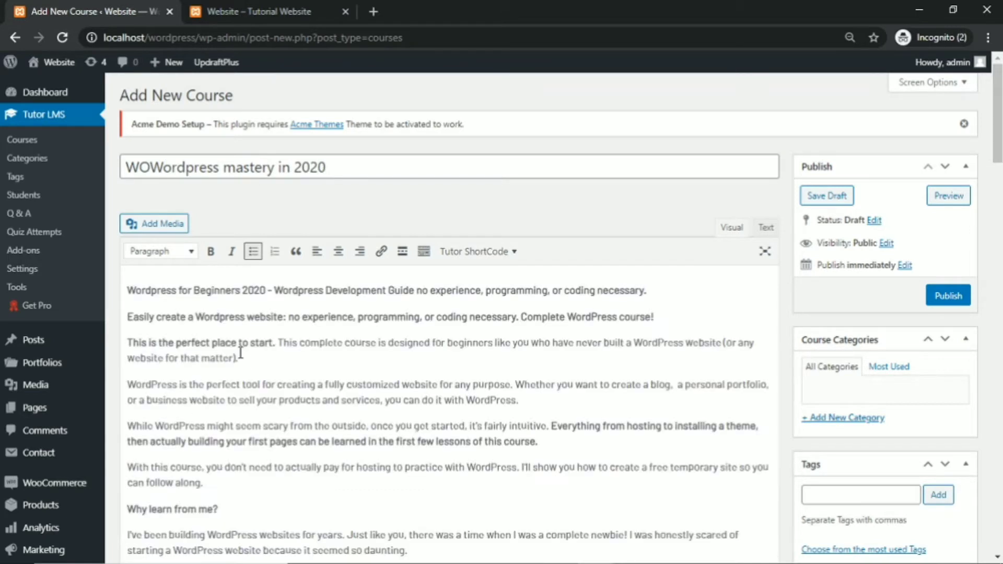
left_click_drag(129, 290, 652, 321)
key("ctrl+c")
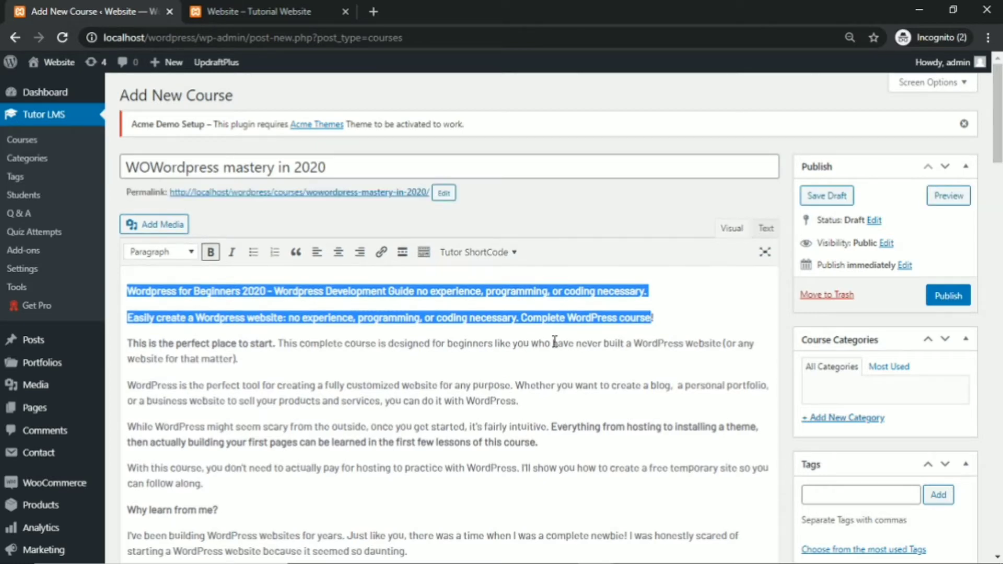
Try the difficulty levels in the course settings and choose Beginner.
scroll(348, 240, "down", 10)
scroll(348, 251, "down", 1)
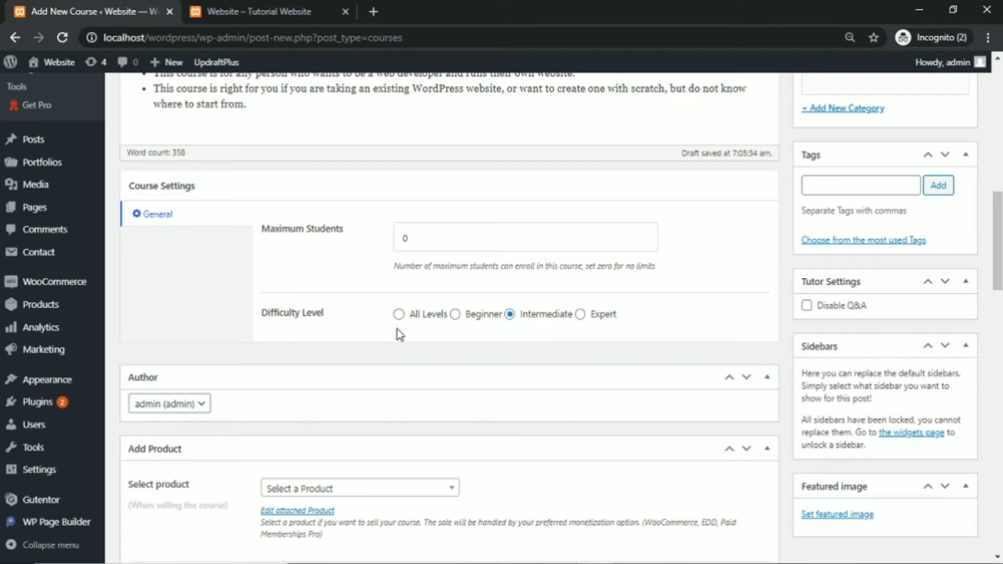
left_click(400, 315)
left_click(455, 315)
left_click(510, 315)
left_click(455, 316)
Start a new topic in the Course Builder and name it "WHAT IS WORDPRESS".
scroll(379, 302, "down", 6)
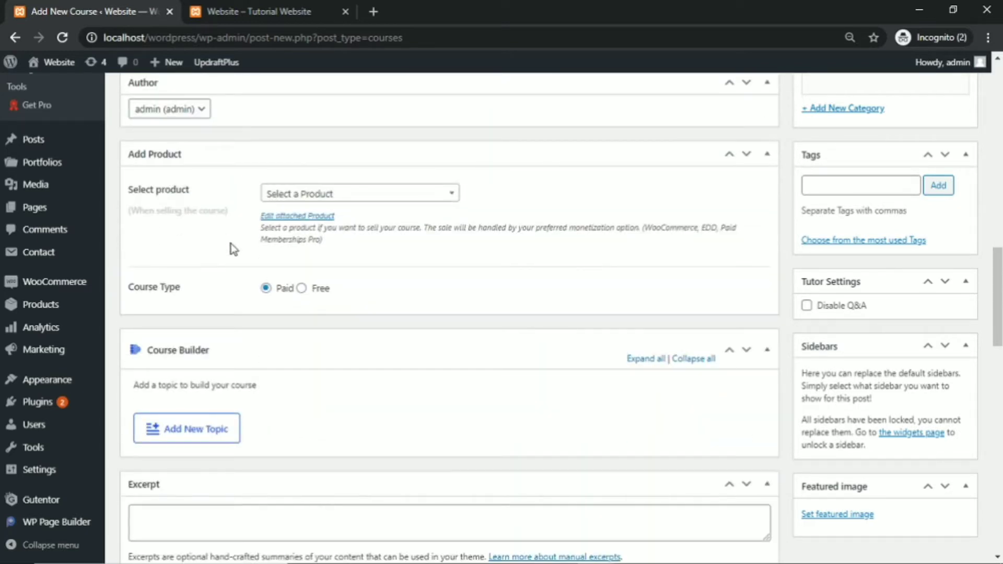
scroll(235, 243, "down", 2)
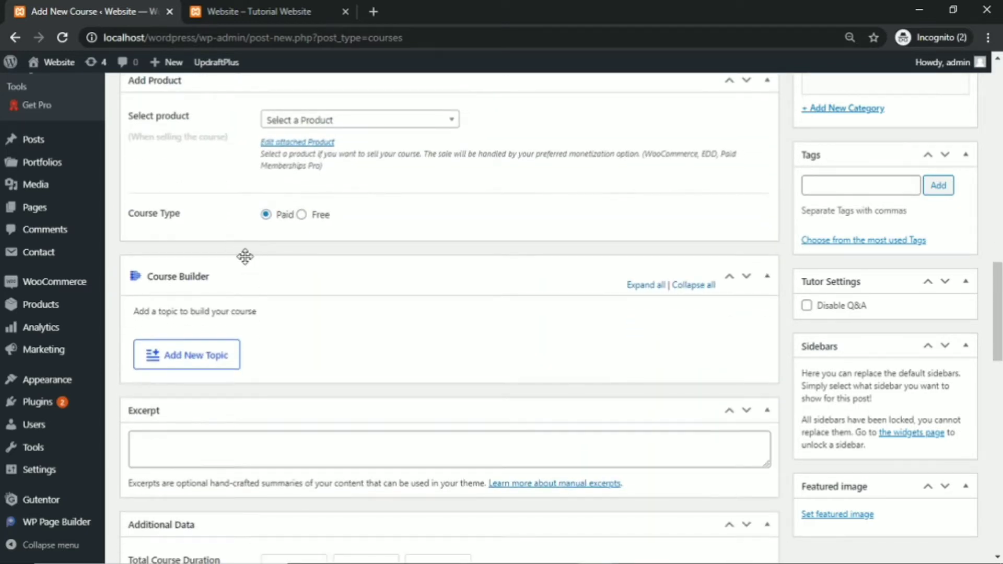
scroll(245, 256, "down", 1)
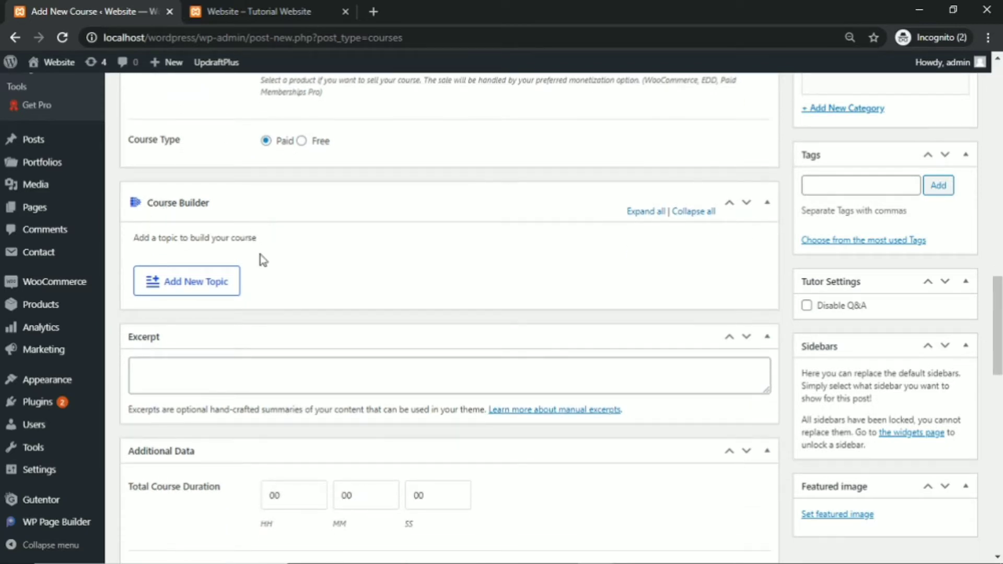
left_click(181, 292)
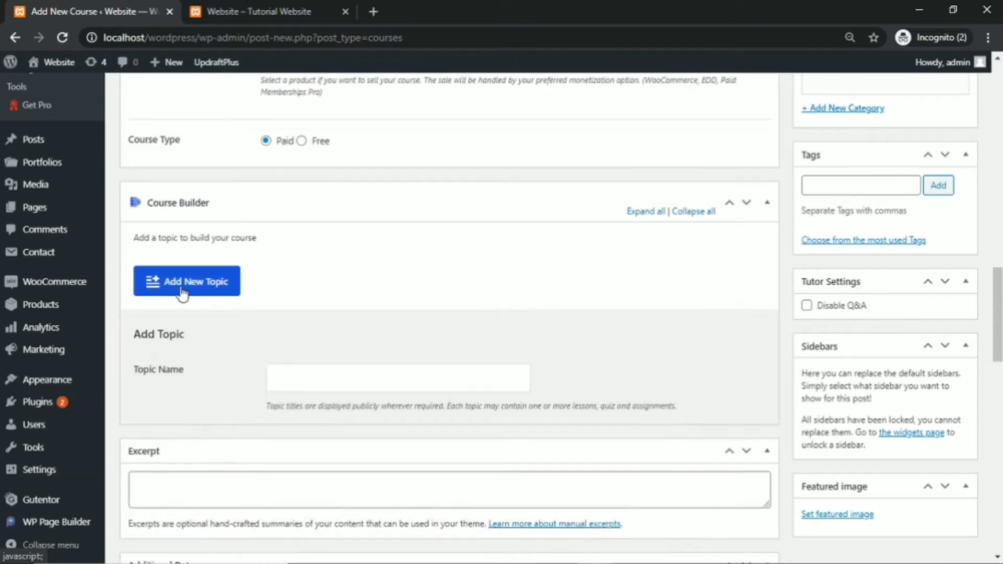
scroll(347, 321, "down", 3)
left_click(311, 238)
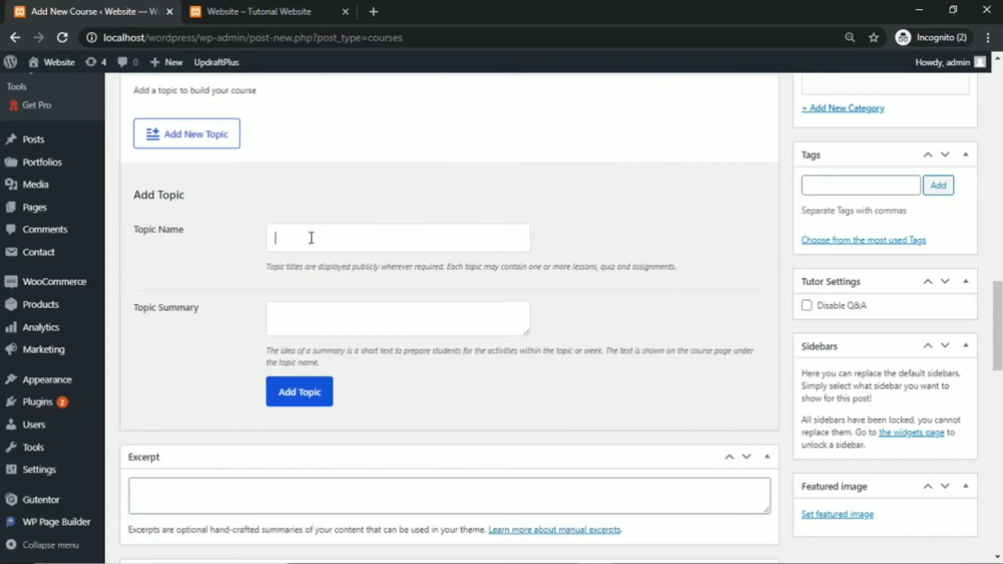
type("WHAT IS WORDPRESS")
Paste the copied description lines into the new topic's summary.
left_click(330, 319)
right_click(330, 319)
left_click(369, 430)
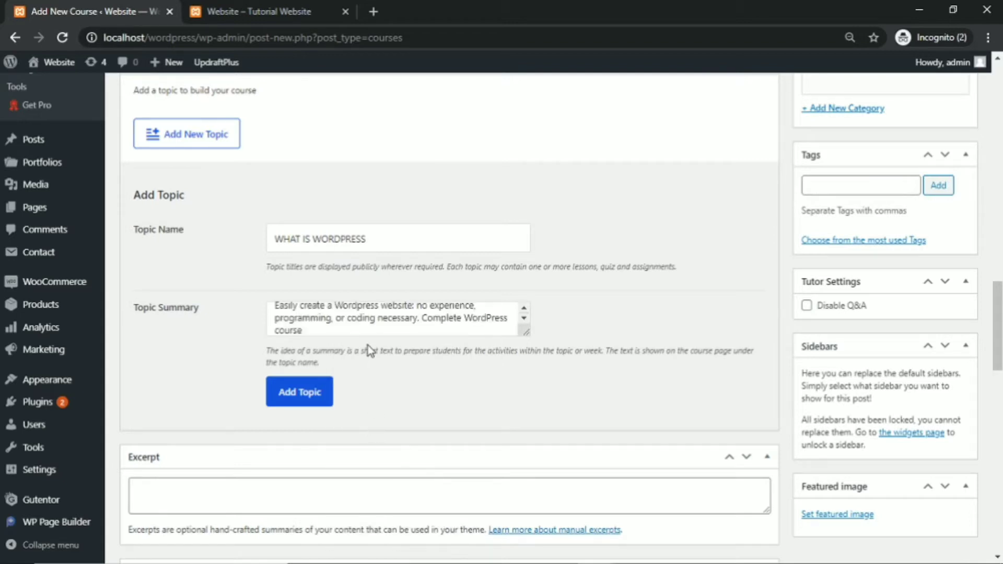
Add the filled-in topic to the course and create a lesson in it titled "wordpress installation".
left_click(298, 406)
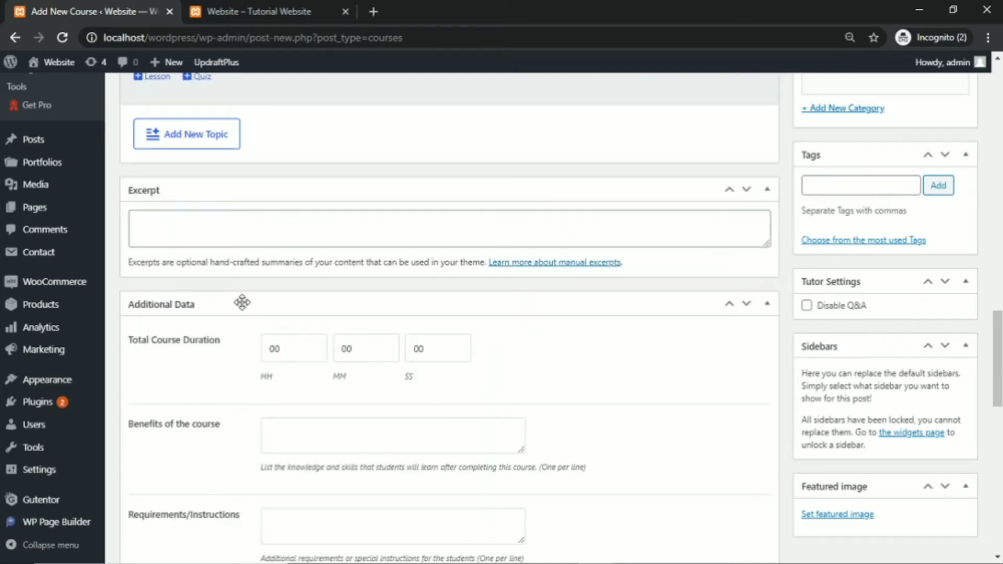
scroll(242, 309, "up", 4)
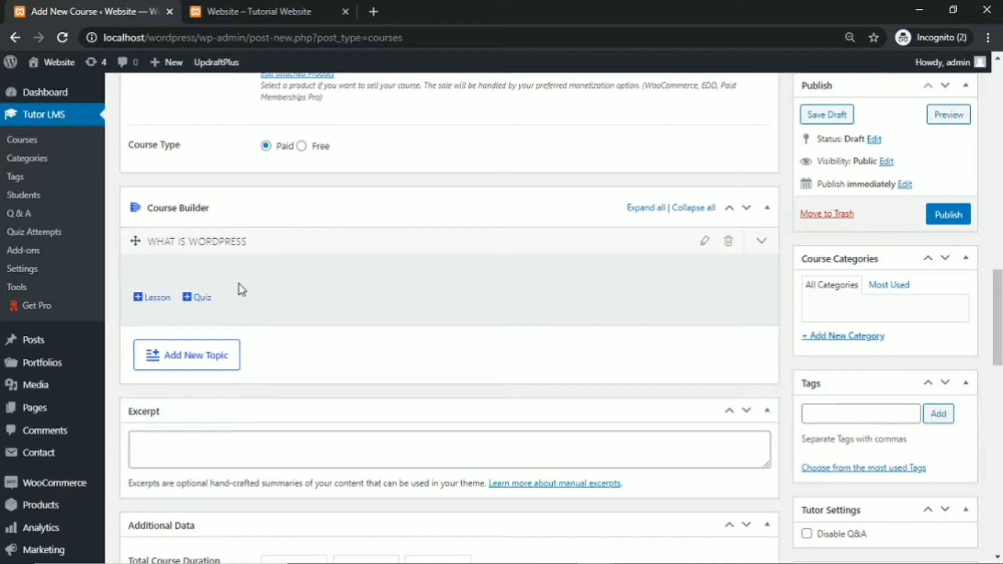
left_click(153, 302)
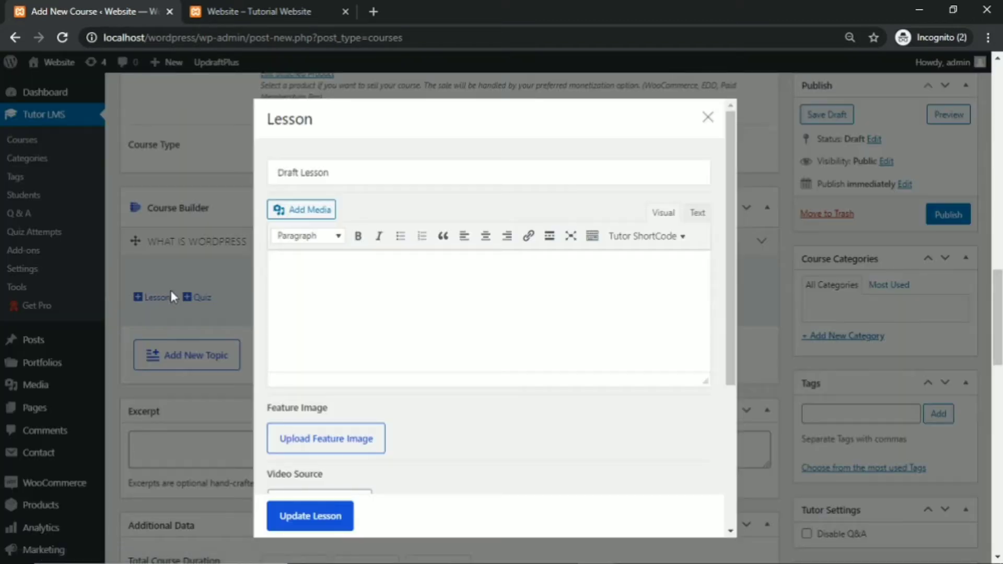
left_click(345, 178)
left_click_drag(344, 179, 276, 179)
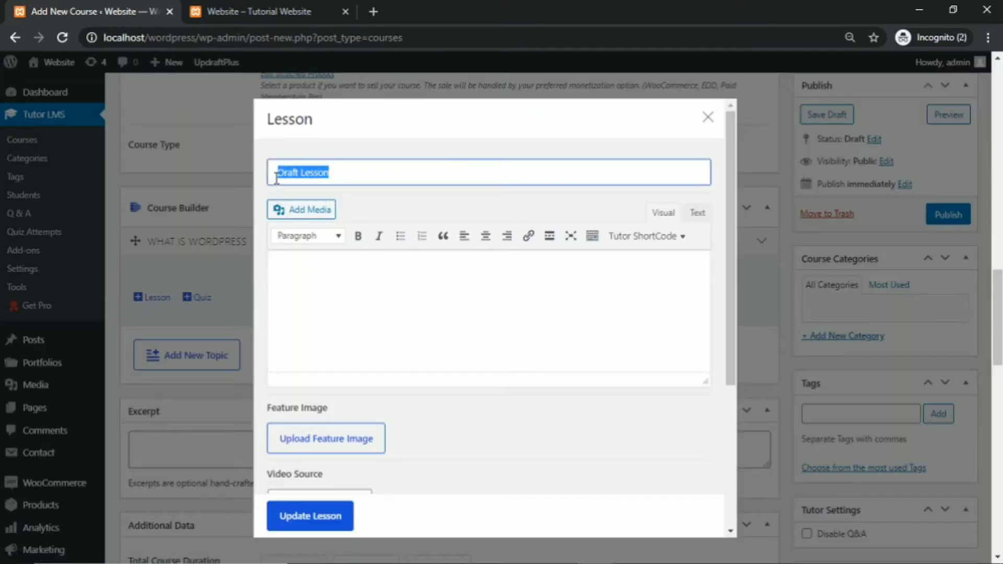
type("w")
key("BackSpace")
type("w")
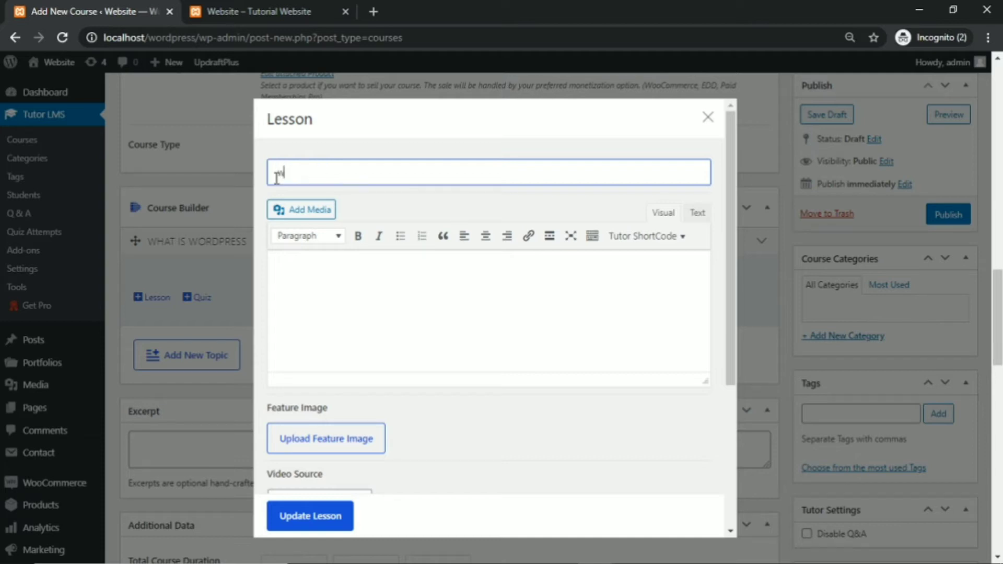
type("ordpress installation")
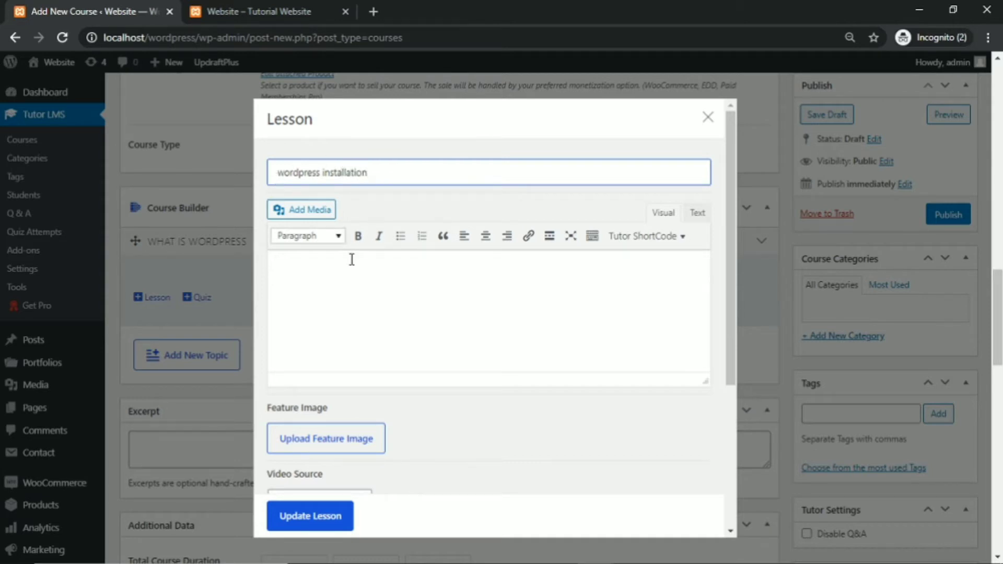
Paste the copied WordPress course description lines into the lesson's content area.
left_click(347, 277)
right_click(349, 278)
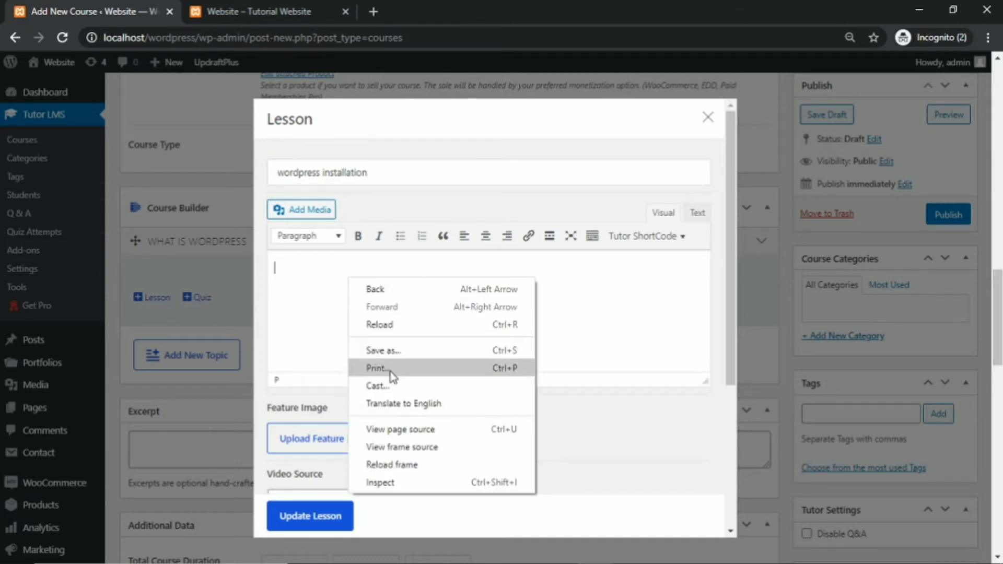
left_click(295, 288)
key("ctrl+v")
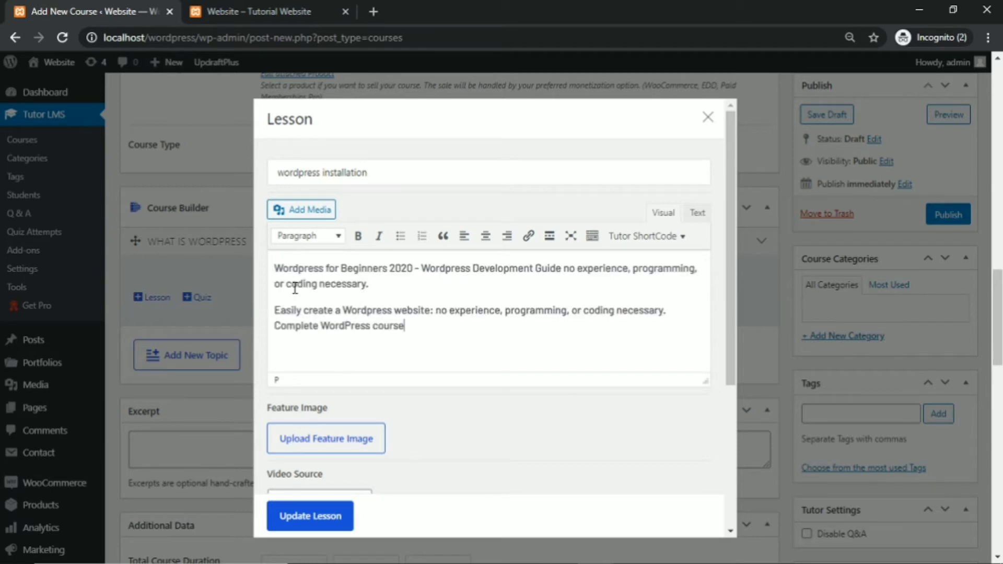
Set the lesson's video source to Youtube.
scroll(296, 288, "down", 1)
scroll(366, 265, "down", 1)
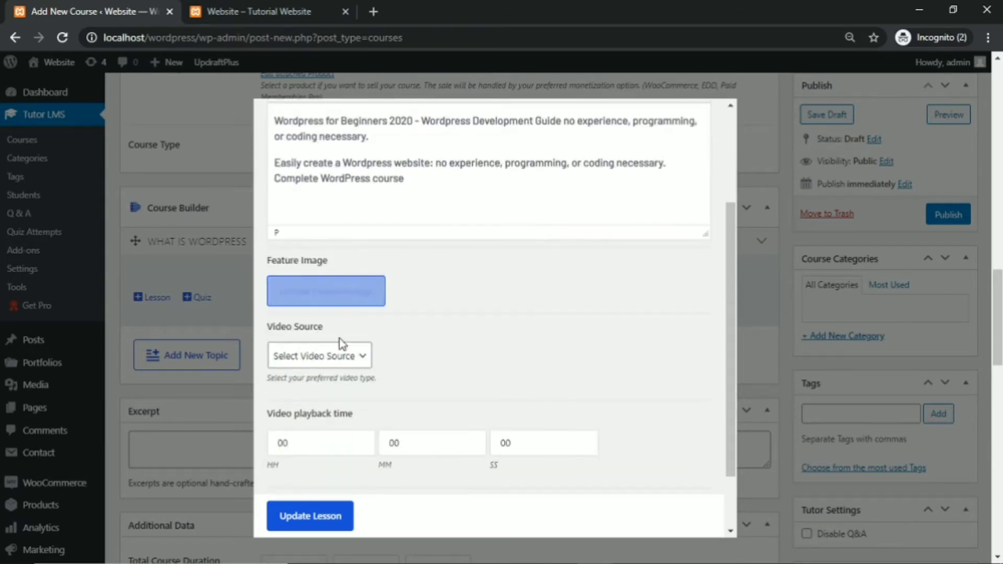
left_click(331, 360)
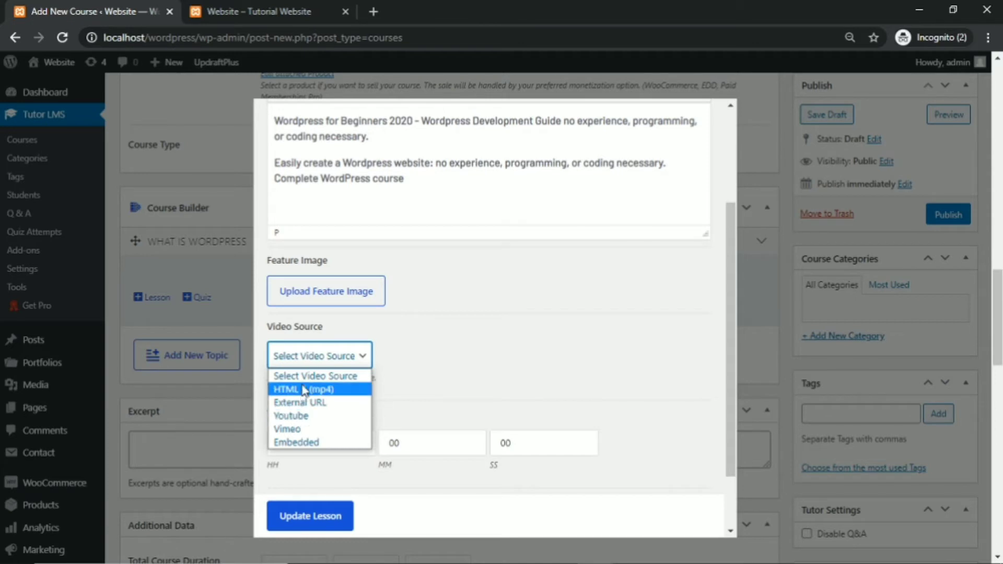
left_click(301, 416)
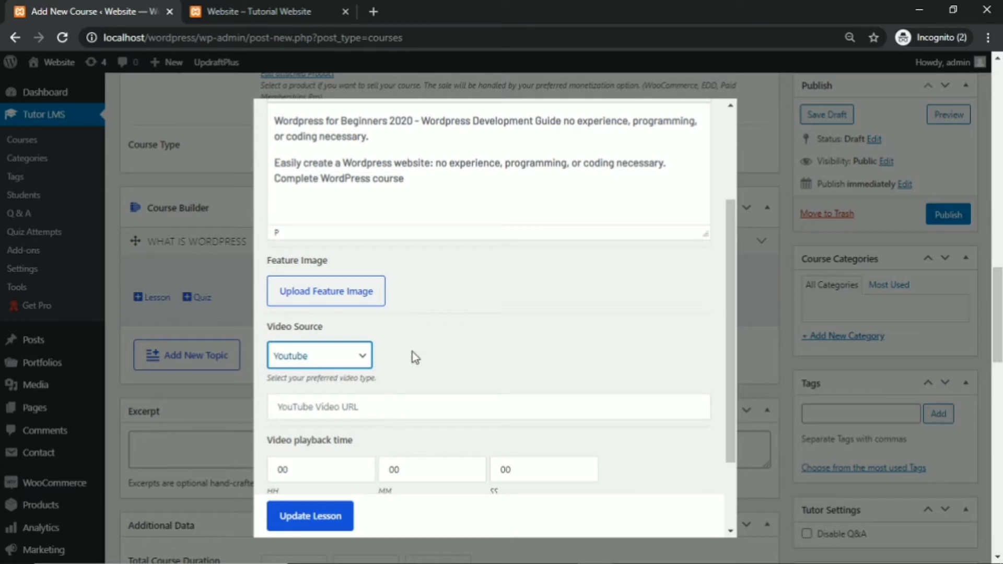
scroll(311, 359, "down", 2)
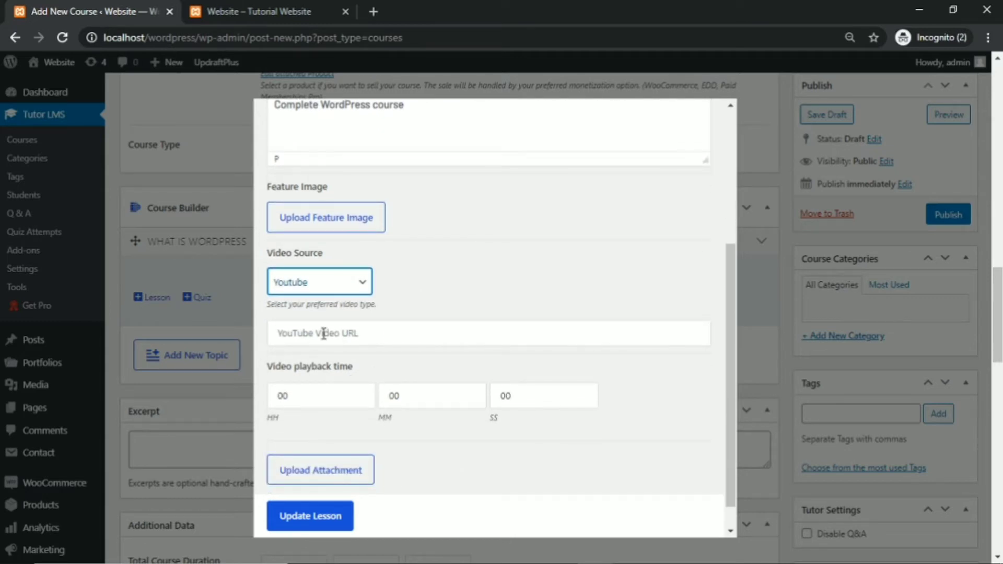
Switch to YouTube in a new browser tab and open the channel page youtube.com/webrpoint.
left_click(373, 11)
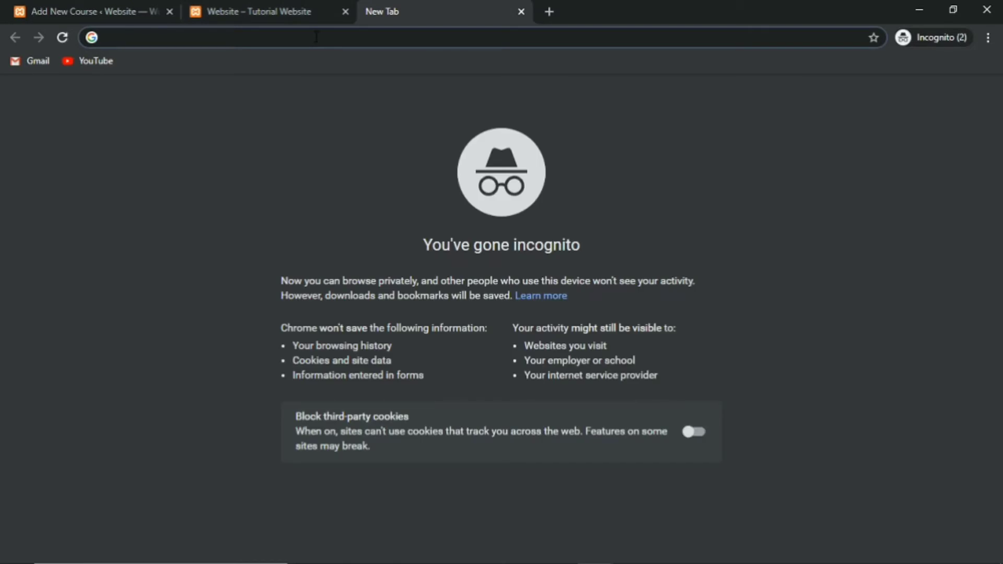
type("youtube.com")
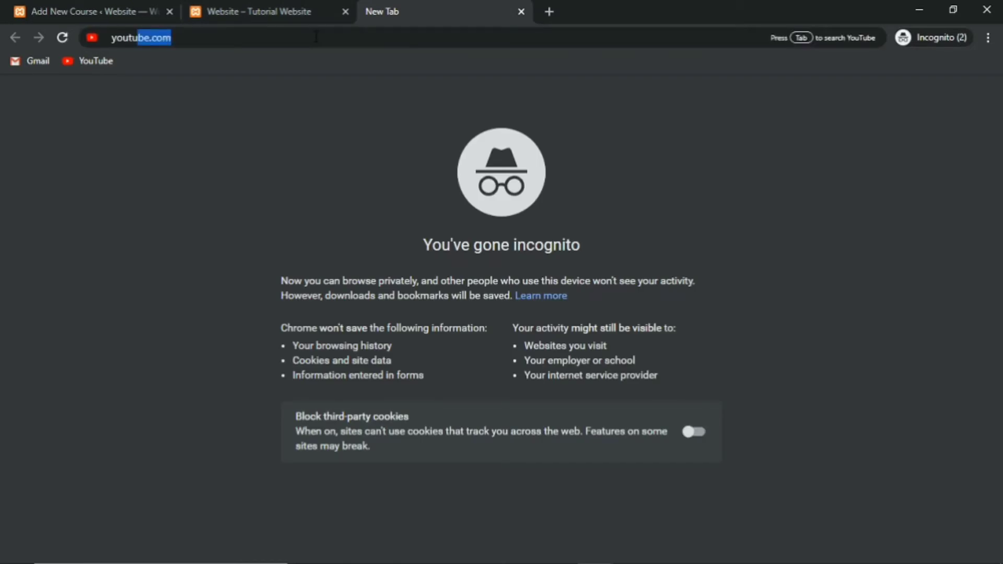
key("Return")
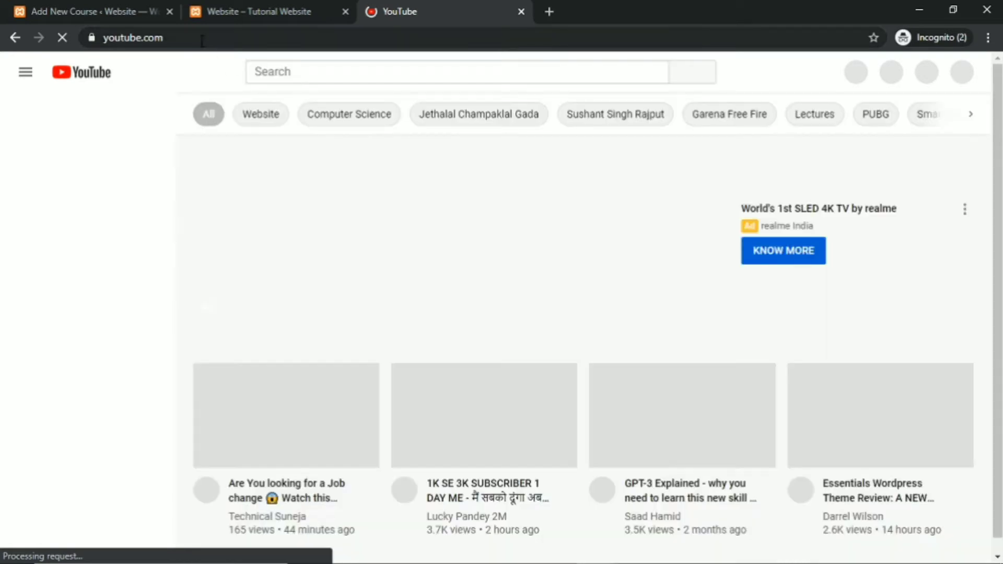
left_click(204, 38)
left_click(219, 38)
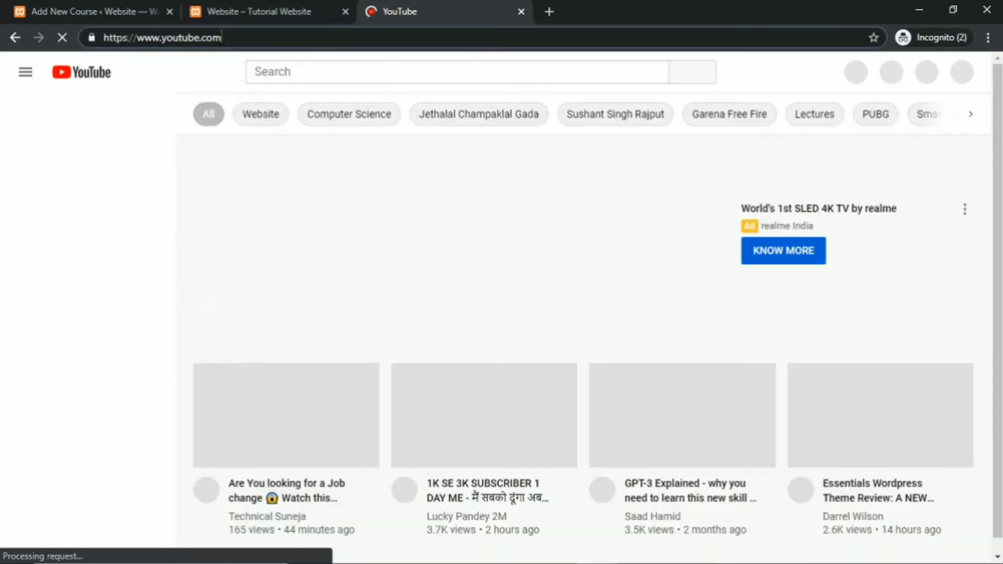
type("/webrpo")
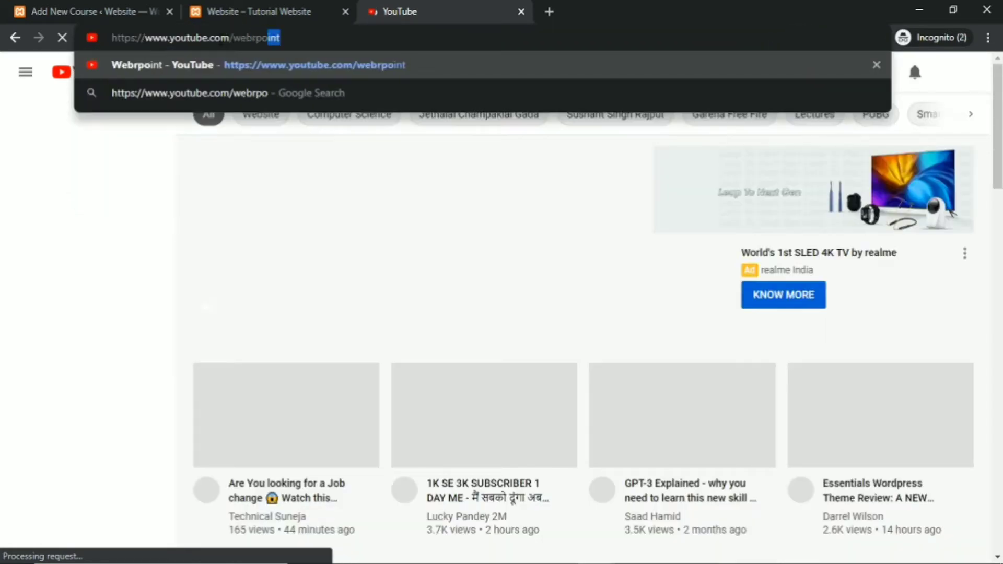
type("int")
key("Return")
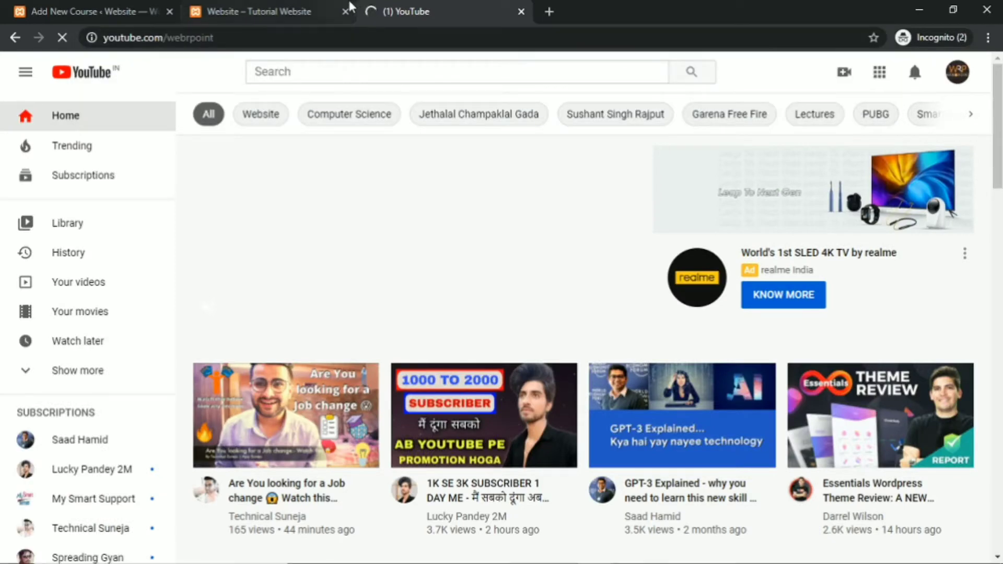
left_click(216, 11)
left_click(397, 10)
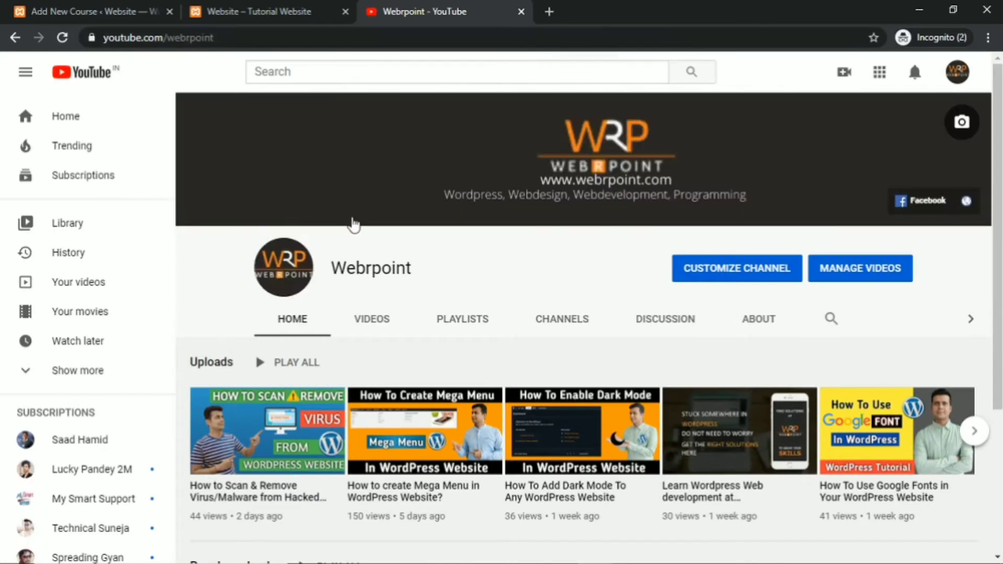
Open the video "How to Add WhatsApp Chat to Wordpress Website | Free" from the channel's popular uploads.
scroll(365, 227, "down", 1)
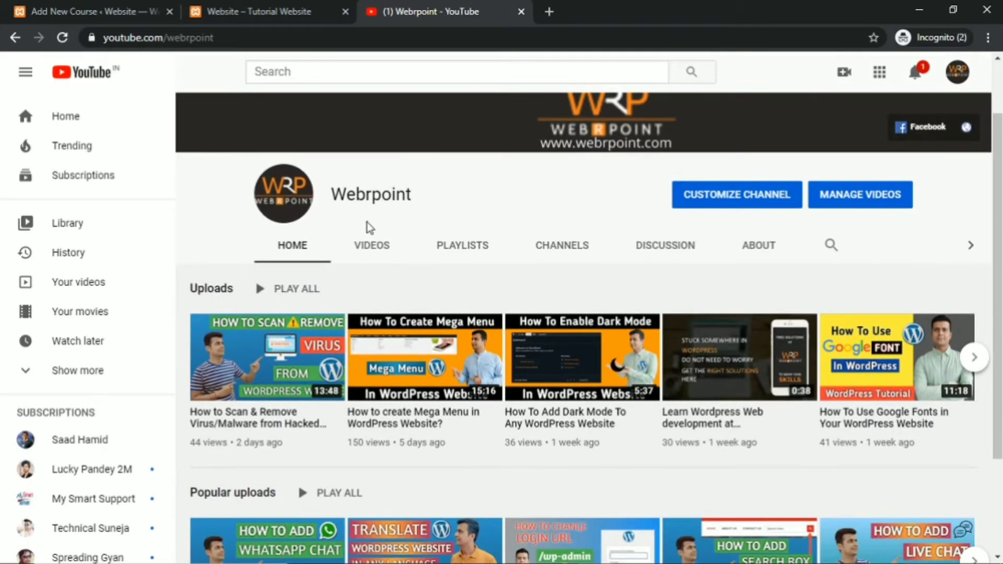
scroll(367, 227, "down", 2)
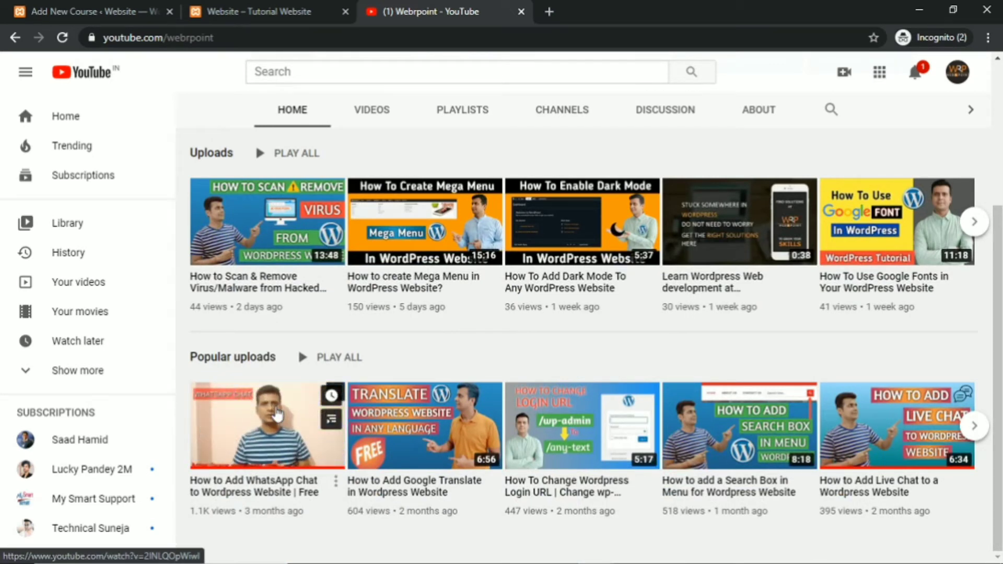
left_click(335, 485)
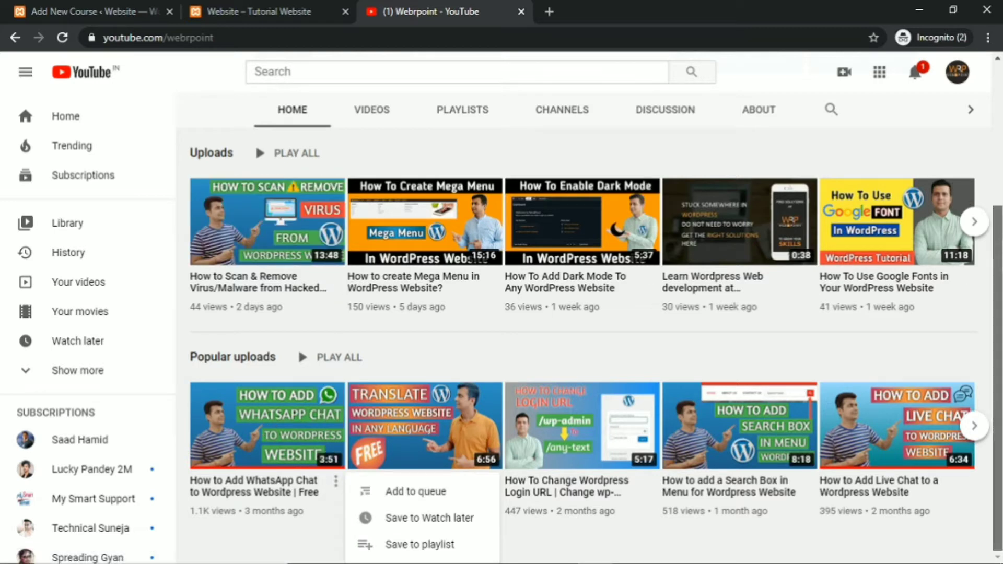
left_click(262, 416)
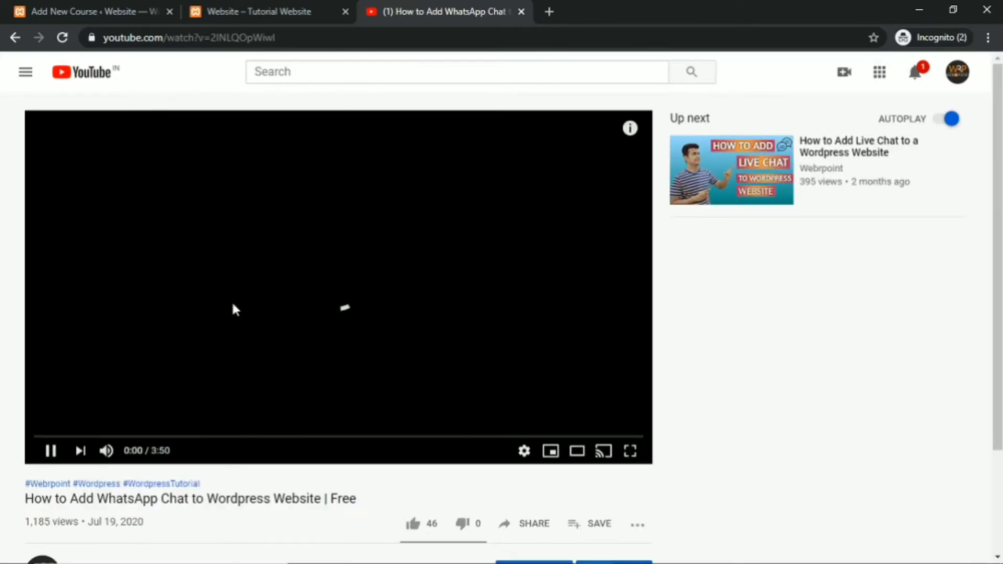
Pause the WhatsApp Chat video and copy its share link.
scroll(235, 306, "down", 4)
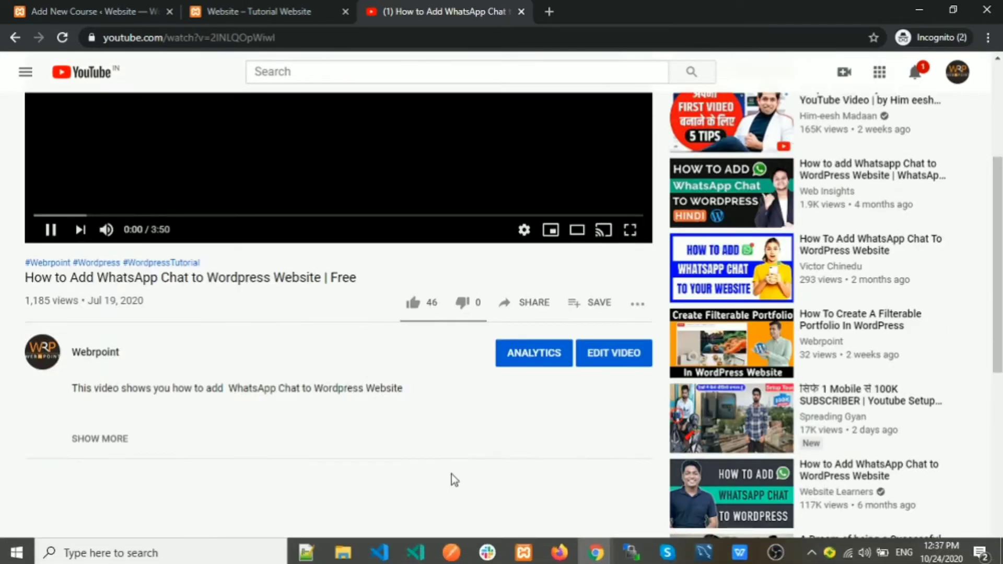
left_click(524, 308)
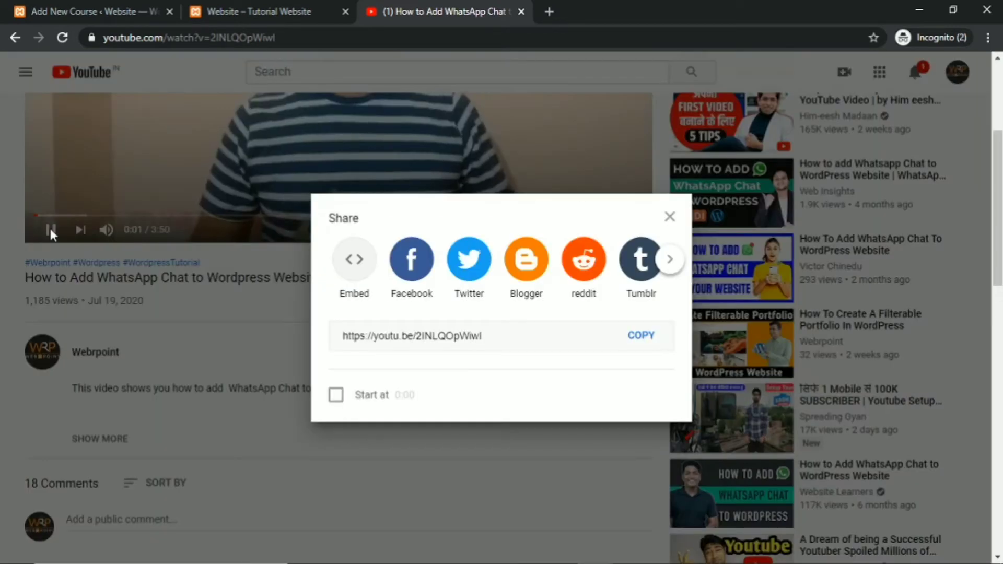
left_click(51, 230)
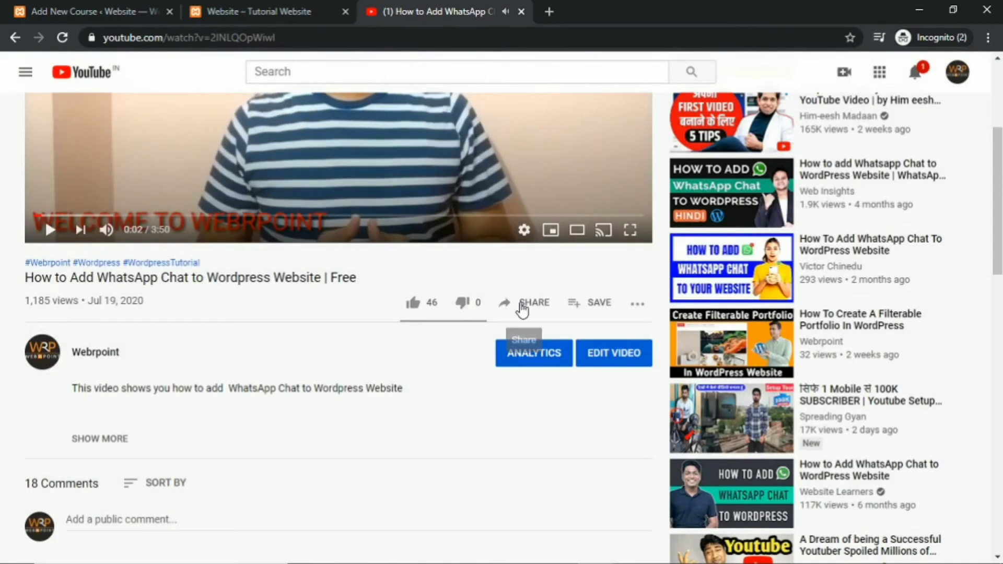
left_click(524, 307)
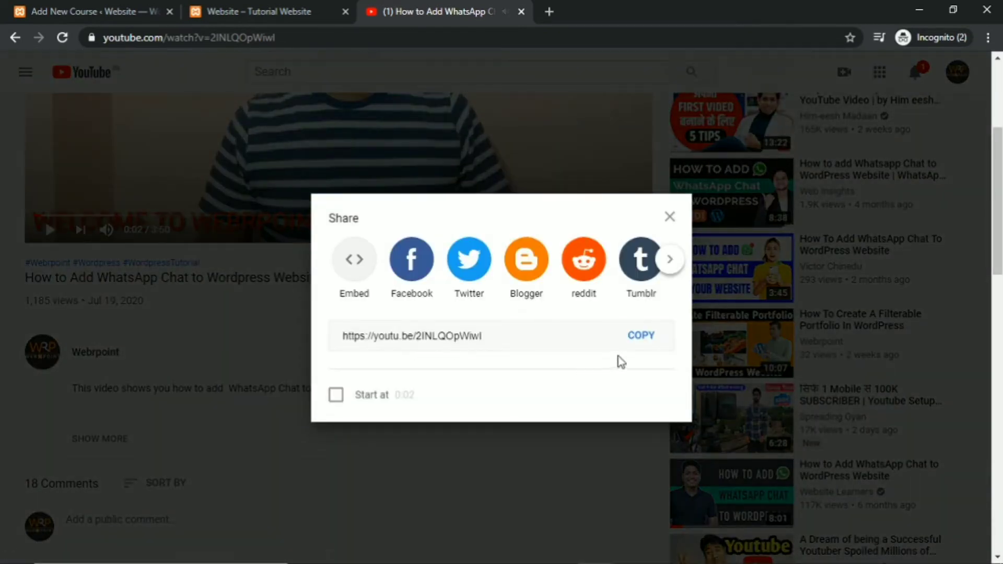
left_click(639, 340)
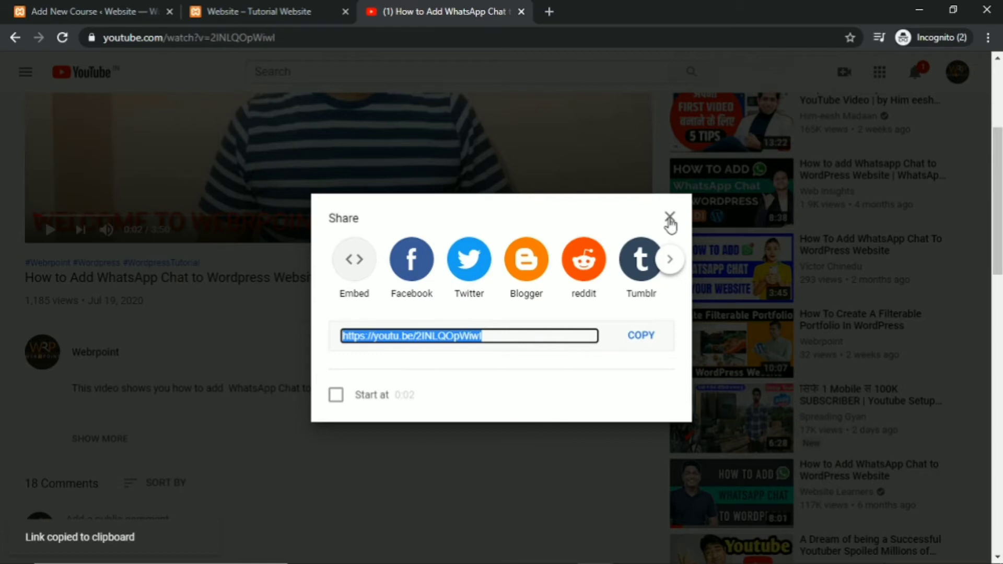
left_click(669, 218)
Return to the WordPress course editor and paste the copied link as the lesson's YouTube video URL.
left_click(265, 11)
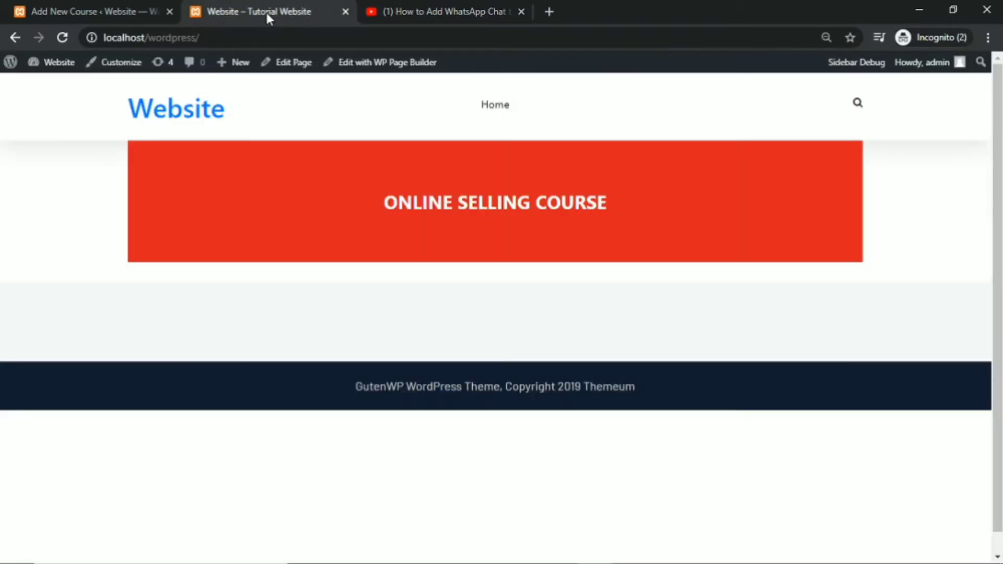
left_click(88, 11)
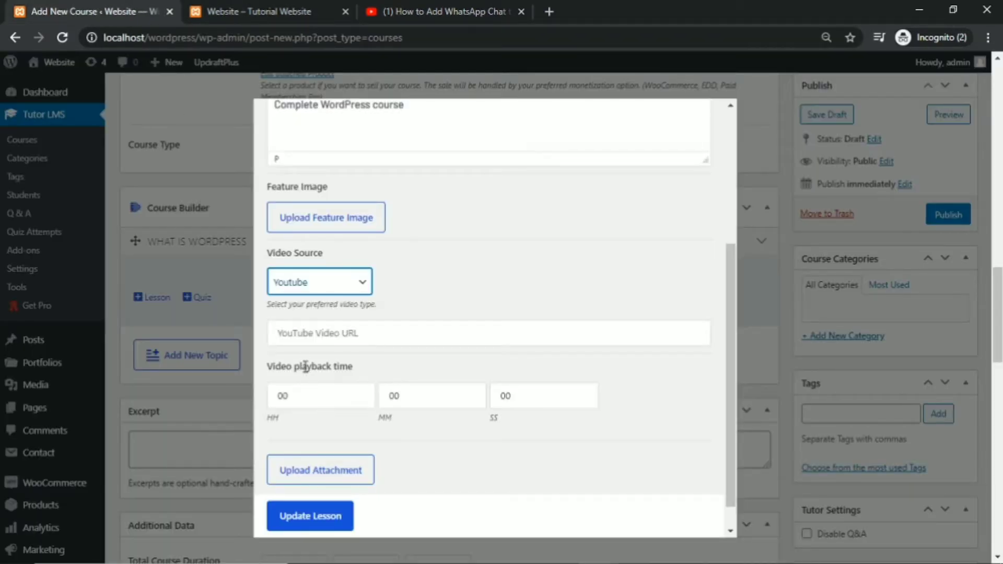
left_click(292, 334)
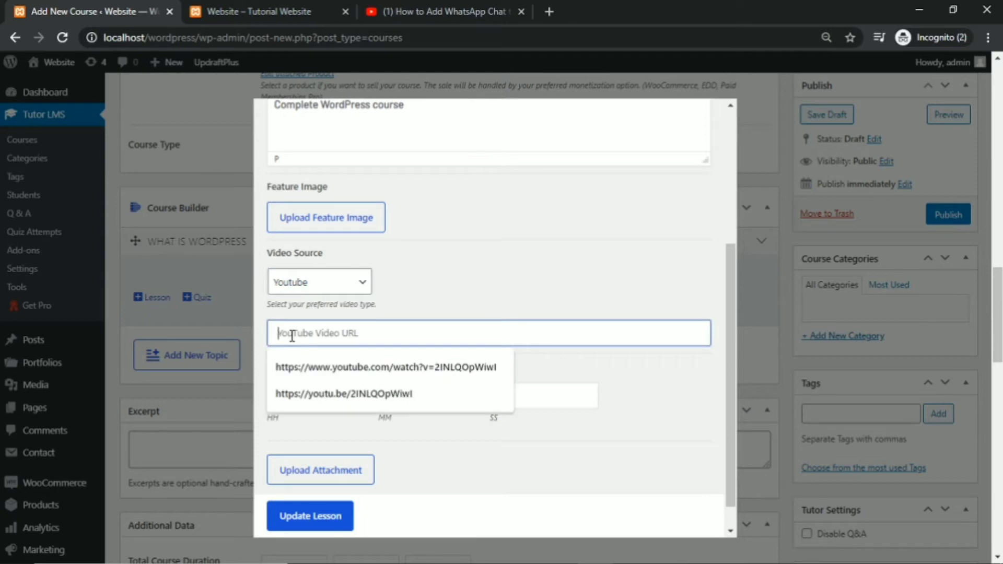
key("ctrl+v")
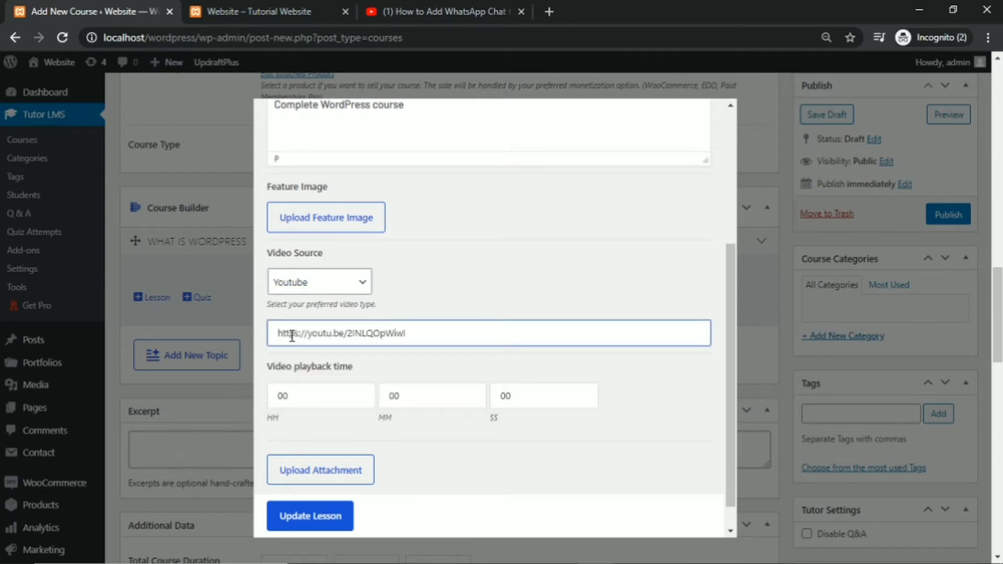
Set the lesson's video playback time to 02 hours and 30 minutes.
left_click(291, 397)
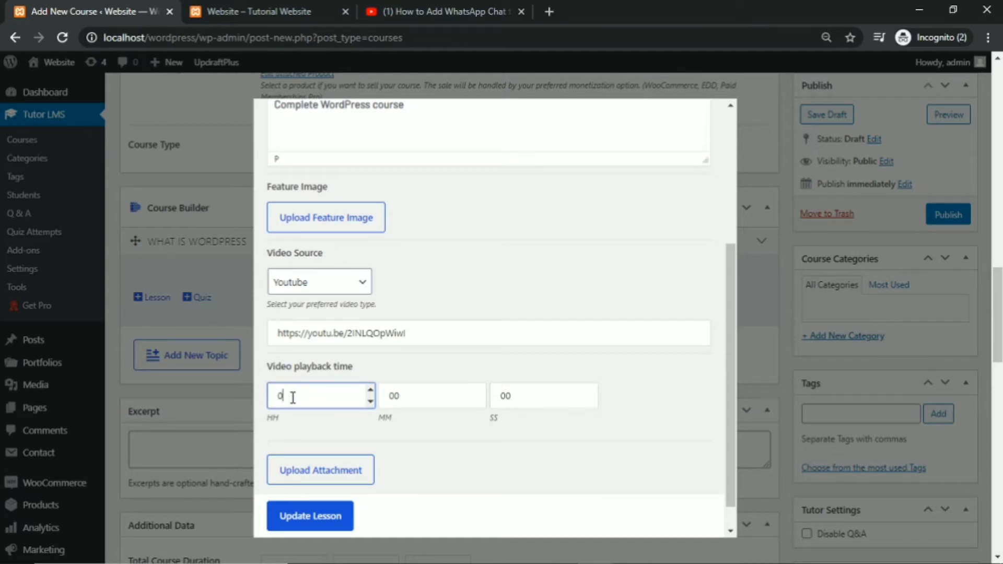
left_click(394, 397)
type("30")
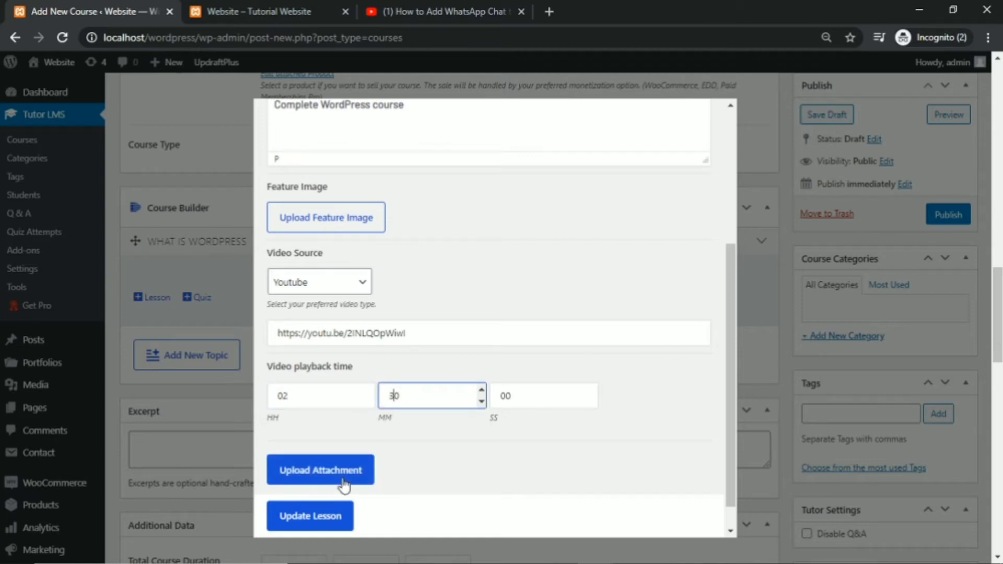
scroll(426, 286, "up", 3)
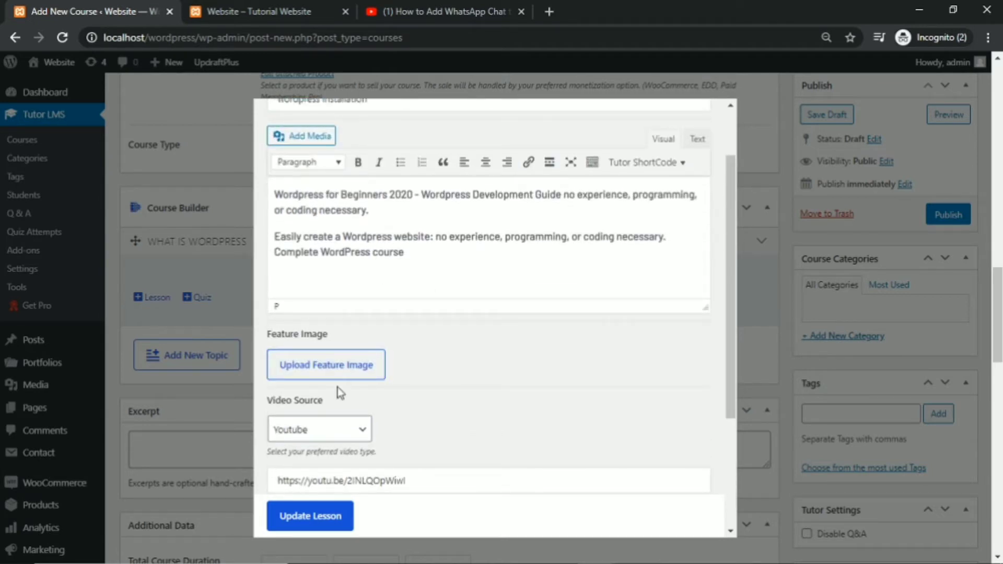
Save the wordpress installation lesson with its YouTube video settings.
scroll(440, 369, "down", 3)
scroll(440, 369, "down", 4)
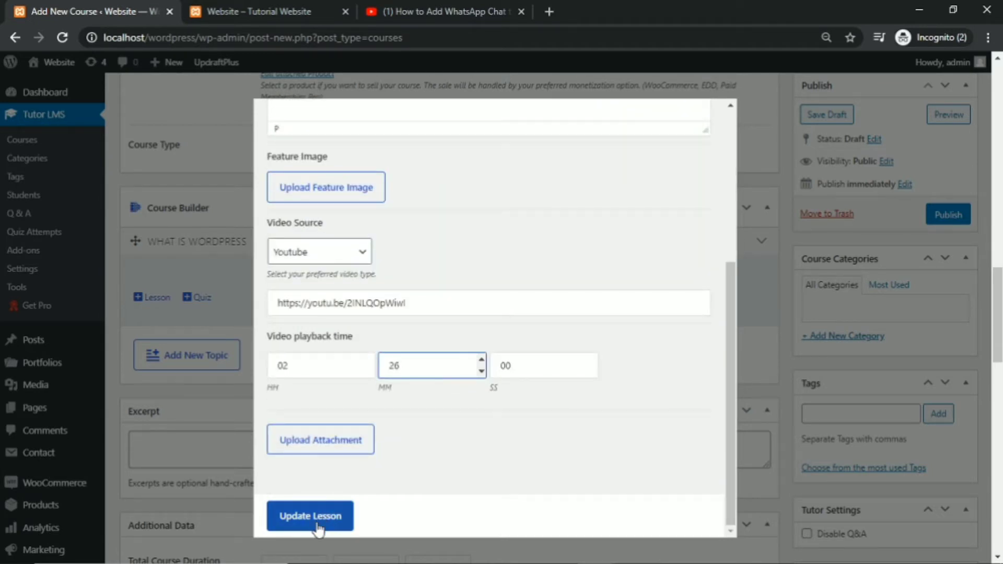
left_click(319, 519)
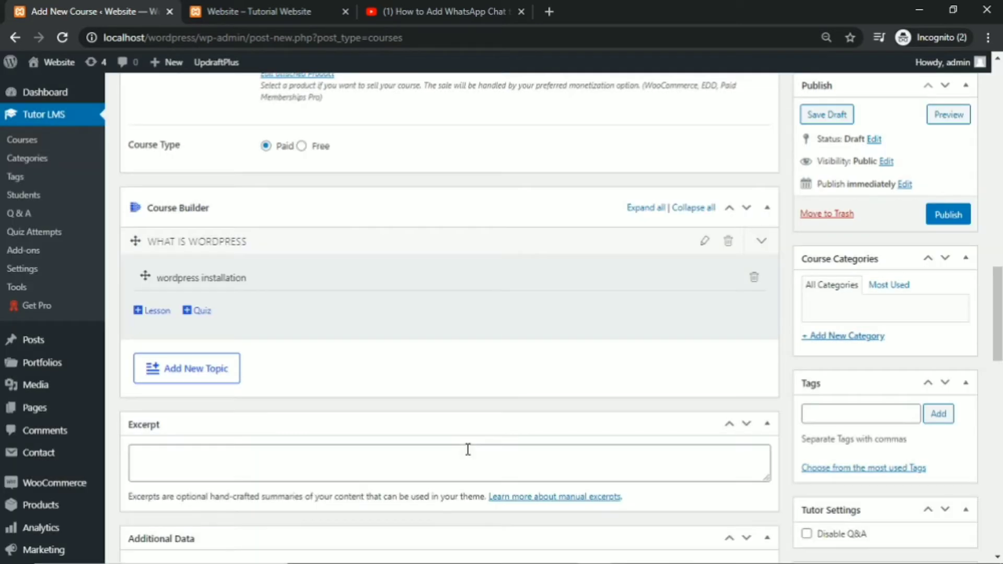
Add a second course topic named "USE OF PLUGIN" with an empty summary.
left_click(189, 372)
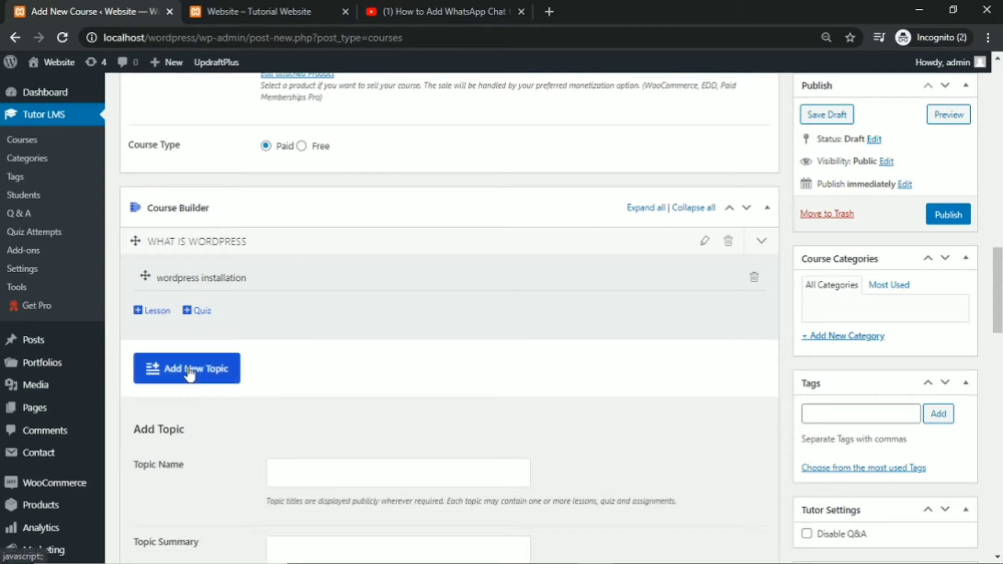
scroll(189, 372, "down", 3)
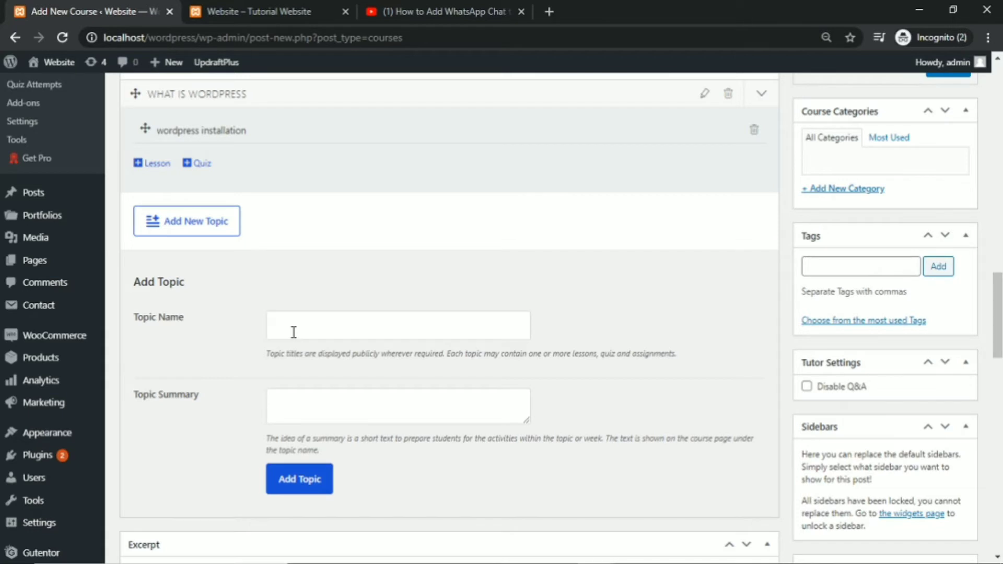
type("USE OF PLUGIN")
scroll(341, 381, "down", 2)
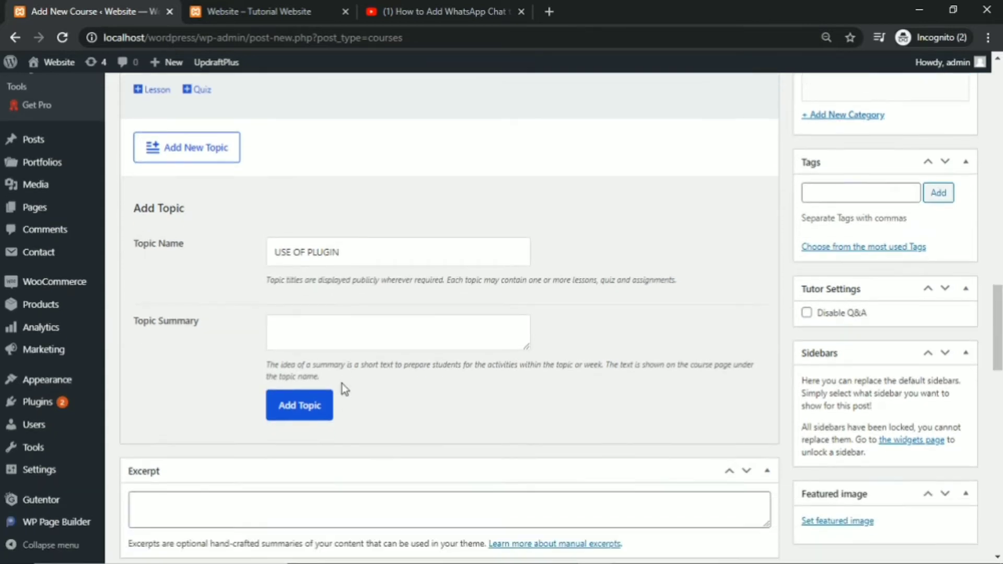
scroll(249, 331, "up", 3)
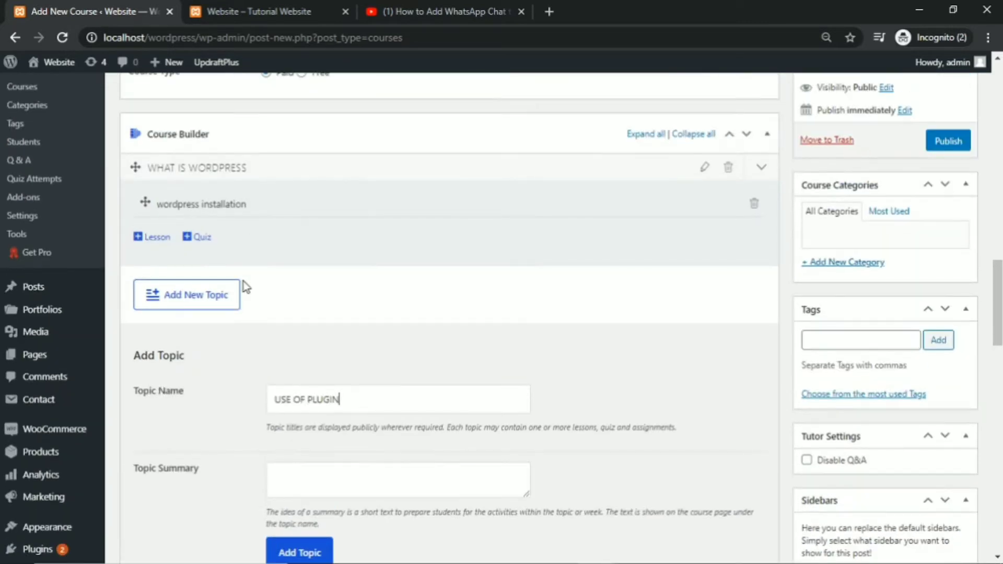
scroll(342, 324, "down", 3)
left_click(312, 335)
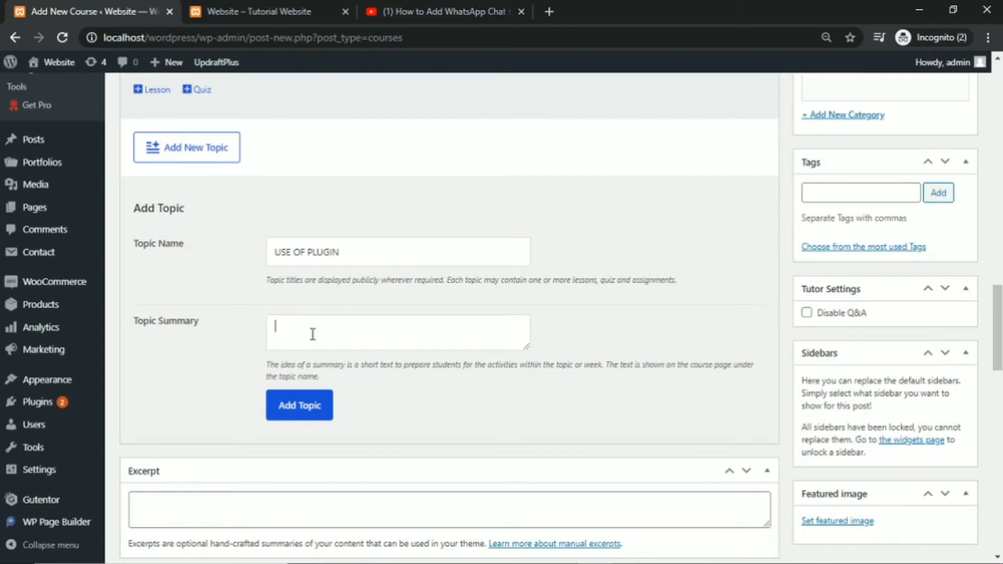
left_click(295, 417)
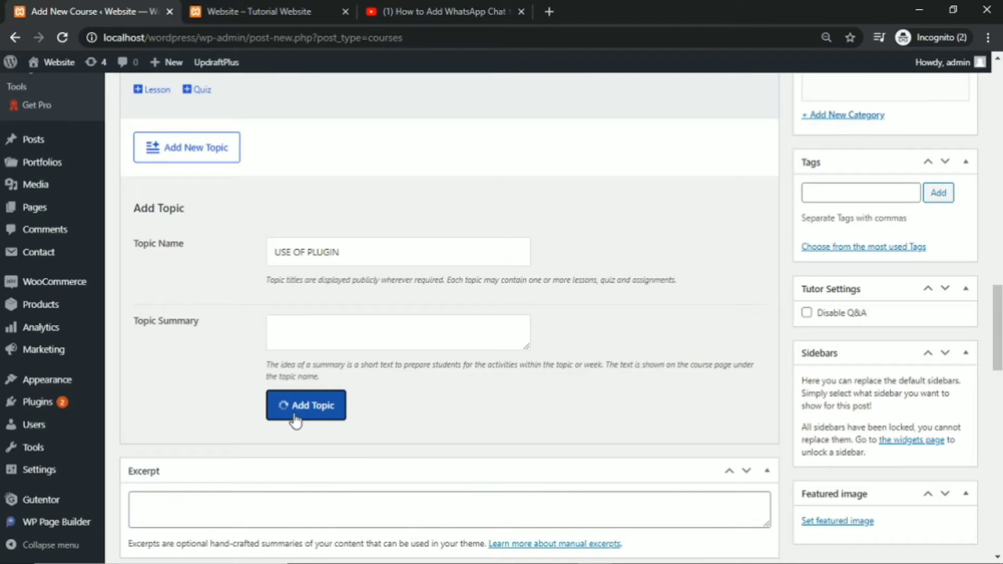
Create a lesson under USE OF PLUGIN titled "PLUGIN WHASAPP" with the content "TEST".
scroll(293, 412, "up", 5)
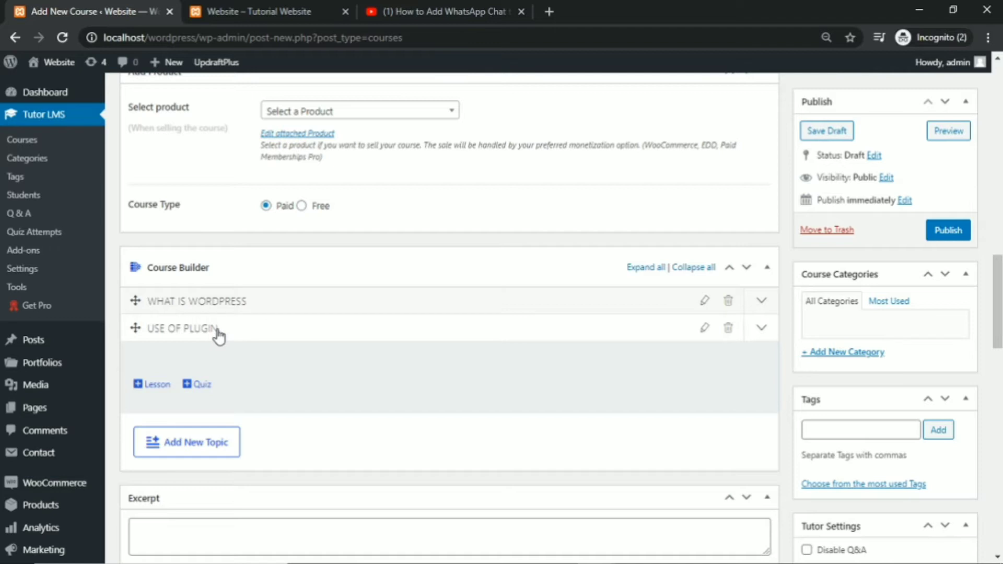
left_click(149, 387)
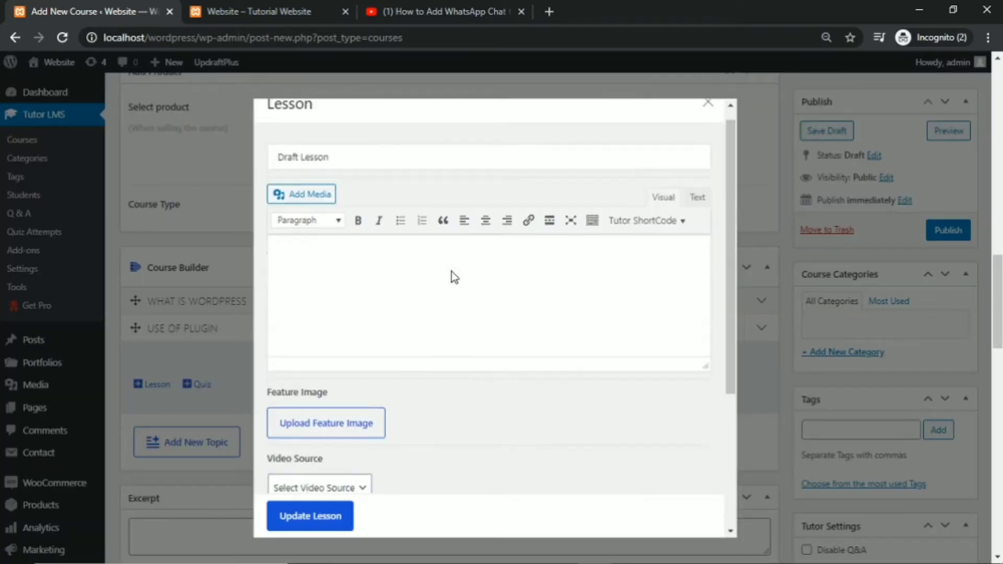
left_click_drag(368, 172, 276, 175)
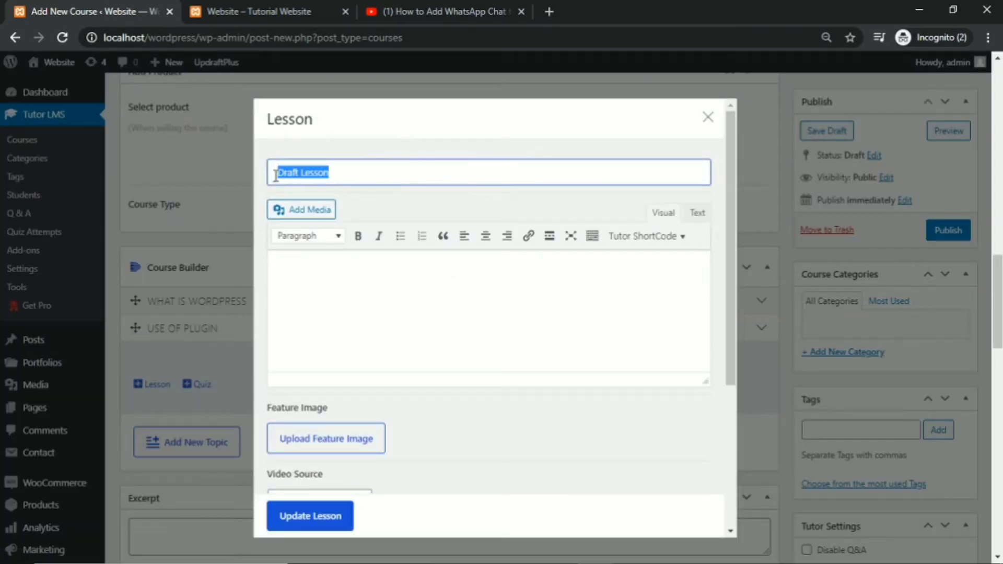
type("PLUGIN")
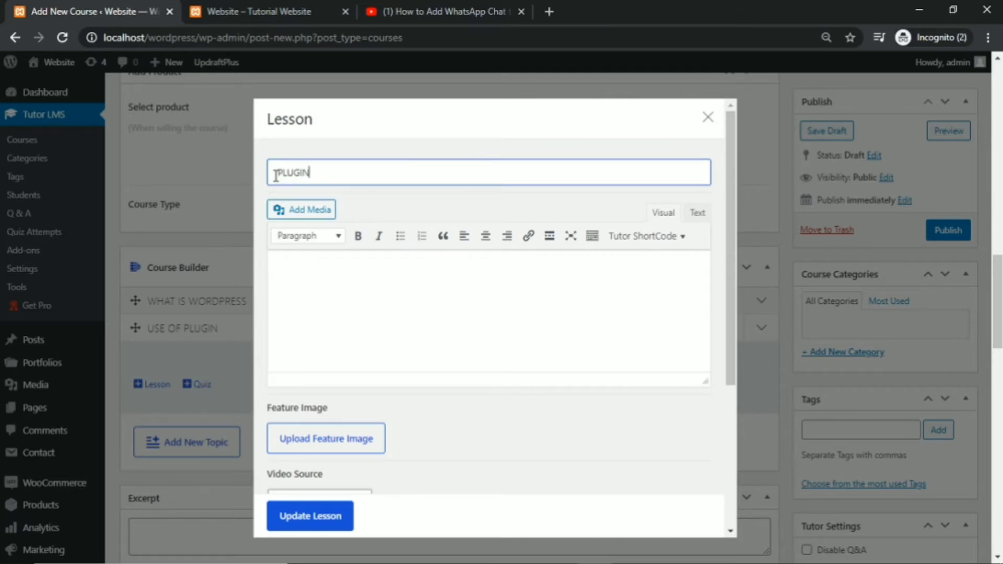
type(" WHATS")
type("SAPP")
left_click(320, 283)
type("TEST")
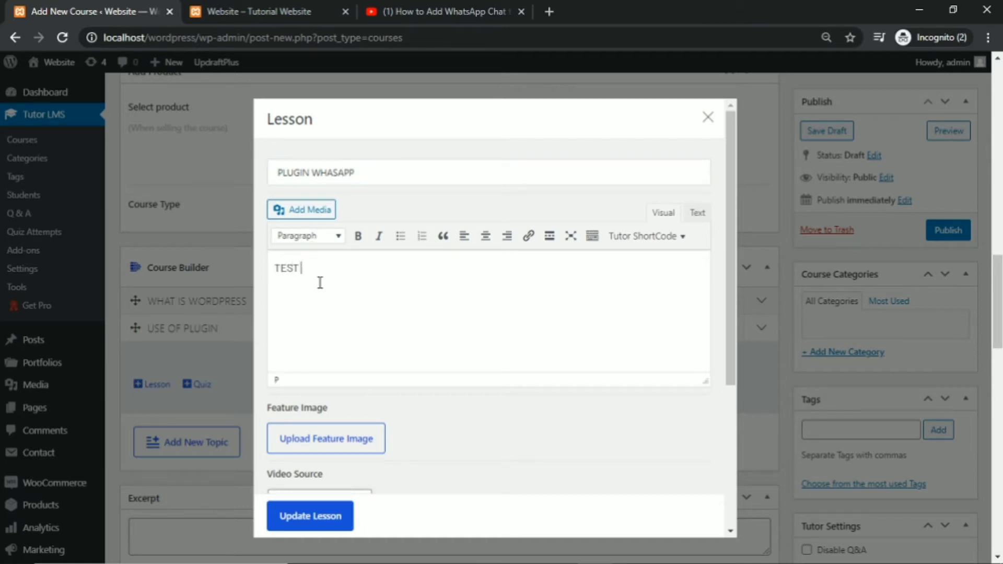
scroll(396, 302, "down", 4)
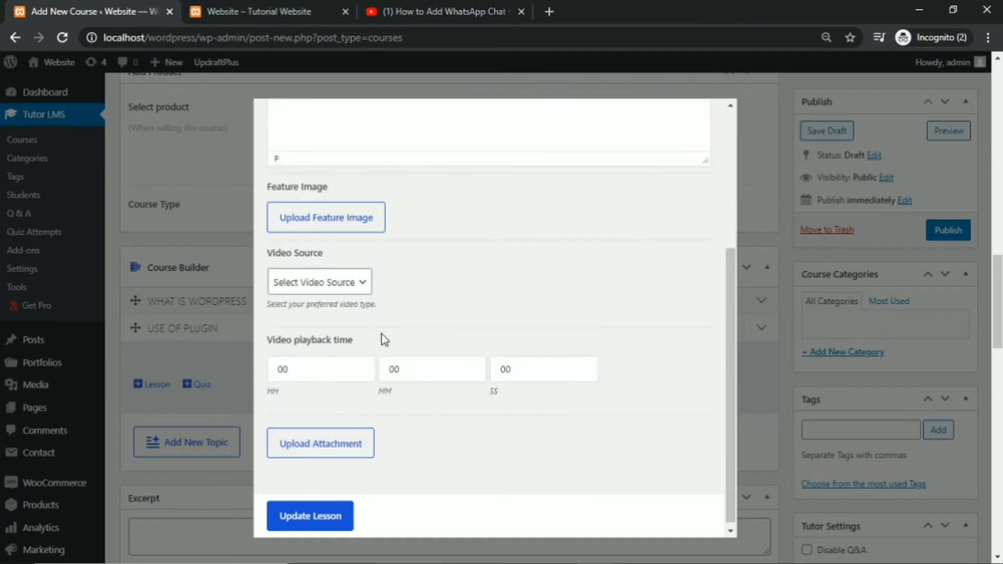
left_click(325, 294)
left_click(292, 342)
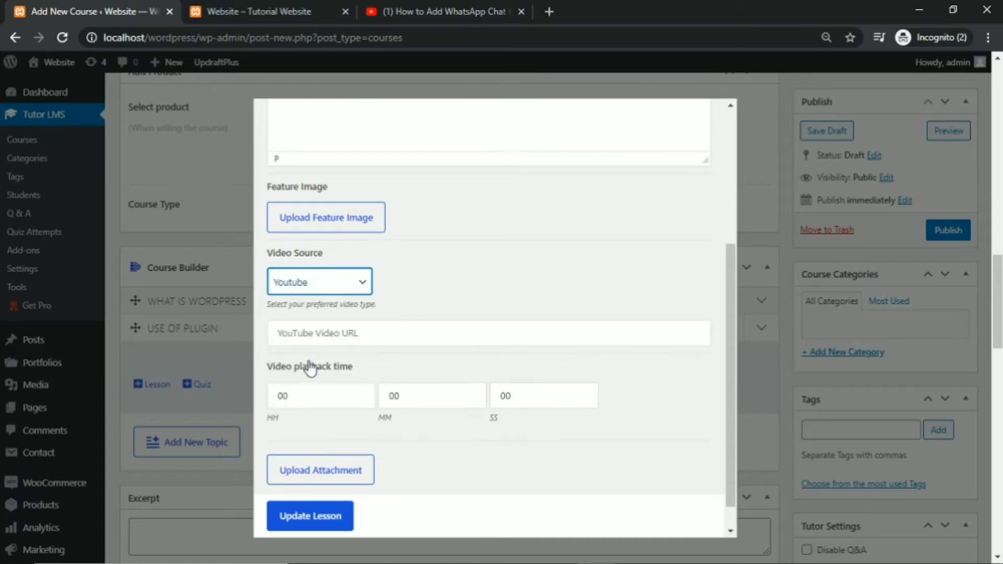
left_click(300, 333)
type("https://youtu.be/2INLQOpWiwl")
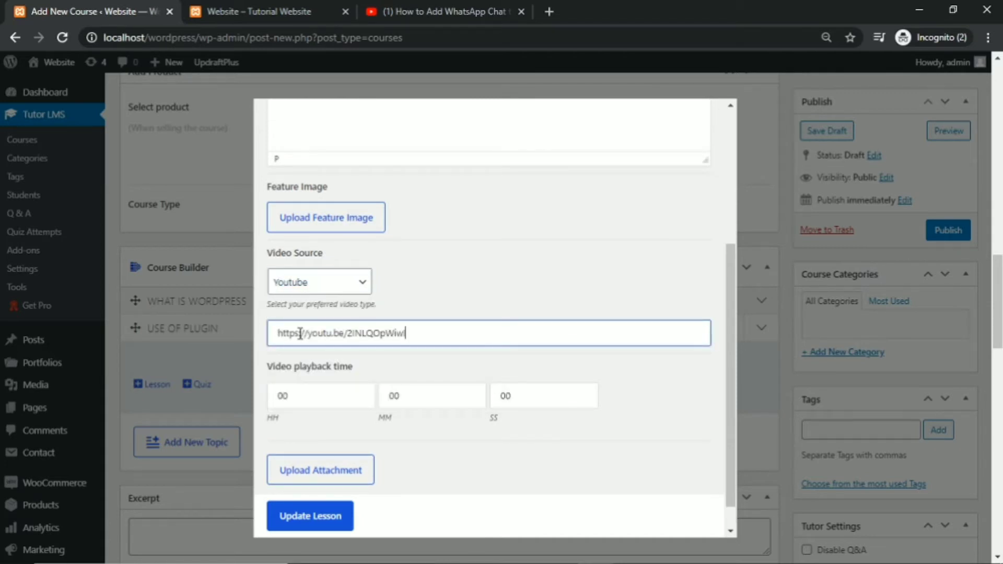
Set the lesson's video playback time to 1 hour and save the lesson.
left_click(284, 394)
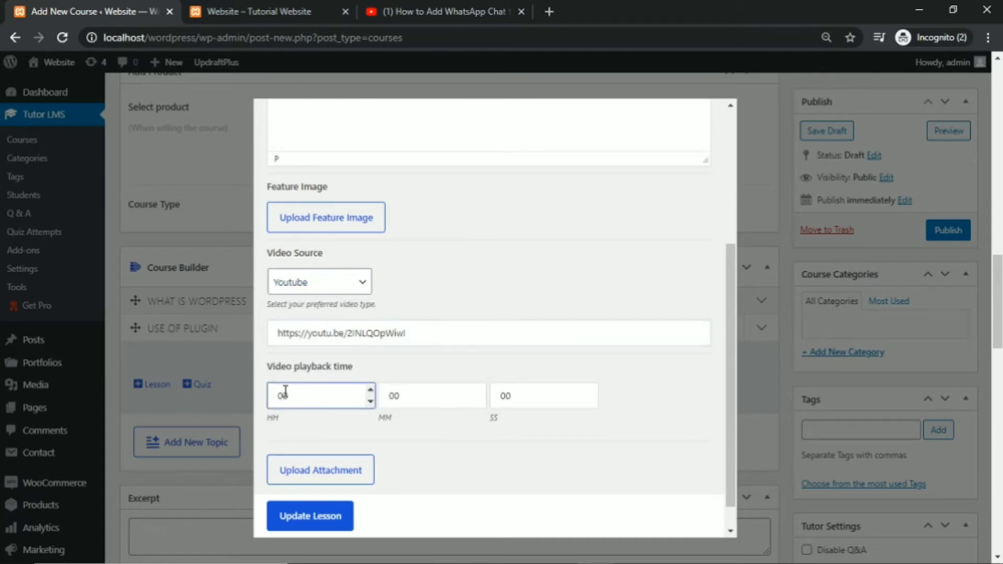
type("1")
left_click(325, 520)
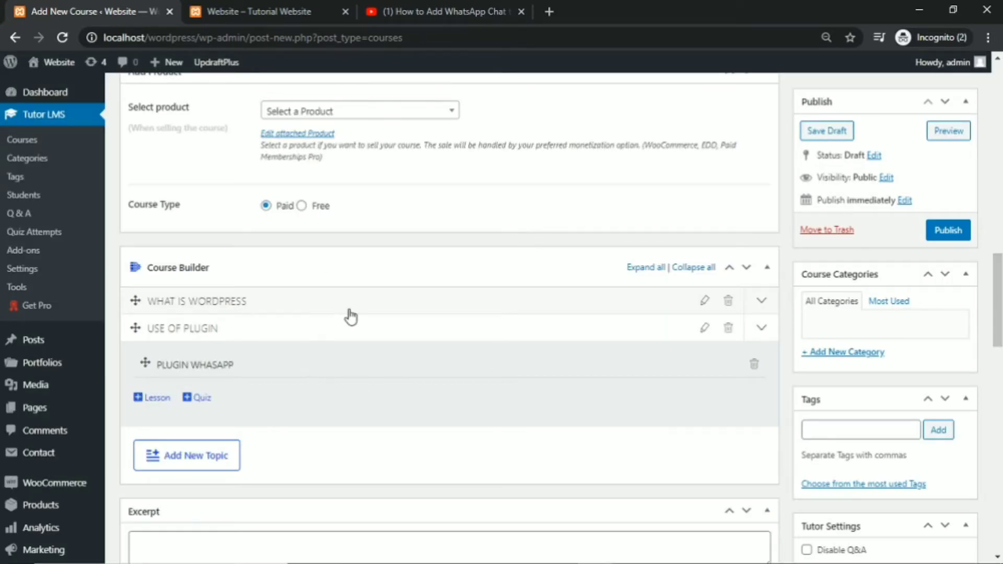
Set the total course duration to 05 hours and 30 minutes in the additional course data.
scroll(418, 309, "down", 5)
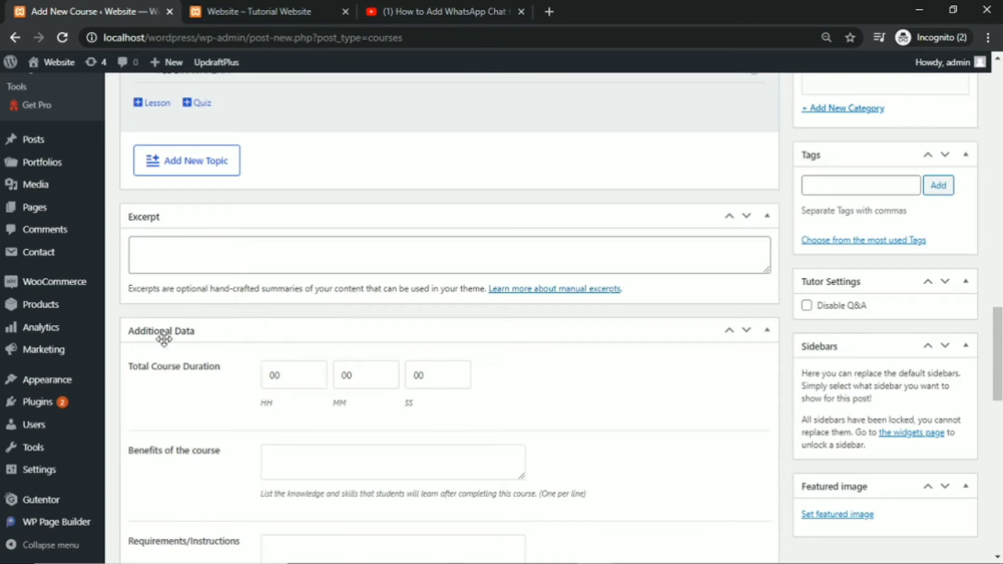
left_click(289, 375)
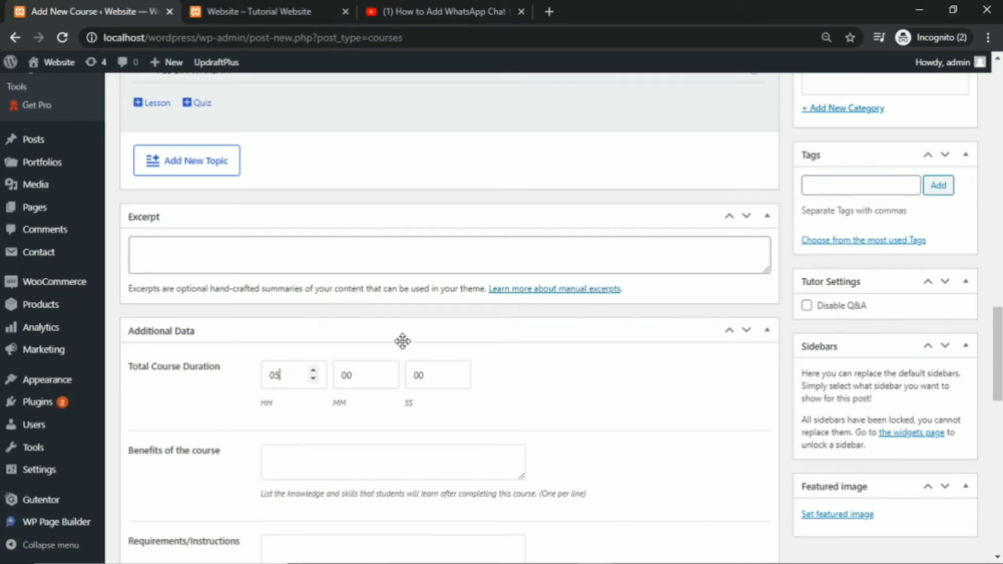
key("BackSpace")
type("3")
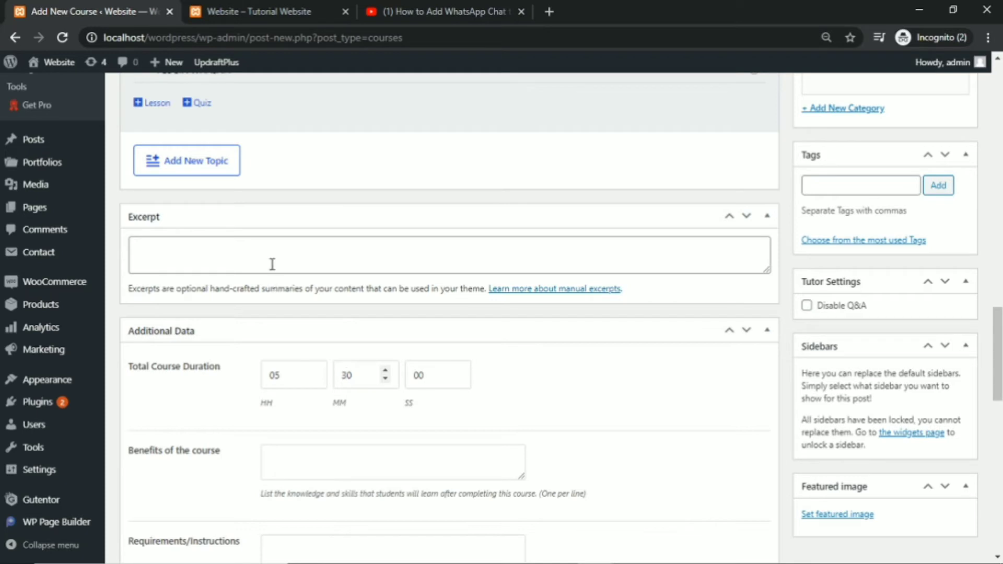
Enter "WORDPRESS EXCEPT" as the benefits of the course.
scroll(271, 259, "down", 4)
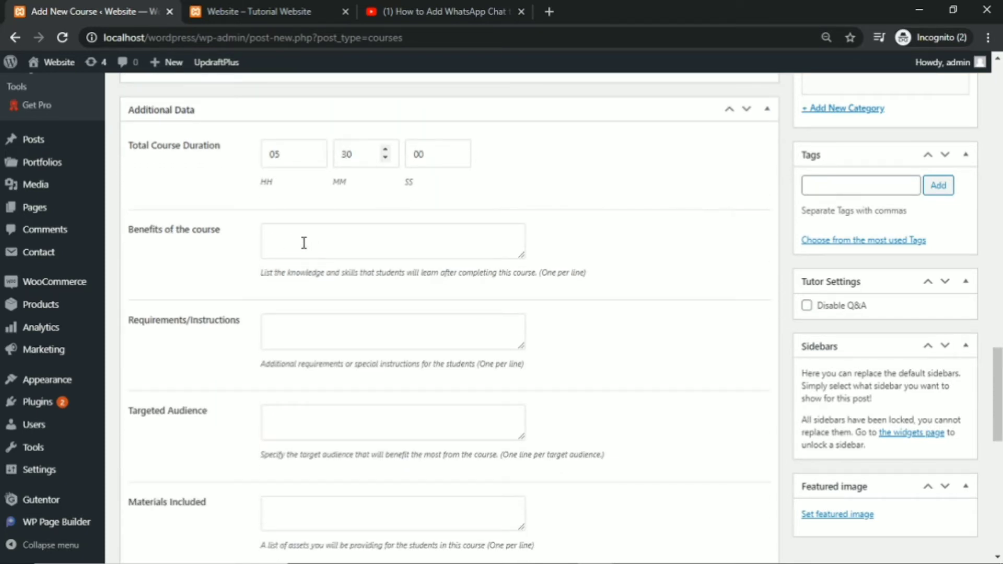
left_click(303, 240)
type("WORDPRESS EXCEPT")
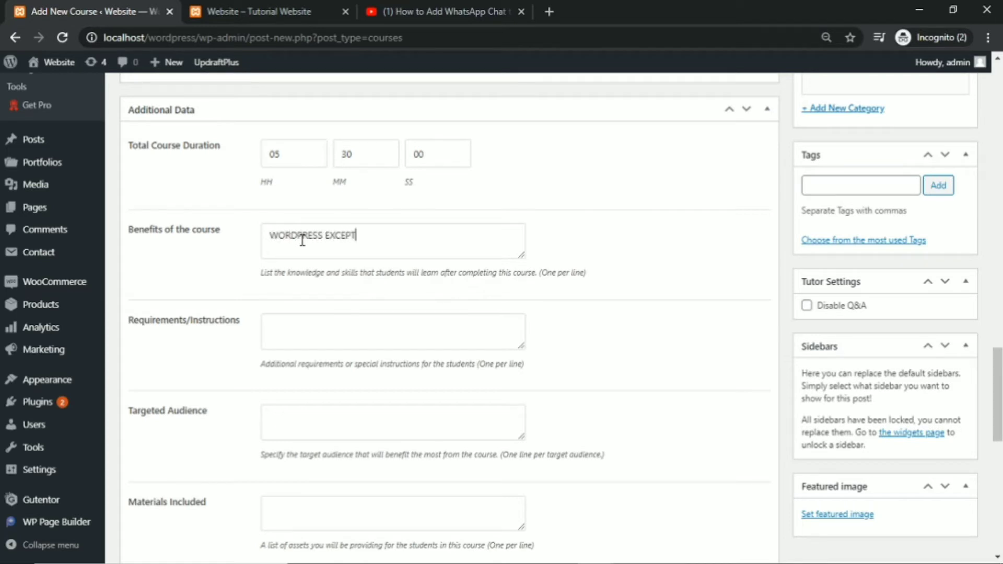
left_click(321, 328)
scroll(345, 305, "down", 3)
scroll(344, 302, "down", 2)
scroll(343, 301, "down", 2)
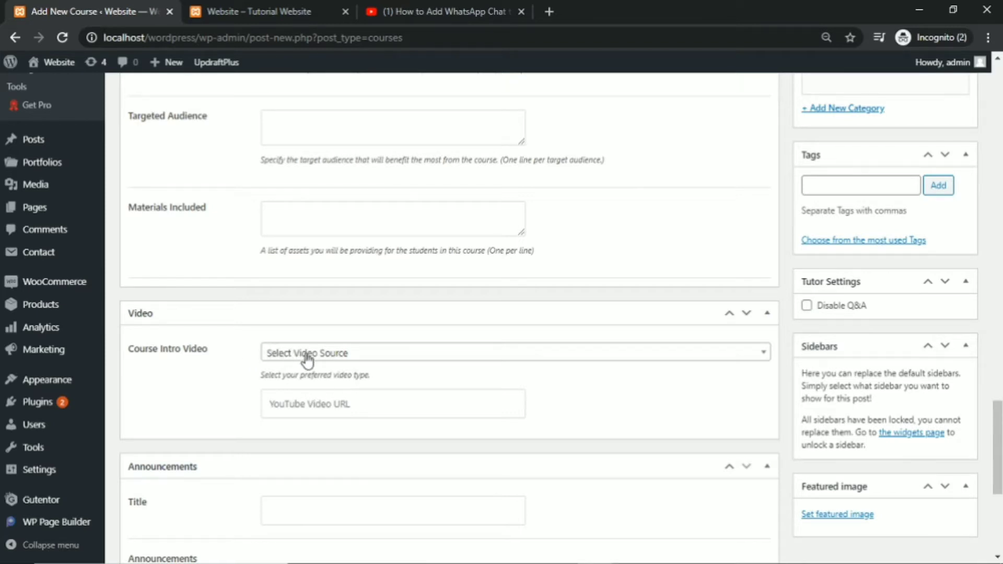
left_click(308, 353)
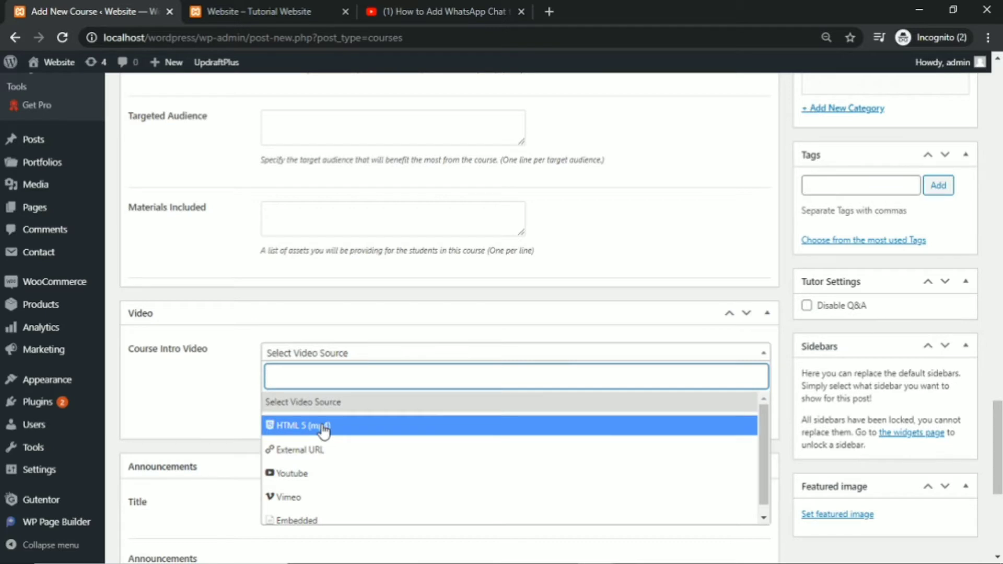
left_click(300, 478)
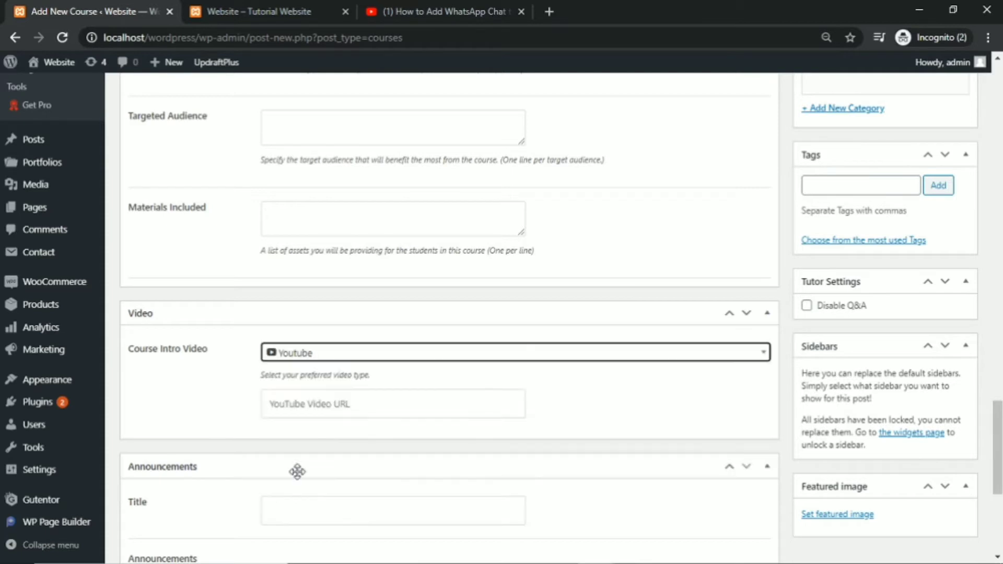
left_click(280, 408)
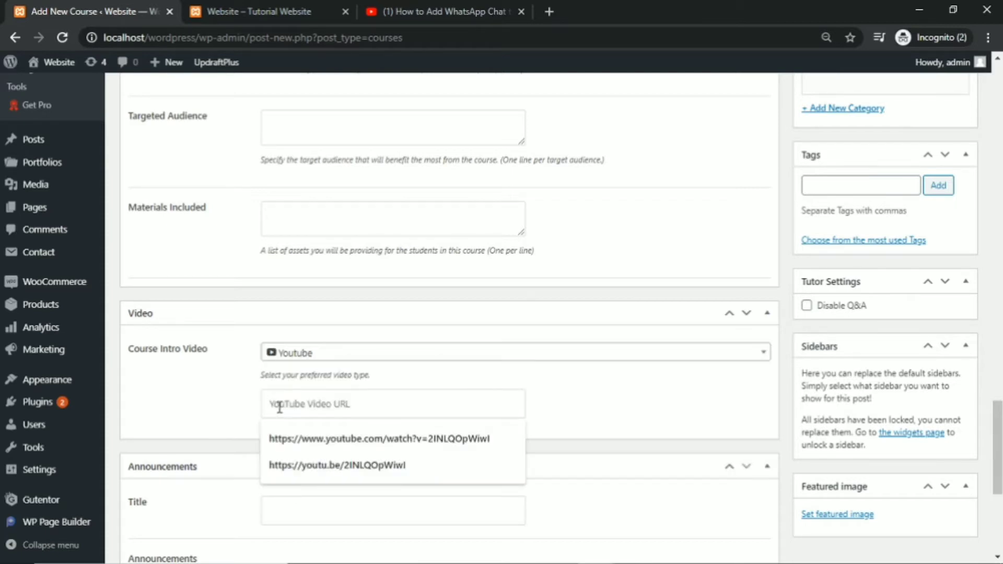
key("Down")
key("Down")
key("Return")
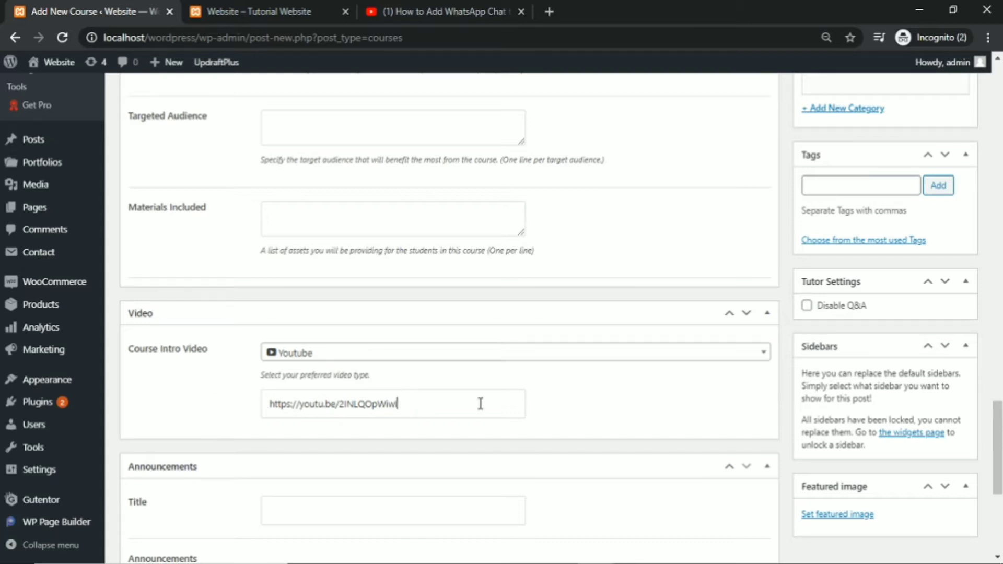
Review the course form from the announcements section back up to the course title and description.
scroll(538, 384, "down", 3)
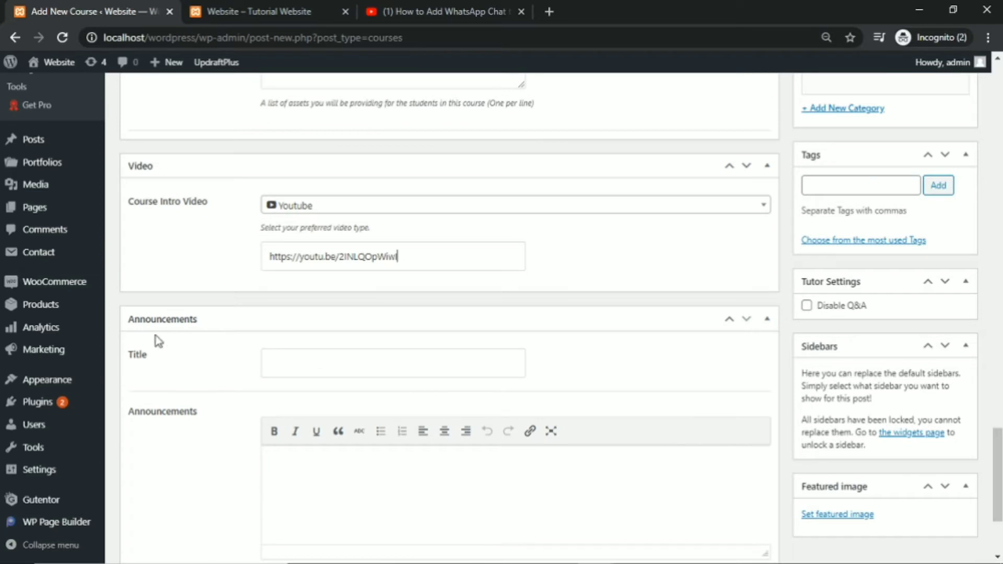
scroll(312, 317, "down", 1)
scroll(312, 317, "down", 1)
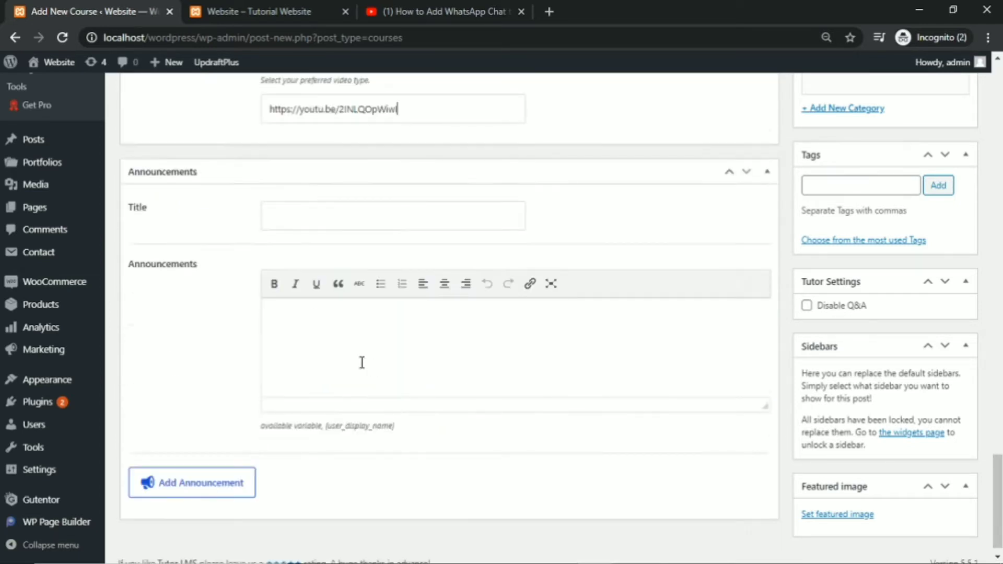
scroll(353, 358, "up", 12)
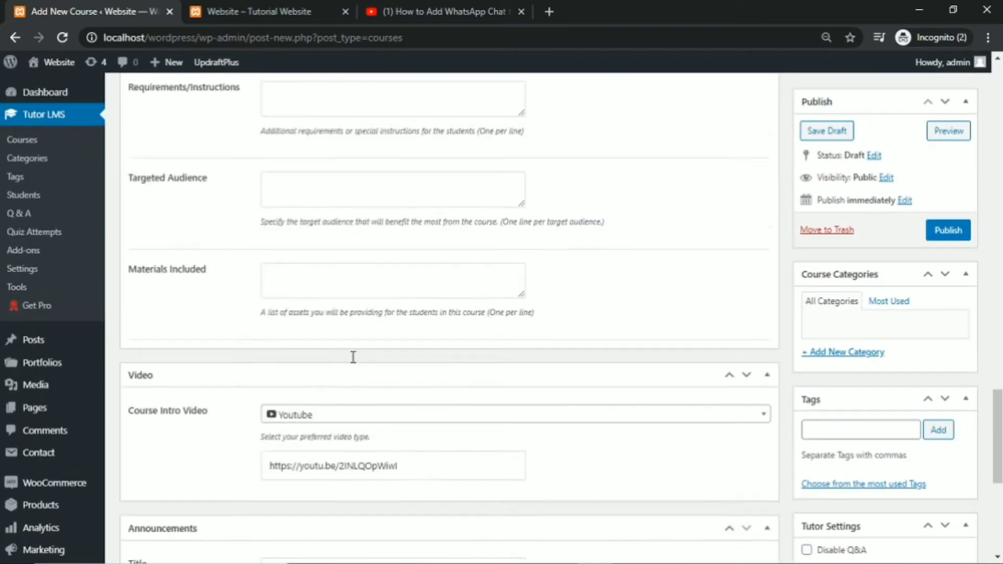
scroll(353, 358, "up", 6)
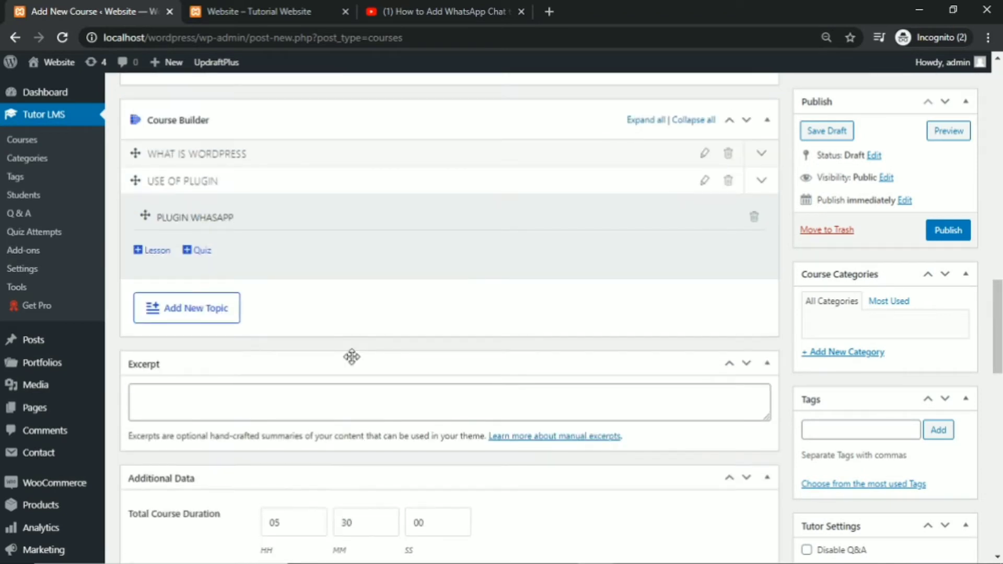
scroll(352, 356, "up", 6)
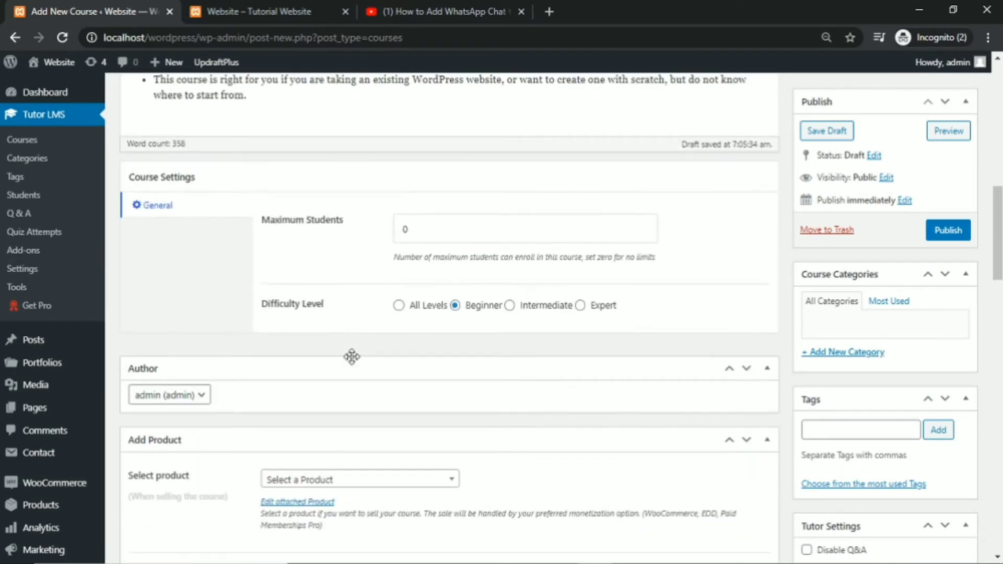
scroll(429, 231, "up", 6)
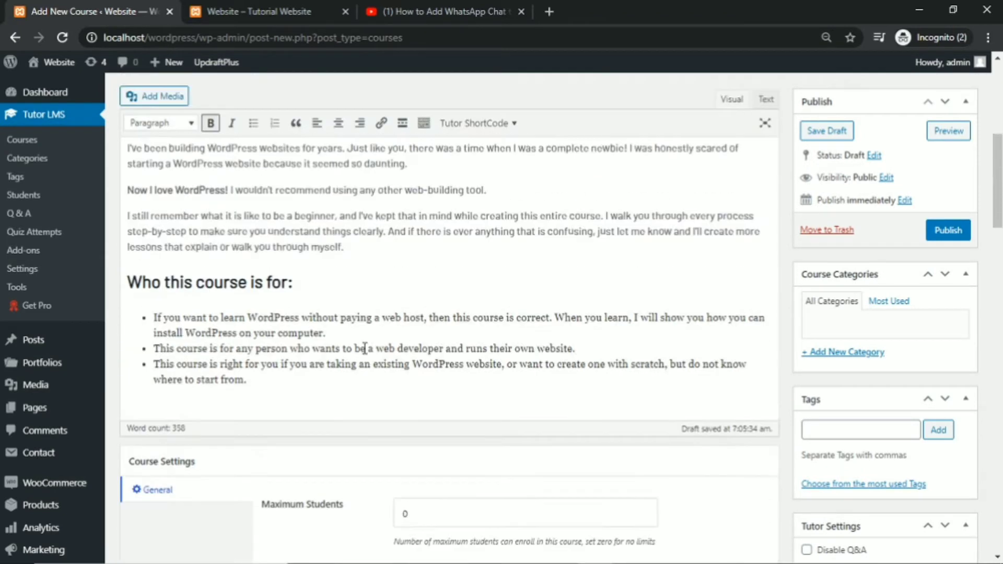
scroll(429, 231, "up", 5)
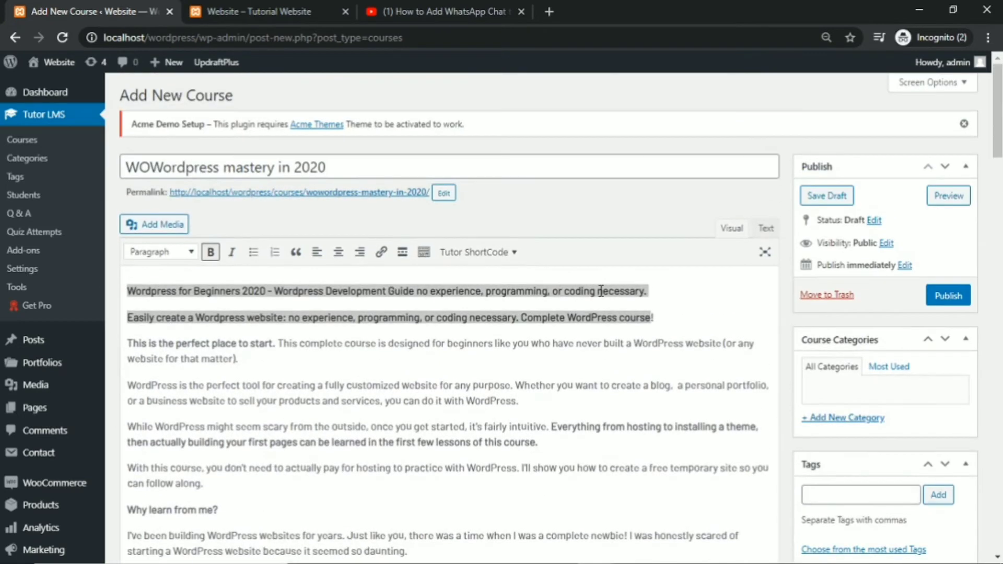
Set the media library image two.jpg, showing hands typing code on a laptop, as the course's featured image.
scroll(600, 291, "down", 6)
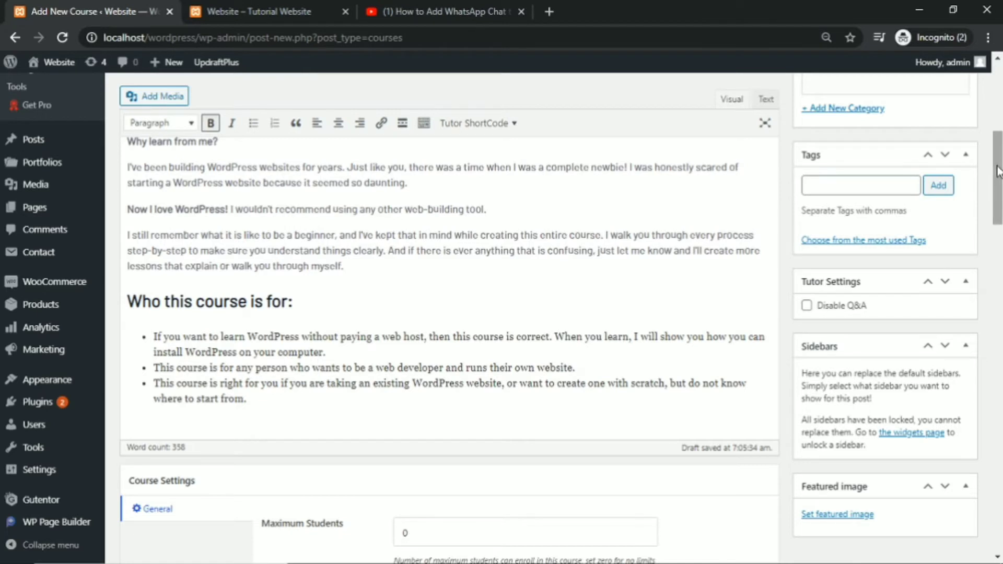
scroll(998, 173, "down", 4)
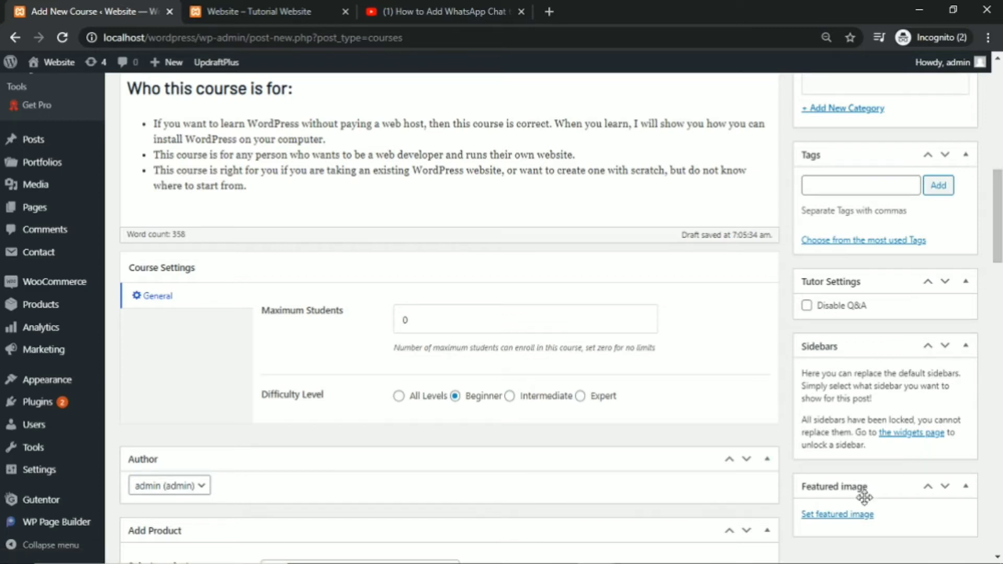
left_click(858, 517)
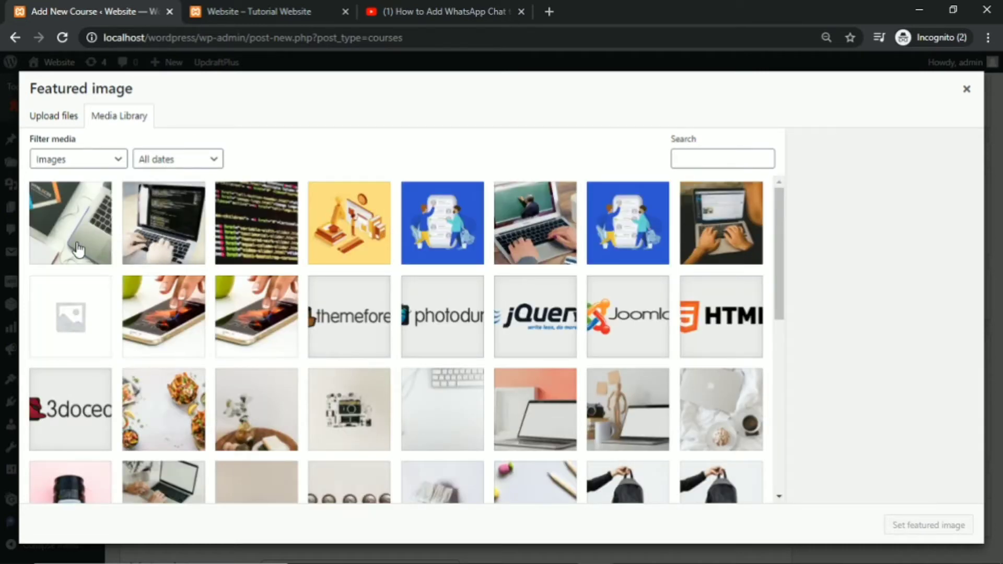
left_click(174, 239)
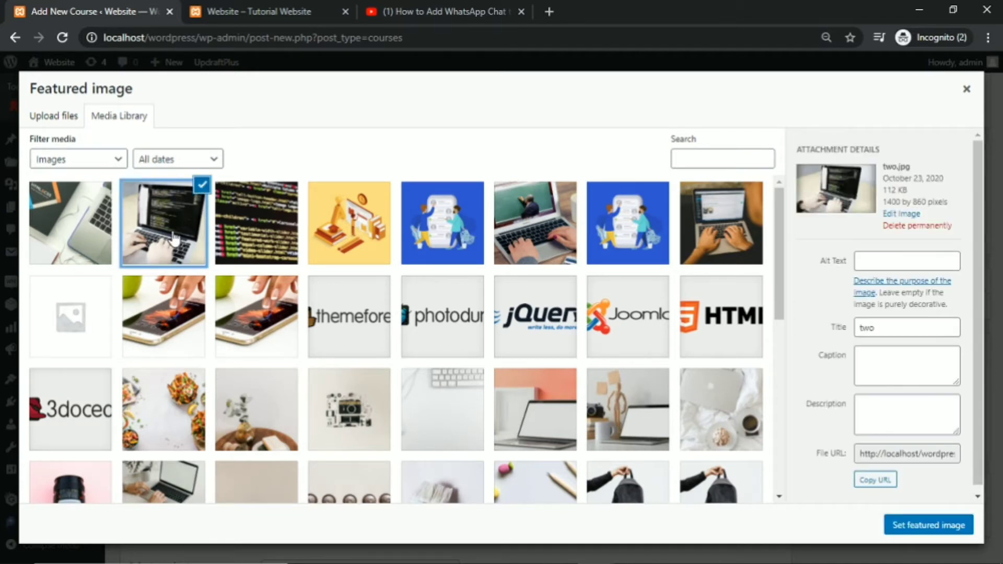
left_click(919, 525)
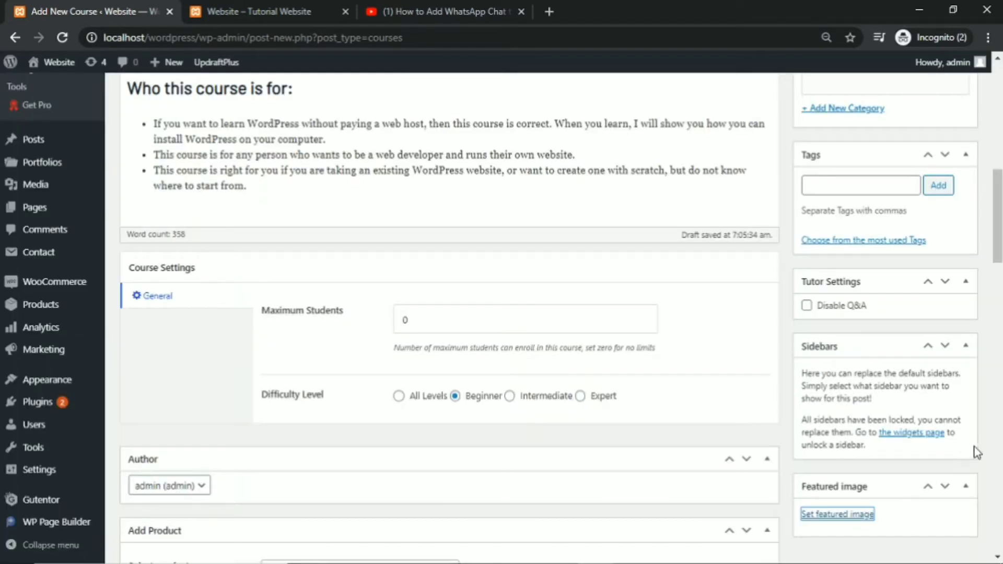
Publish the WordPress course.
scroll(996, 282, "down", 1)
scroll(995, 303, "up", 10)
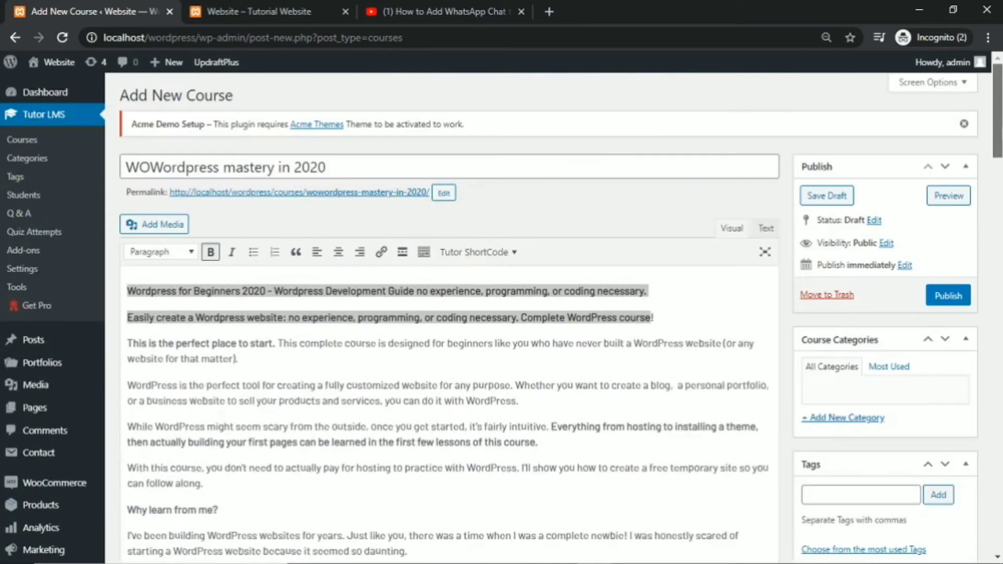
left_click(947, 300)
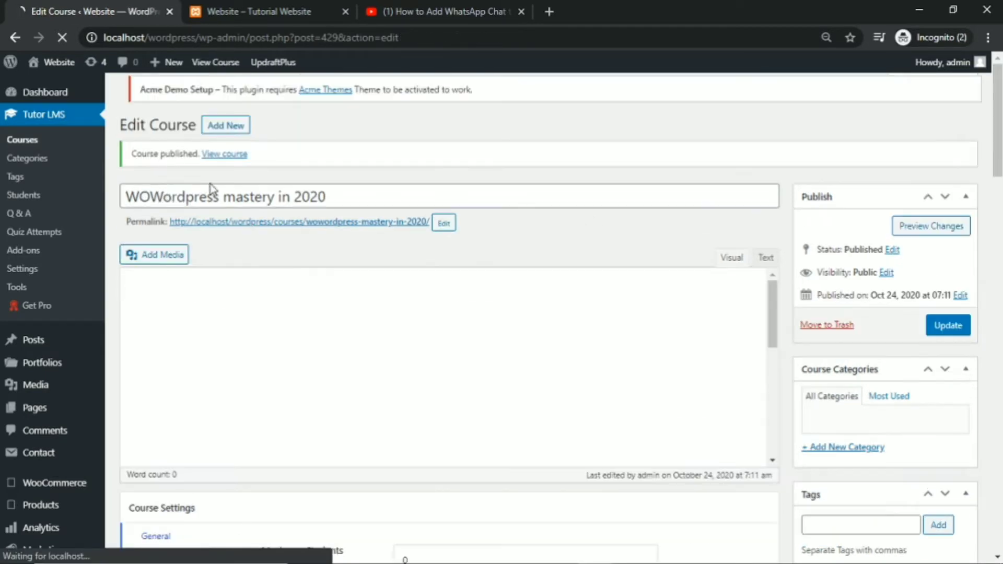
Correct the course title to "Wordpress mastery in 2020" and update the published course.
left_click(174, 198)
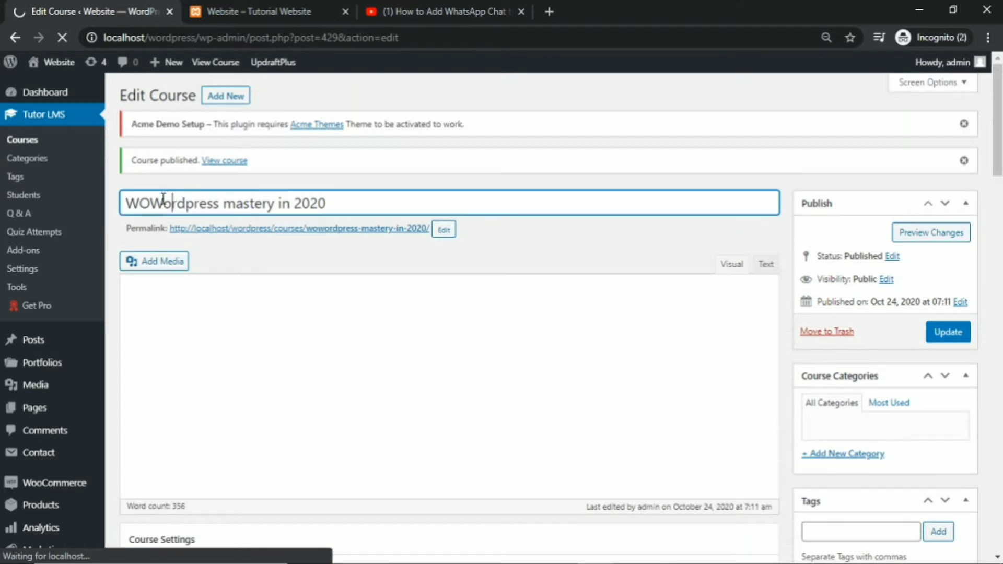
key("BackSpace")
key("BackSpace")
key("BackSpace")
type("o")
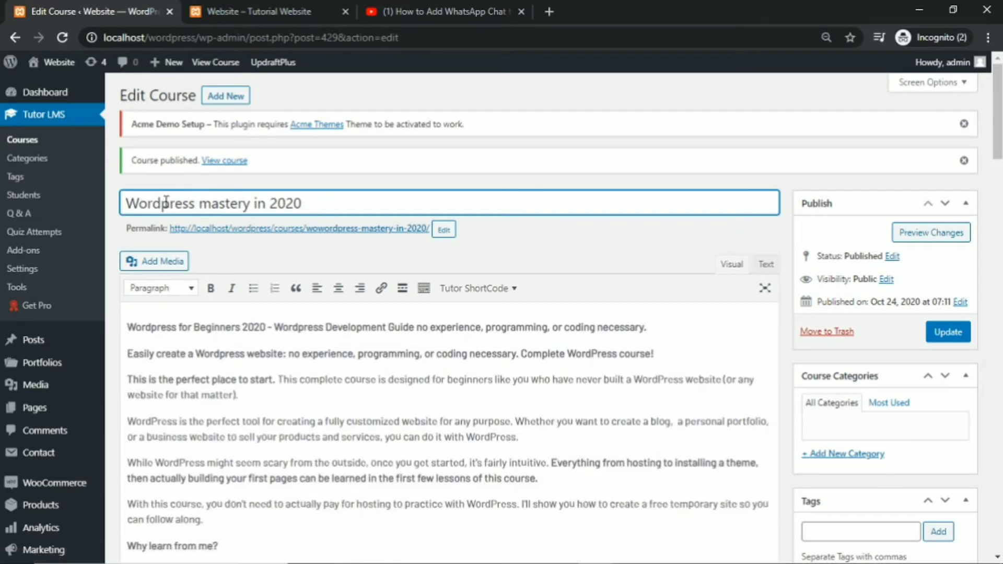
left_click(950, 336)
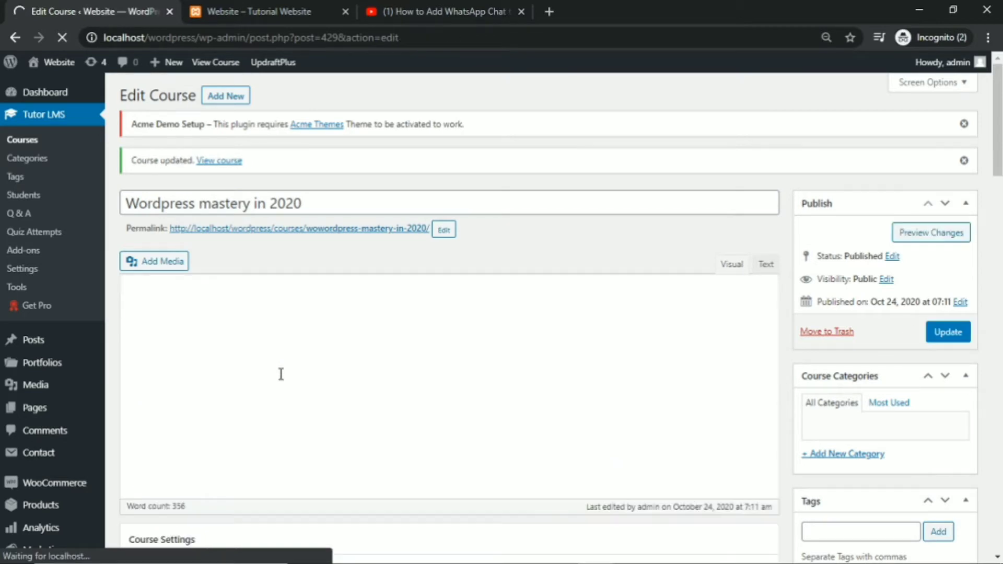
Open the published course's permalink in a new browser tab and switch to it.
right_click(282, 238)
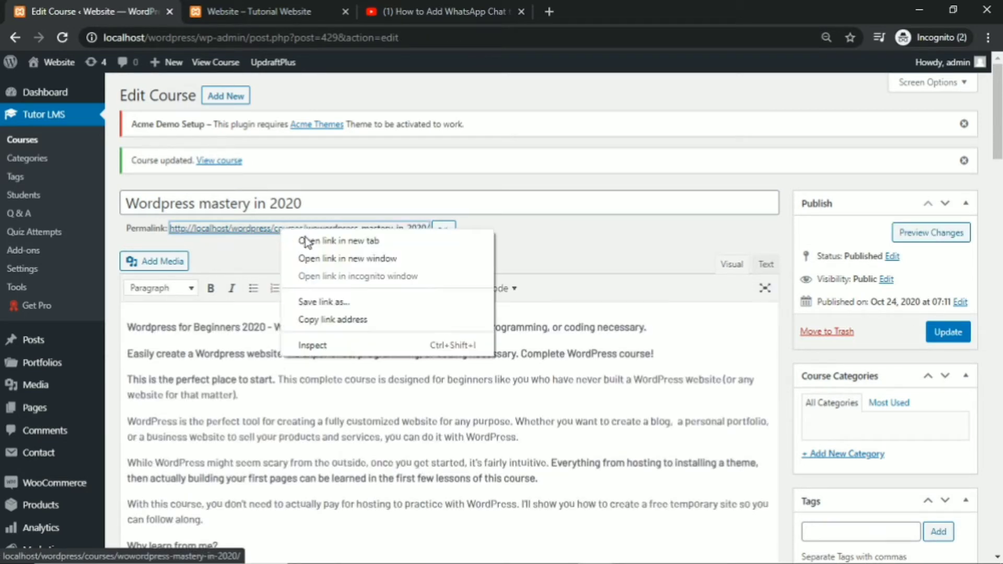
left_click(314, 242)
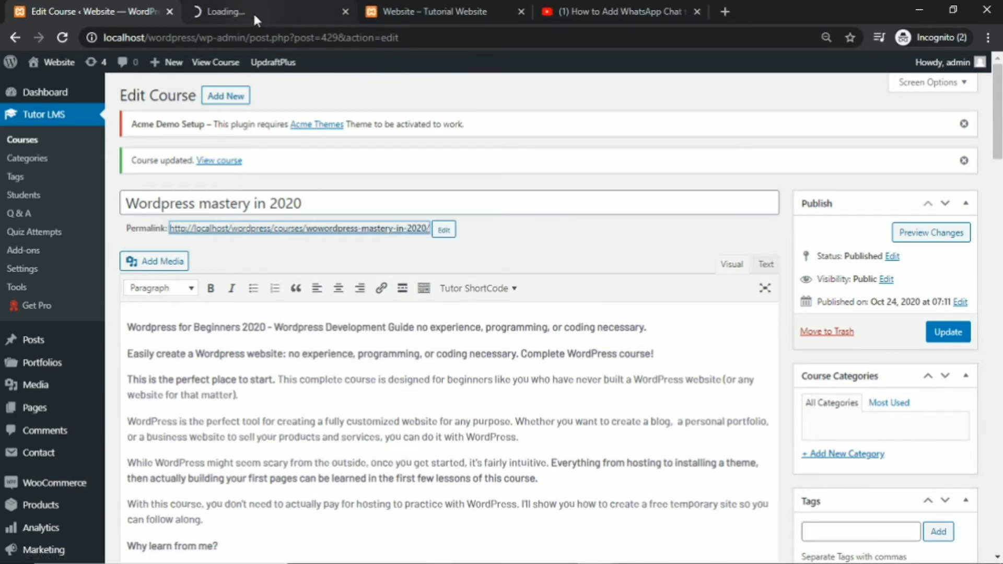
left_click(253, 12)
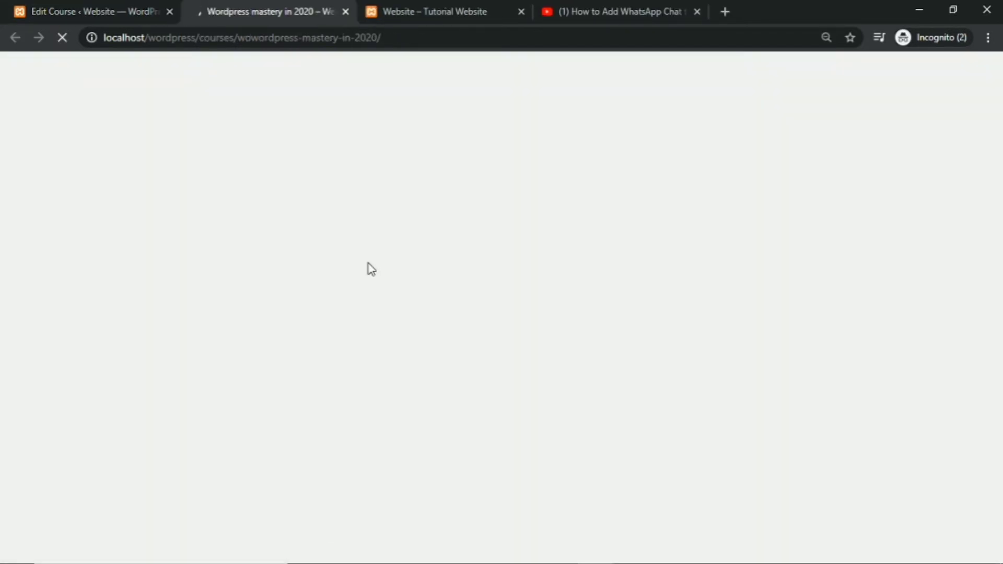
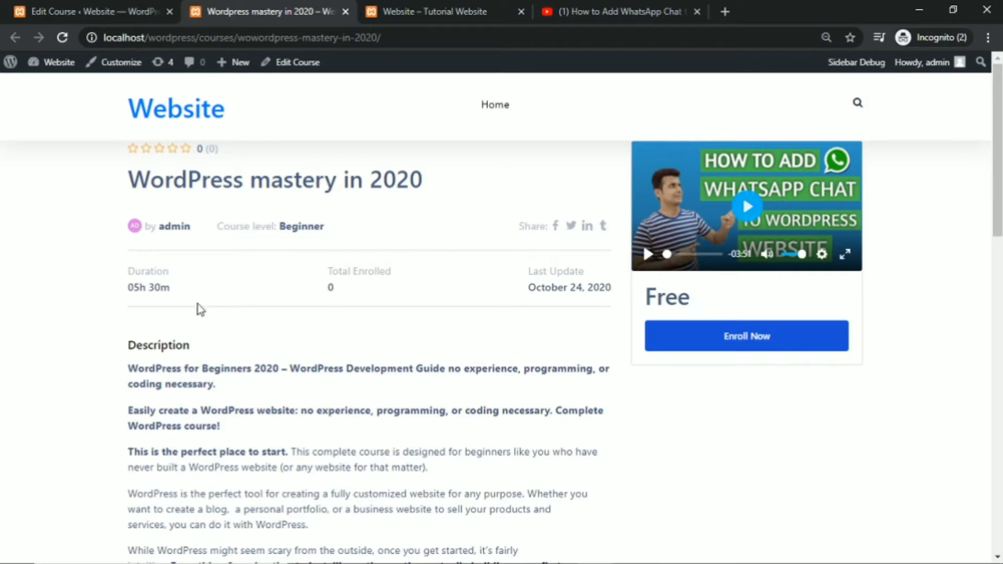
Examine the course page's header details, video, description, benefits, topics and instructor section, expanding the USE OF PLUGIN topic.
scroll(367, 336, "down", 4)
scroll(397, 272, "up", 4)
key("F5")
left_click_drag(999, 114, 1000, 136)
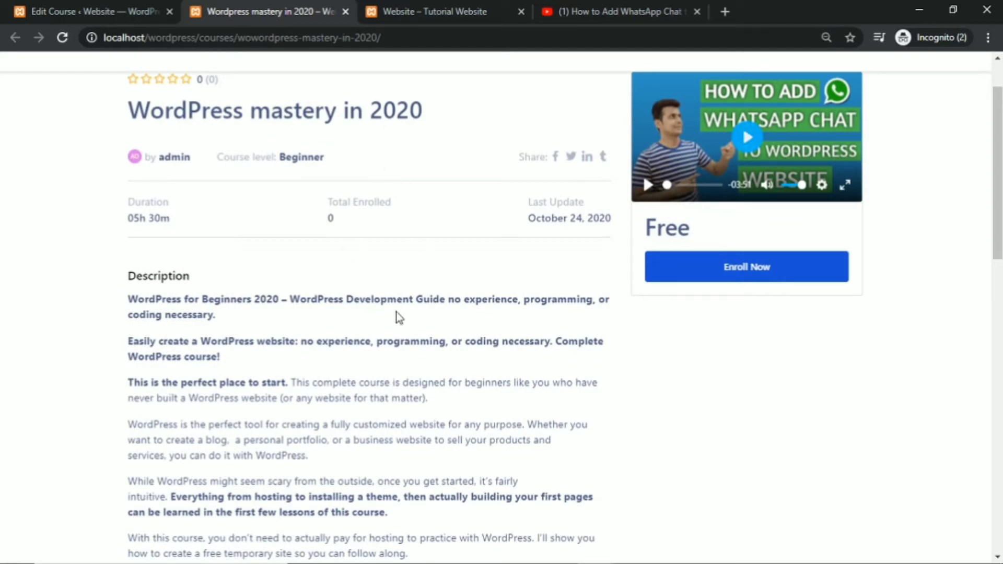
scroll(399, 317, "up", 2)
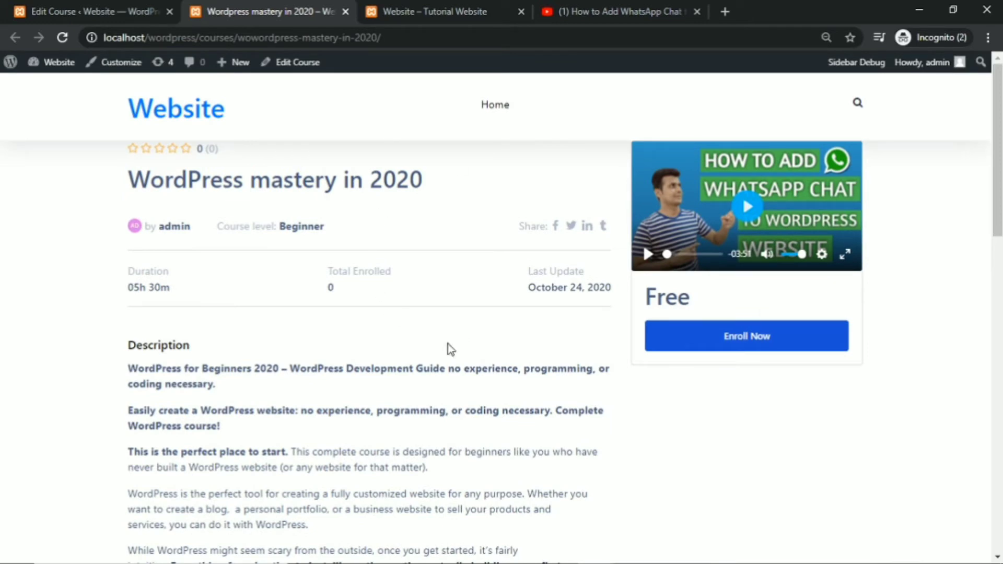
left_click_drag(1001, 144, 1001, 185)
scroll(345, 319, "down", 3)
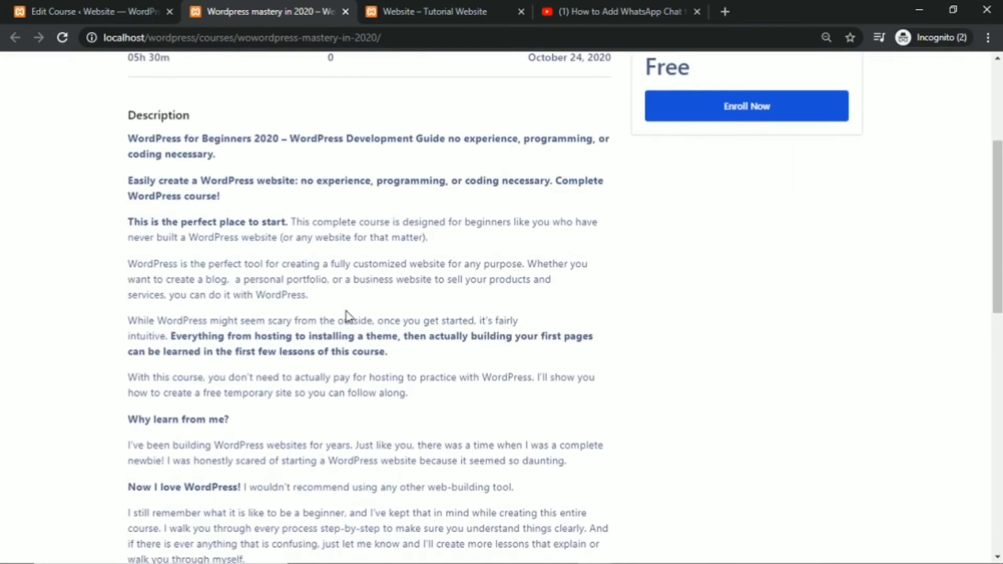
scroll(346, 316, "down", 6)
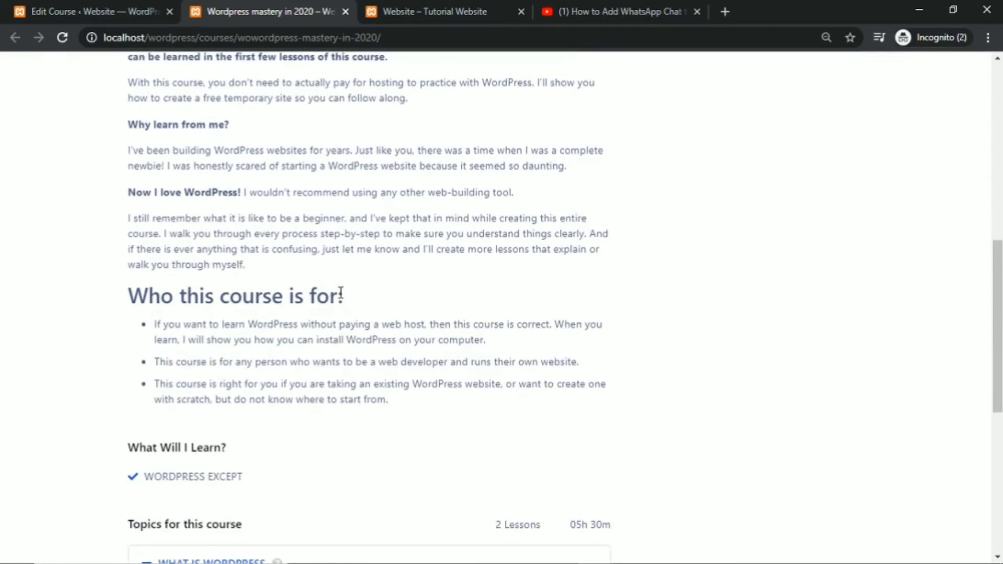
scroll(341, 293, "down", 3)
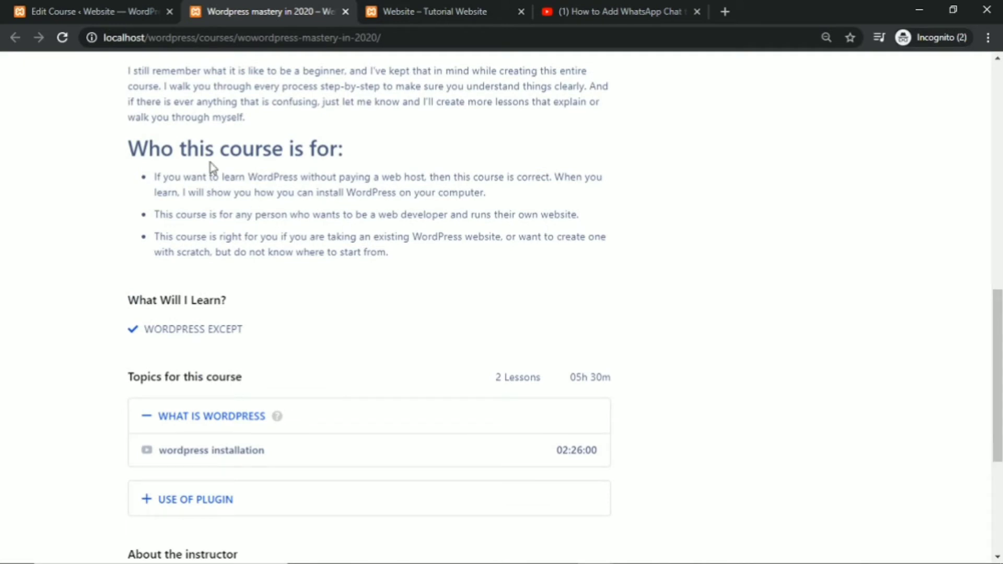
scroll(308, 240, "down", 2)
scroll(270, 241, "down", 2)
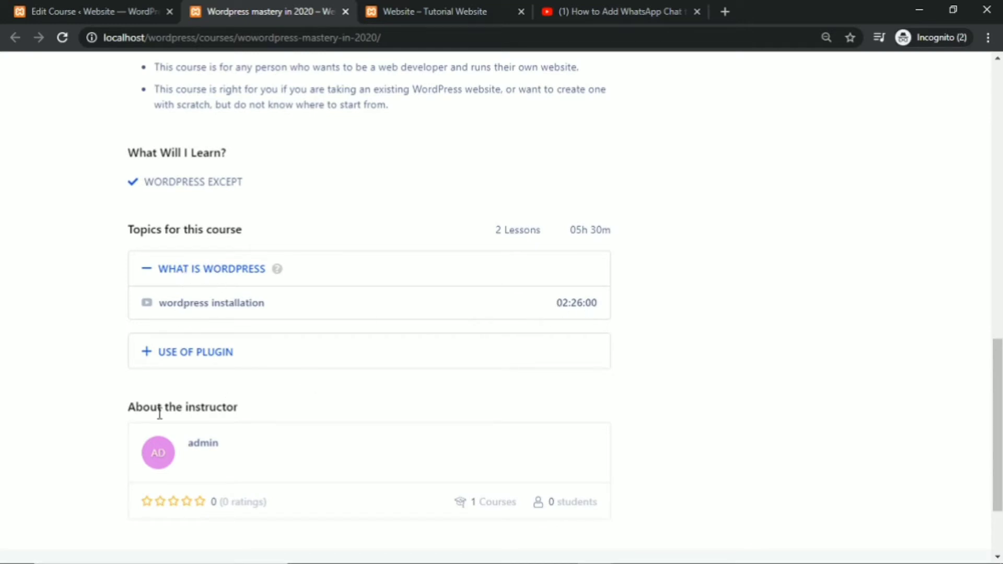
left_click(147, 358)
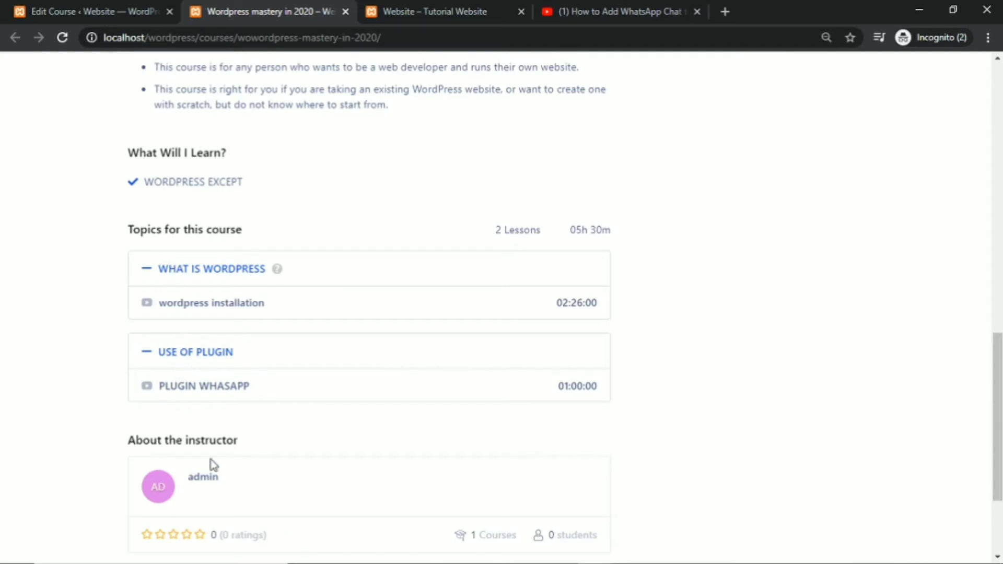
scroll(287, 396, "down", 1)
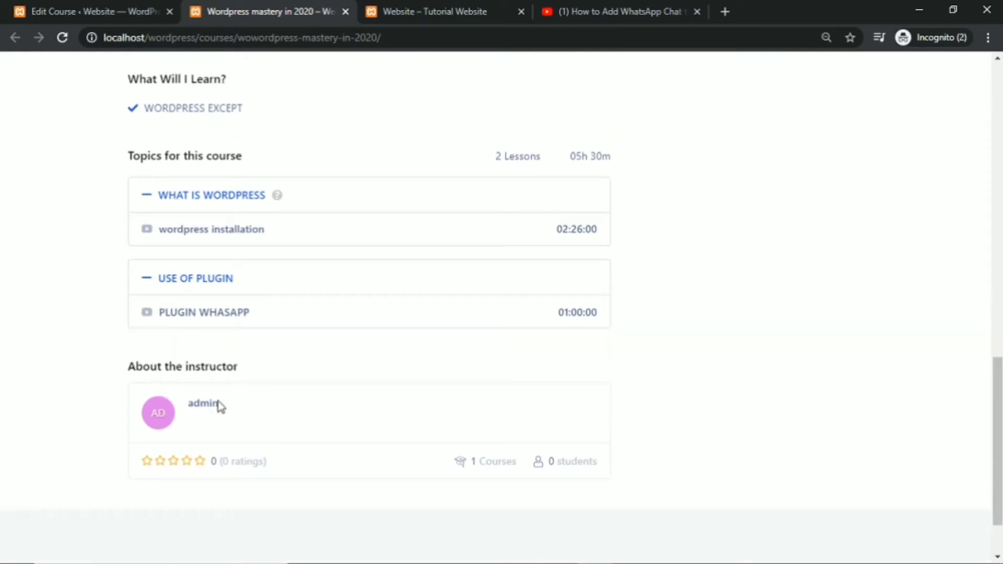
scroll(291, 345, "up", 4)
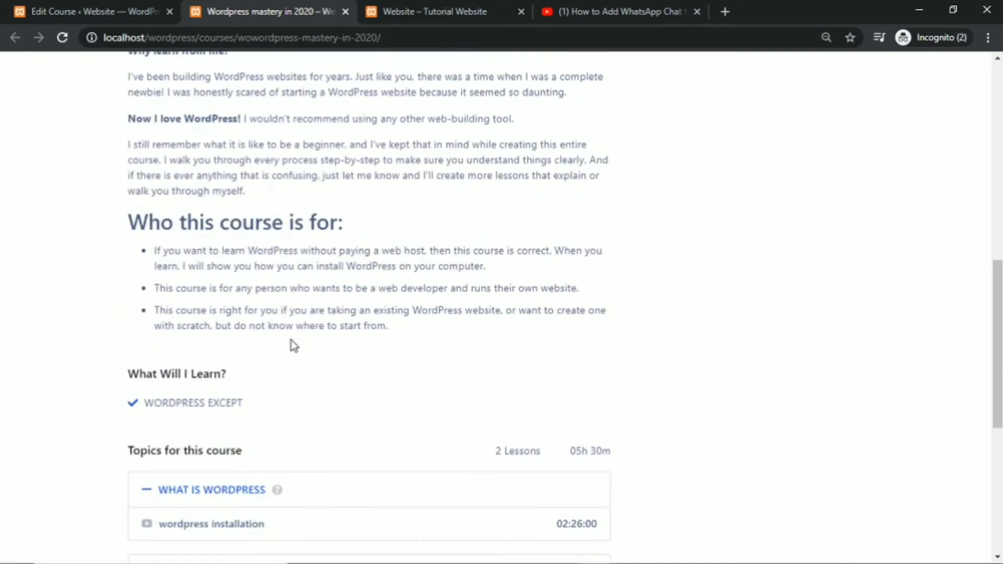
scroll(292, 345, "up", 8)
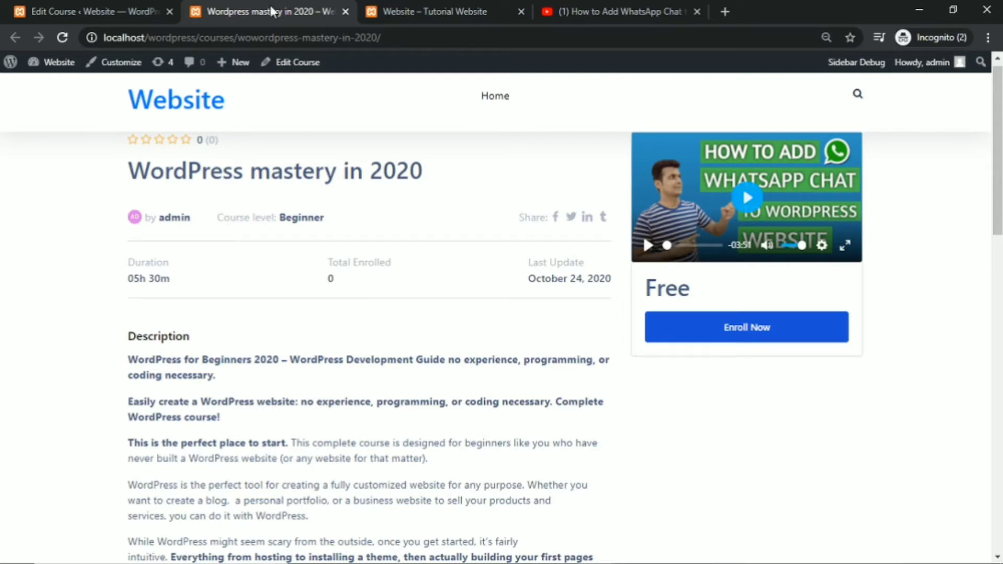
Copy the entire description text from the WordPress course's edit page.
left_click(125, 17)
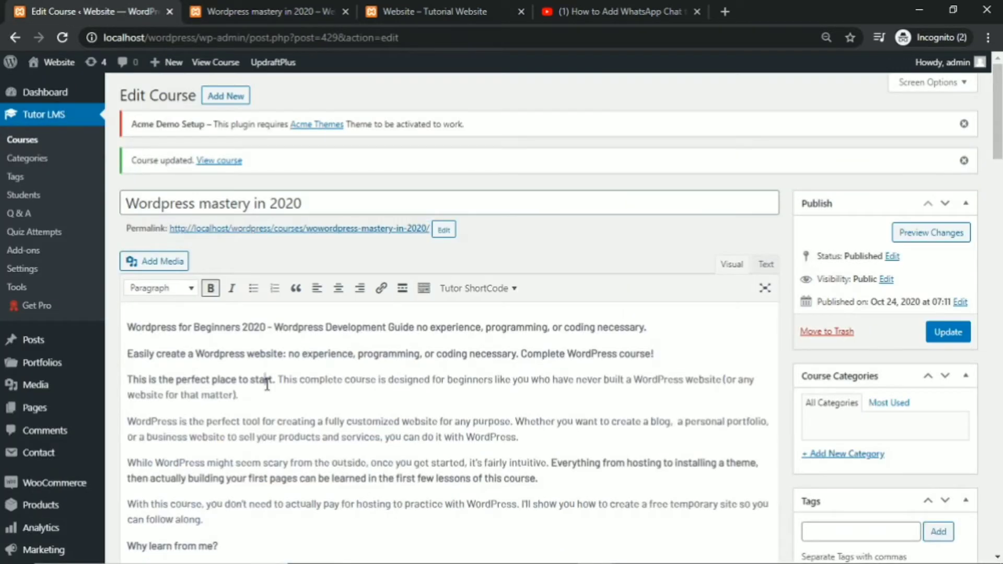
key("ctrl+a")
scroll(267, 385, "down", 3)
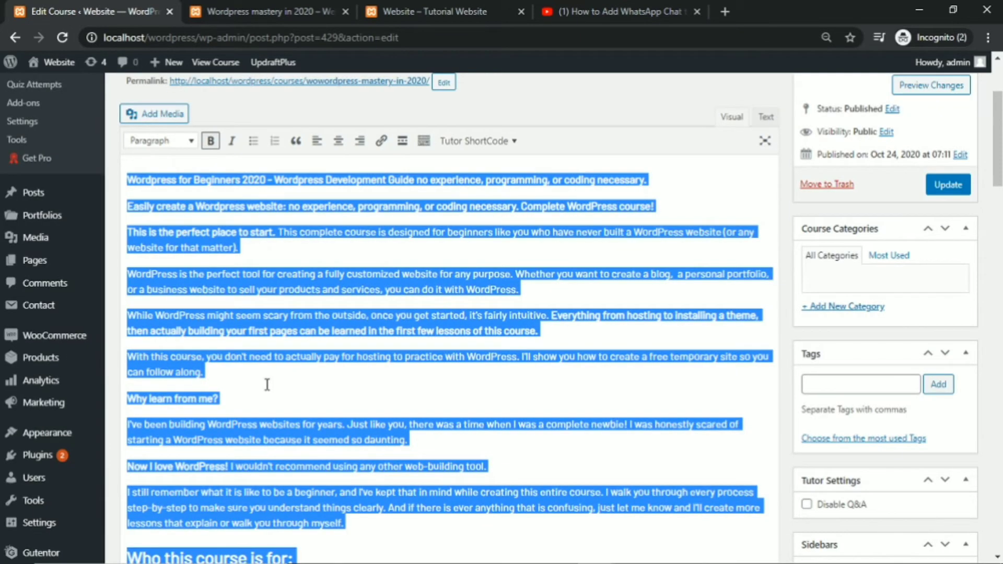
scroll(210, 274, "up", 3)
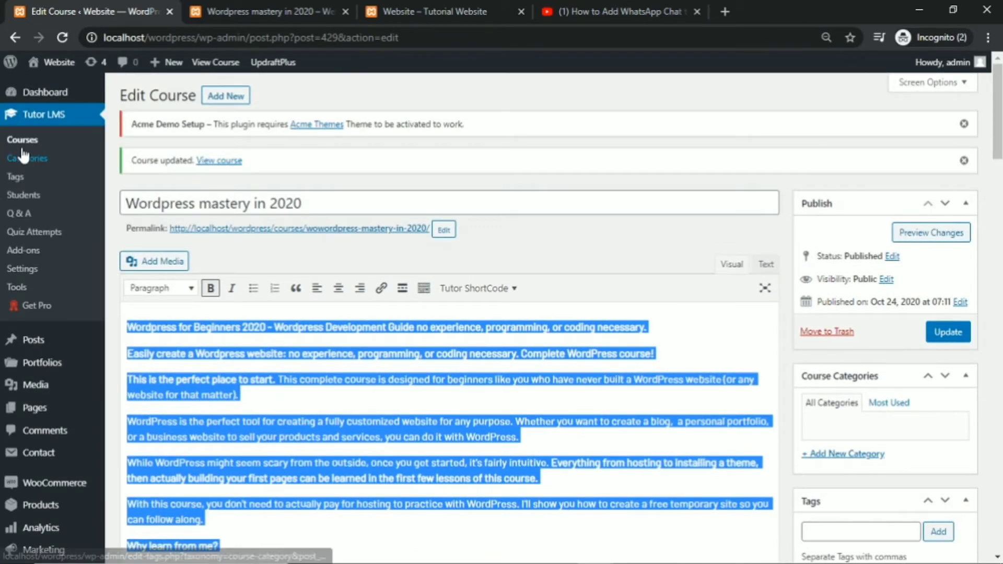
Open a blank new course form in another browser tab and close the published course's page.
right_click(211, 104)
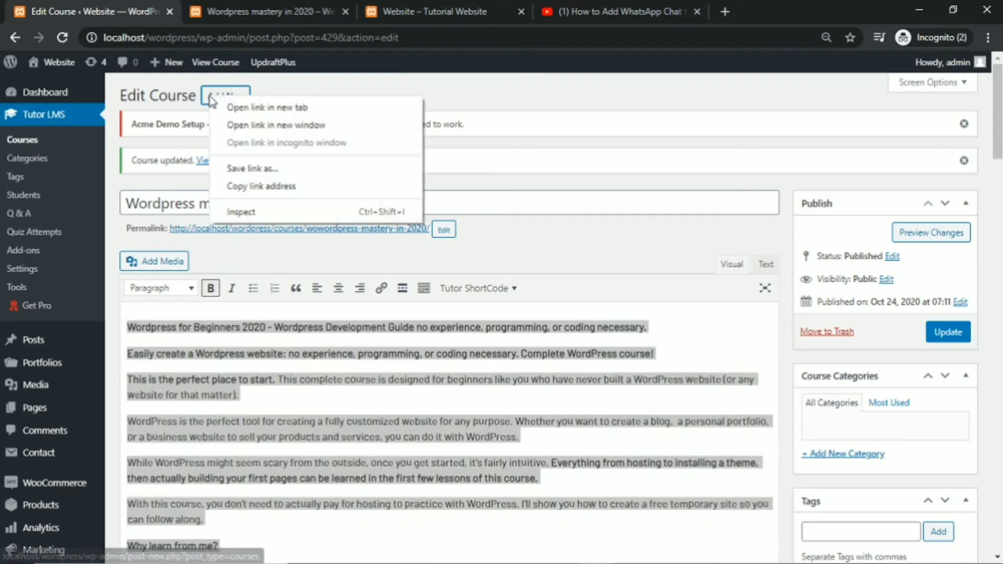
left_click(237, 109)
left_click(427, 7)
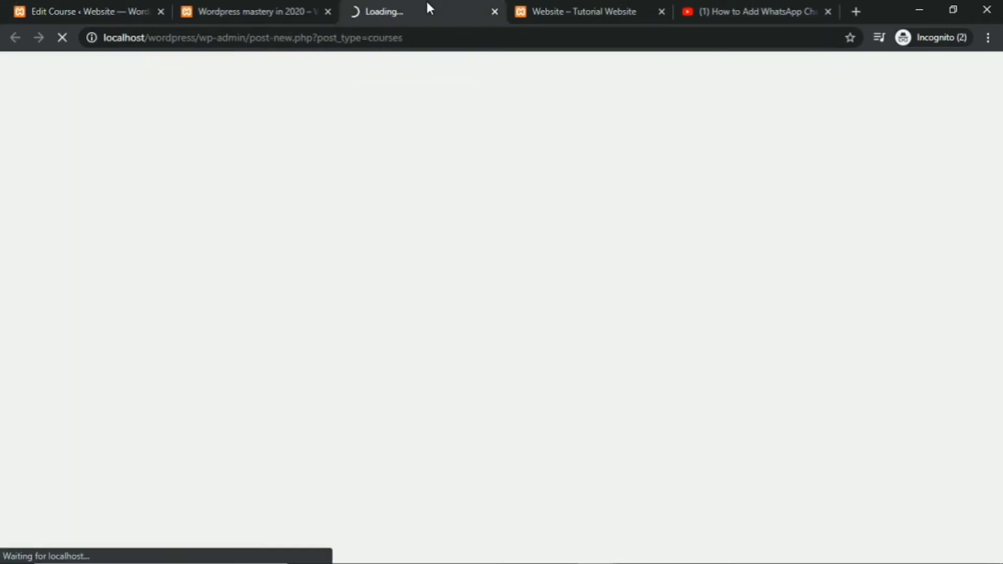
left_click(265, 11)
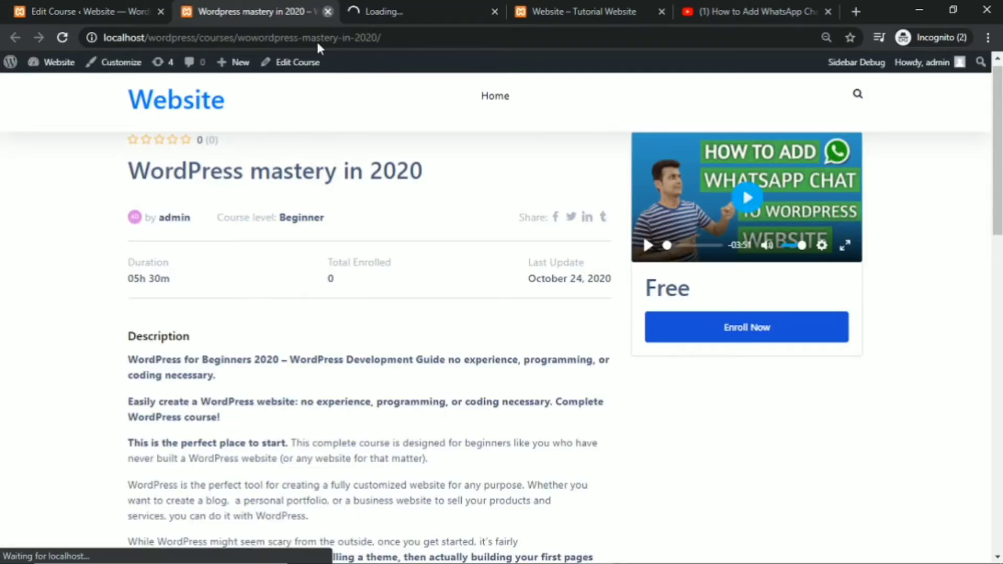
left_click(328, 11)
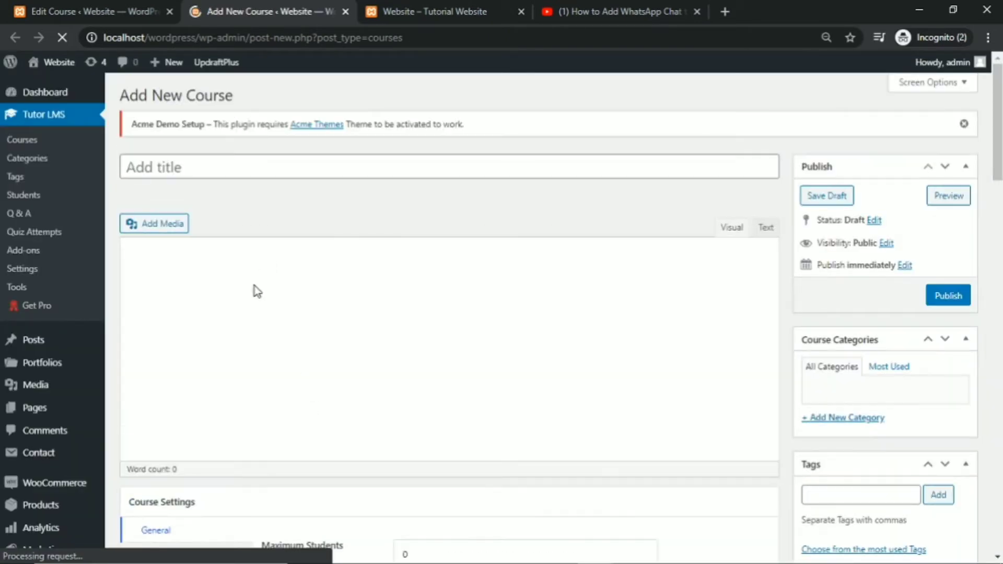
Paste the copied description into the new course and title it "JAVA mastery course".
left_click(237, 289)
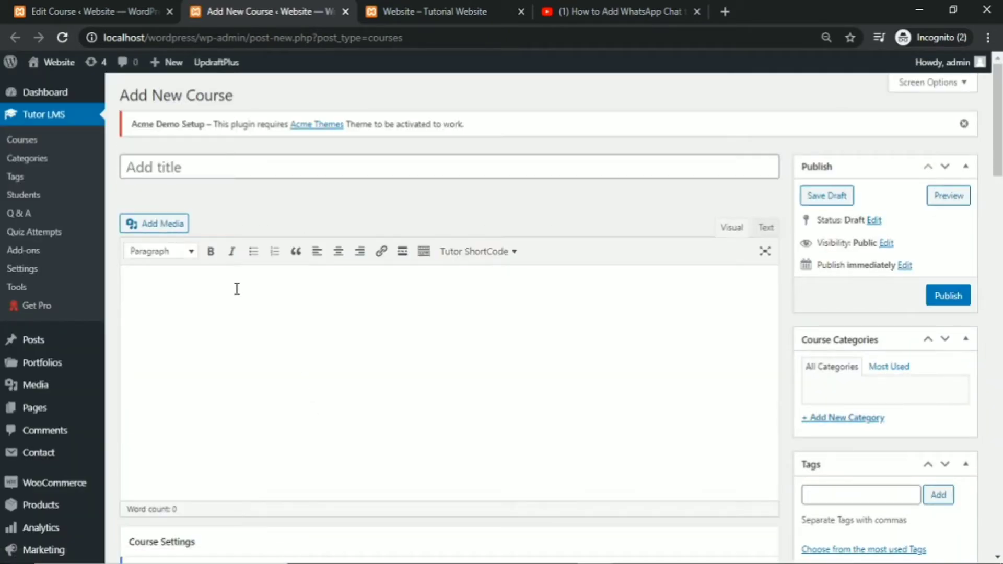
key("ctrl+v")
scroll(225, 314, "up", 10)
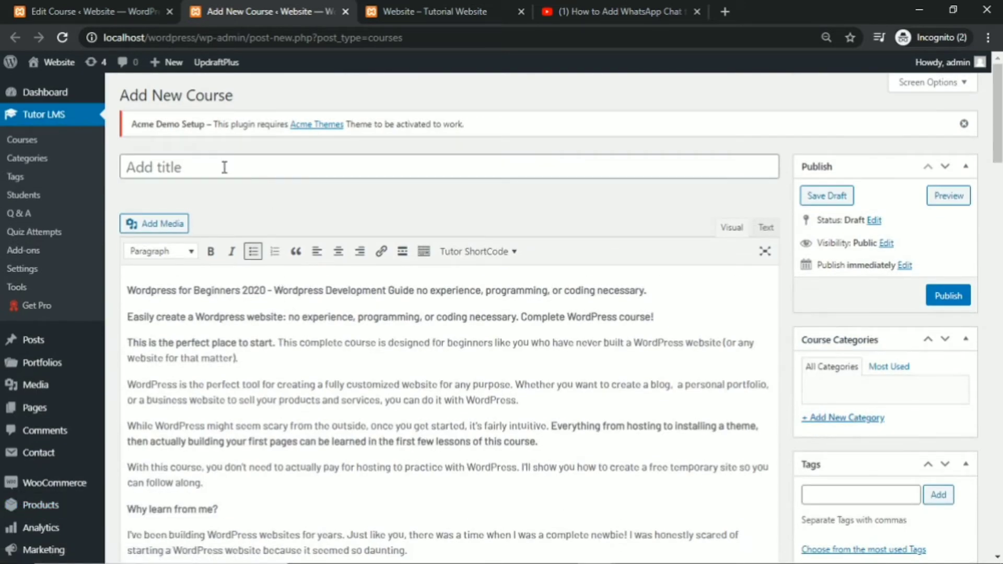
left_click(224, 168)
type("JAVA")
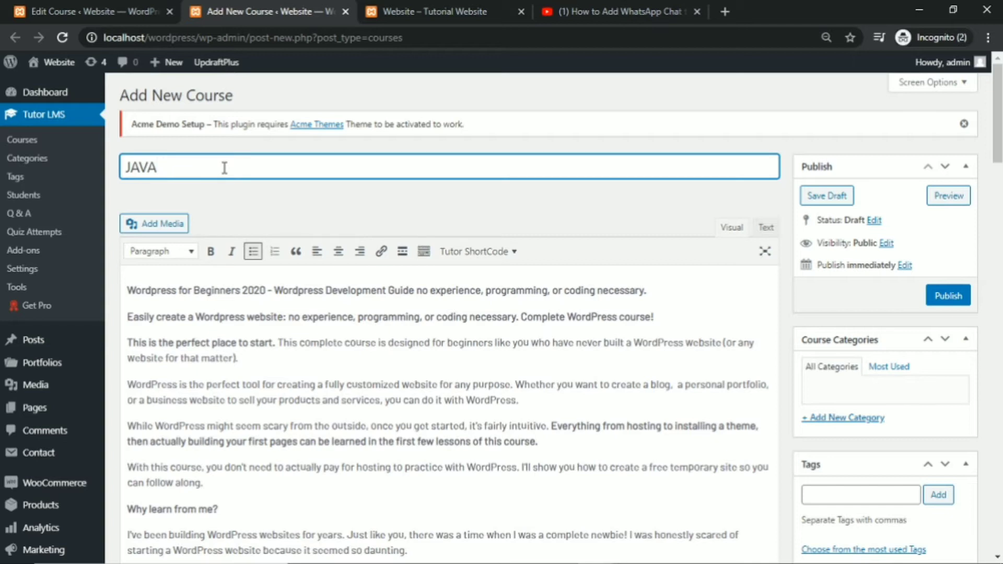
type(" mastery course")
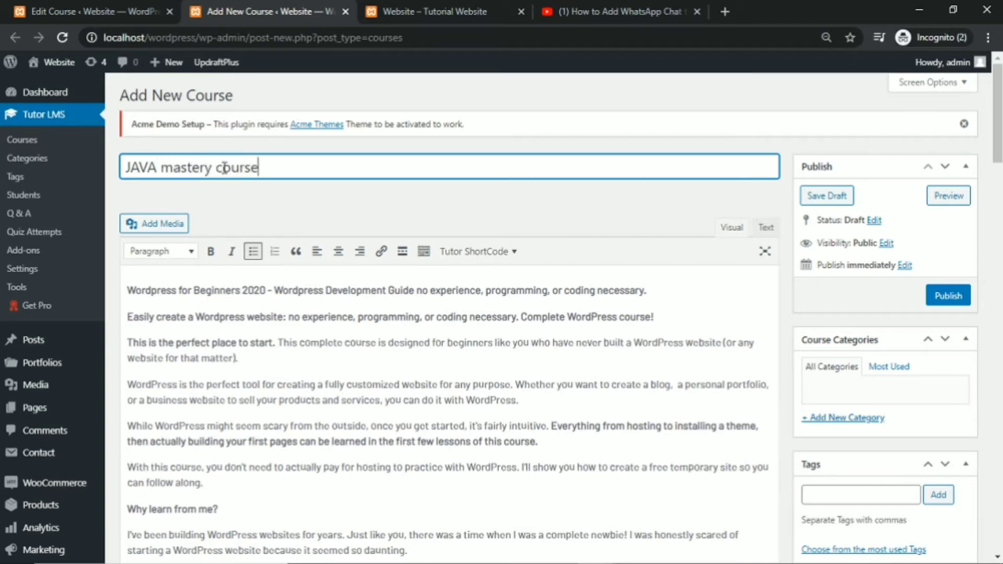
Add a topic named "java introoduction" to the JAVA course in the Course Builder.
scroll(255, 315, "down", 10)
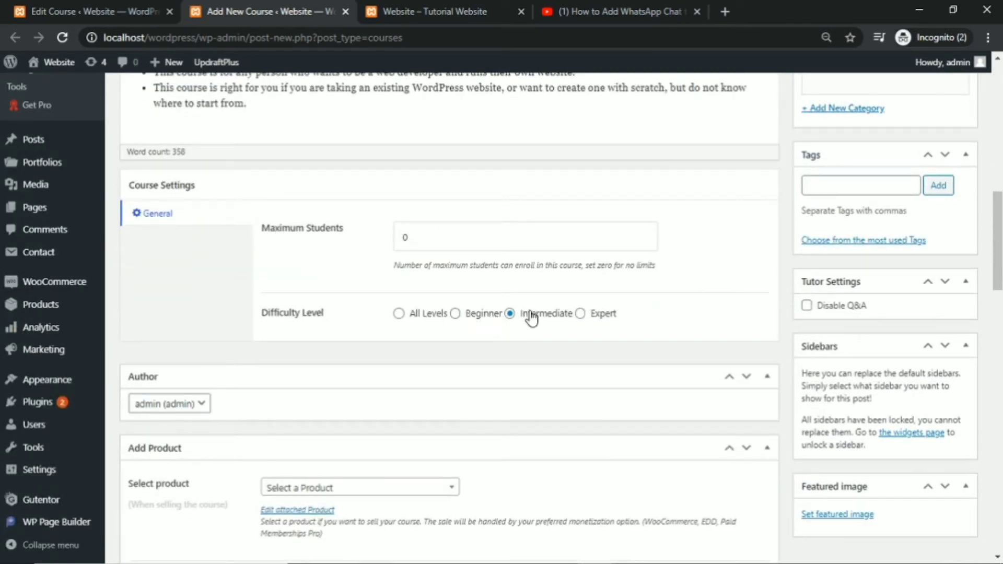
scroll(291, 244, "down", 8)
scroll(291, 245, "down", 1)
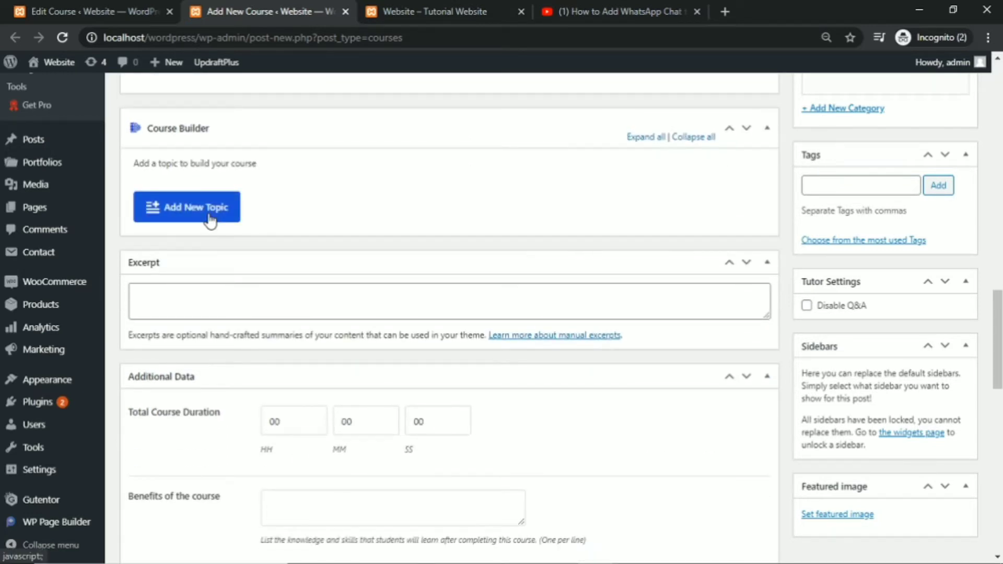
left_click(209, 217)
left_click(303, 313)
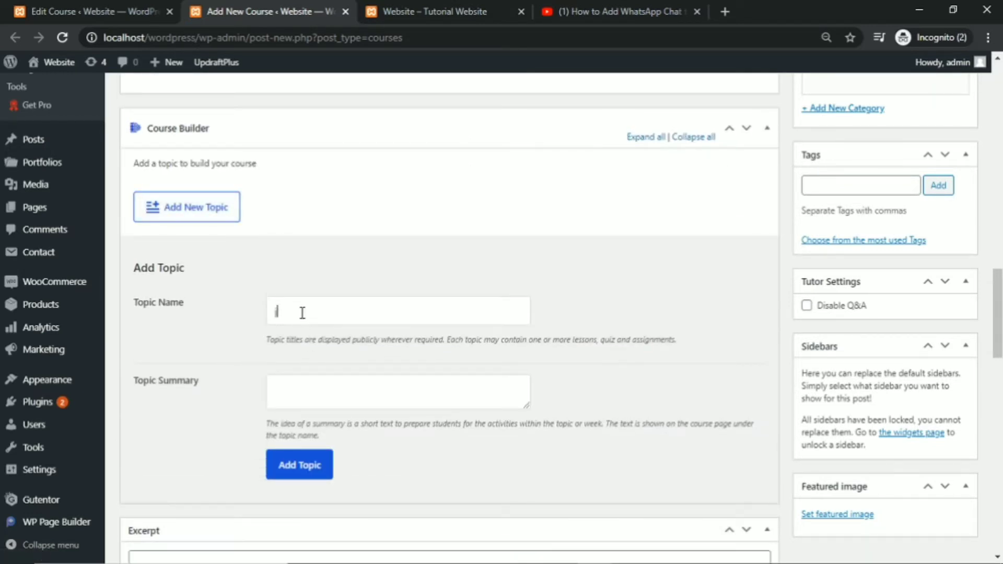
type("java introoduction")
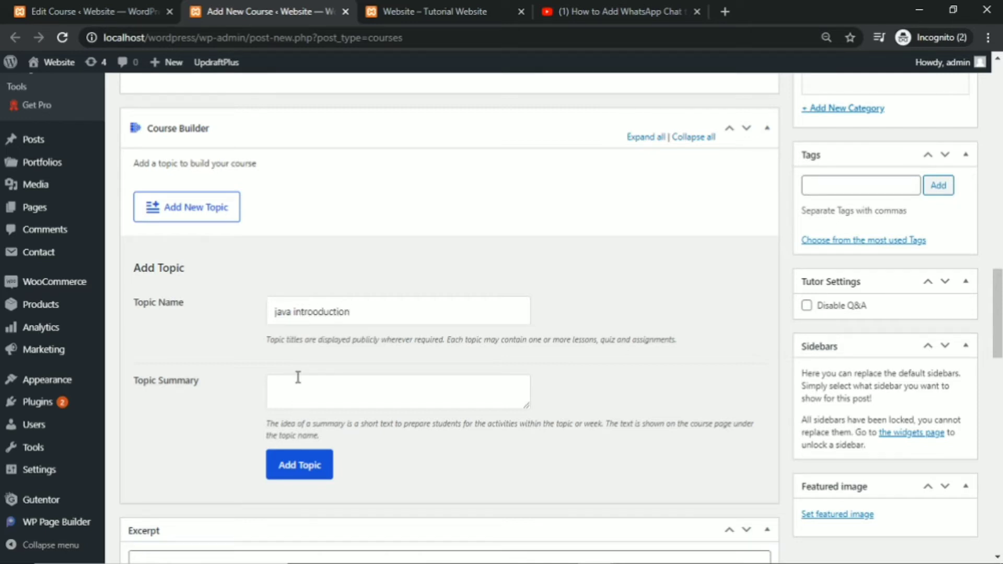
scroll(298, 374, "down", 3)
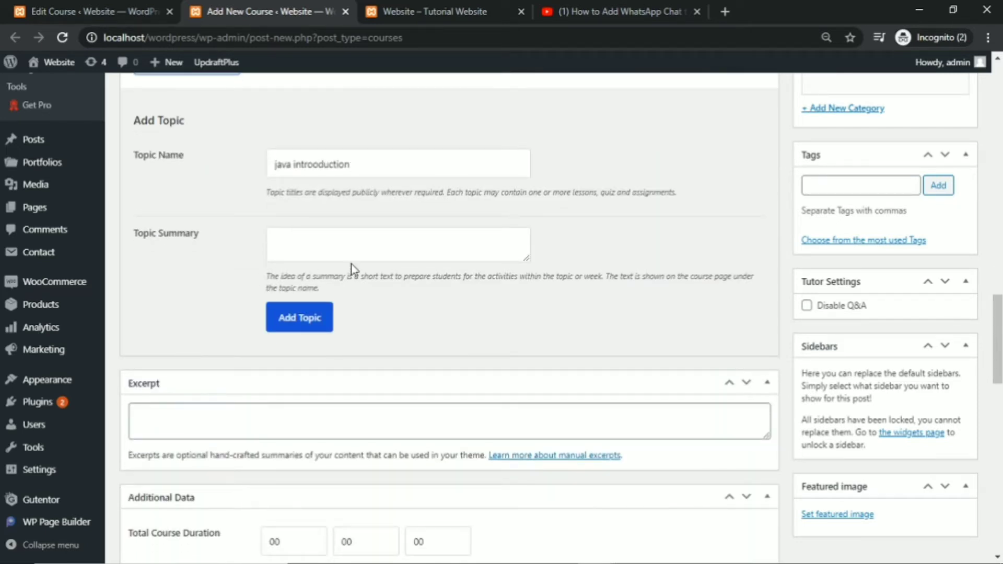
left_click(303, 325)
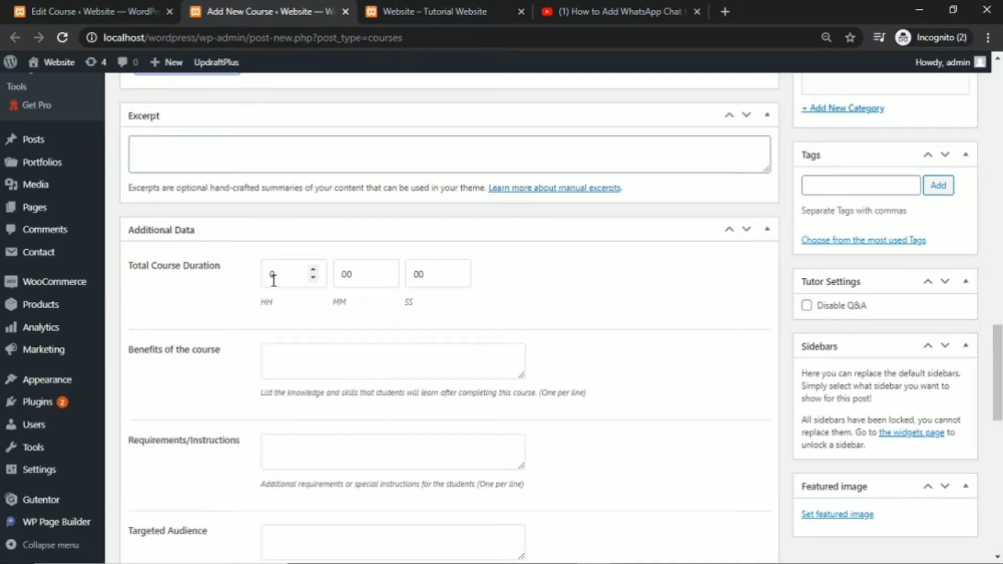
Choose Youtube as the source of the course intro video.
scroll(256, 269, "down", 8)
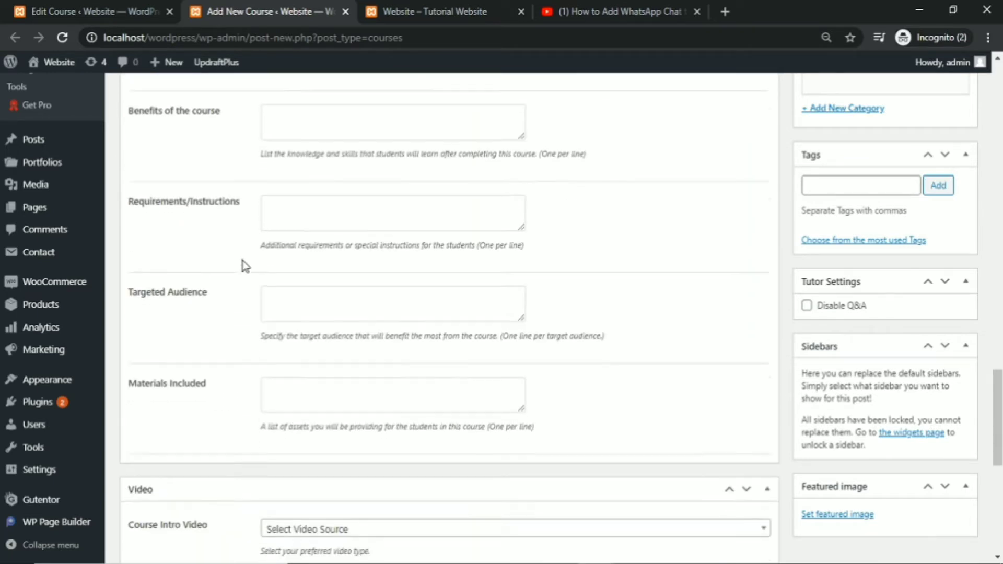
left_click(310, 328)
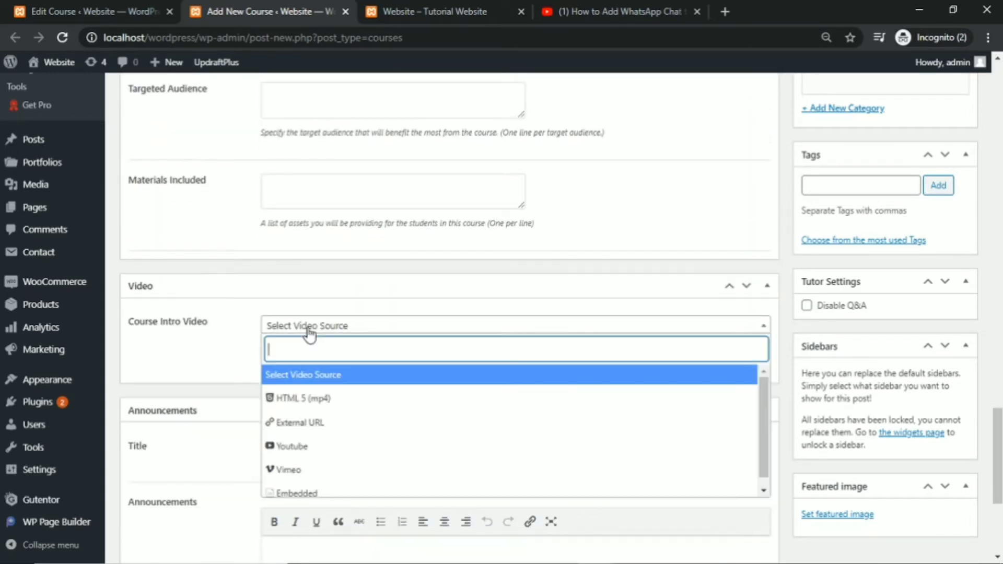
left_click(296, 447)
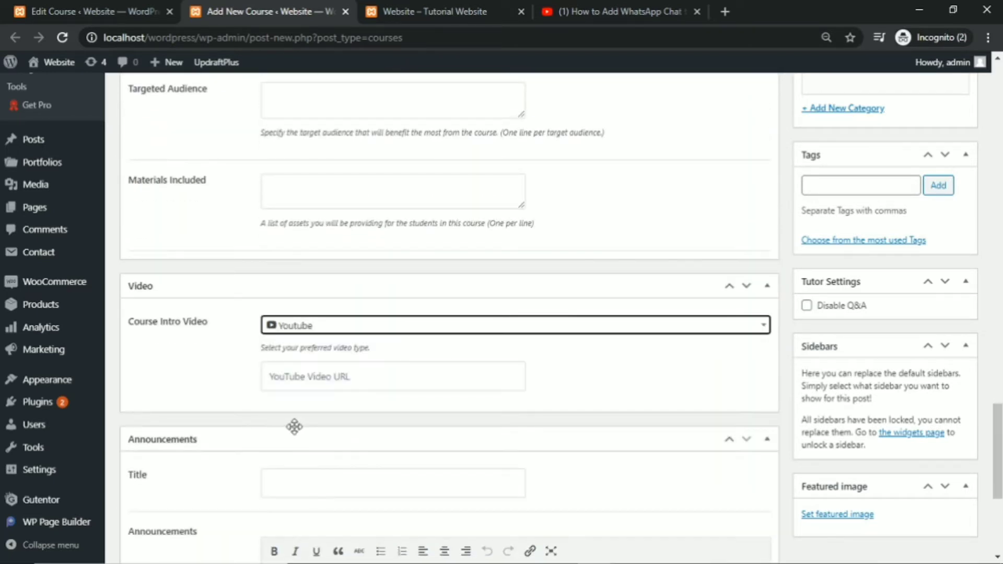
Copy the share link of the open WhatsApp Chat tutorial on YouTube and paste it as the intro video's URL.
left_click(609, 13)
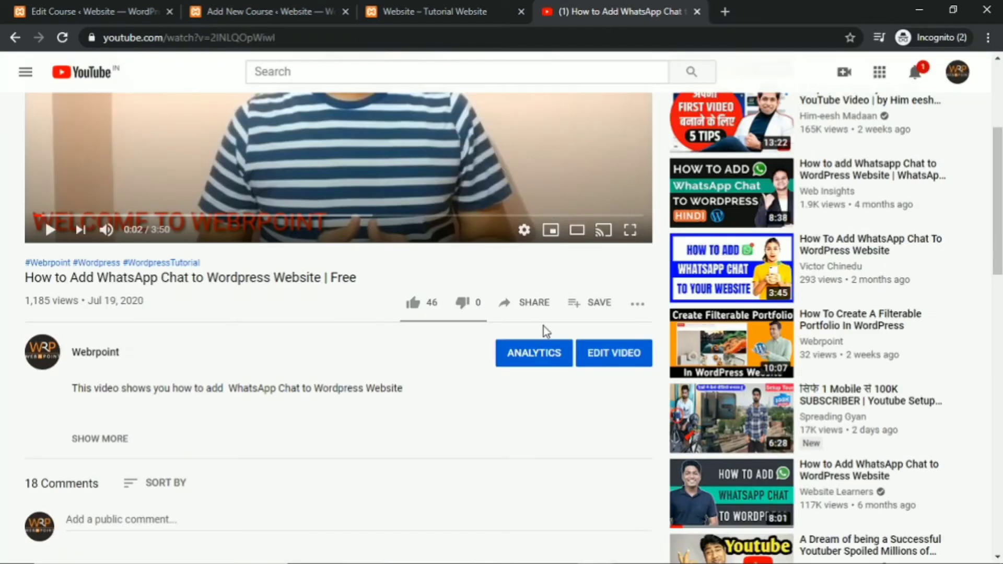
left_click(529, 303)
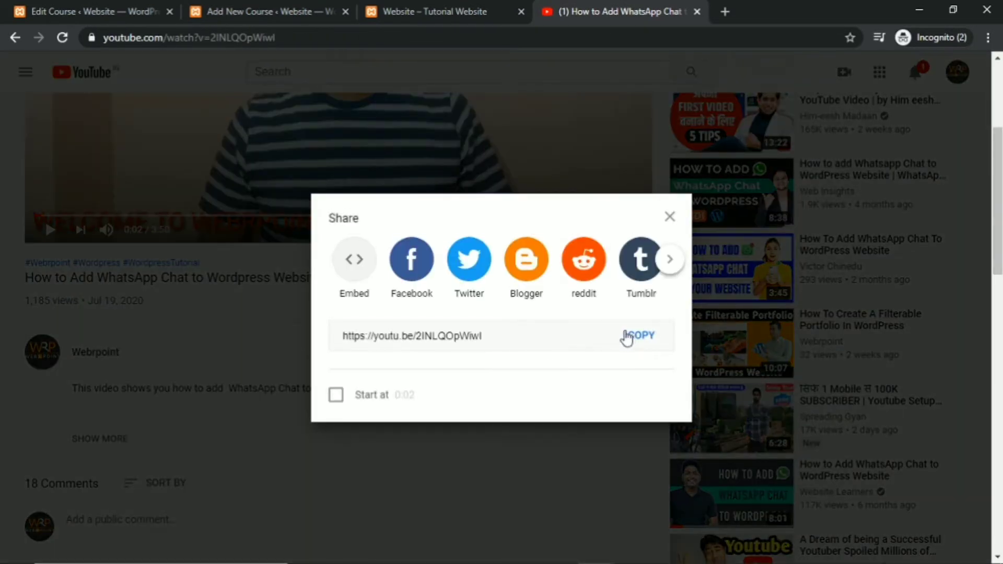
left_click(632, 336)
left_click(257, 9)
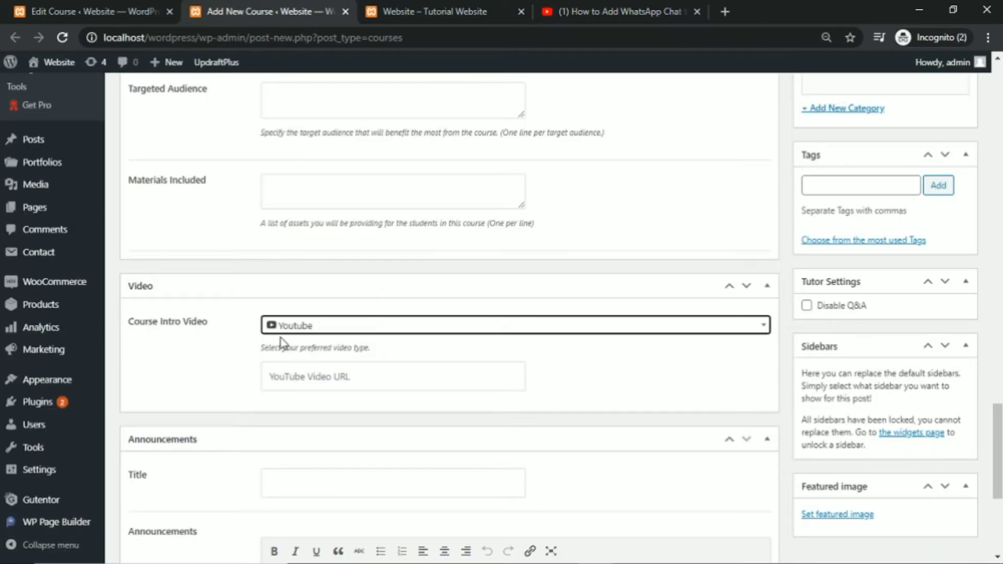
left_click(289, 373)
right_click(289, 373)
left_click(334, 262)
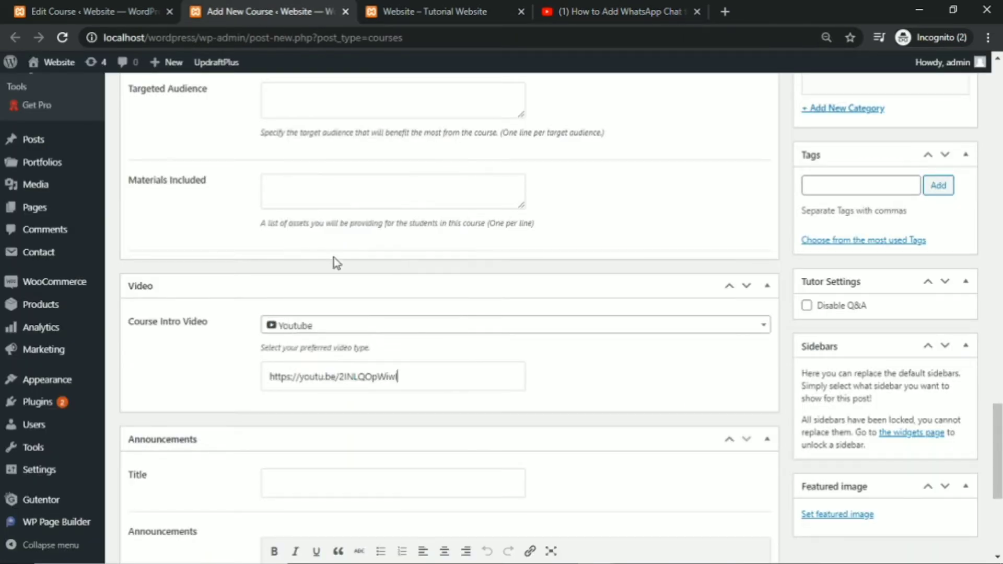
Set the code screenshot three.jpg from the media library as the course's featured image.
scroll(622, 385, "down", 2)
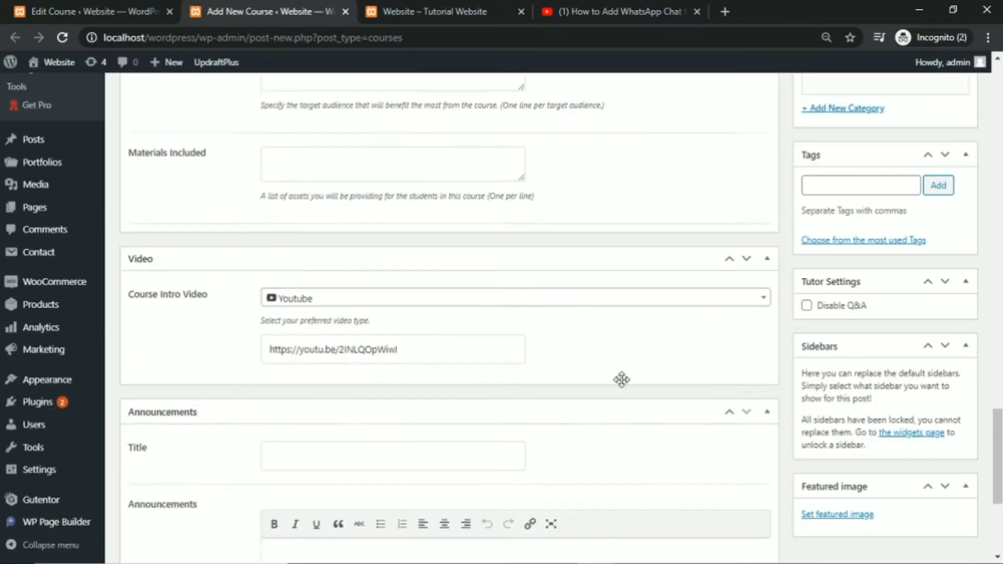
left_click(817, 514)
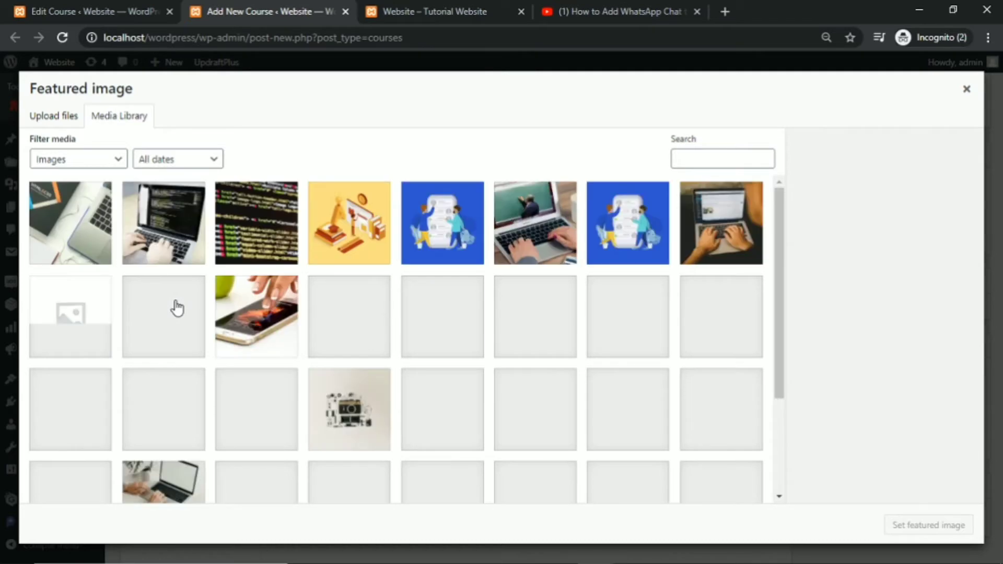
left_click(86, 237)
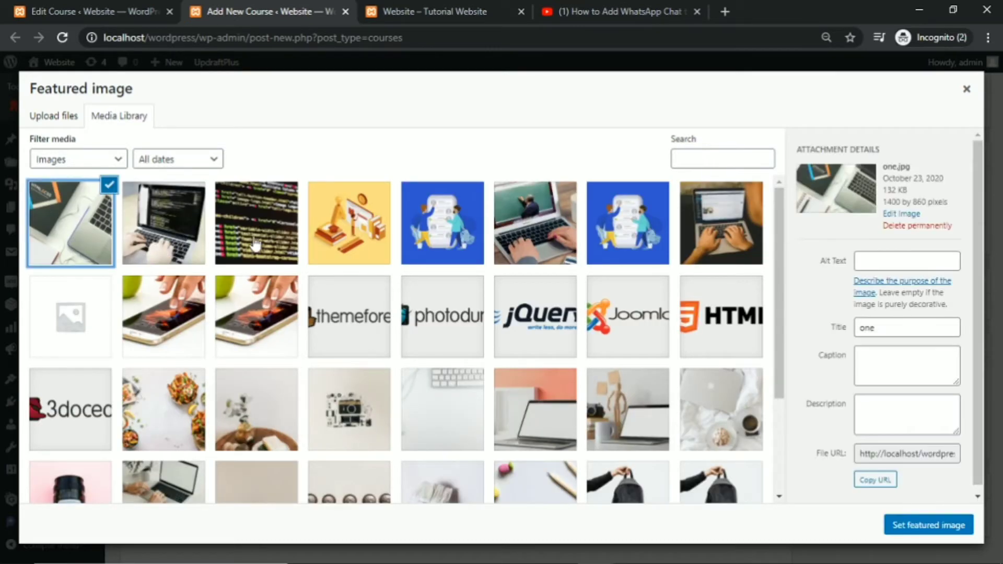
left_click(290, 258)
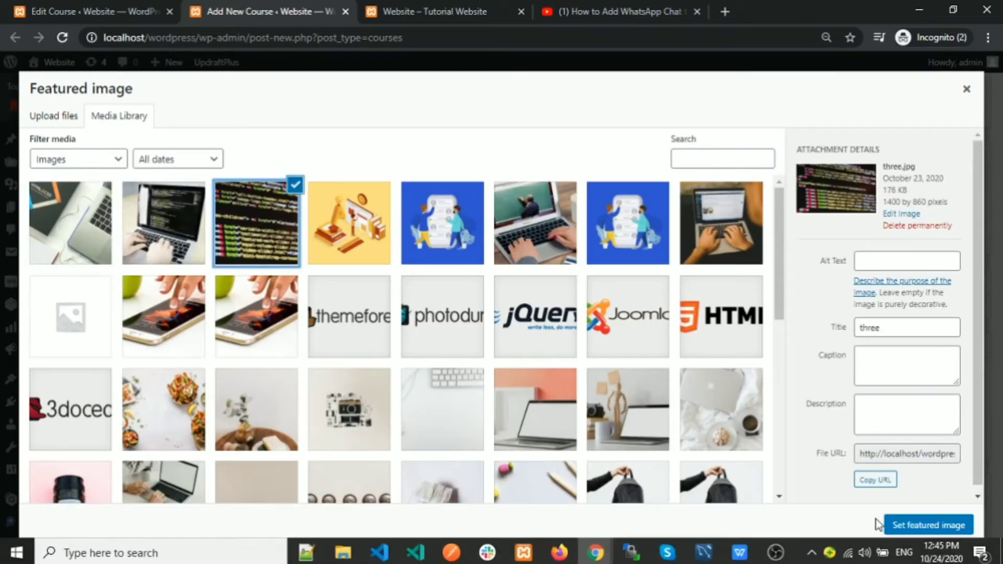
left_click(915, 526)
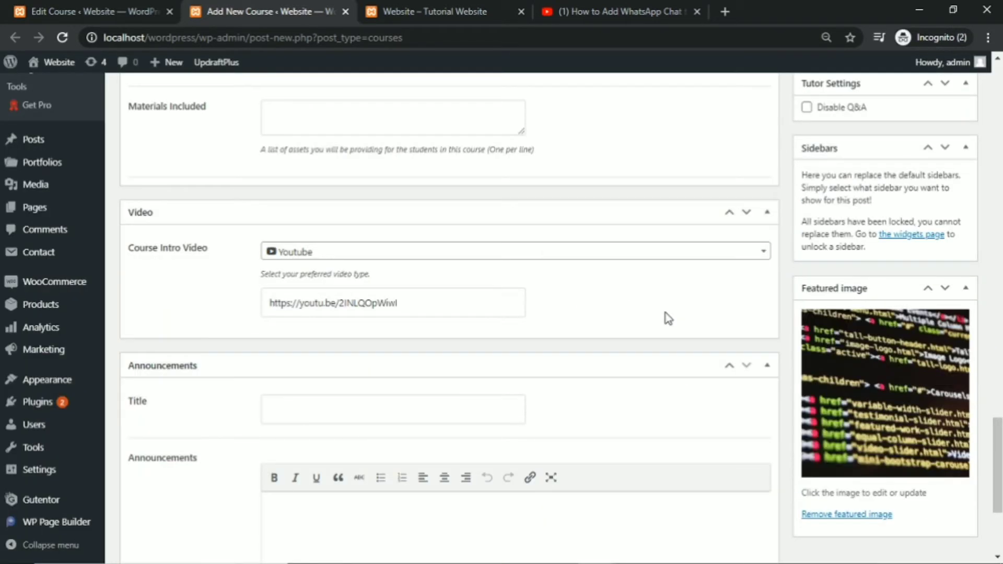
Publish the JAVA mastery course.
scroll(666, 317, "up", 15)
scroll(666, 316, "up", 10)
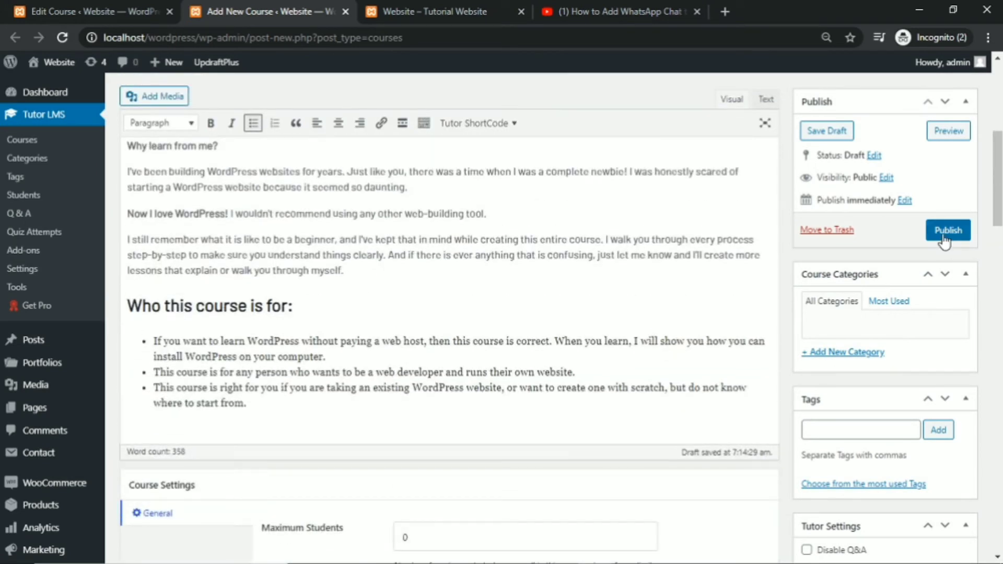
left_click(943, 234)
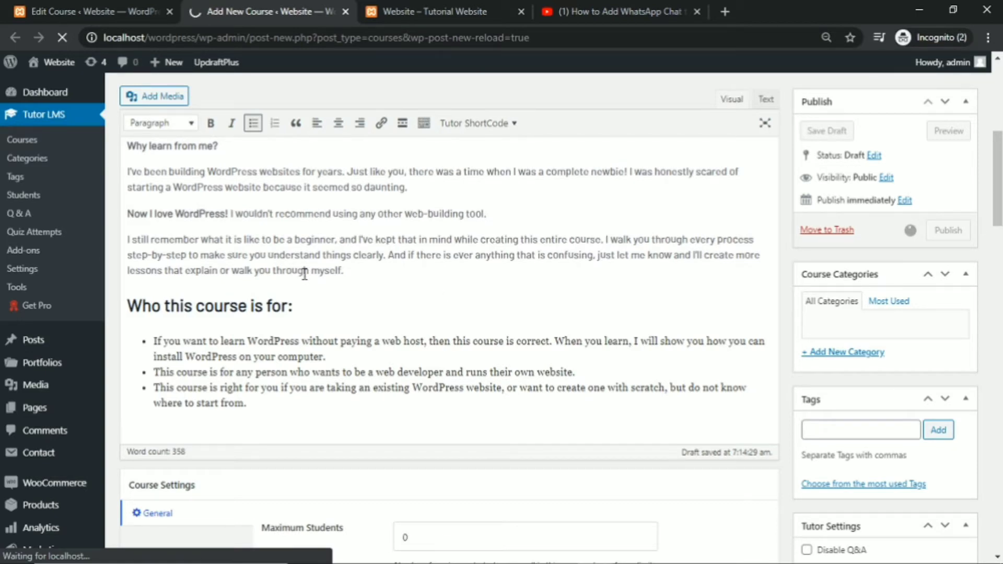
Open the JAVA mastery course's permalink in another browser tab and view the published page.
scroll(304, 274, "up", 7)
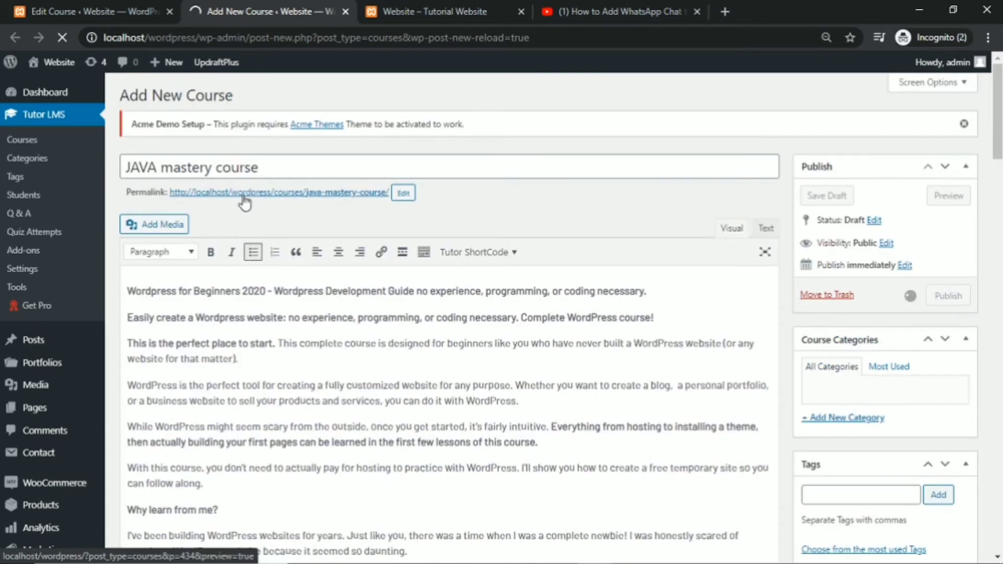
right_click(244, 202)
left_click(272, 209)
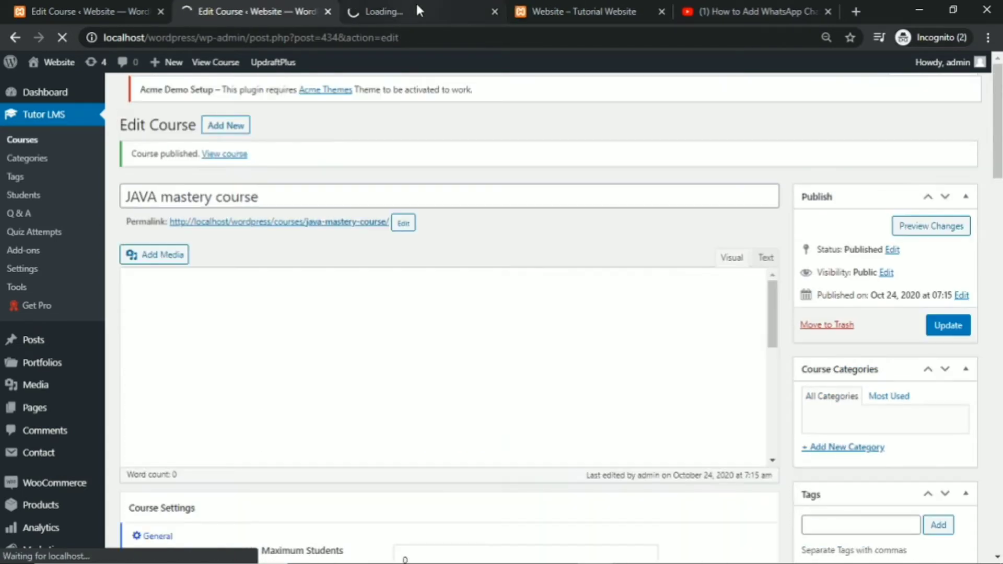
left_click(417, 6)
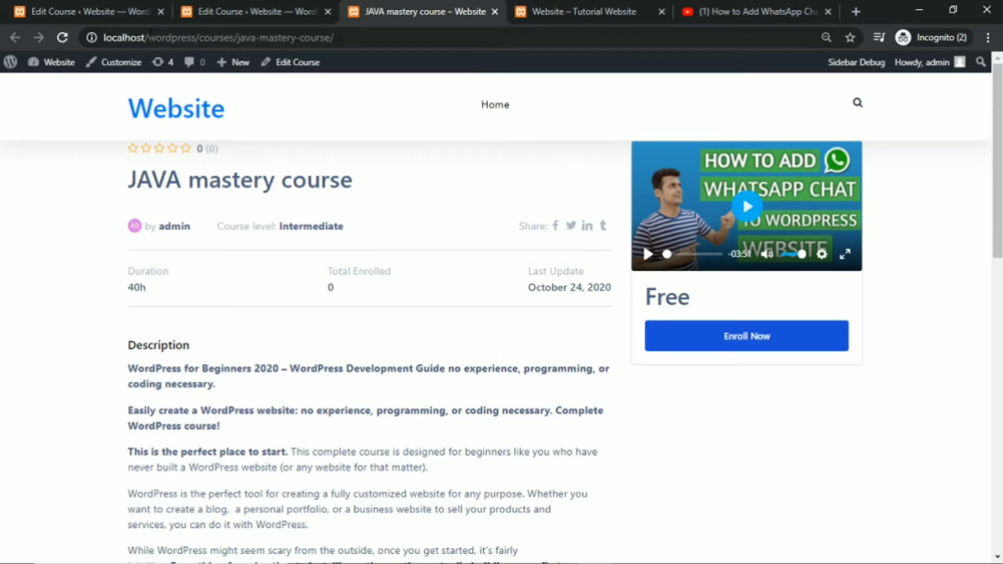
Open the site home page's editor in another browser tab and close both JAVA course tabs.
left_click(109, 9)
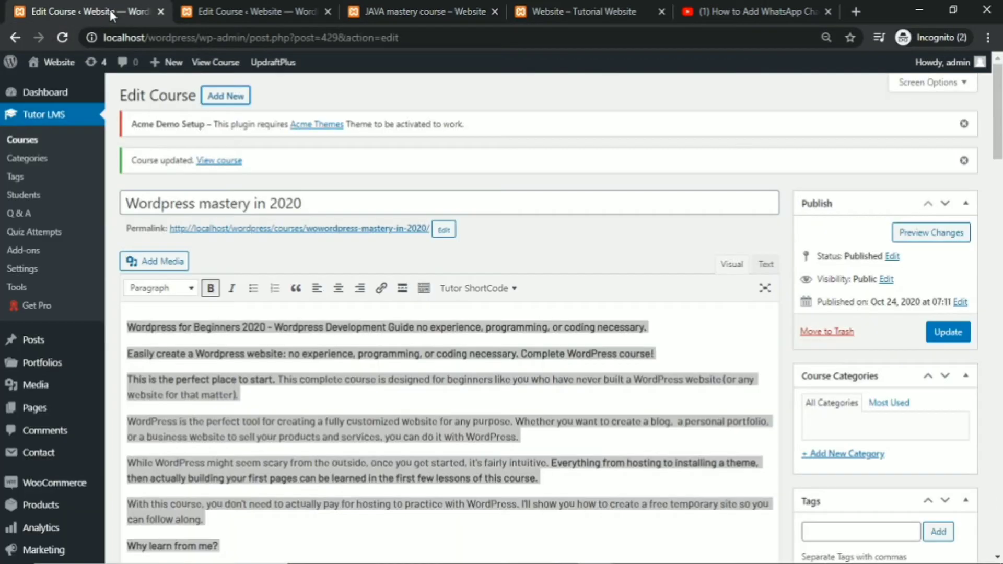
left_click(550, 16)
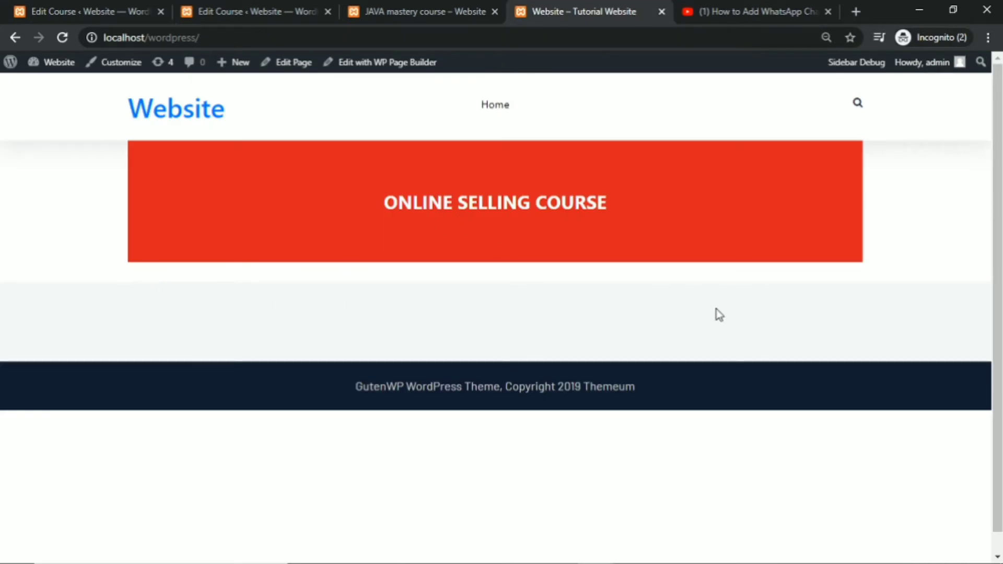
right_click(285, 68)
left_click(307, 77)
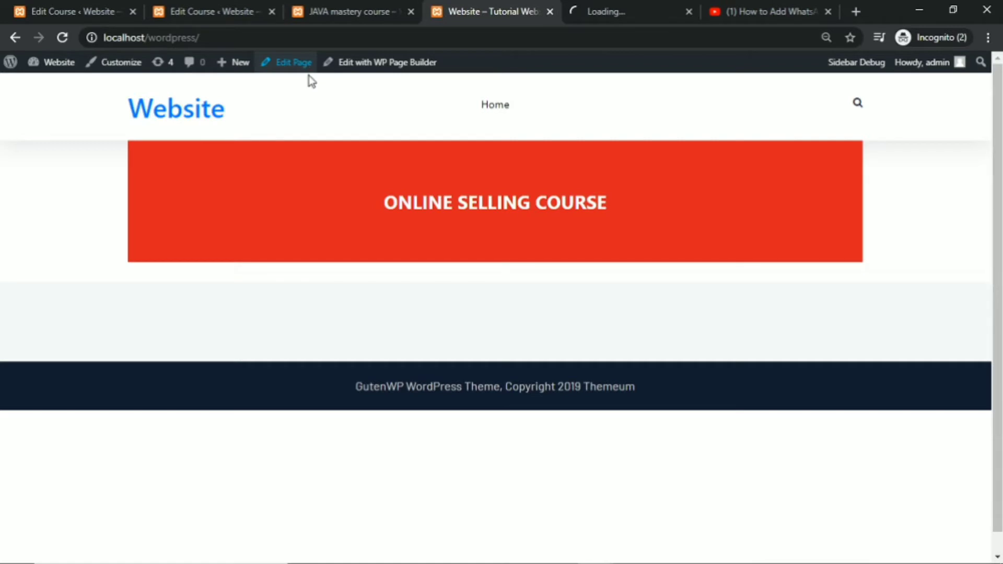
left_click(272, 11)
left_click(272, 12)
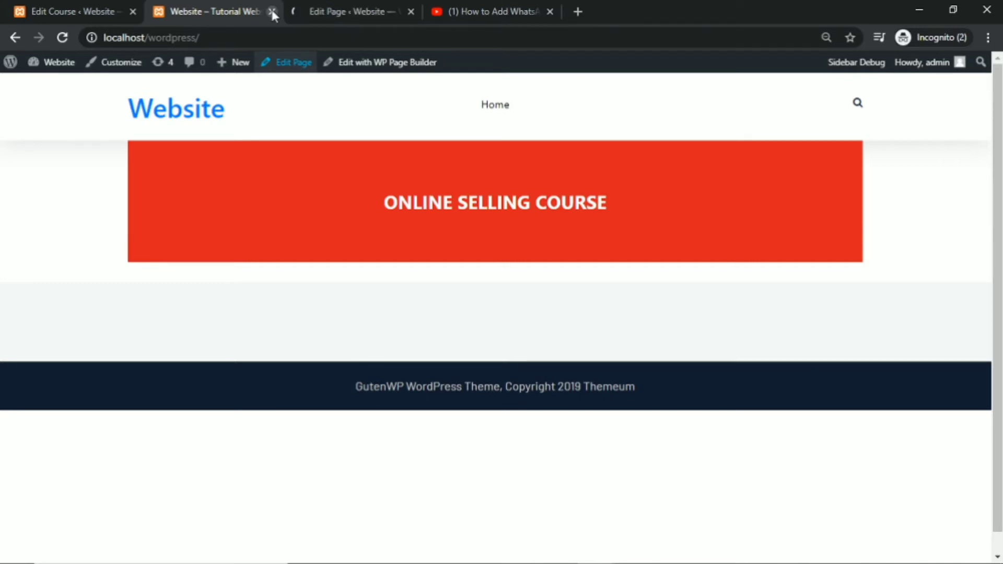
left_click(316, 17)
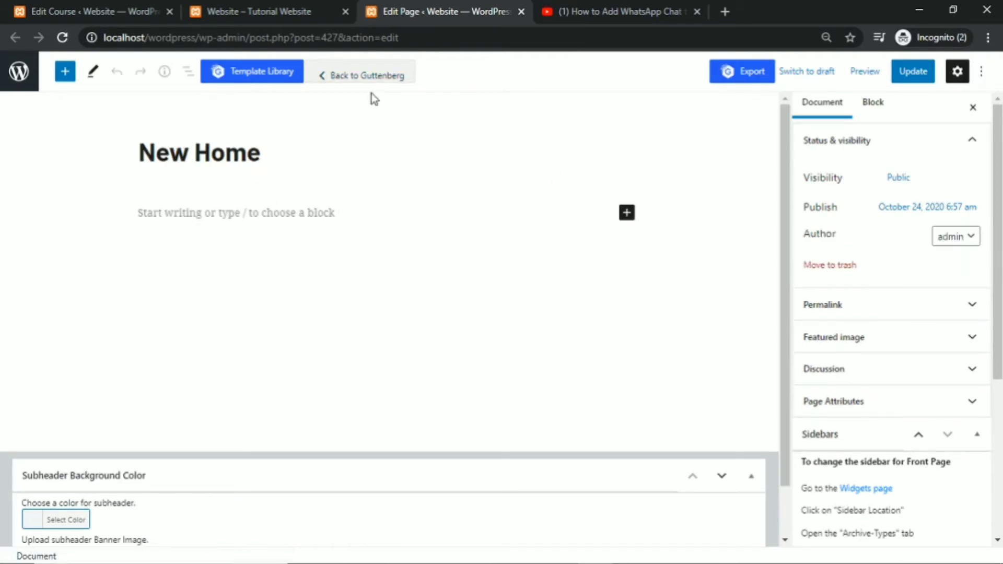
scroll(293, 274, "down", 1)
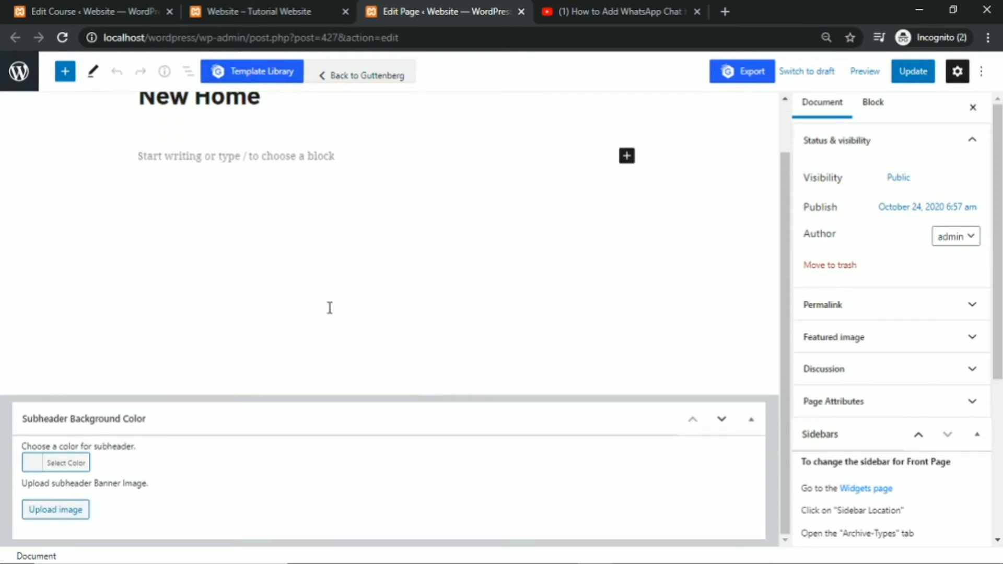
scroll(329, 307, "up", 1)
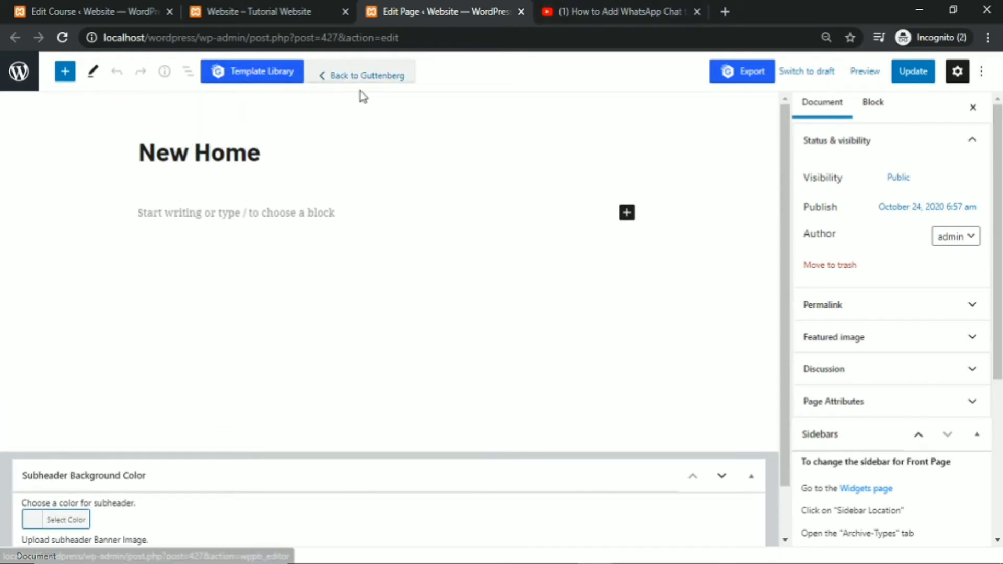
left_click(273, 215)
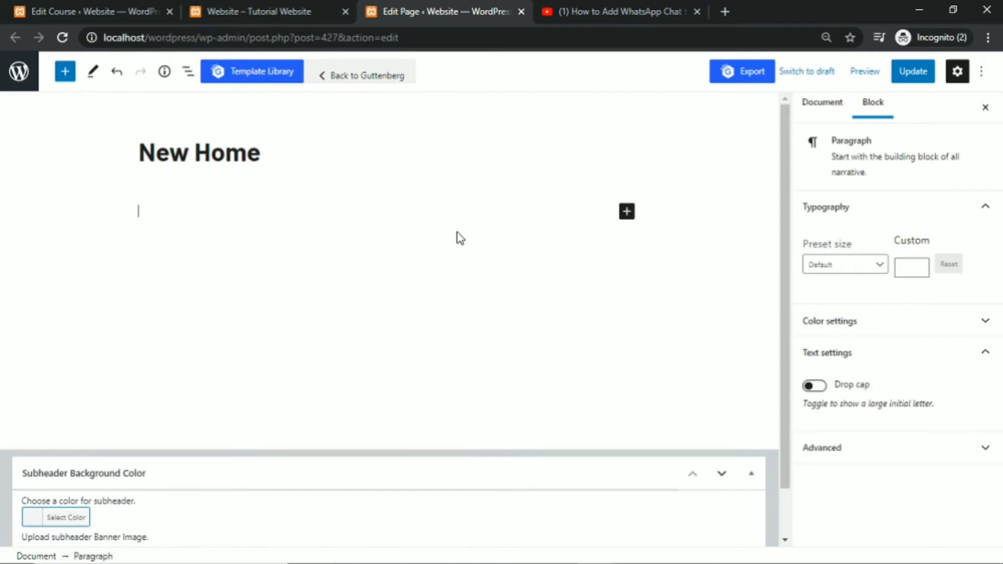
scroll(412, 222, "down", 1)
scroll(408, 189, "up", 1)
Open the home page in WP Page Builder and close the block editor tab, discarding its unsaved changes.
left_click(267, 13)
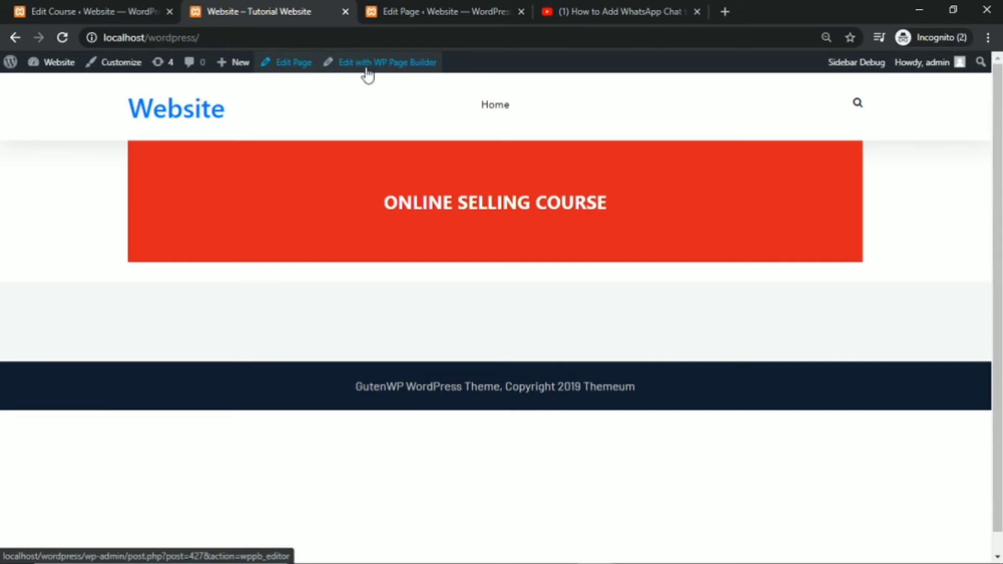
left_click(403, 65)
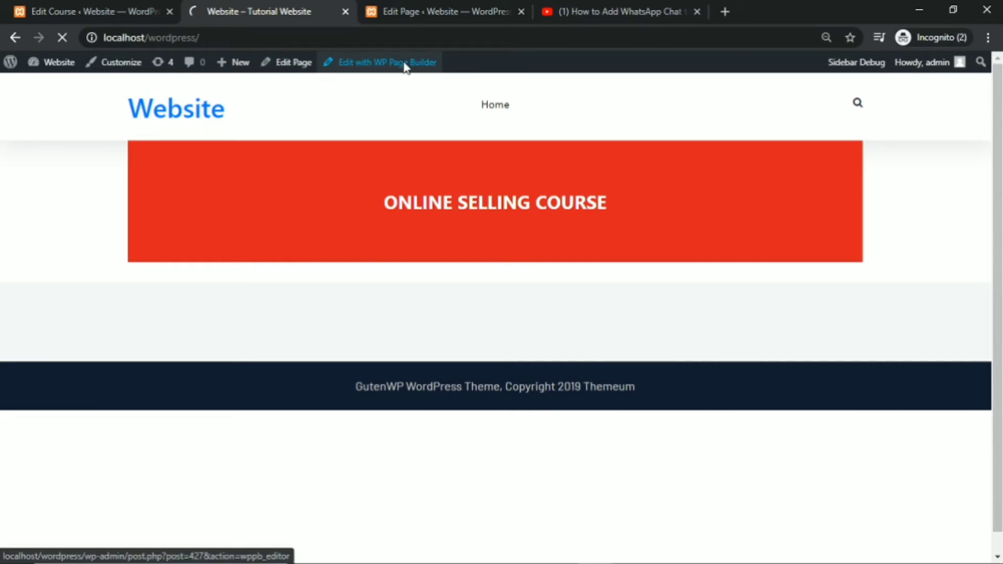
left_click(521, 12)
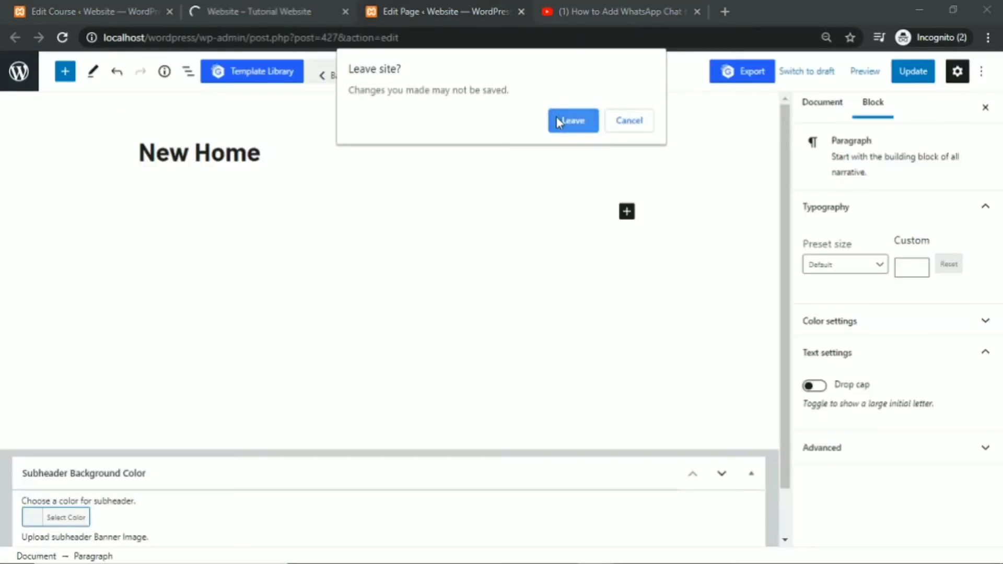
left_click(571, 121)
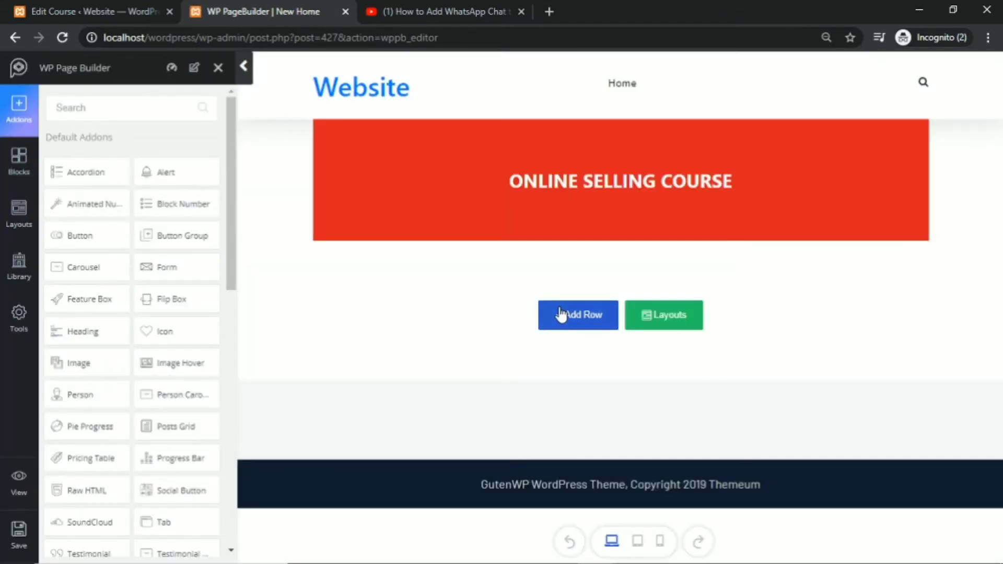
Add a single-column row below the ONLINE SELLING COURSE banner and place a Heading addon in it.
left_click(561, 314)
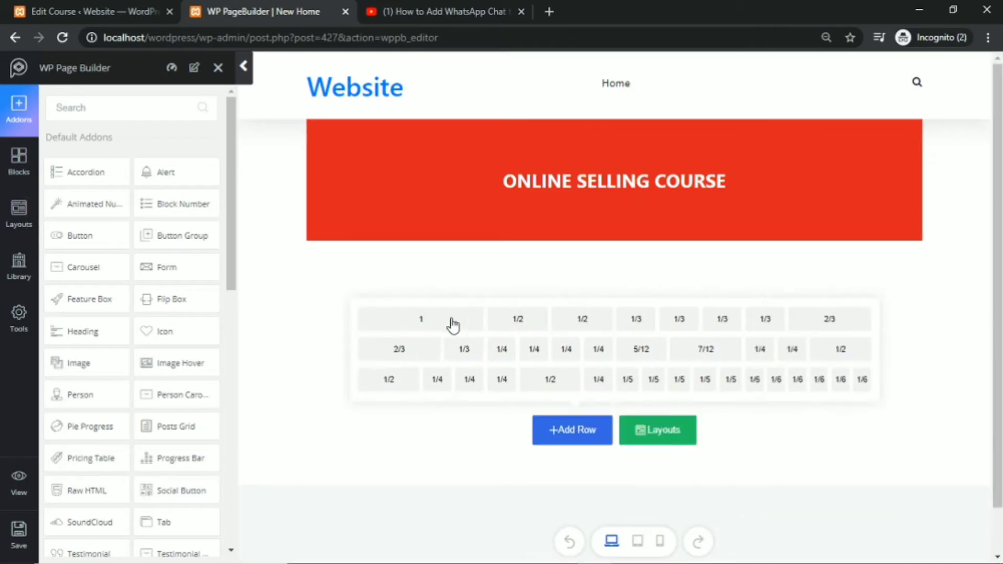
left_click(427, 327)
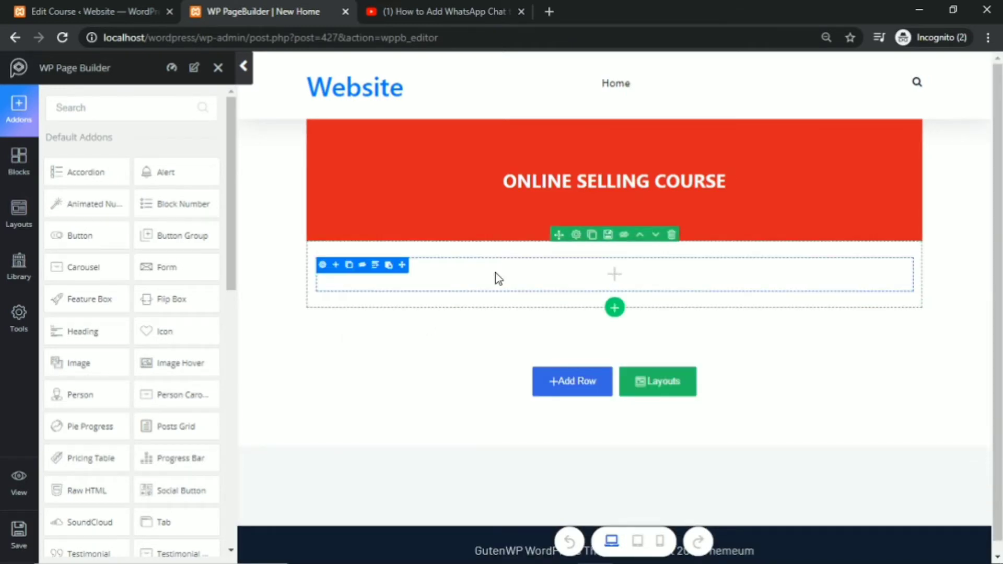
type("Hea")
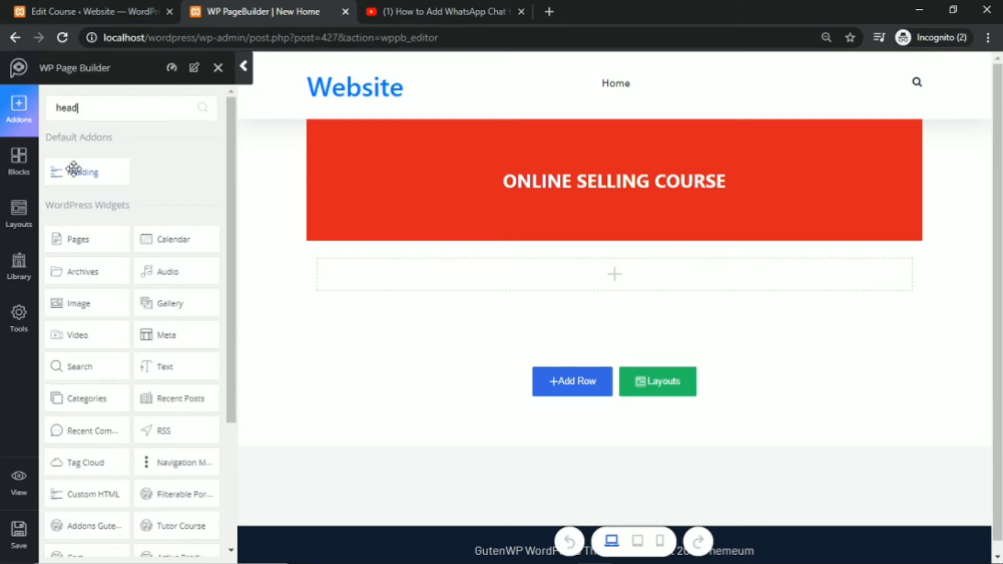
mouse_move(74, 169)
left_mouse_down()
mouse_move(226, 176)
mouse_move(631, 263)
left_mouse_up()
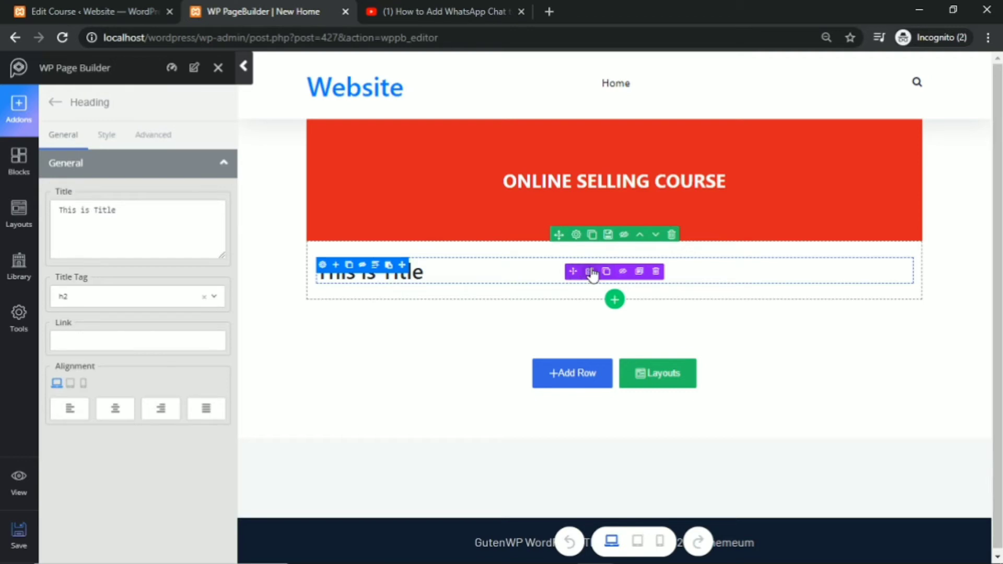
Set the heading's title to "MY COURSES", centre it and save the page.
left_click_drag(127, 213, 48, 217)
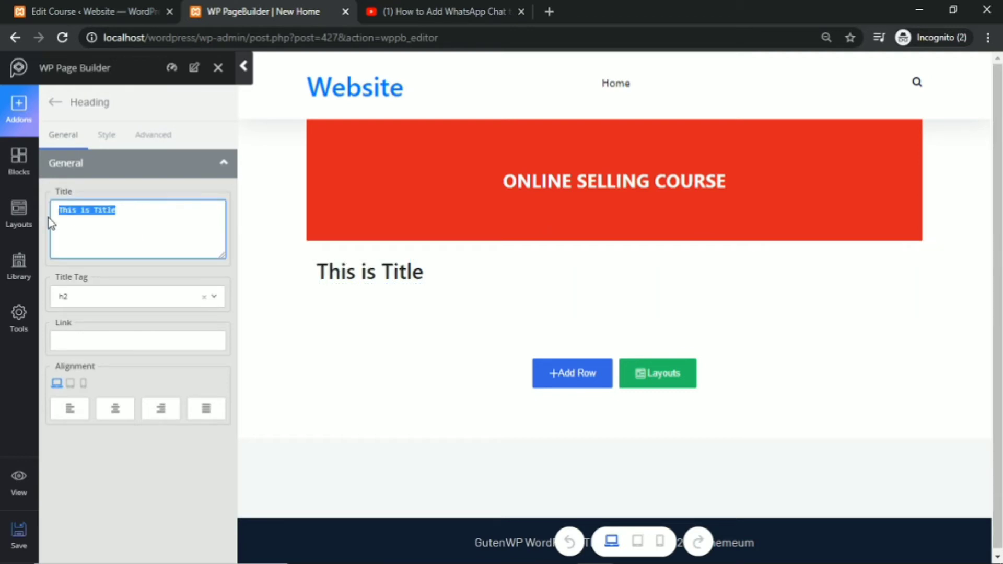
type("MY COURSES")
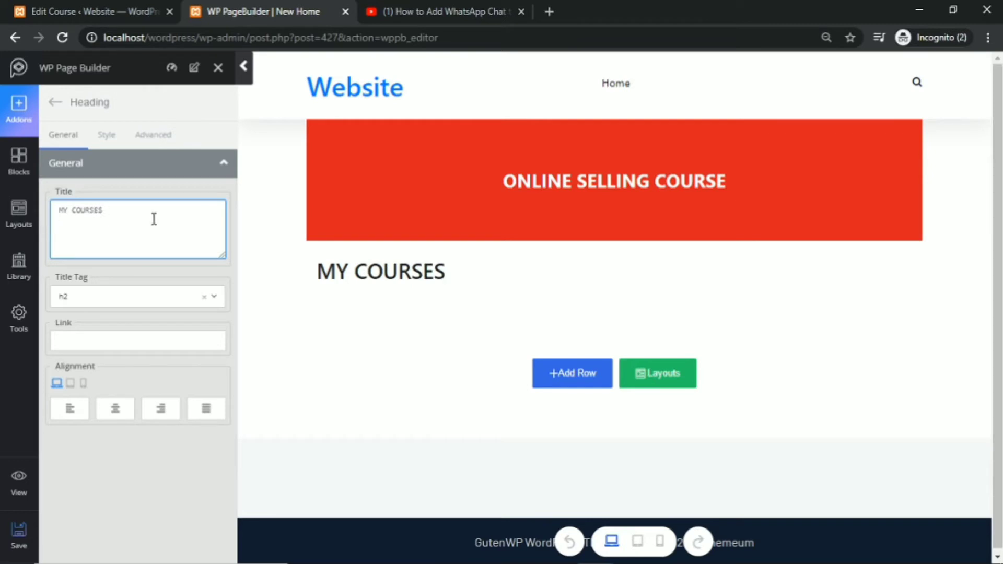
left_click(115, 408)
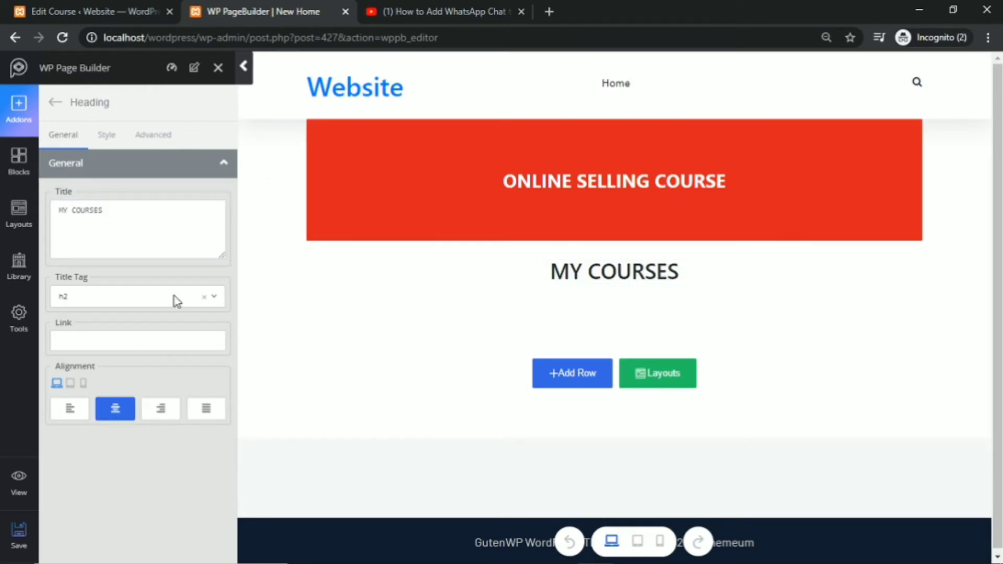
left_click(21, 534)
Open localhost/wordpress/ in a new browser tab and view the live home page.
left_click(549, 10)
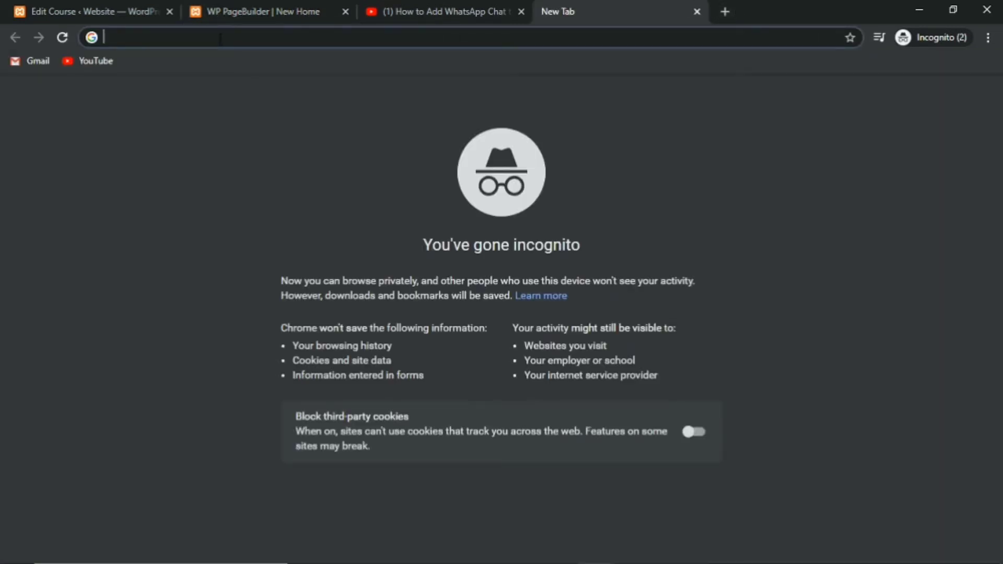
type("LOcalhost/wordpress/")
key("Return")
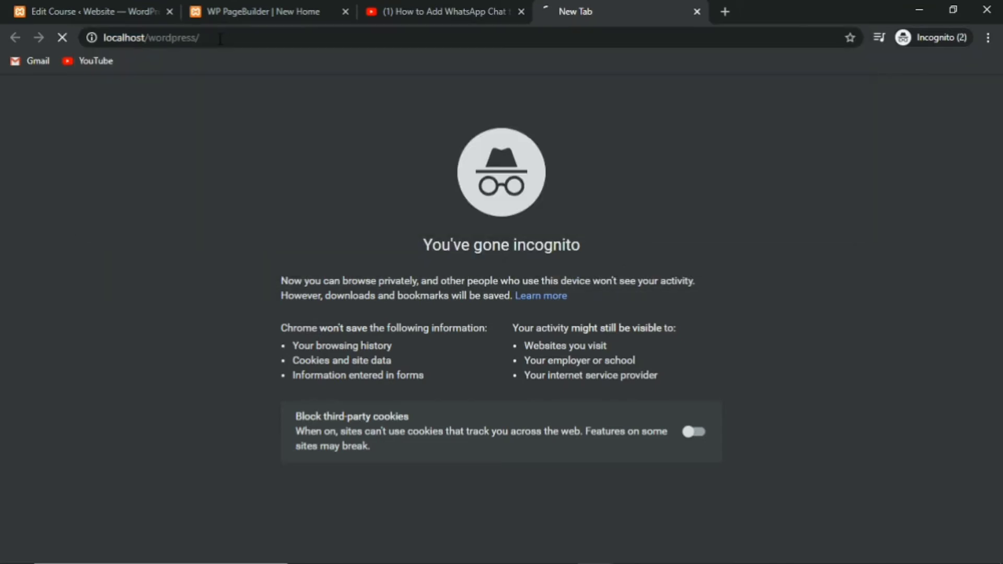
left_click(287, 9)
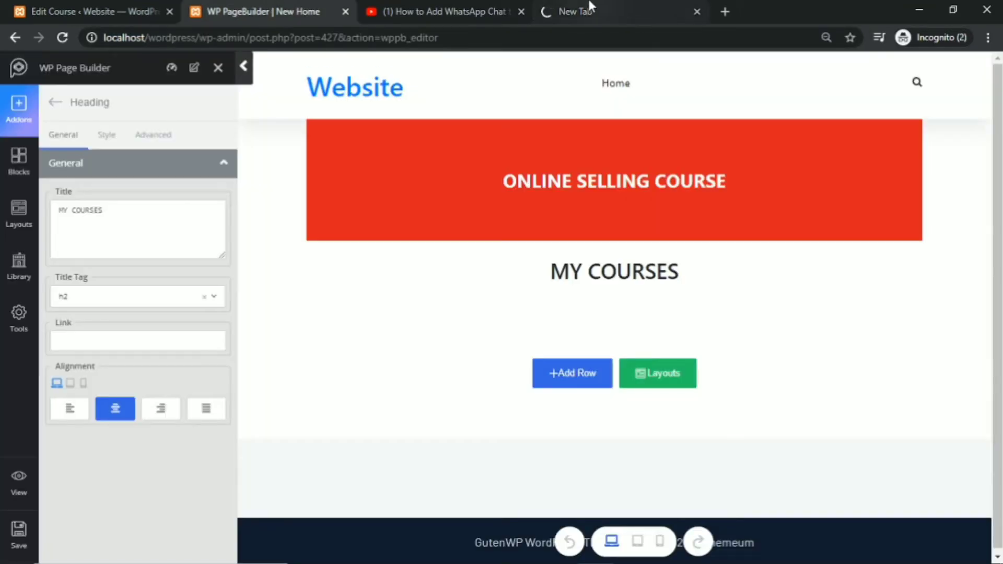
left_click(619, 6)
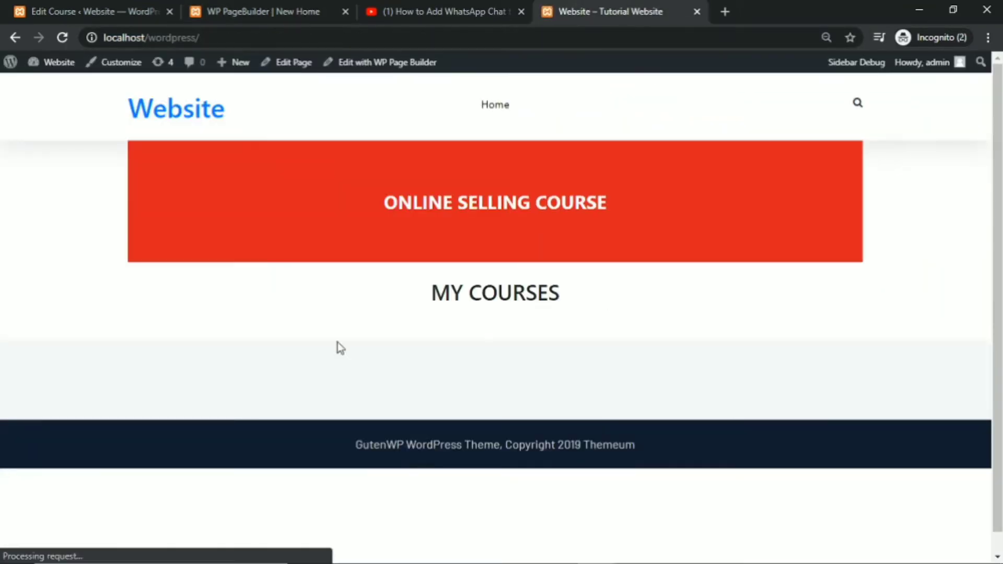
Back in the page builder, add a single-column row below the MY COURSES heading and place a Text Block addon in it.
left_click(290, 12)
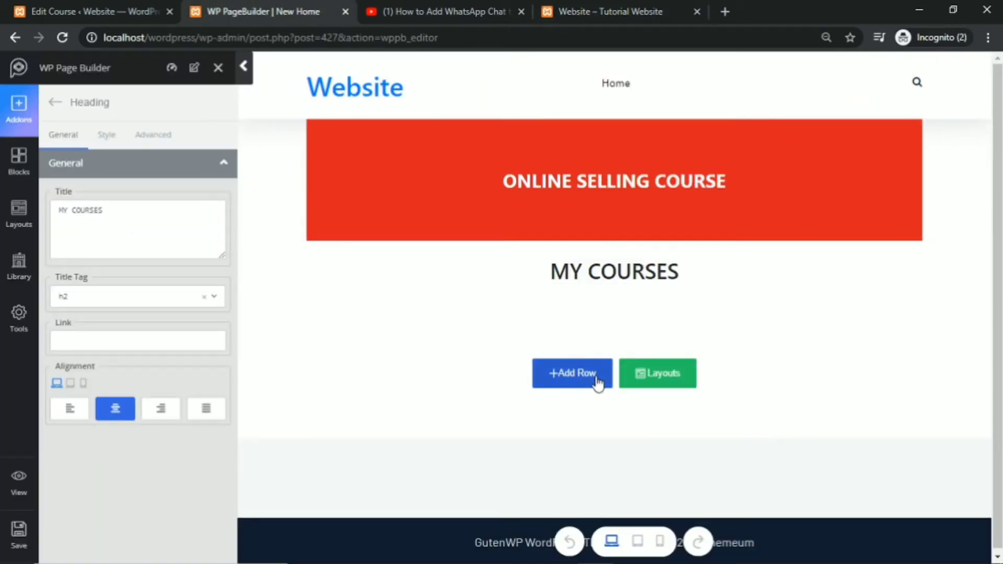
left_click(580, 380)
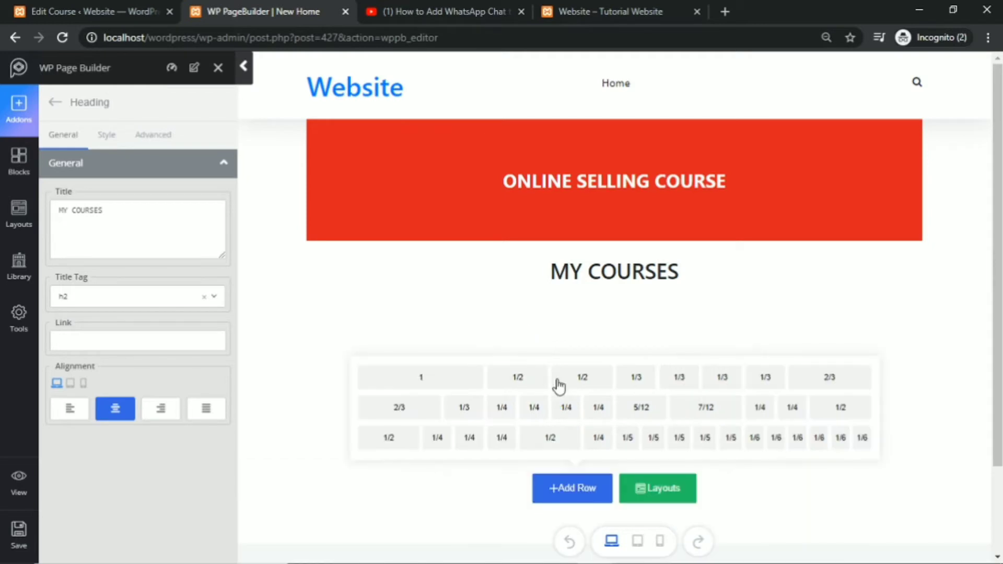
left_click(415, 378)
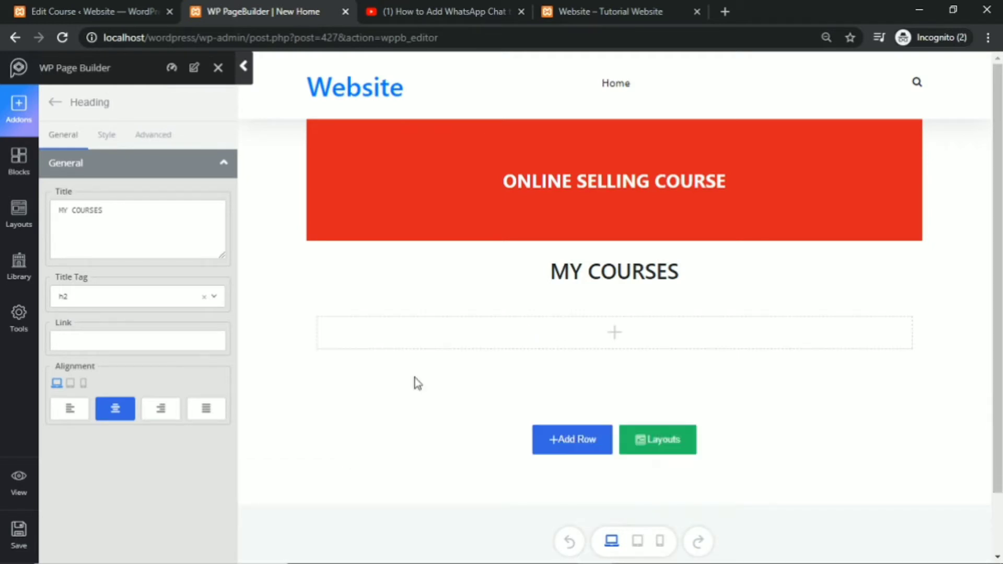
mouse_move(631, 345)
left_click(19, 105)
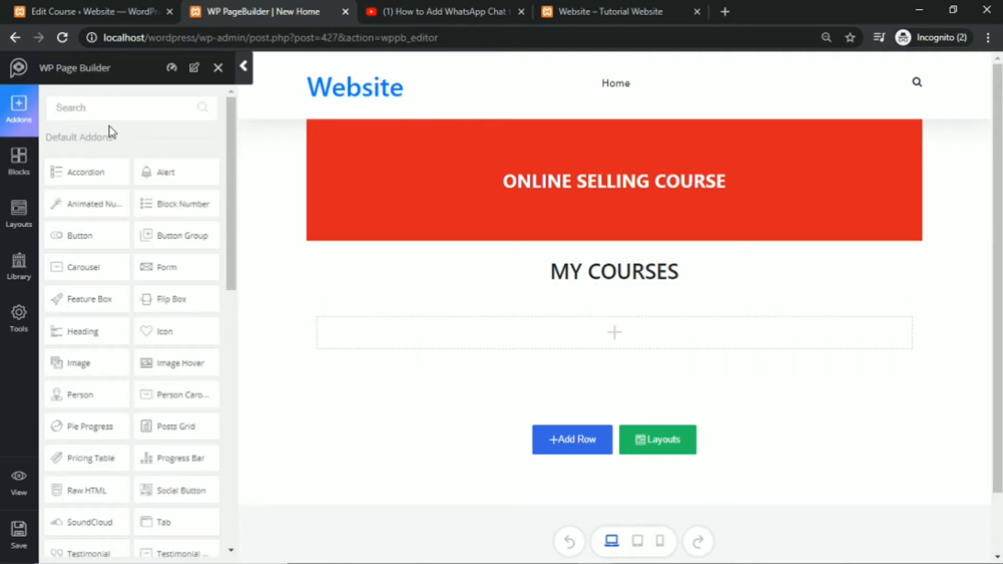
type("TEXT")
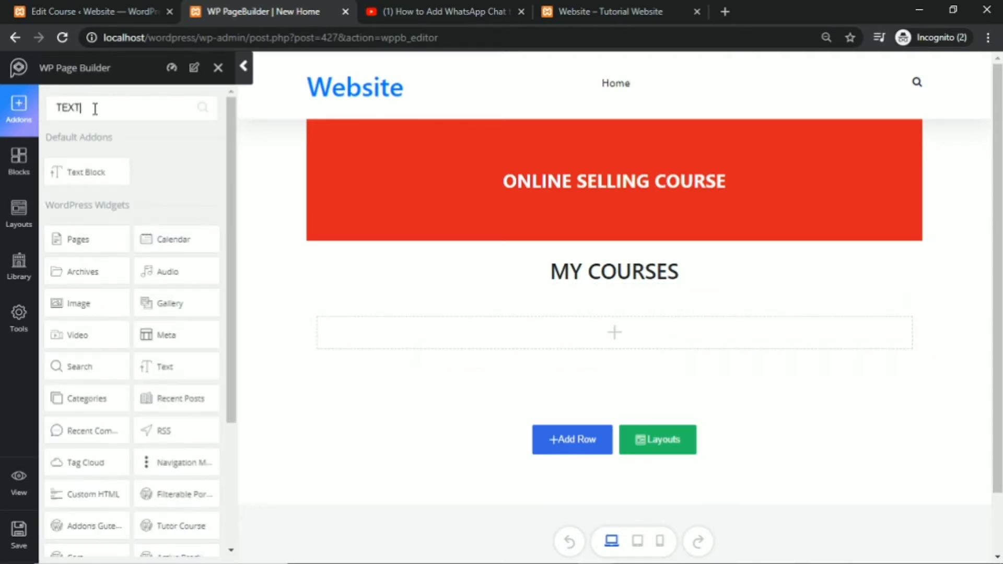
left_click_drag(84, 167, 621, 321)
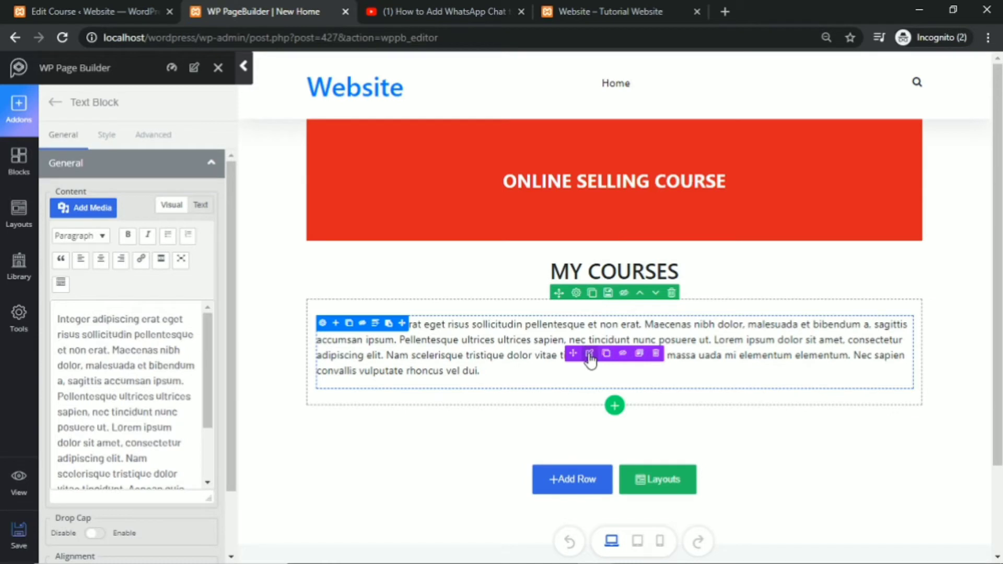
Replace the text block's placeholder paragraph with "tutor_" and select the new text.
left_click_drag(60, 317, 188, 479)
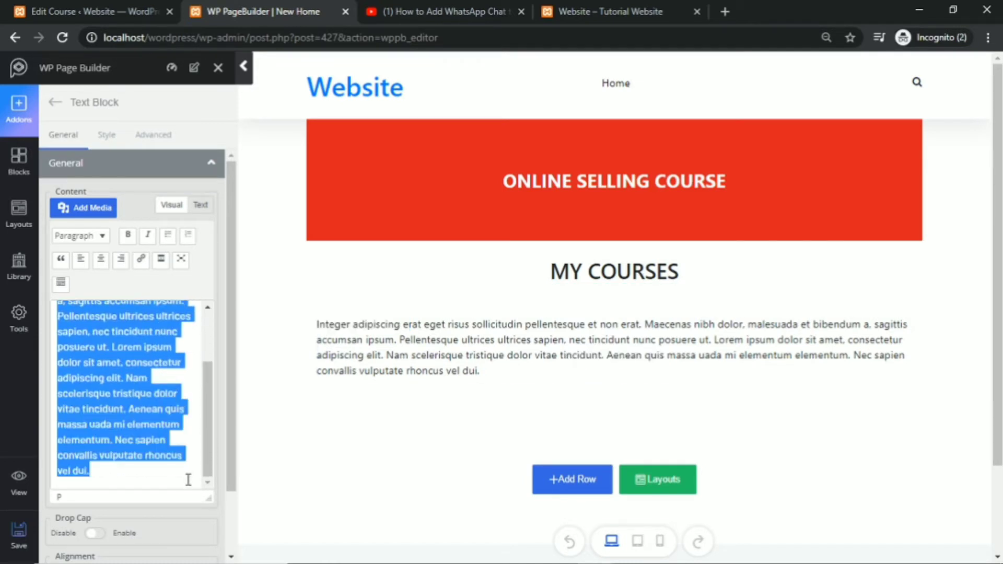
key("BackSpace")
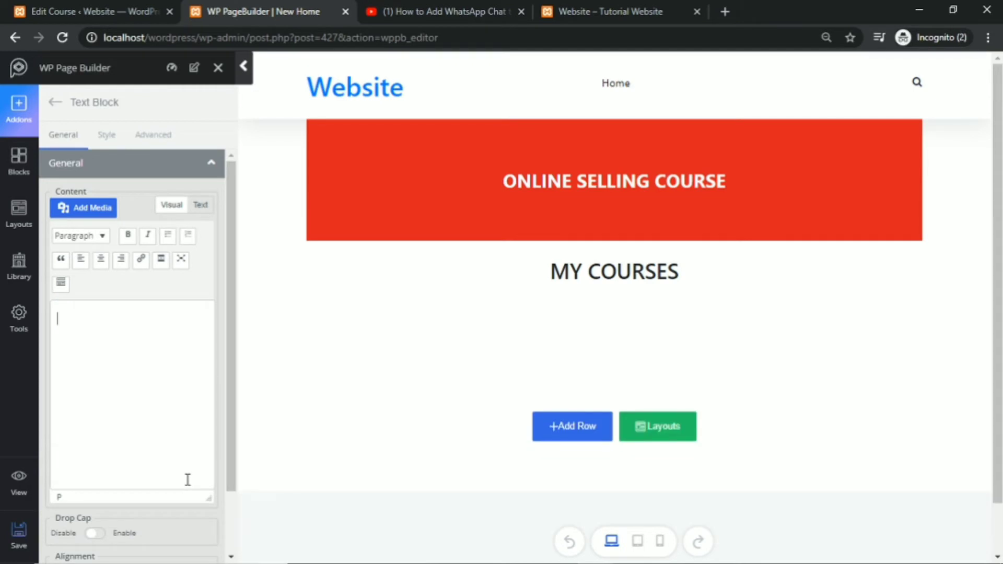
type("tutor_")
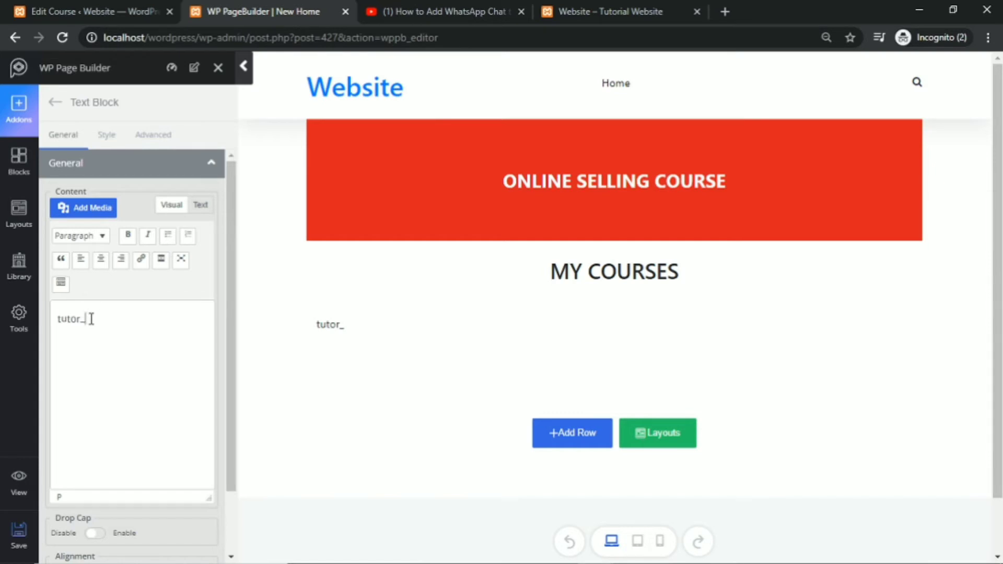
left_click_drag(91, 318, 56, 319)
left_click(99, 321)
double_click(80, 321)
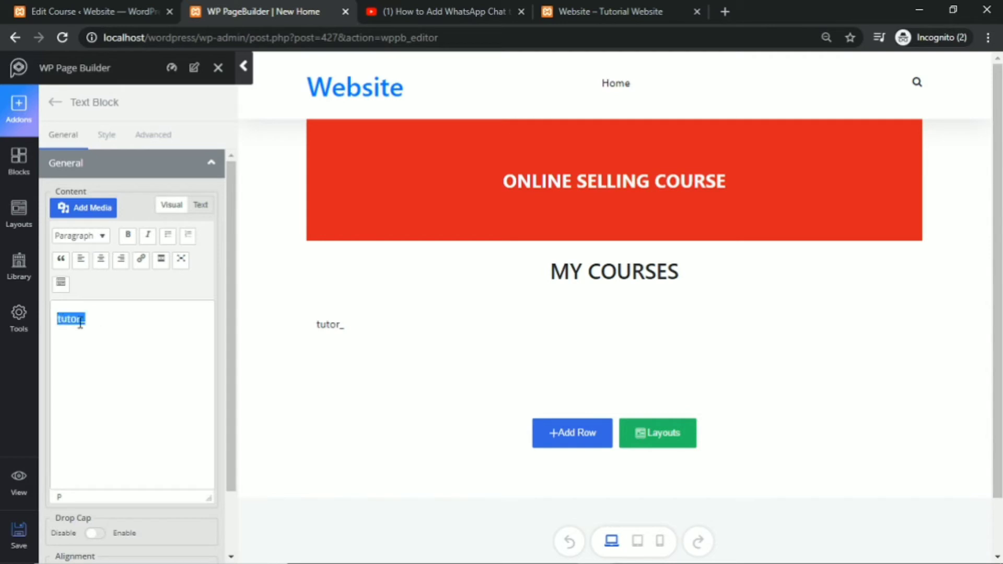
In the course editor's browser tab, go to the installed plugins list and open the Tutor LMS documentation.
left_click(111, 6)
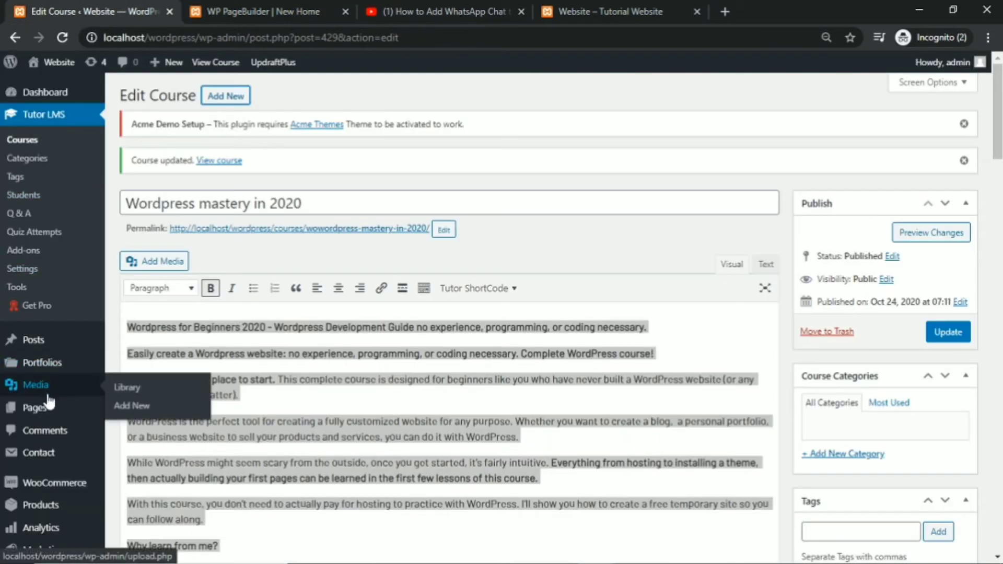
scroll(48, 449, "down", 2)
scroll(48, 492, "down", 2)
mouse_move(43, 456)
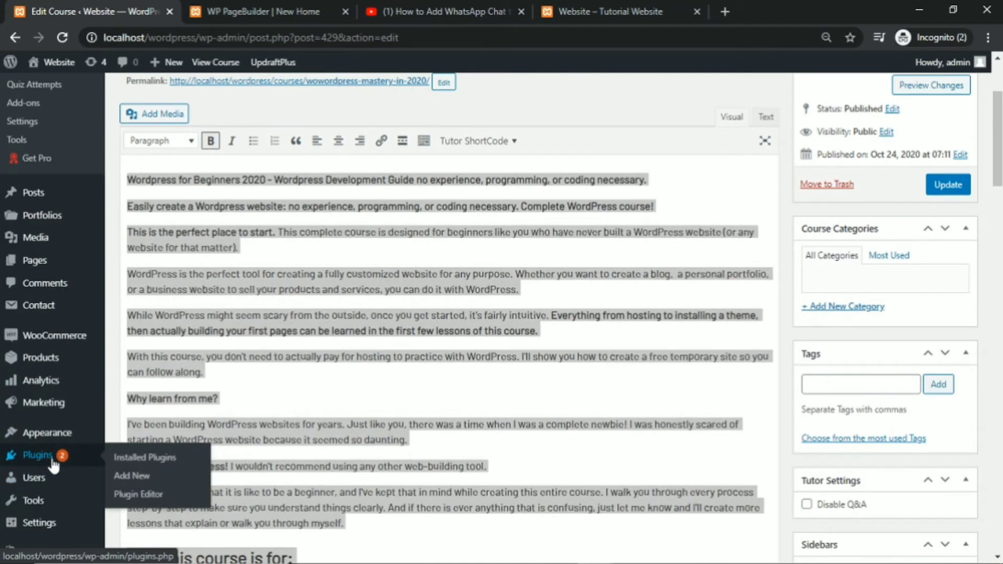
left_click(122, 461)
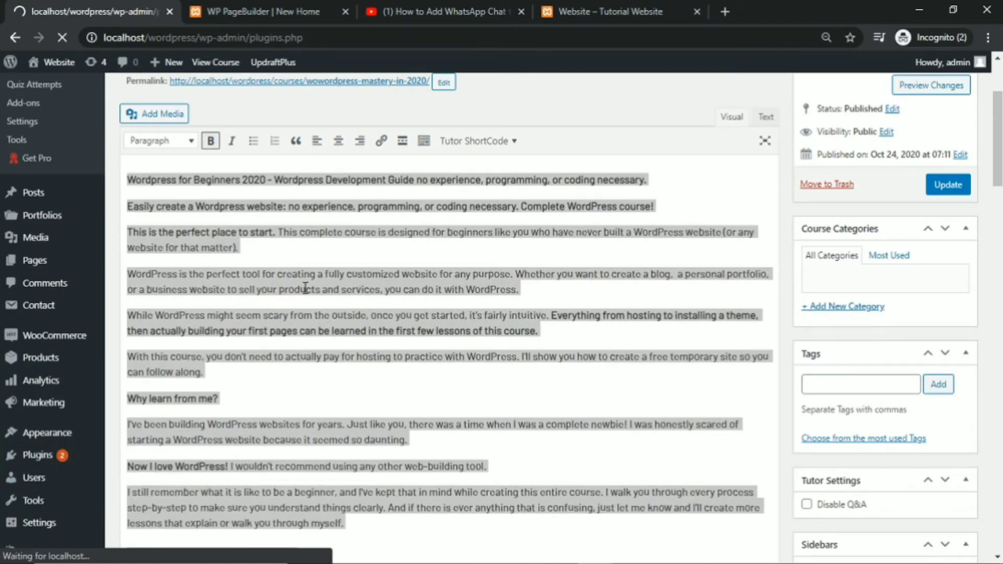
scroll(293, 321, "down", 10)
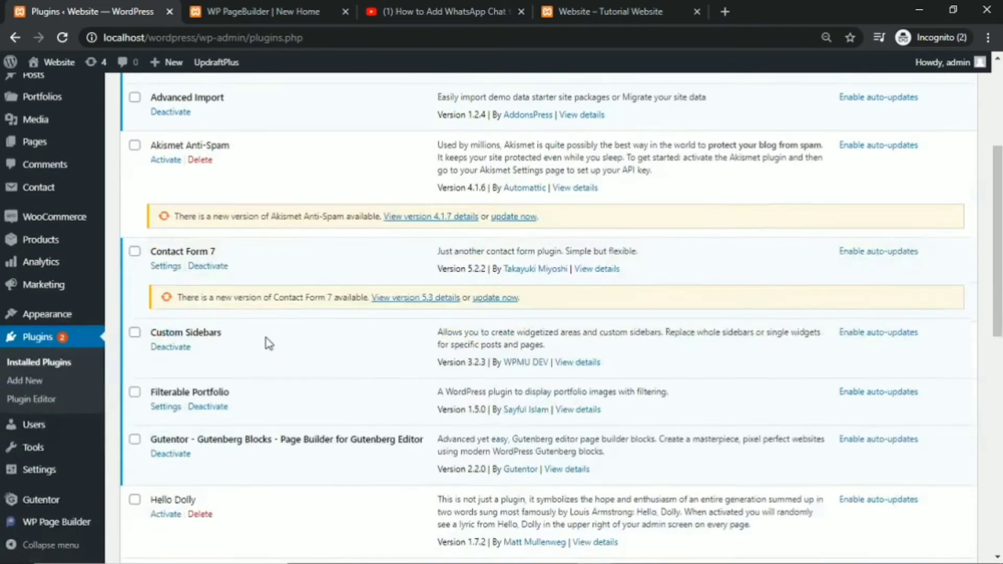
scroll(267, 339, "down", 3)
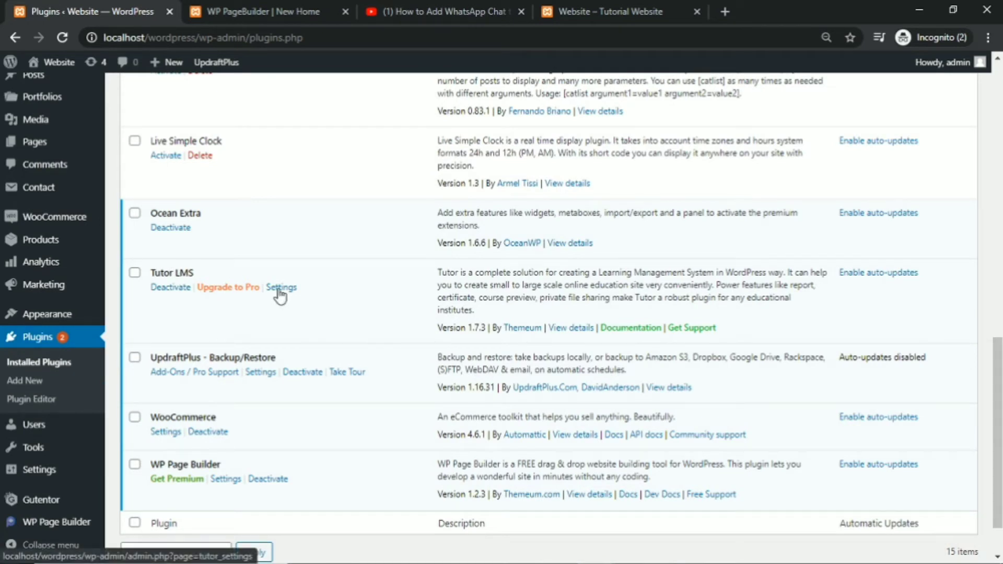
left_click(620, 329)
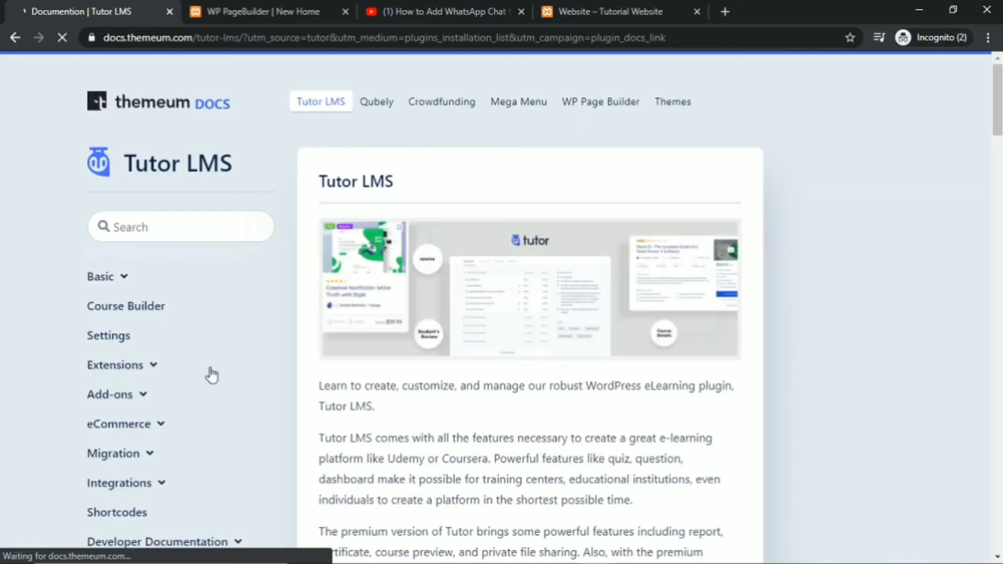
Open the documentation's Shortcodes page and copy the example tutor_course shortcode from the Courses section.
scroll(228, 324, "down", 3)
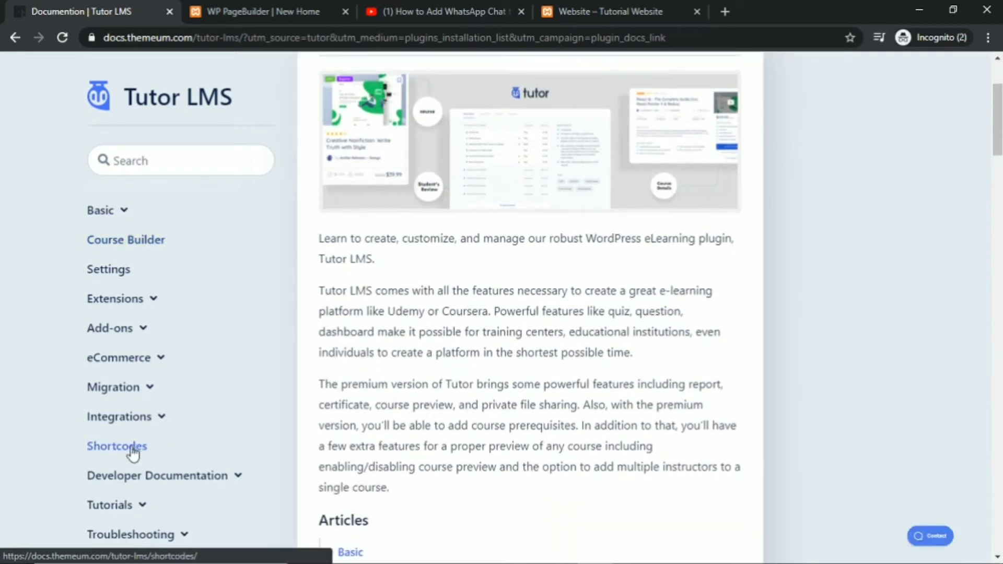
left_click(133, 449)
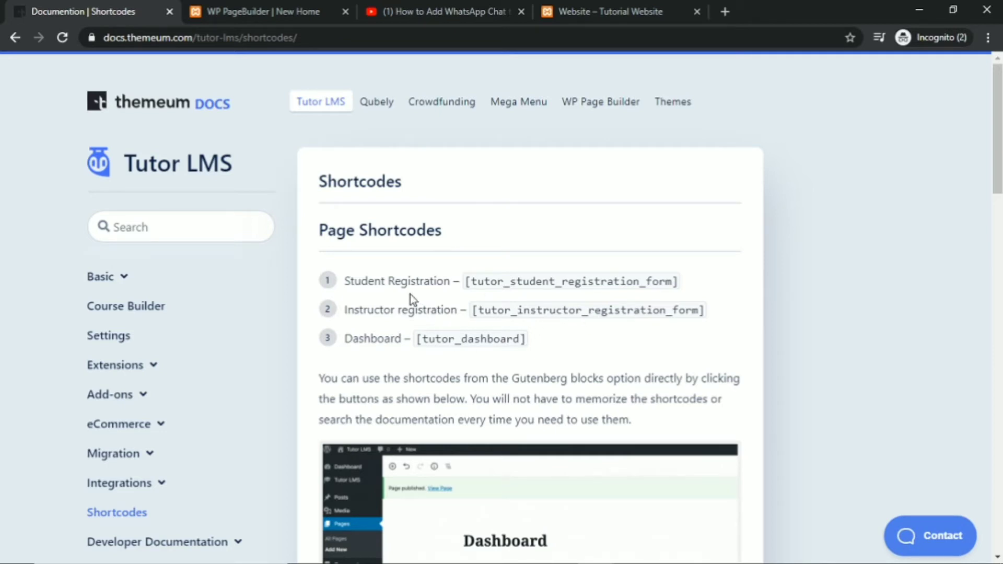
scroll(385, 275, "down", 3)
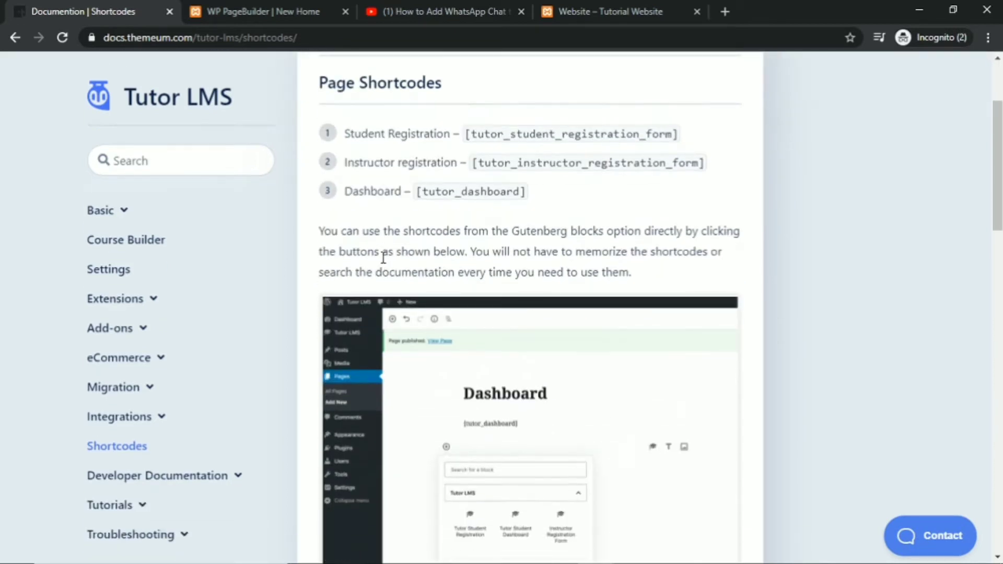
scroll(384, 257, "down", 10)
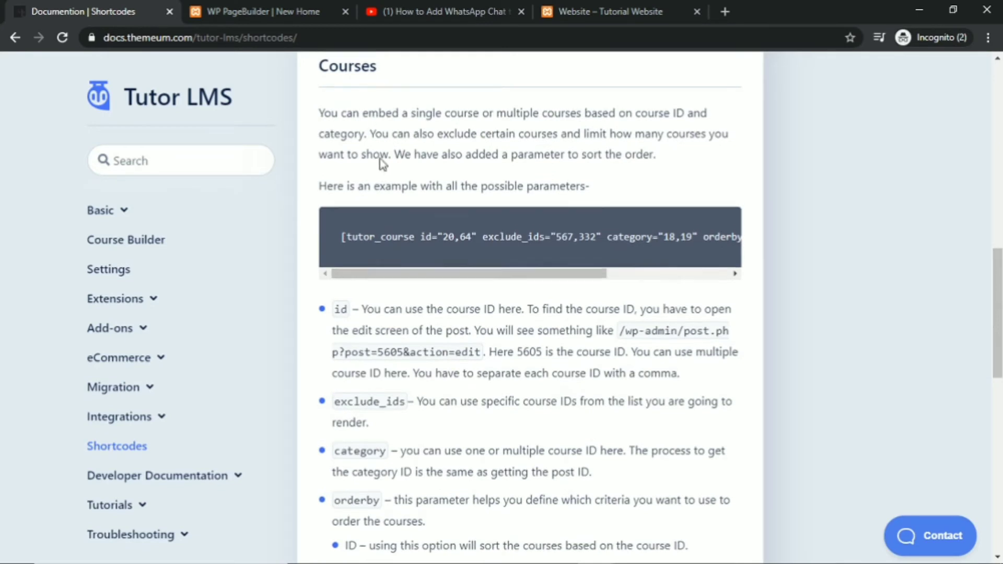
scroll(380, 159, "up", 1)
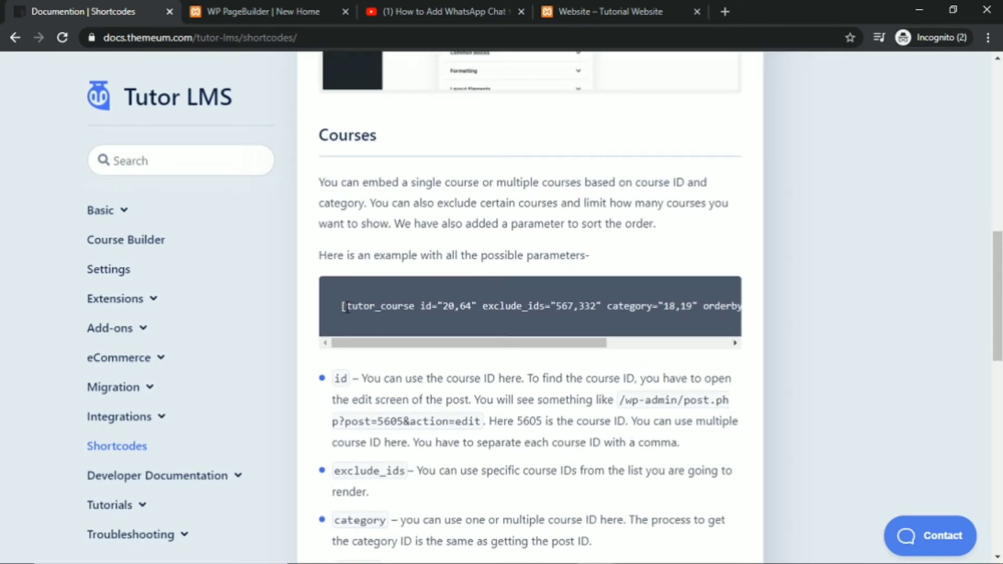
left_click_drag(421, 306, 823, 320)
key("ctrl+c")
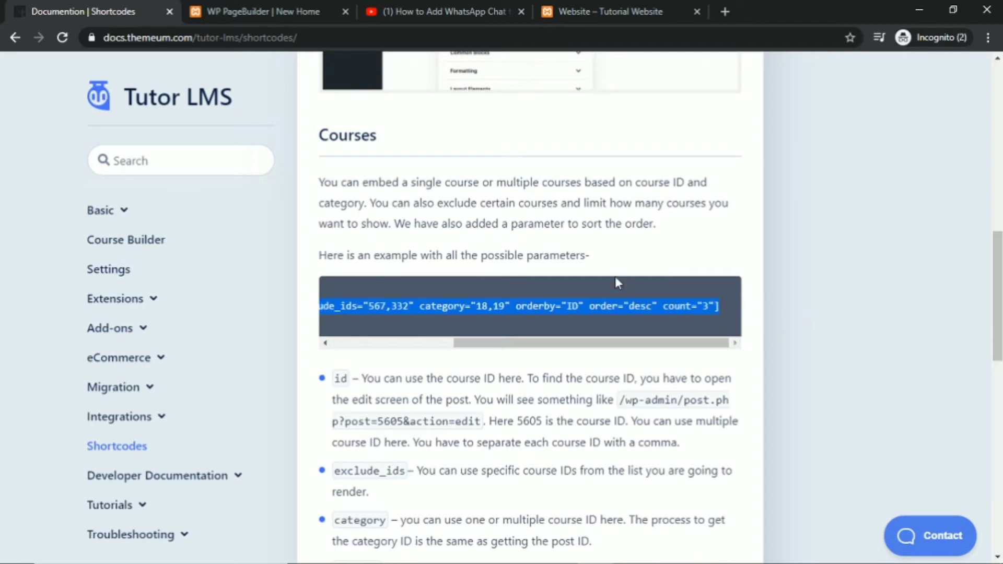
Return to the page builder and replace "tutor_" in the text block with the copied tutor_course shortcode.
left_click(565, 8)
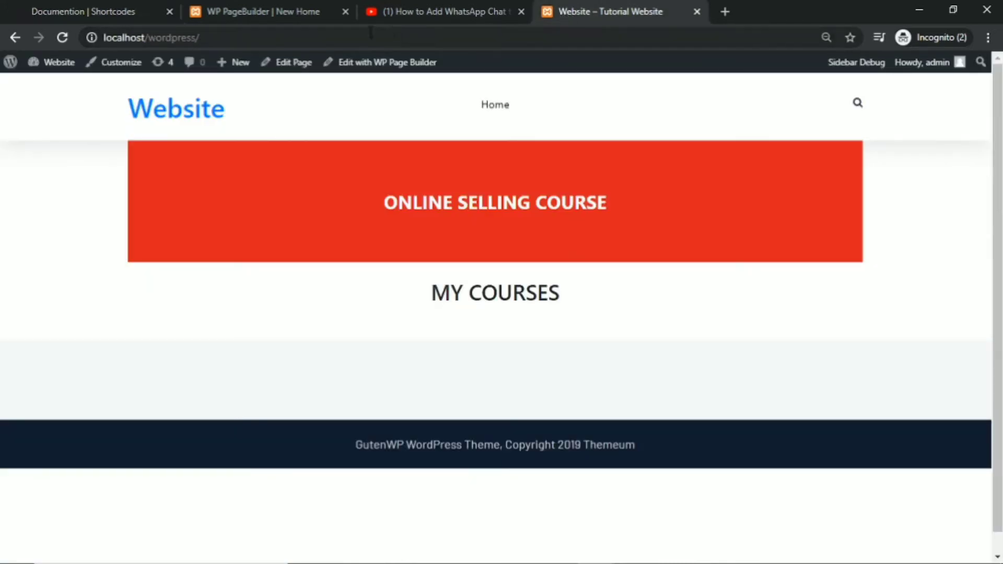
left_click(300, 14)
double_click(112, 325)
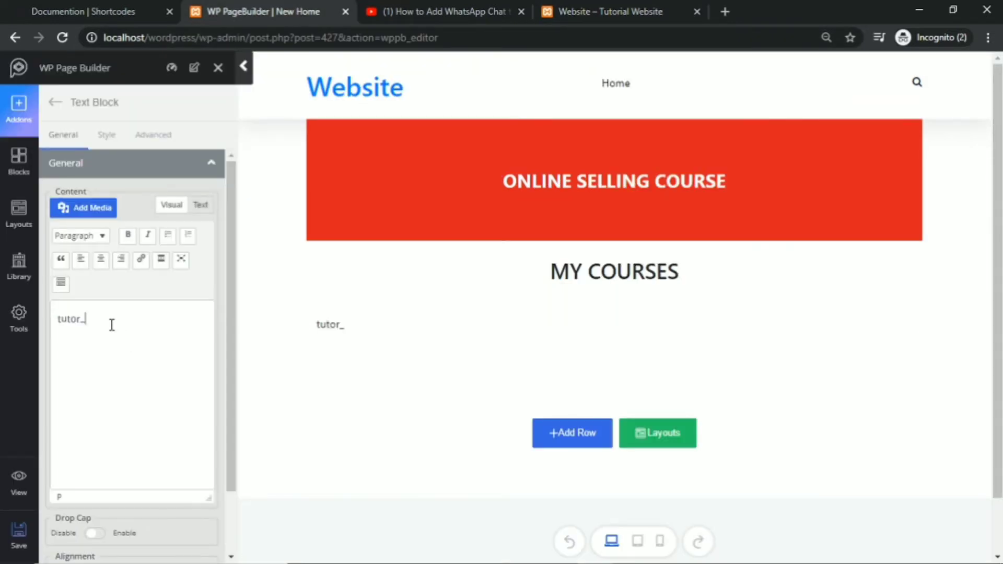
key("ctrl+v")
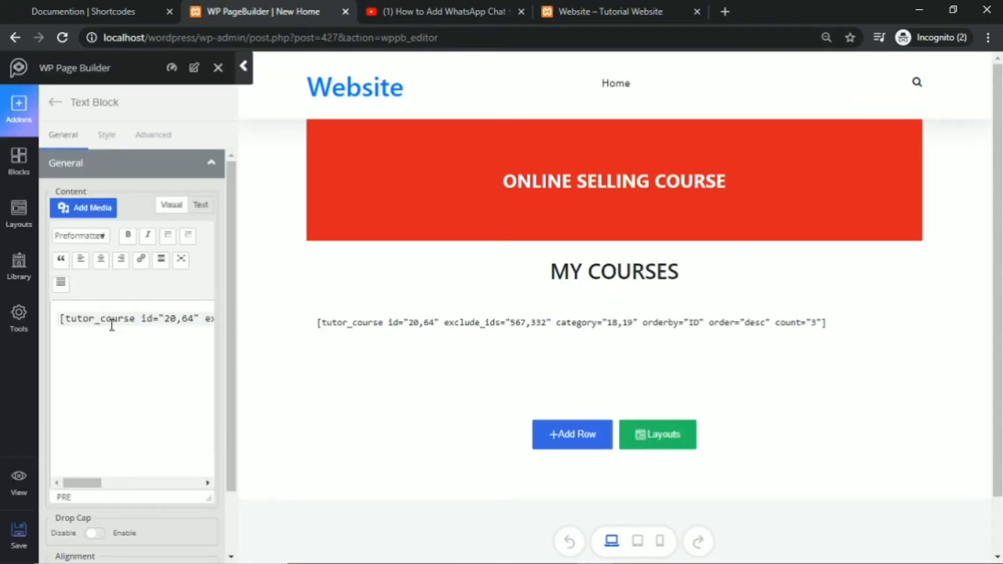
Delete the parameters after tutor_course in the pasted shortcode, starting with id, exclude_ids, category and orderby.
left_click(140, 316)
key("Delete")
key("Delete")
key("Delete")
key("Delete")
key("Delete")
key("Delete")
key("Delete")
key("Delete")
key("Delete")
key("Delete")
key("Delete")
key("Delete")
key("Delete")
key("Delete")
key("Delete")
key("Delete")
key("Delete")
key("Delete")
key("Delete")
key("Delete")
key("Delete")
key("Delete")
key("Delete")
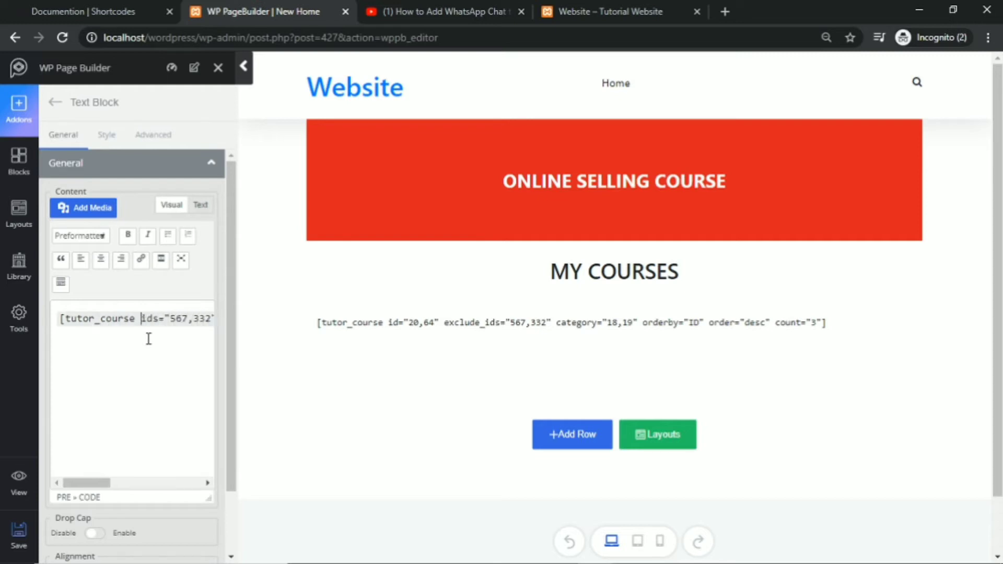
key("Delete")
key("Delete")
key("Delete")
key("Delete")
key("Delete")
key("Delete")
key("Delete")
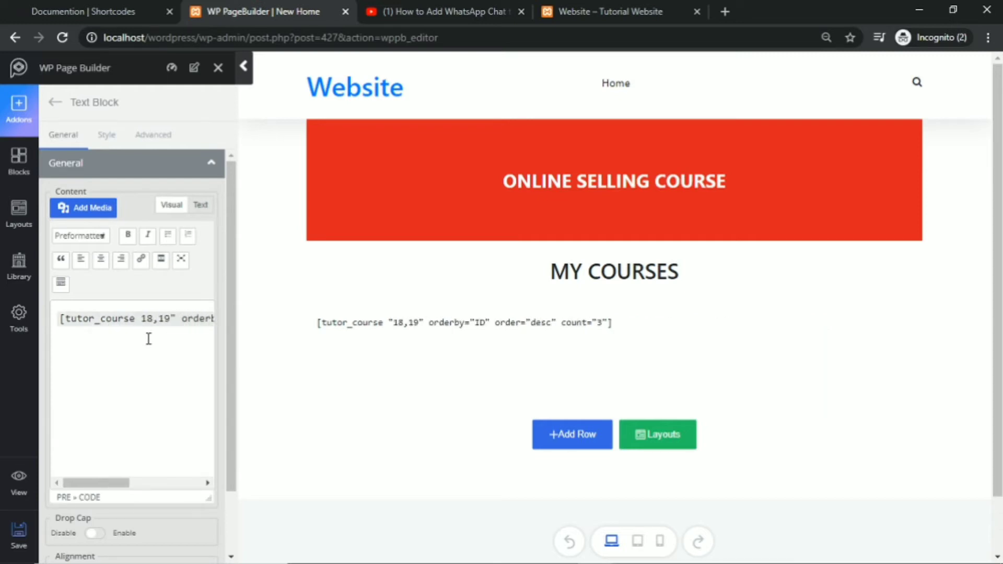
key("Delete")
key("Delete")
key("Delete")
key("Delete")
key("Delete")
key("Delete")
key("Delete")
key("Delete")
key("Delete")
key("Delete")
key("Delete")
key("Delete")
key("Delete")
key("Delete")
key("Delete")
key("Delete")
key("Delete")
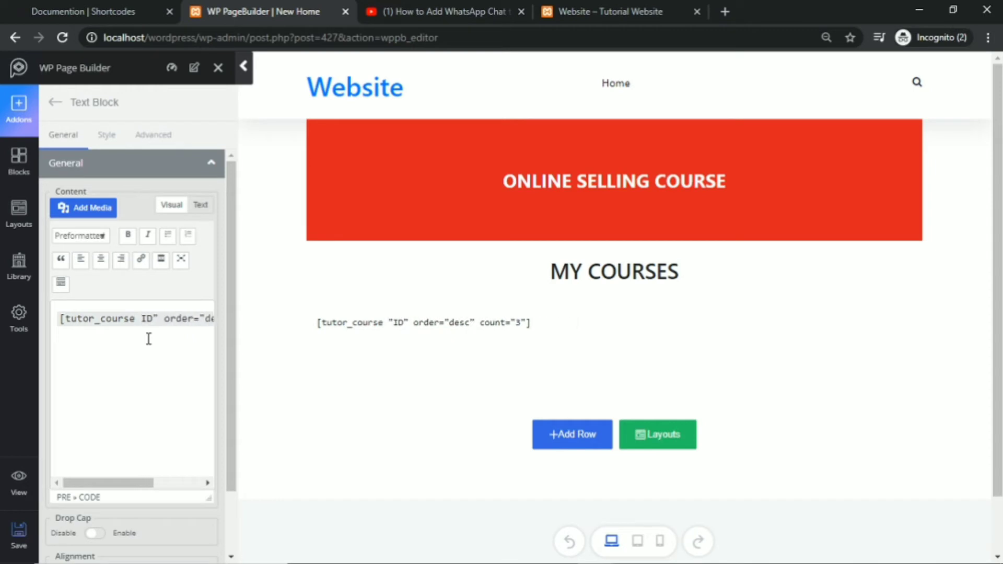
Shorten the text block's shortcode to [tutor_course count="3"] by removing the ID and order attributes, and save the page.
key("Delete")
key("Delete")
key("Delete")
key("Delete")
key("Delete")
key("Delete")
key("Delete")
key("Delete")
key("Delete")
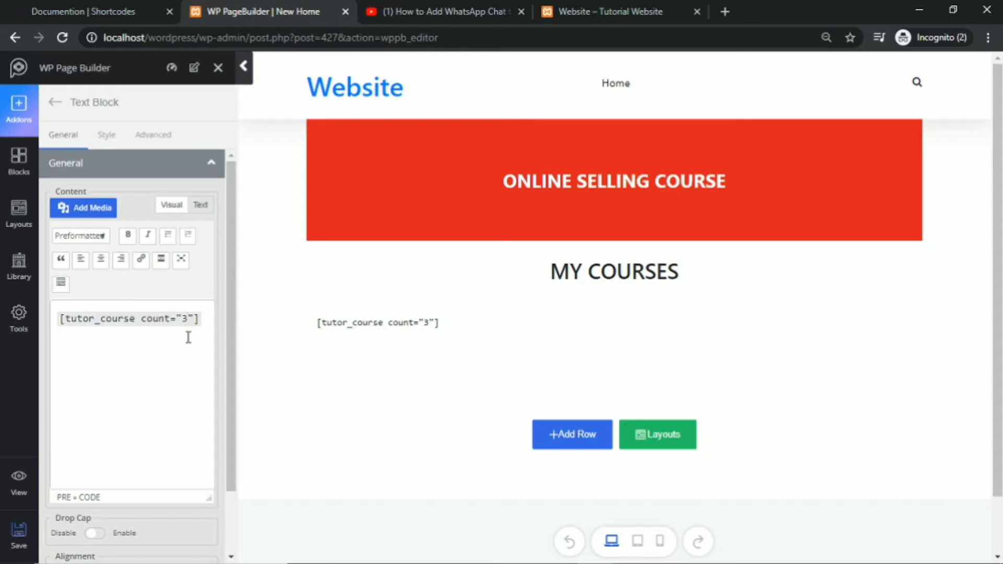
key("BackSpace")
type("3")
left_click(20, 534)
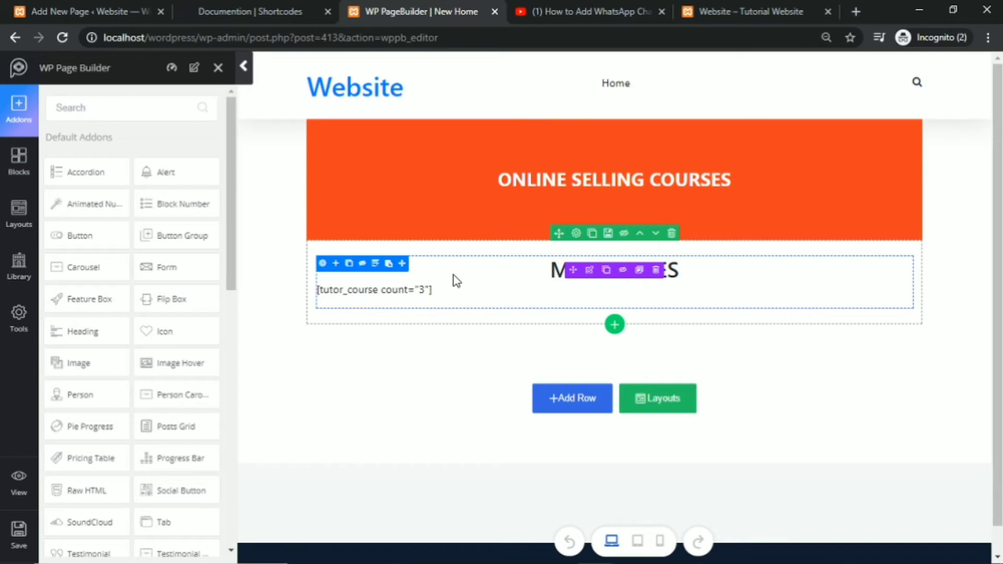
Load the website's home page at localhost/wordpress/ and open the JAVA mastery course from the course list.
left_click_drag(200, 38, 470, 37)
key("BackSpace")
key("Return")
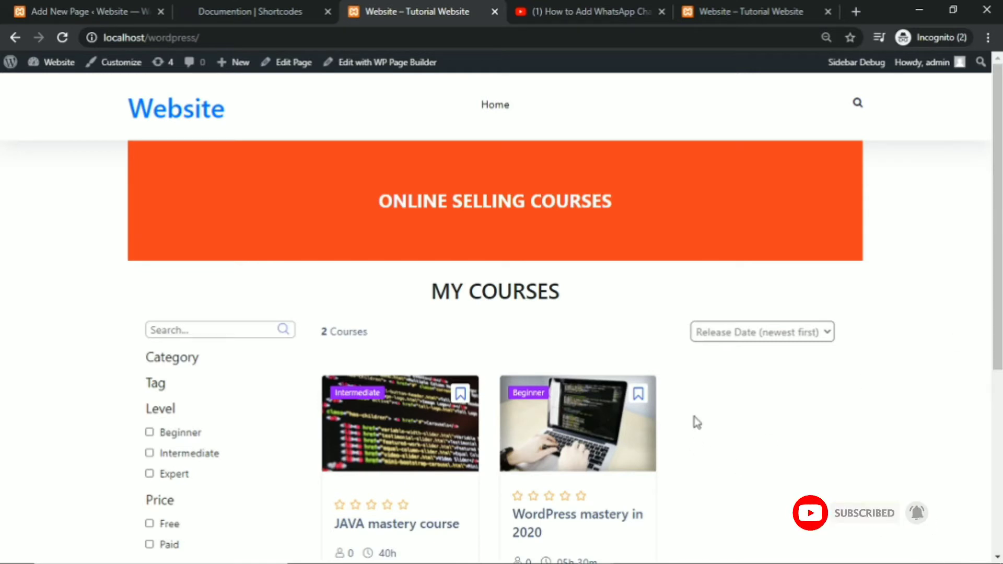
scroll(903, 296, "down", 1)
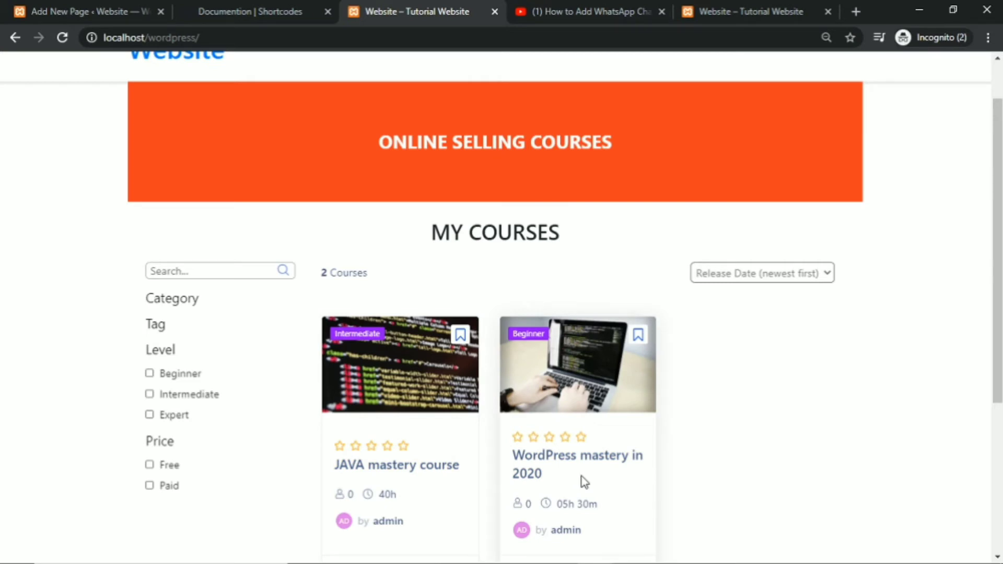
left_click(380, 473)
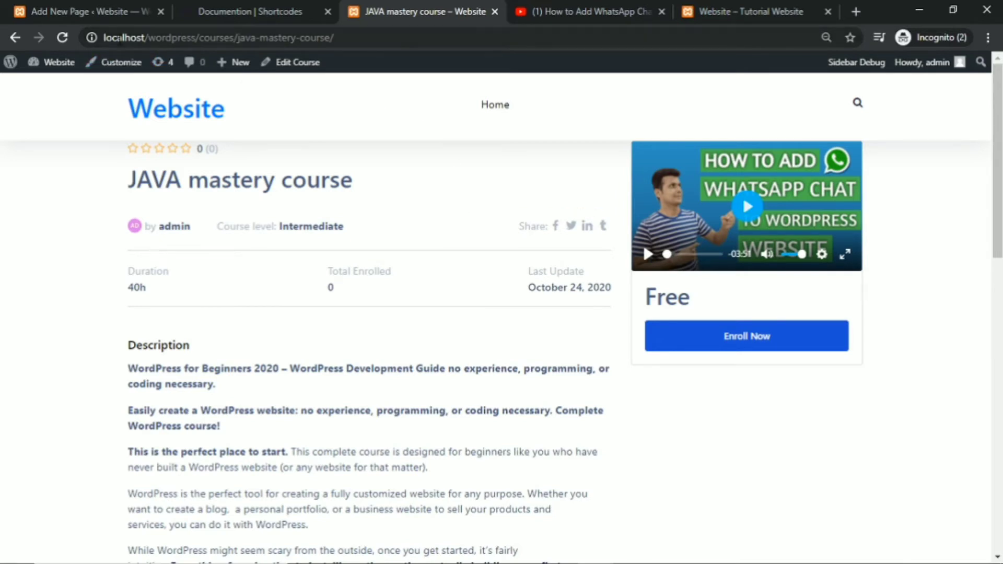
Open the WordPress dashboard in a new tab and close the Add New Page and shortcode documentation tabs.
mouse_move(48, 70)
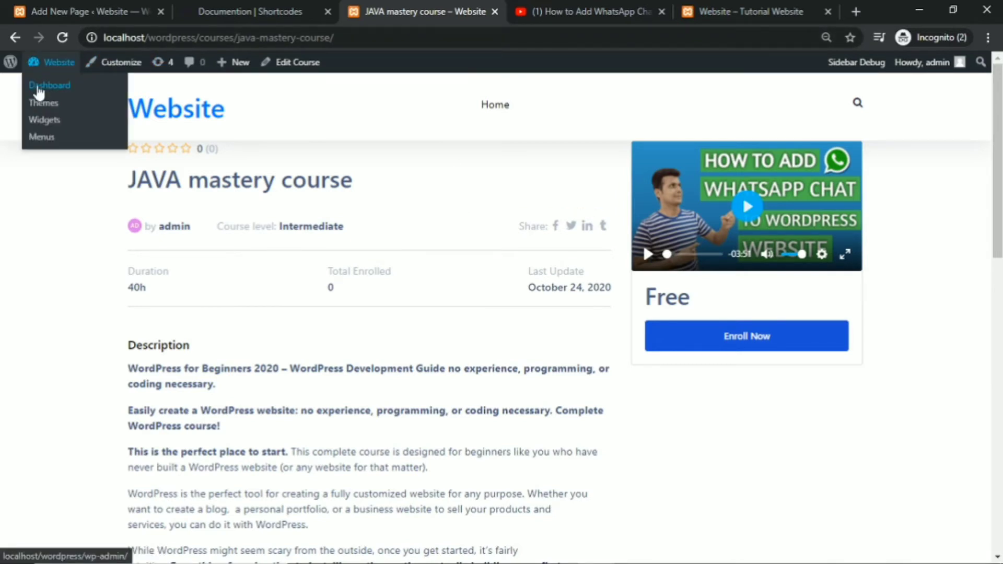
right_click(36, 87)
left_click(73, 97)
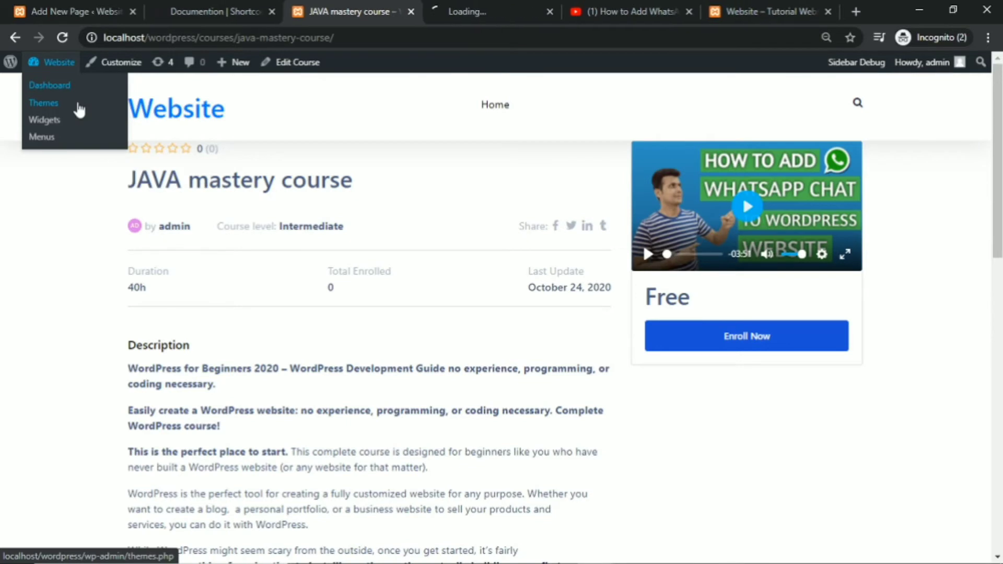
left_click(132, 11)
left_click(134, 13)
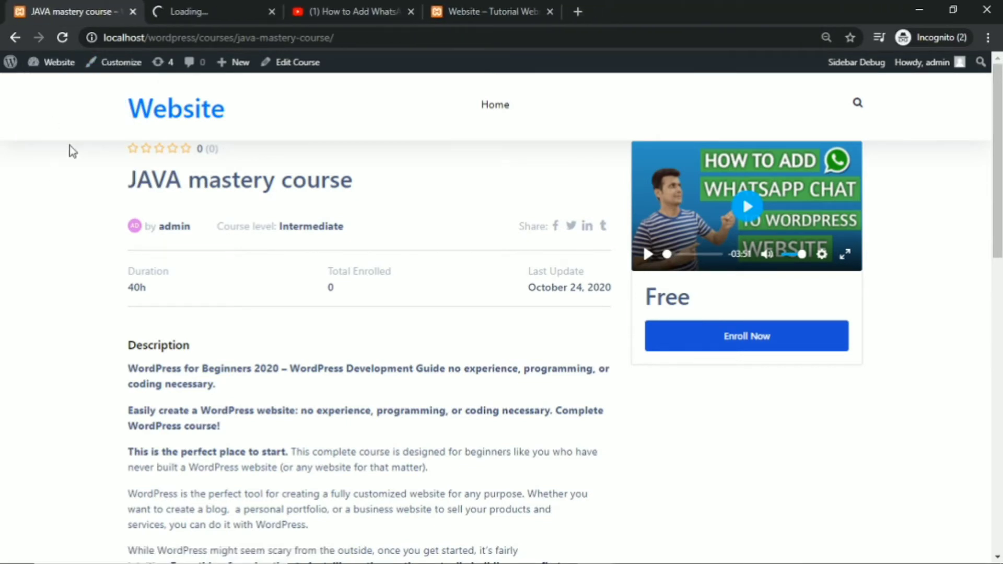
left_click(272, 11)
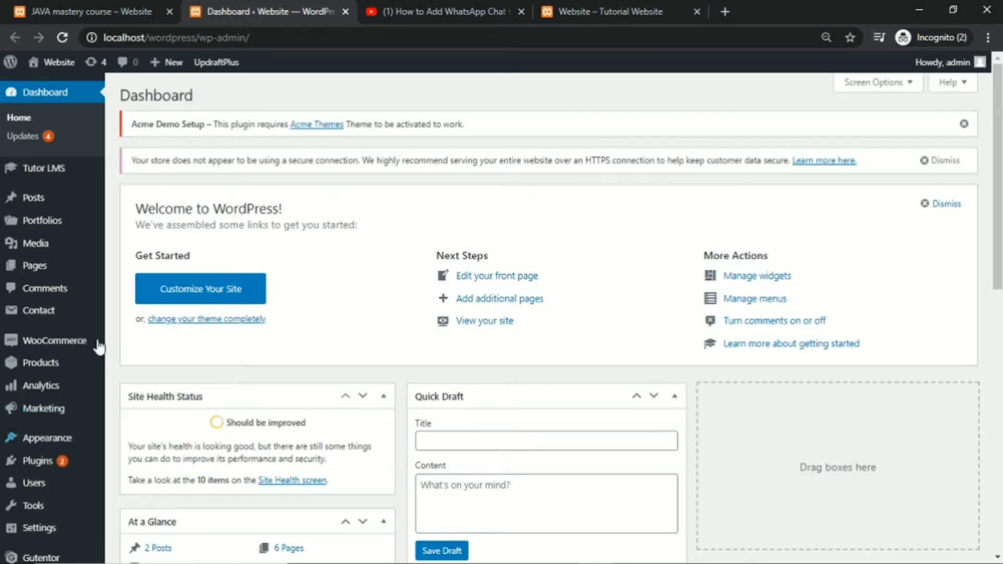
Start a new WooCommerce product and name it "java product".
mouse_move(83, 346)
mouse_move(55, 367)
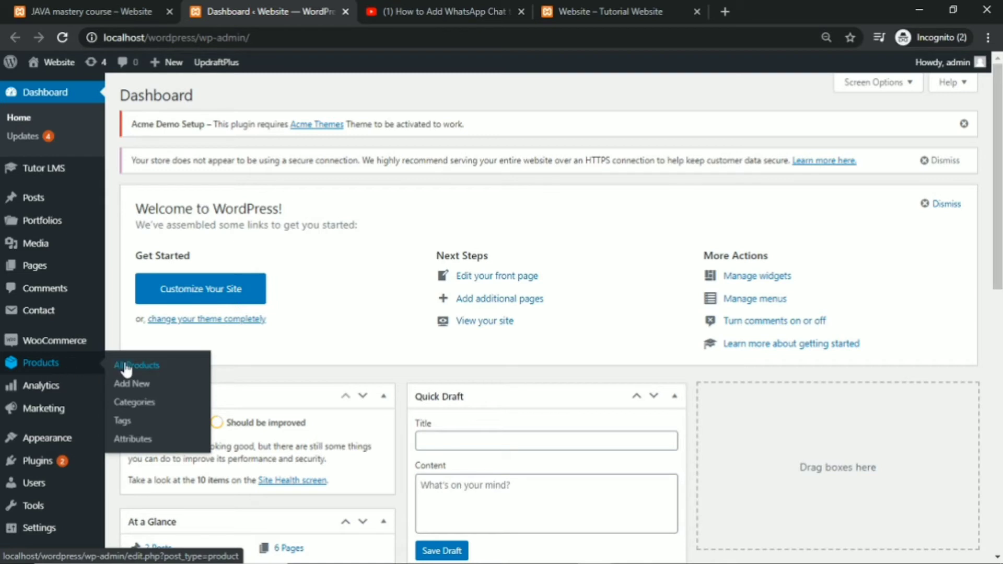
left_click(134, 387)
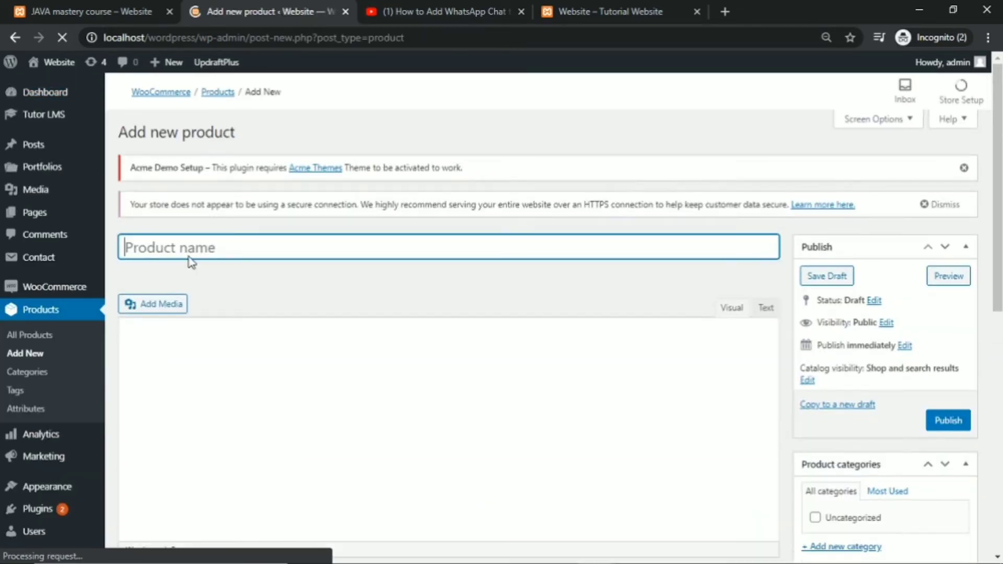
type("ja")
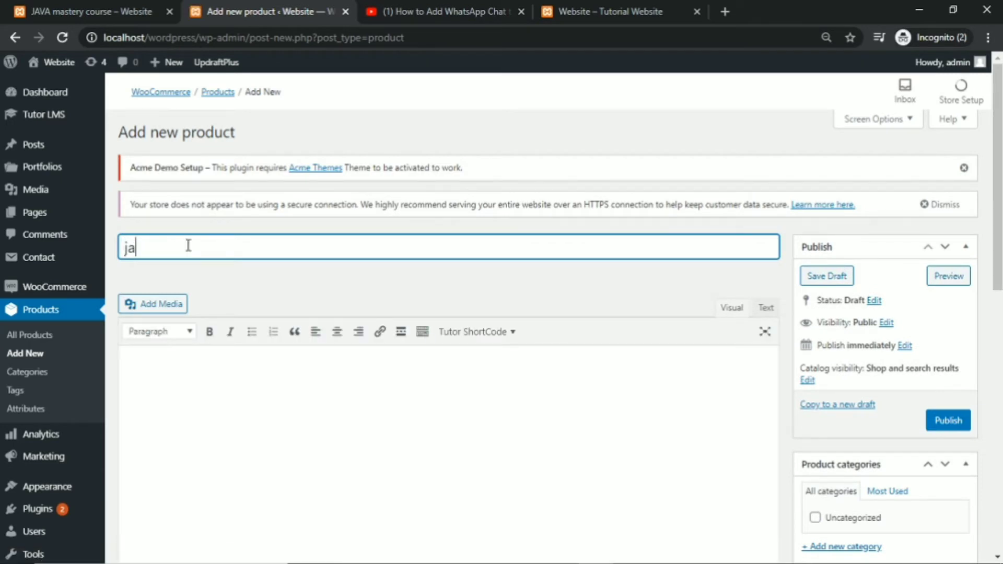
type("va product")
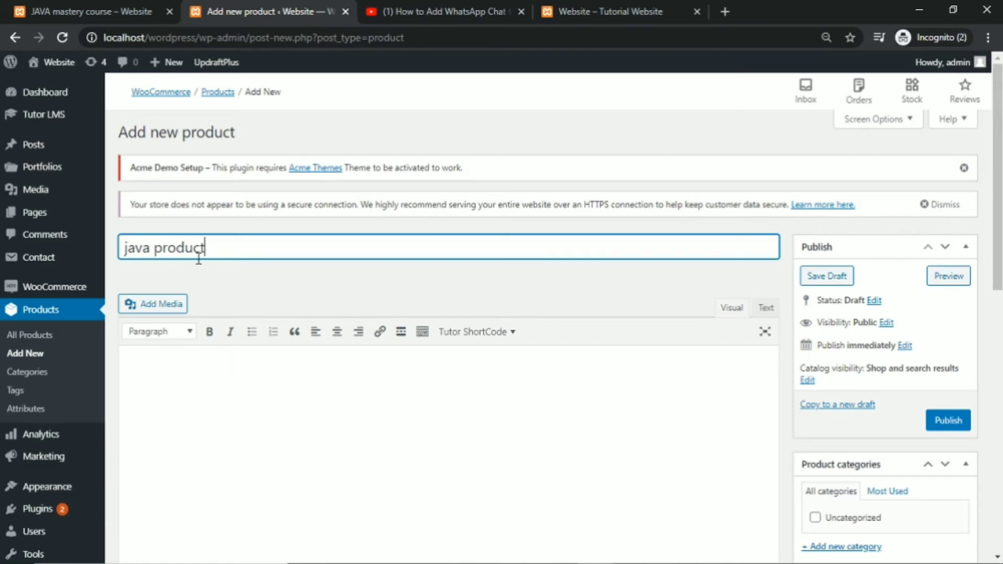
Enter "java mastery course" as the product's description.
scroll(303, 279, "down", 5)
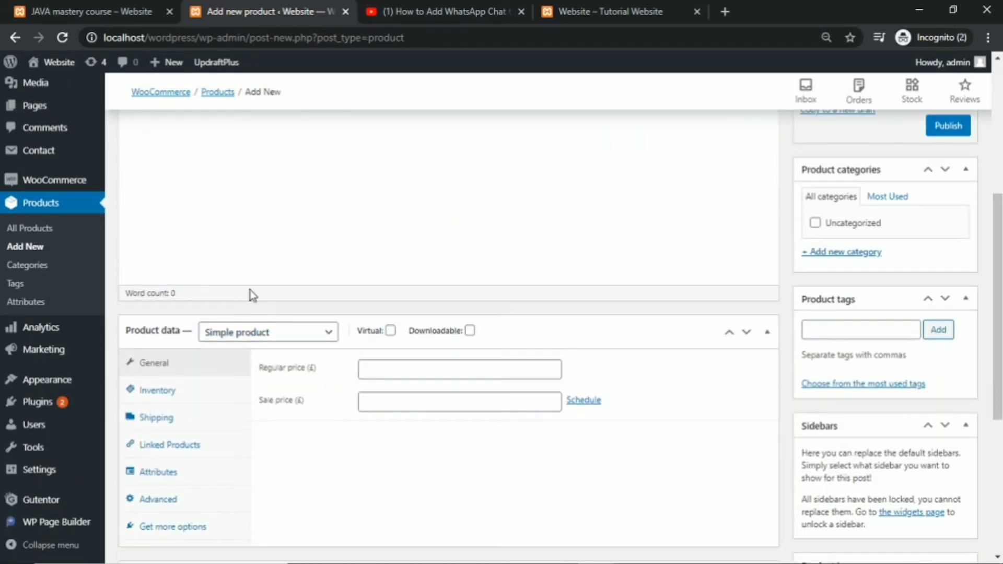
scroll(252, 293, "up", 5)
scroll(284, 329, "up", 1)
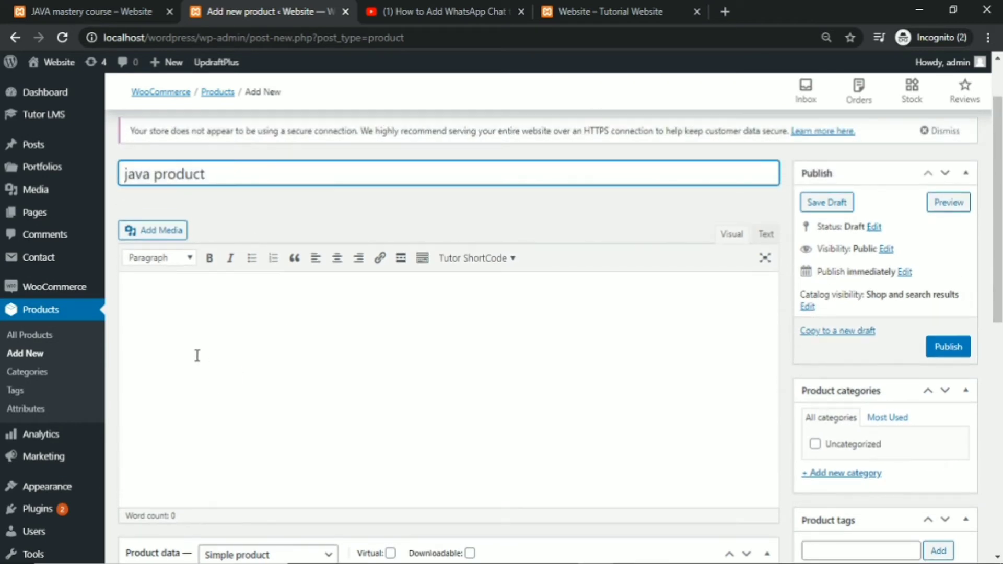
left_click(175, 296)
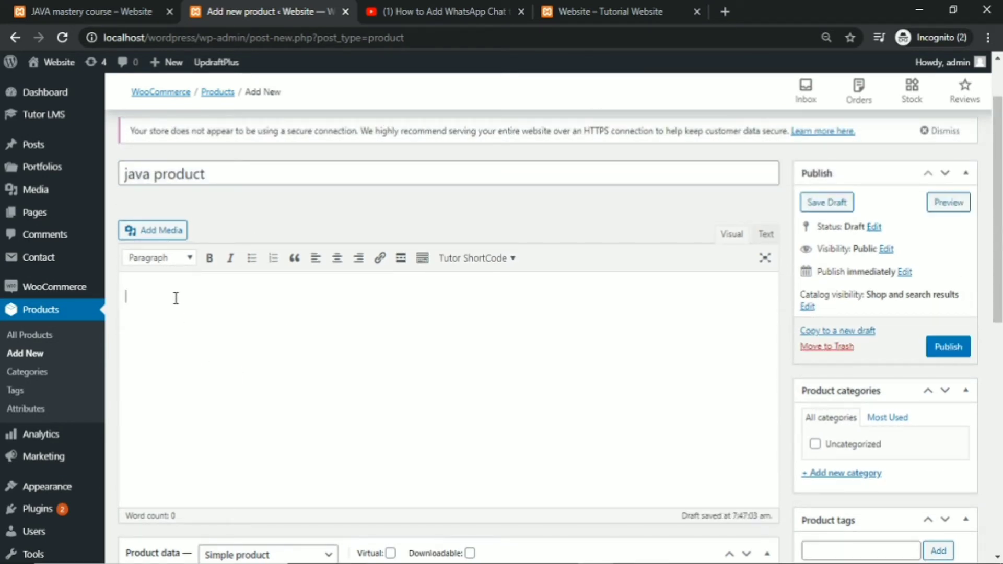
left_click(176, 298)
type("ja")
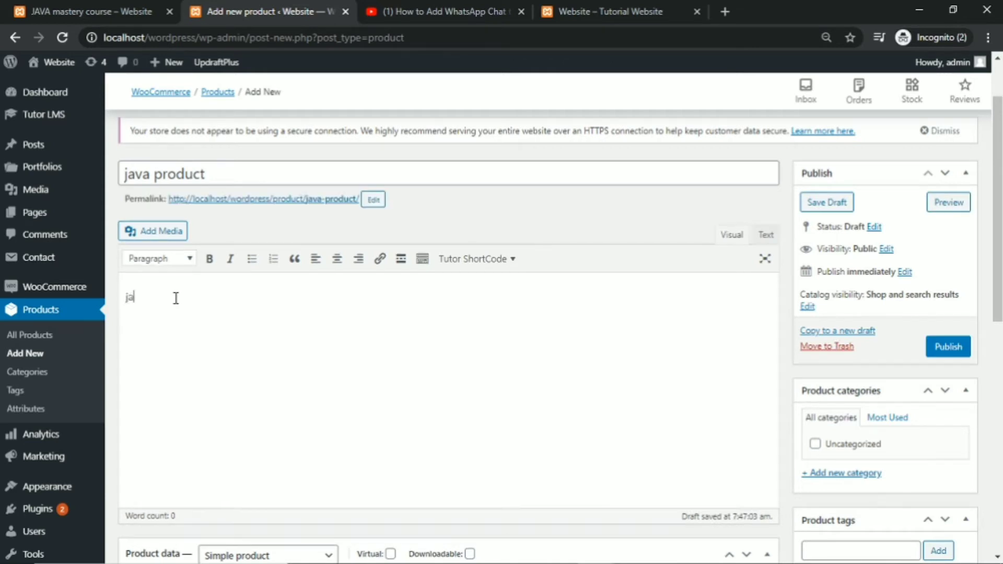
type("va mastery course")
Set the product's regular price to 500 and publish it.
scroll(342, 349, "down", 4)
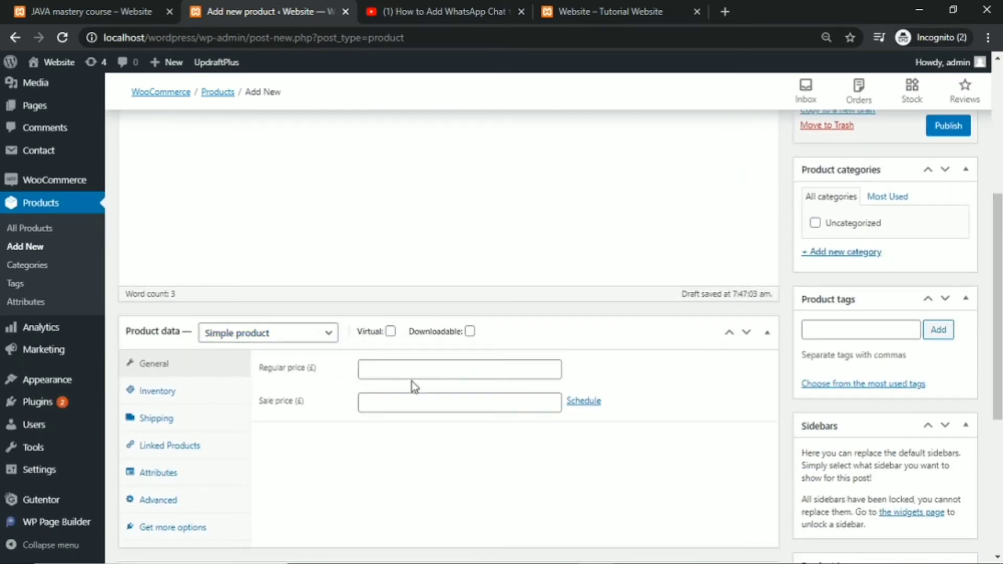
left_click(398, 370)
type("500")
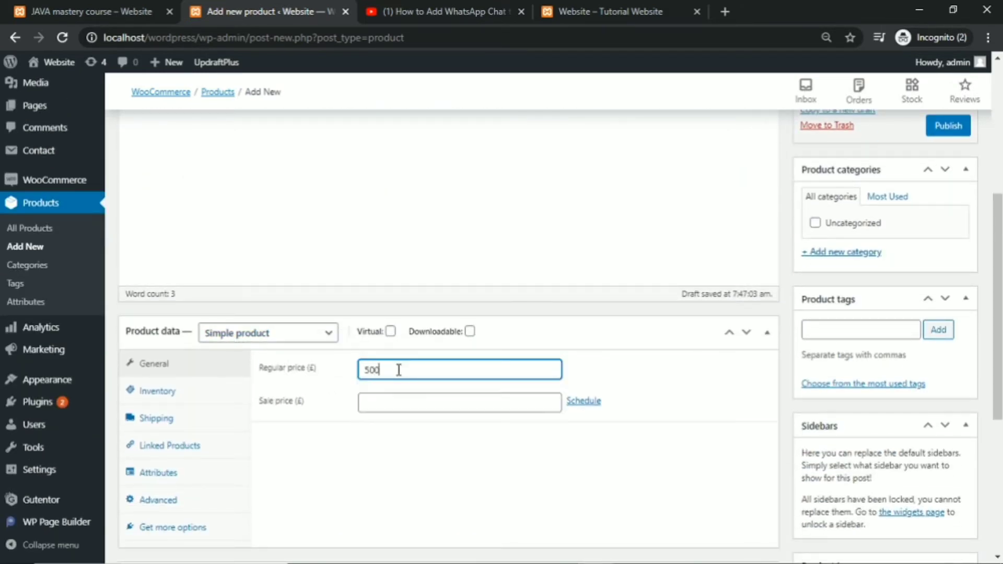
left_click(949, 128)
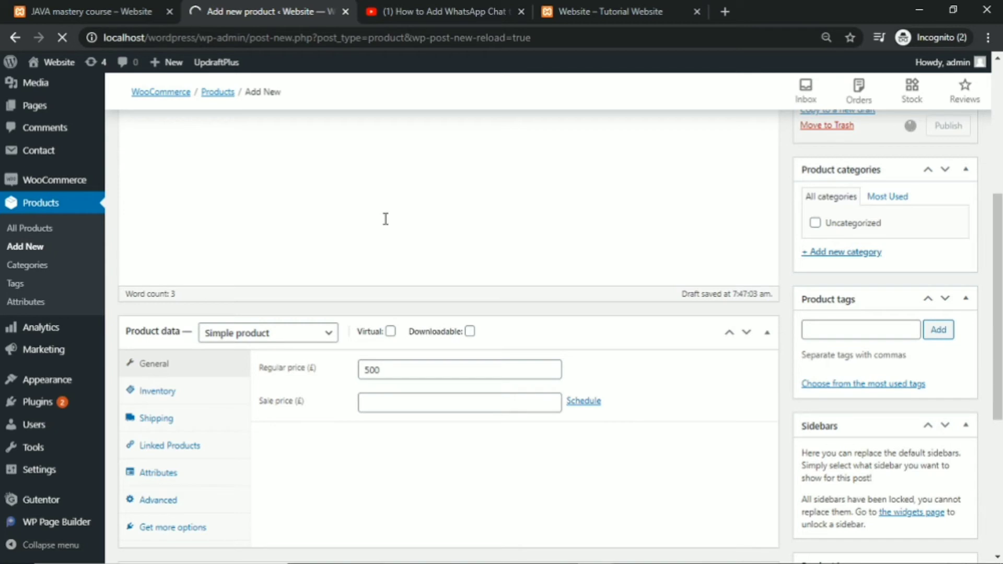
View the JAVA mastery course's public page on the website, and return to the product being edited.
left_click(562, 19)
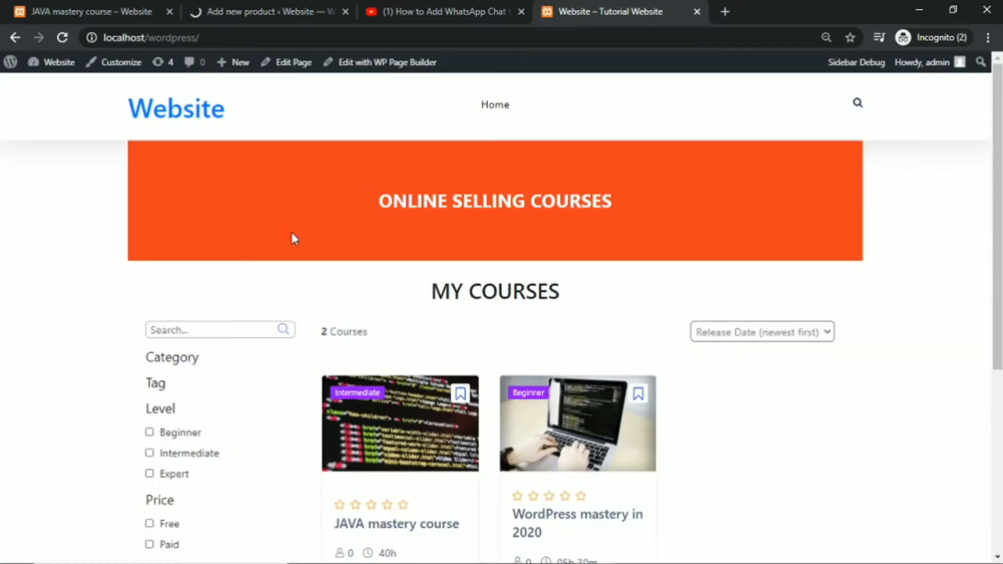
left_click(374, 524)
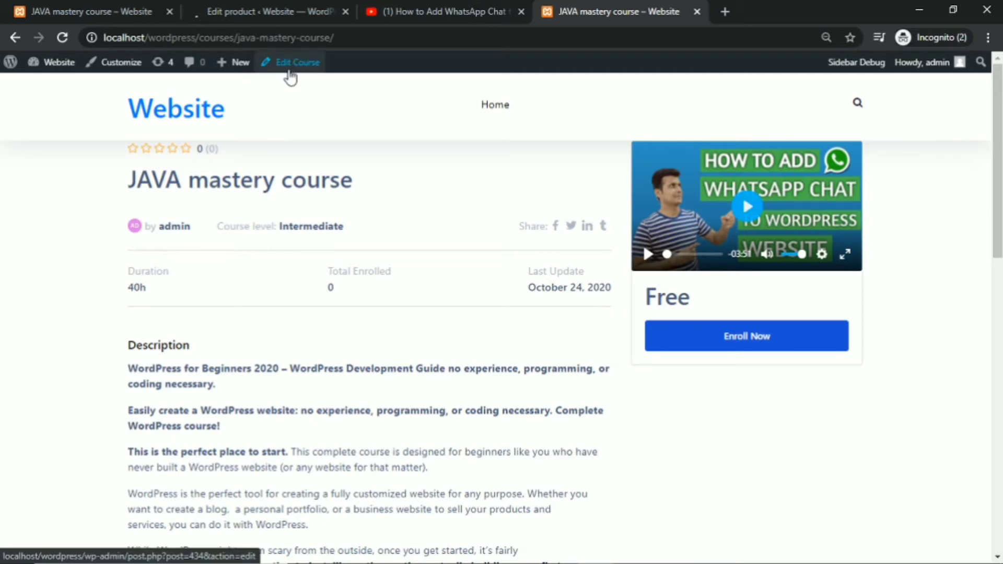
left_click(252, 15)
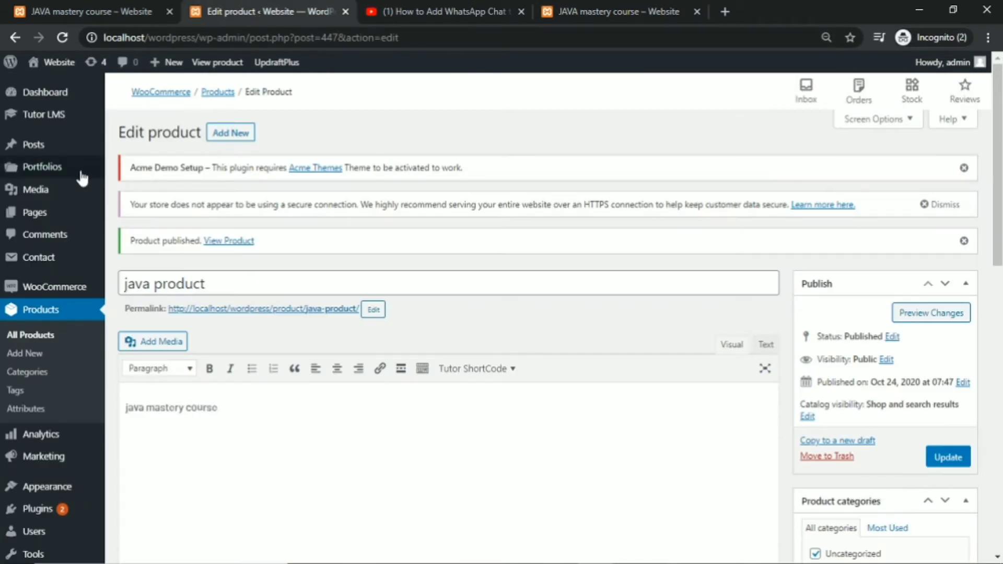
Open the Tutor LMS course list in a new tab and open the JAVA mastery course for editing.
mouse_move(31, 120)
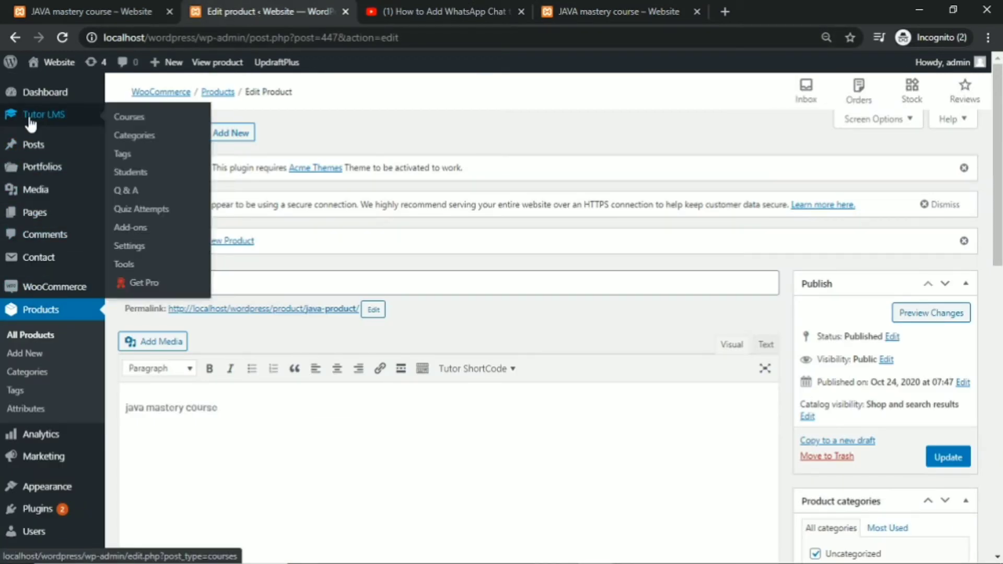
right_click(138, 120)
left_click(163, 132)
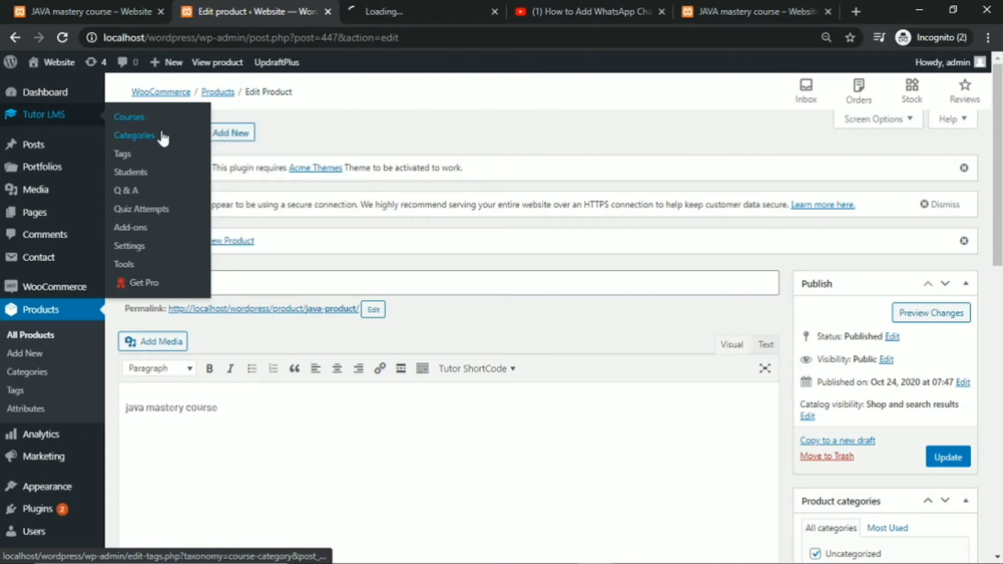
left_click(423, 12)
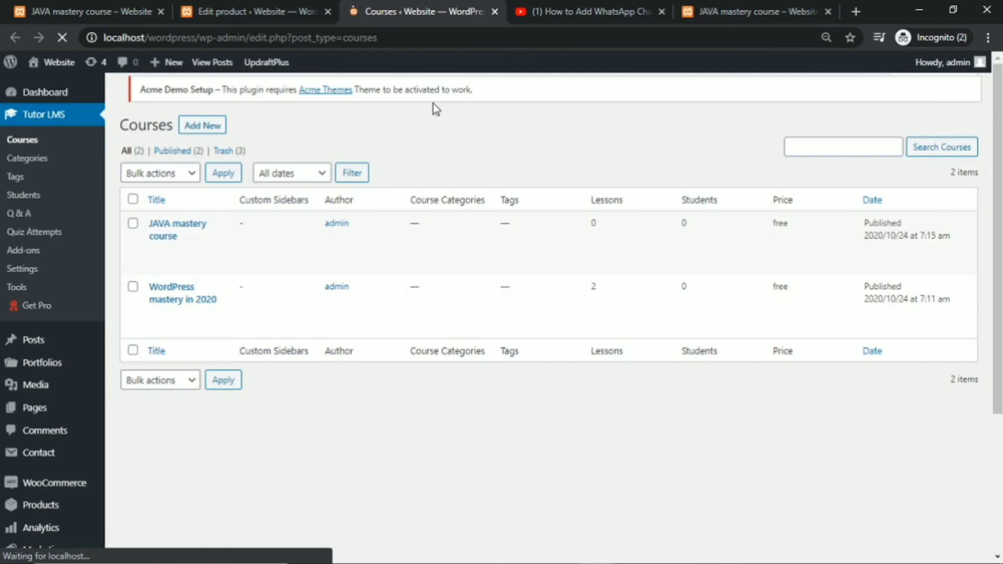
mouse_move(208, 251)
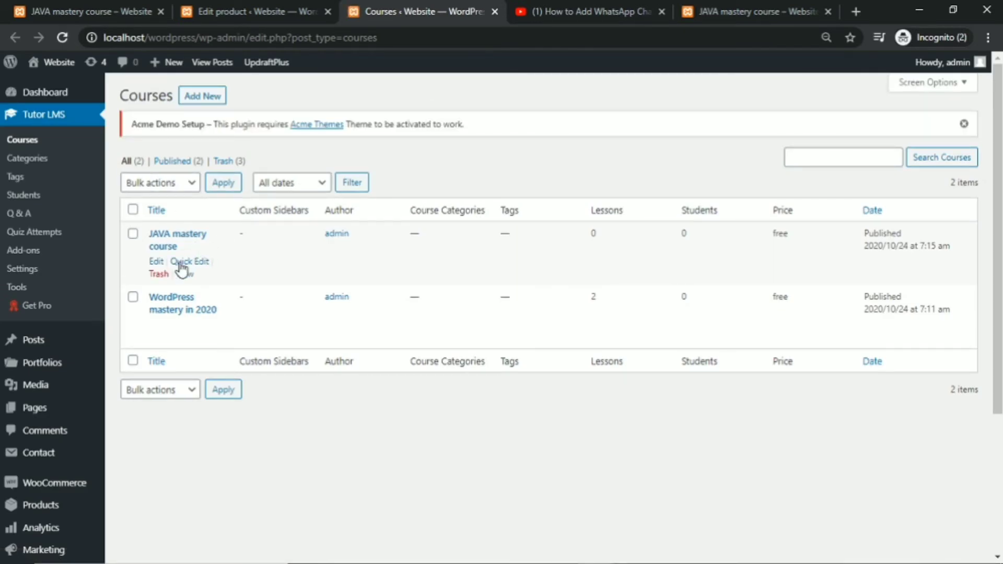
left_click(156, 264)
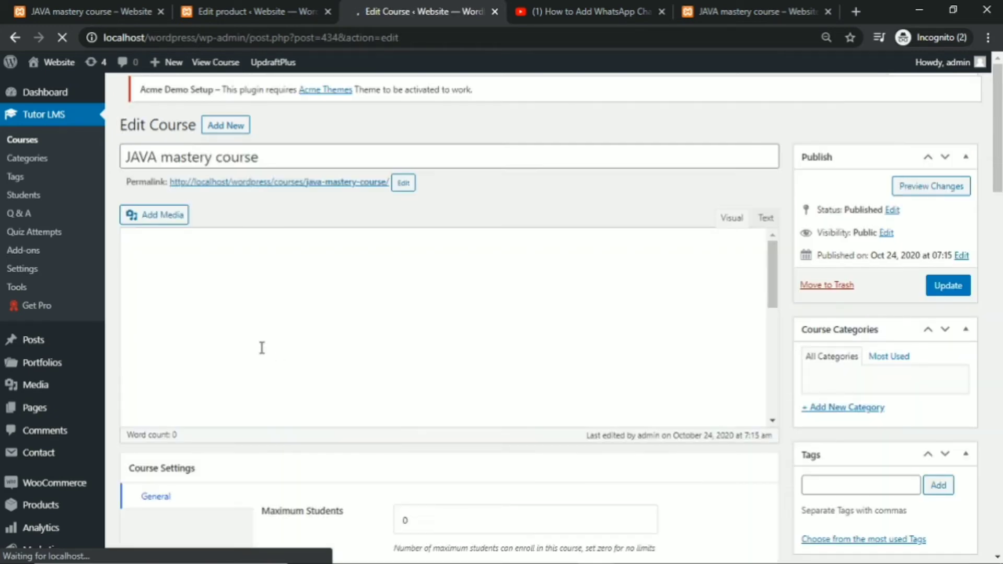
Look through the JAVA mastery course's edit page, from the description and course settings down to the intro video.
scroll(291, 349, "down", 5)
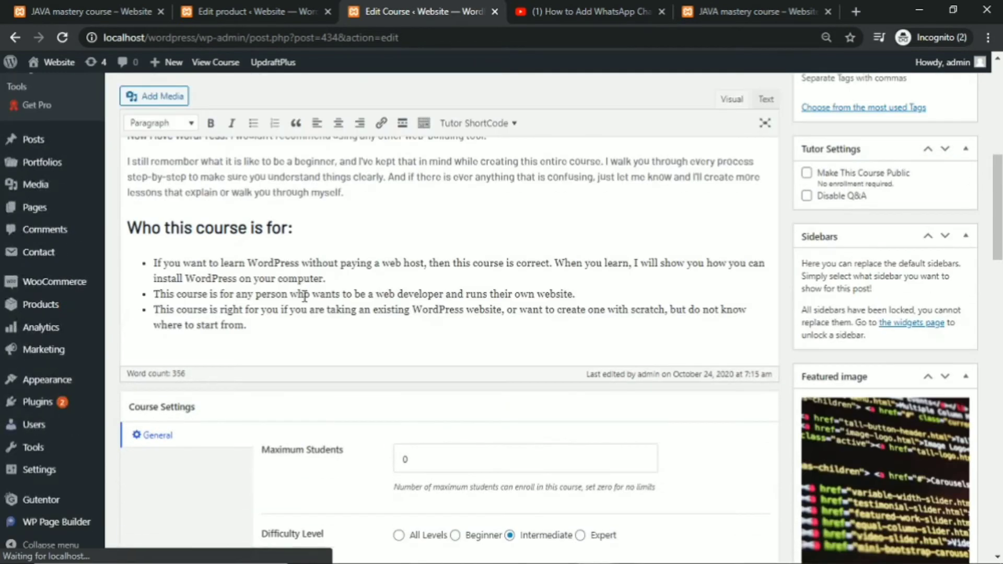
scroll(306, 303, "down", 1)
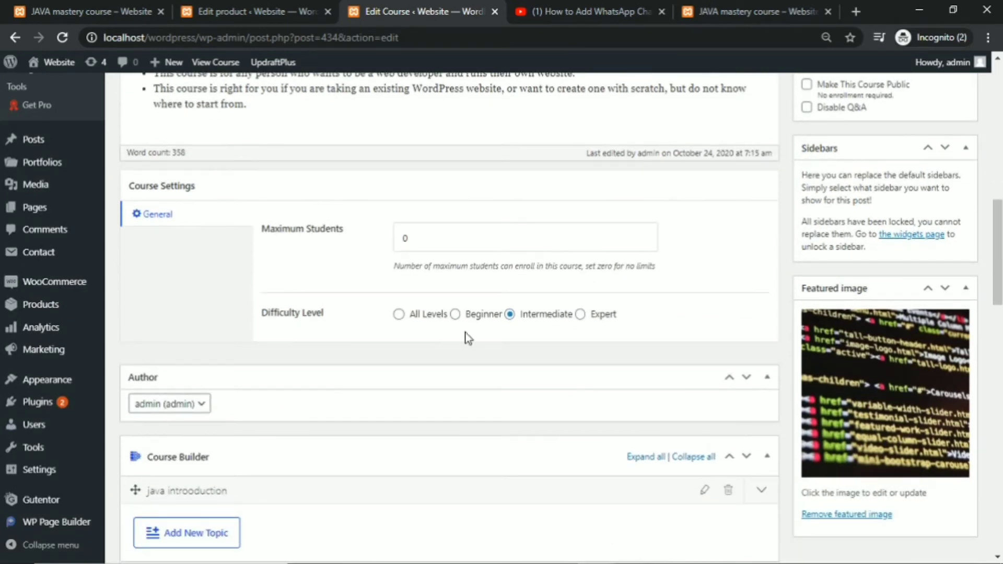
scroll(260, 345, "down", 8)
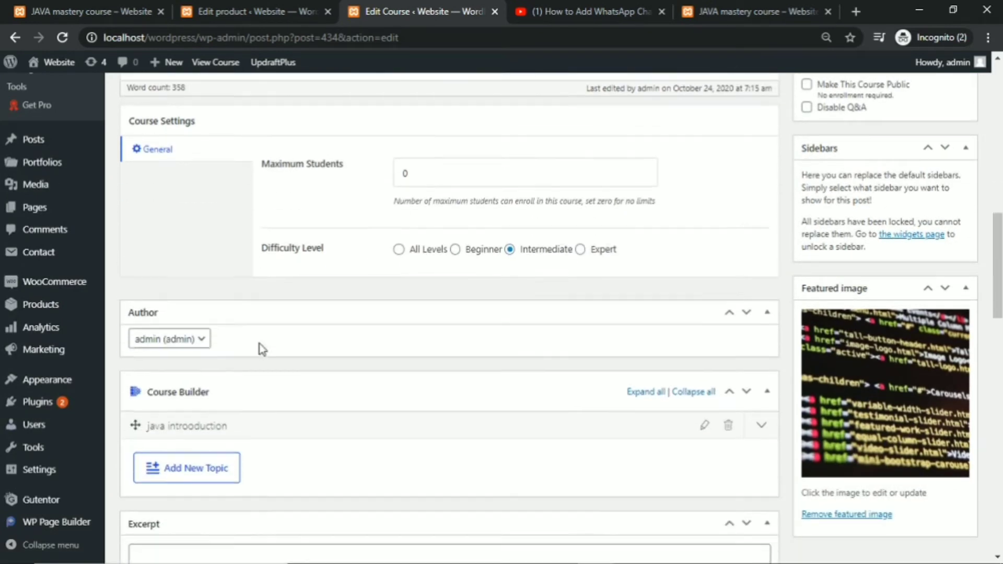
scroll(275, 298, "down", 7)
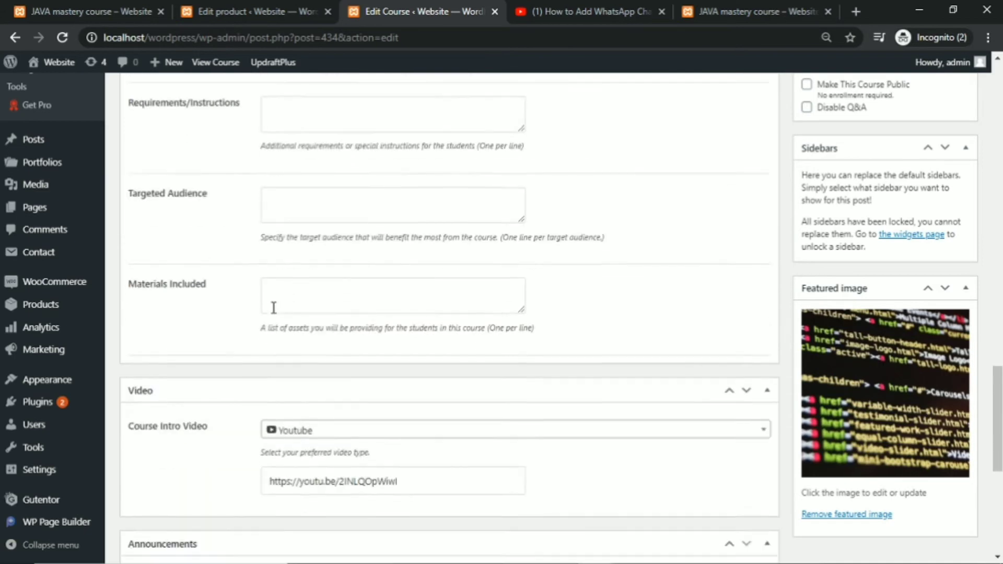
scroll(274, 314, "up", 20)
scroll(274, 308, "up", 1)
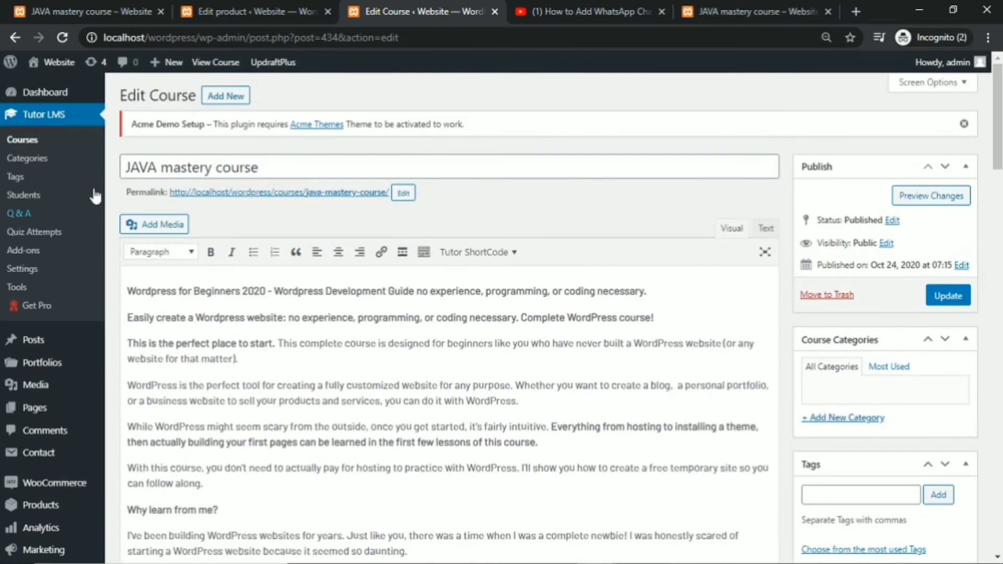
Open the Tutor LMS settings in a new tab and switch to it.
right_click(19, 269)
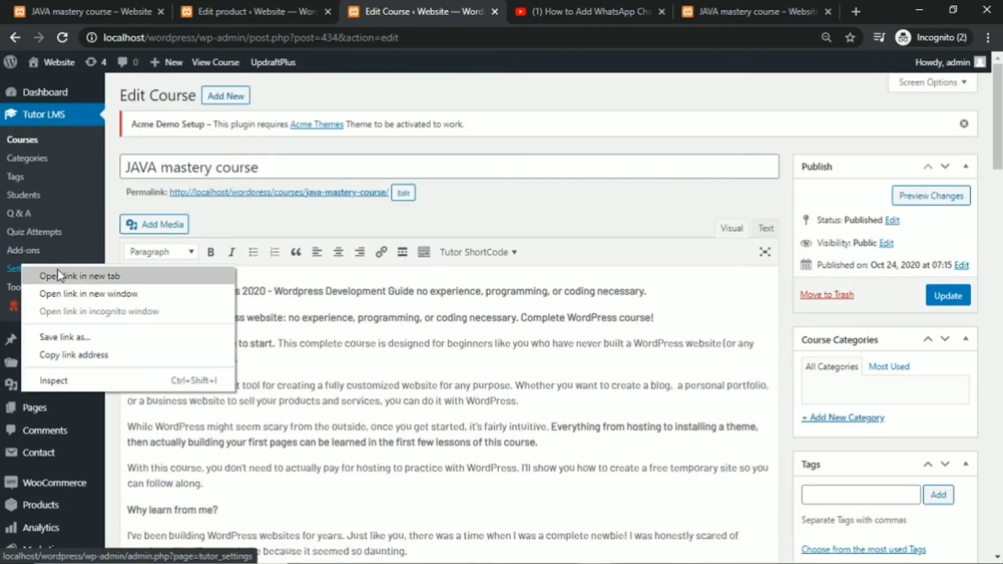
left_click(62, 273)
left_click(510, 11)
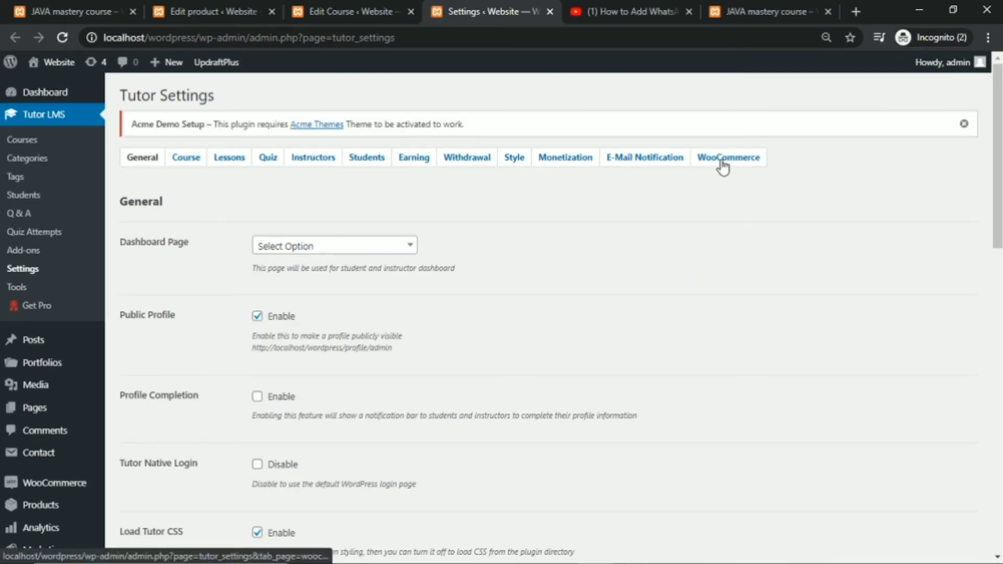
Set the Tutor LMS monetization option to WooCommerce and save the settings.
left_click(563, 165)
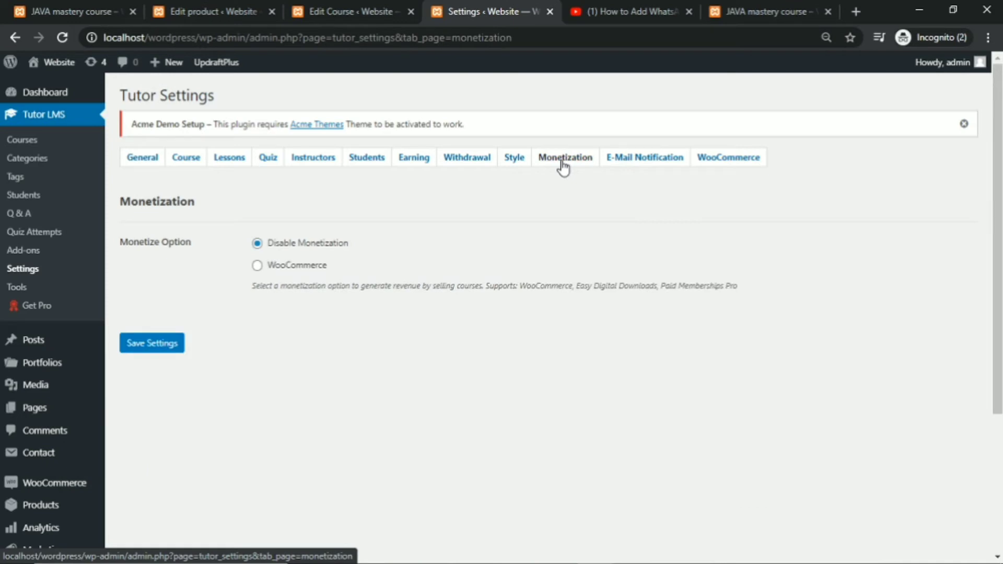
left_click(257, 265)
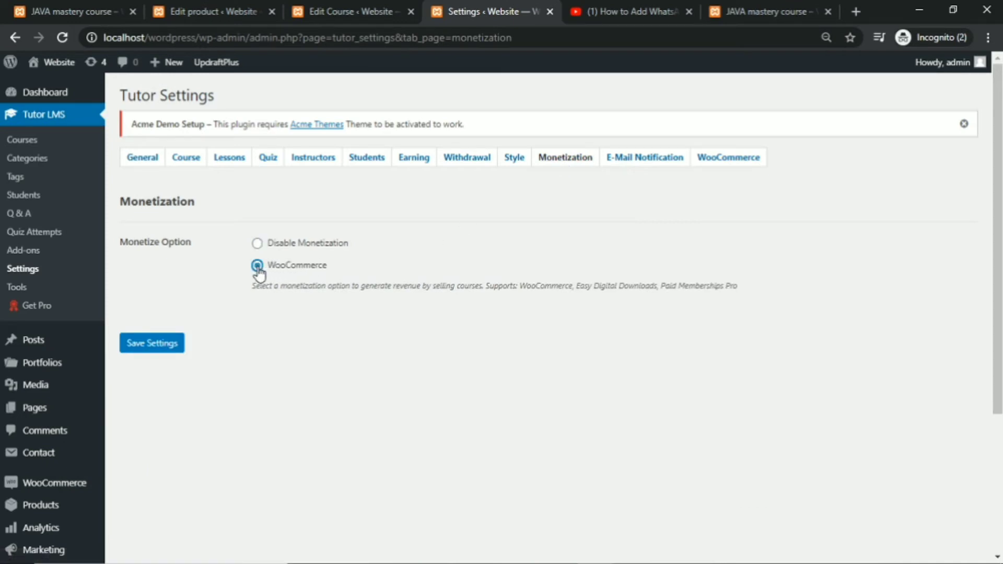
left_click(150, 352)
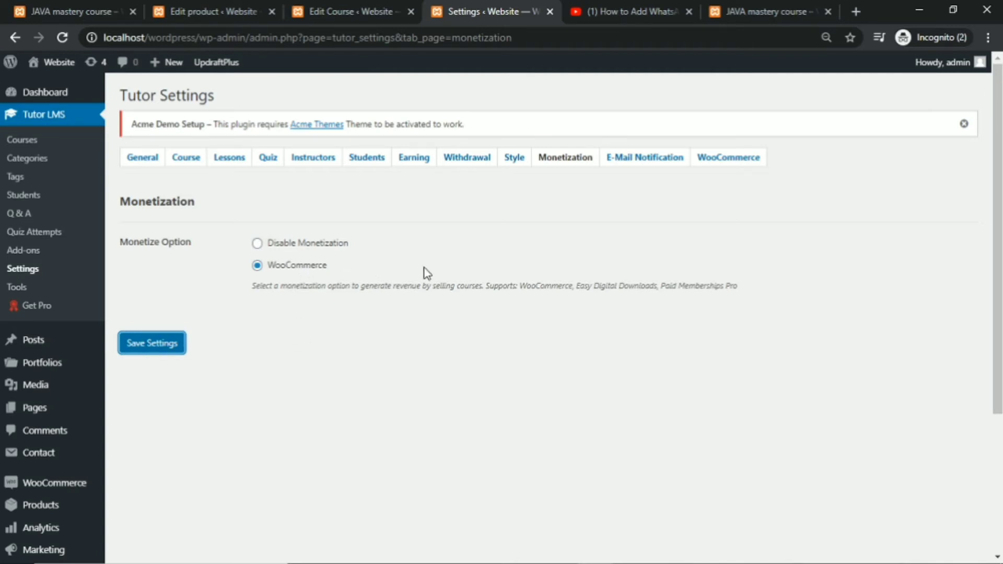
Enable the add to cart feature for guest users in Tutor's WooCommerce settings and save.
left_click(725, 163)
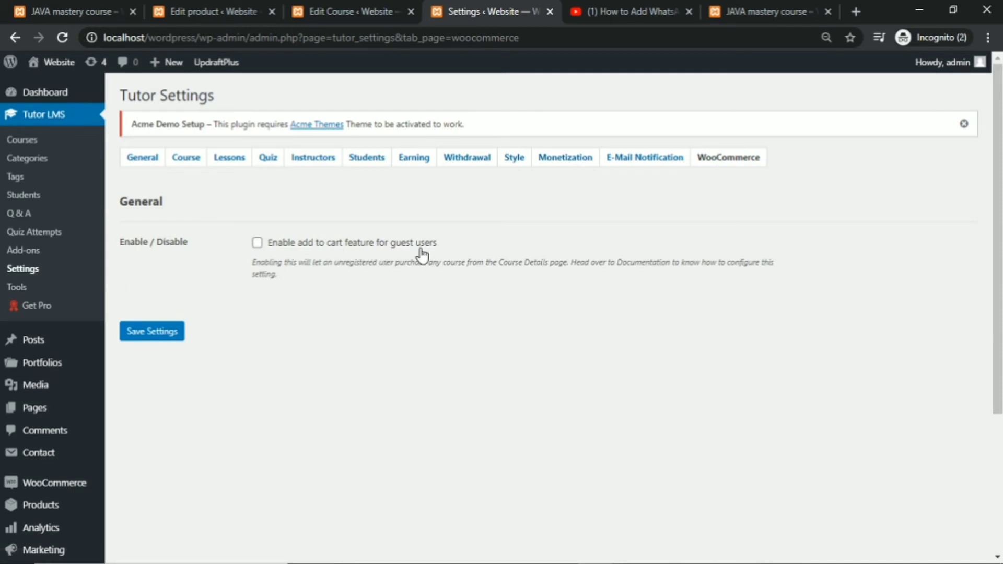
left_click(257, 243)
left_click(167, 333)
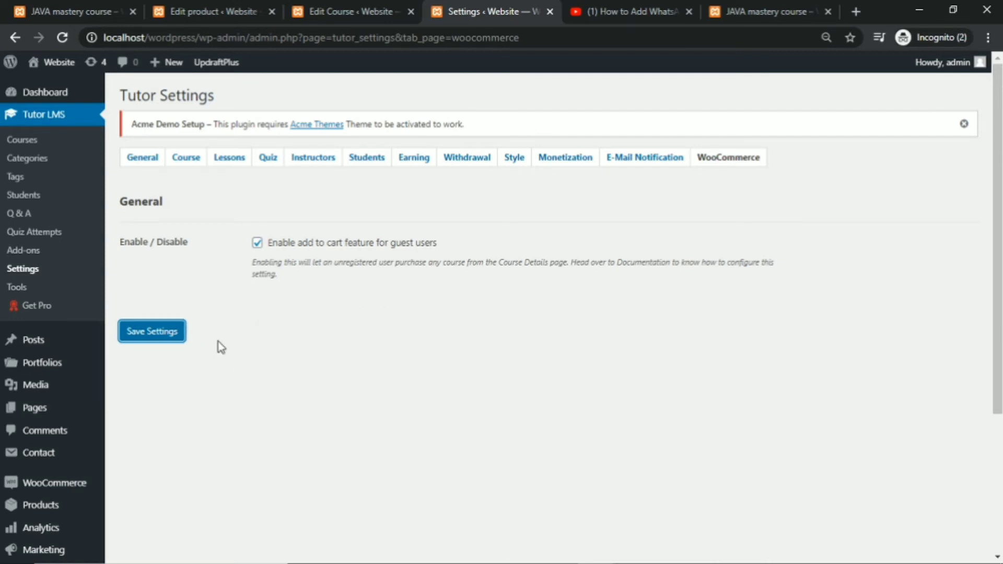
Reload the JAVA mastery course's edit page and attach the product "java 1" to the course.
left_click(322, 18)
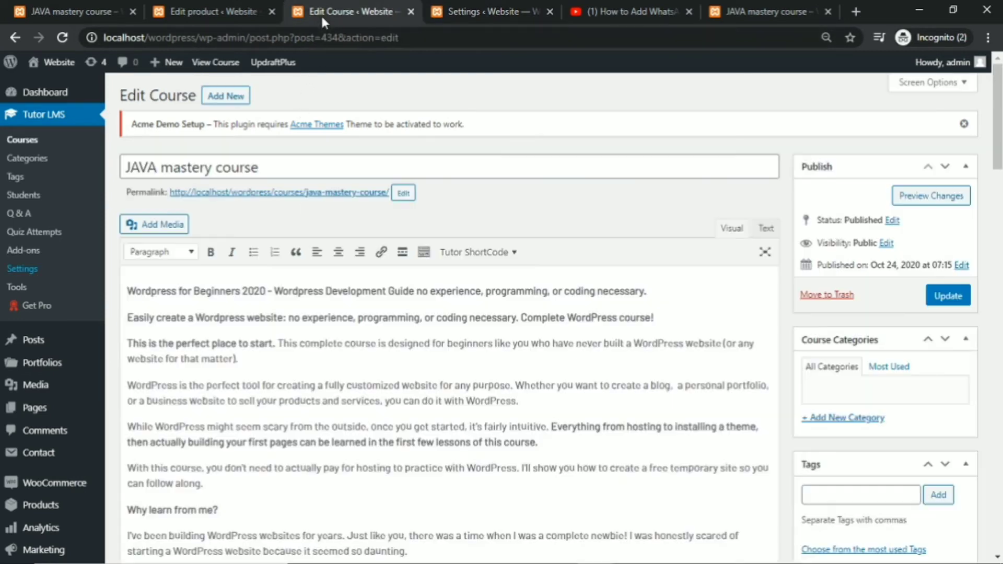
left_click(62, 37)
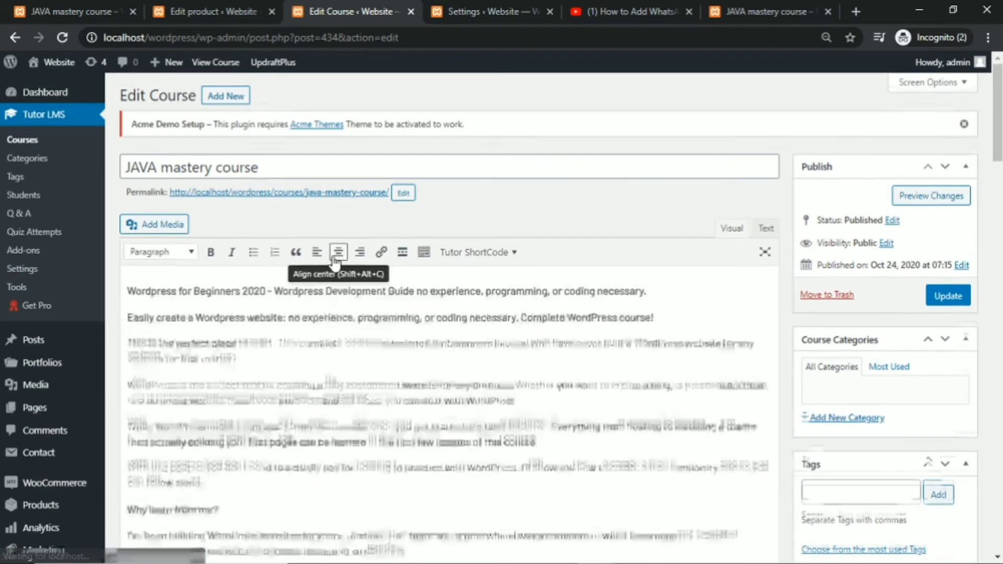
scroll(332, 264, "down", 10)
scroll(312, 264, "down", 9)
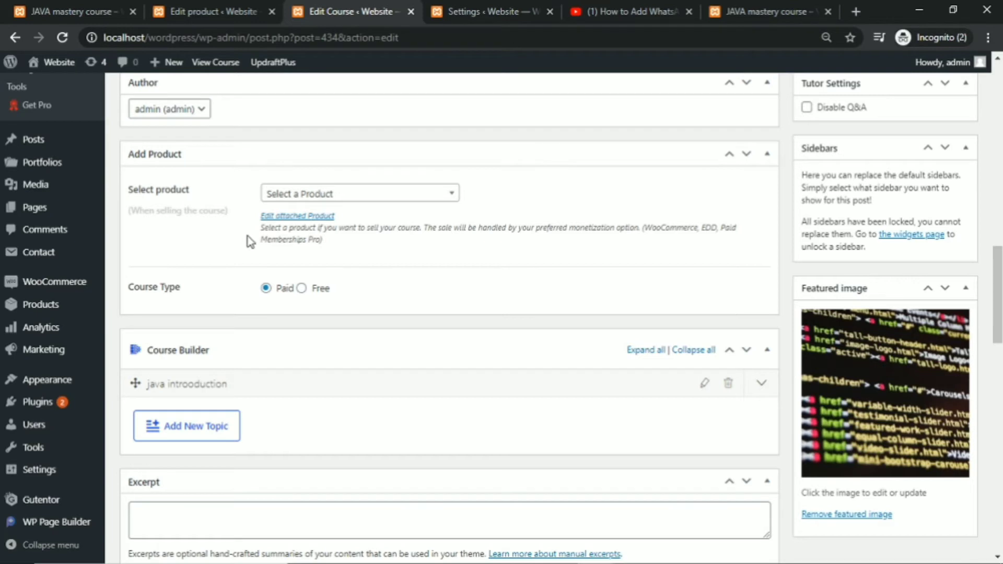
left_click(315, 195)
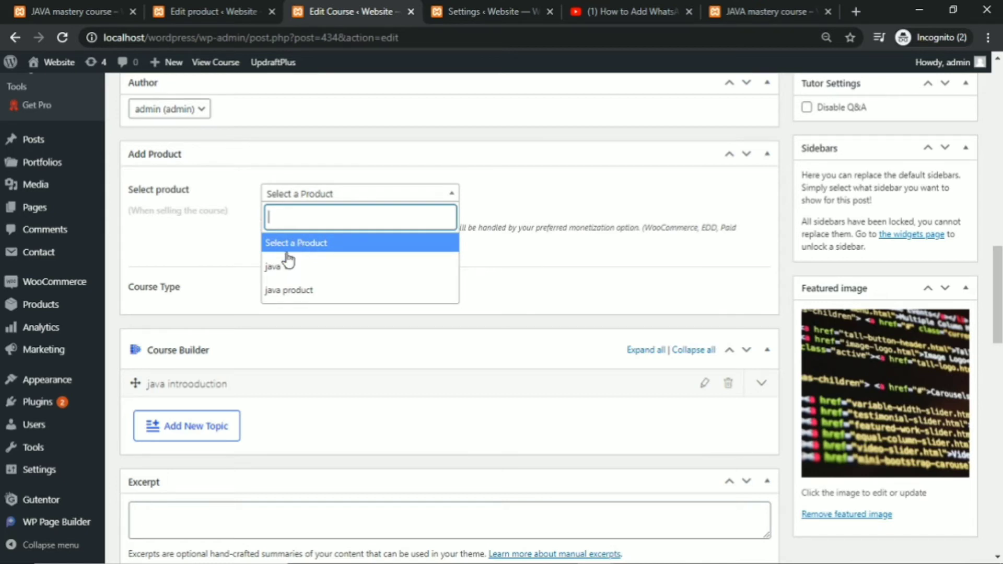
left_click(300, 275)
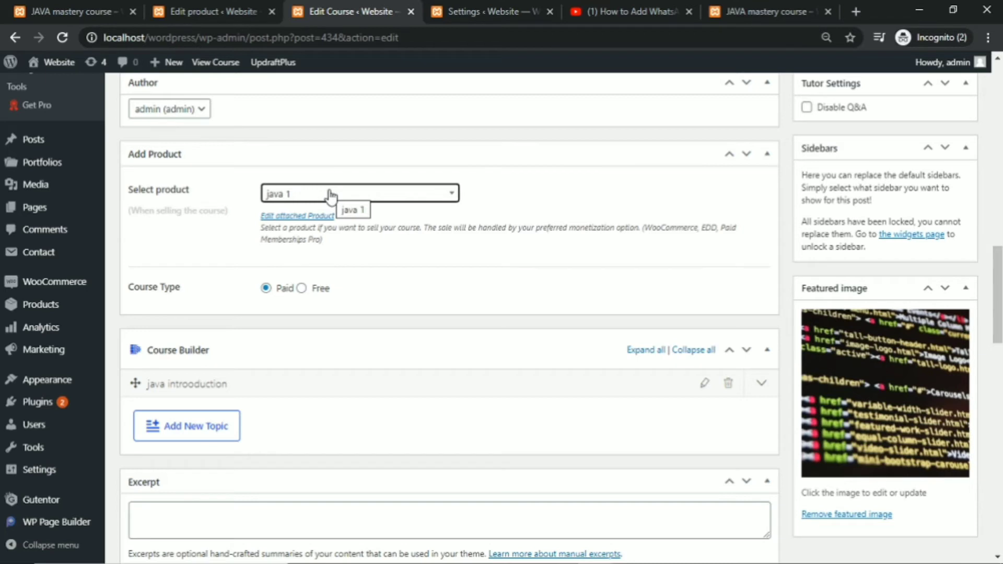
Set the JAVA mastery course's type to Paid and update the course.
left_click(302, 291)
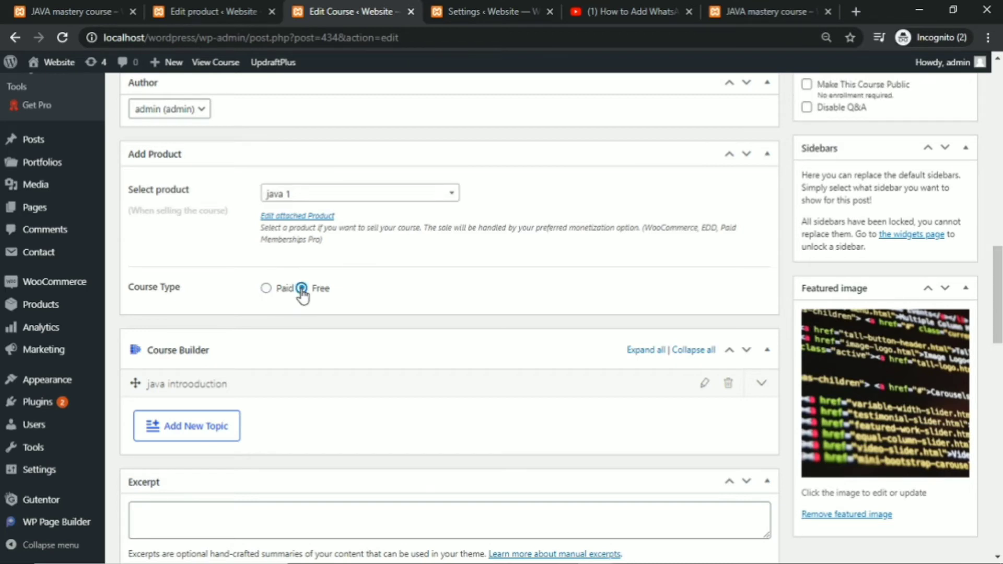
left_click(266, 289)
scroll(481, 300, "up", 8)
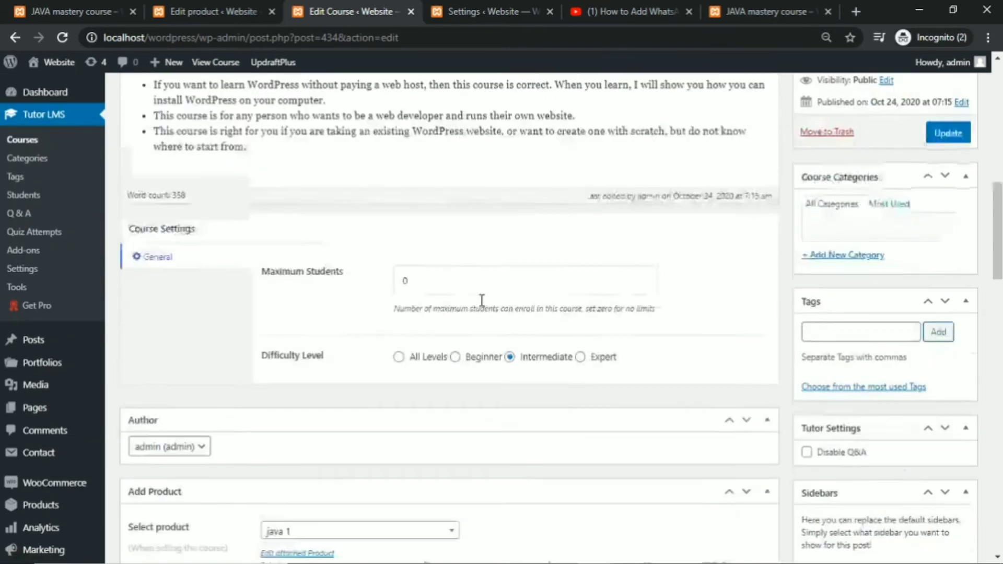
left_click(945, 230)
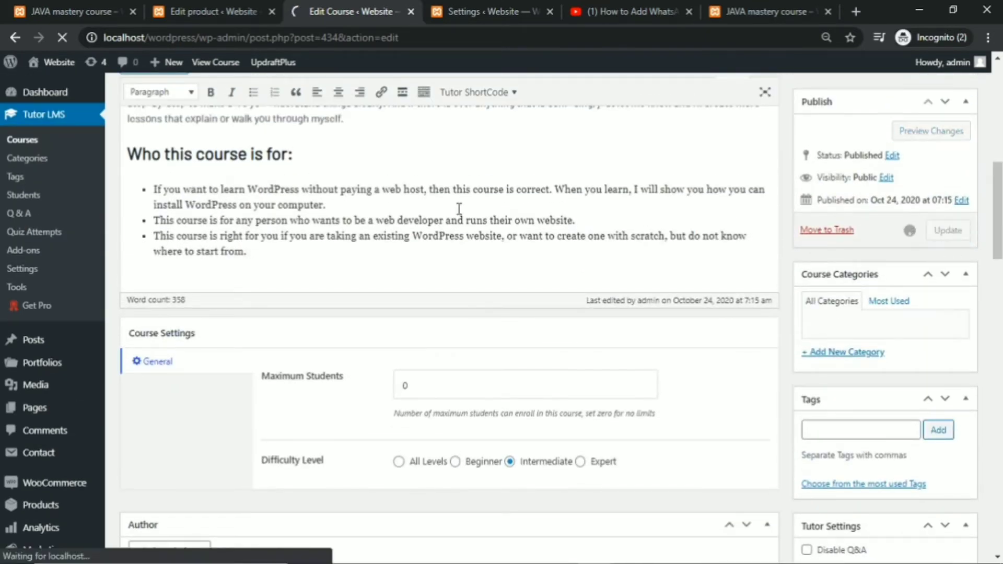
Reload the JAVA mastery course's public page to check its price and purchase option.
left_click(747, 11)
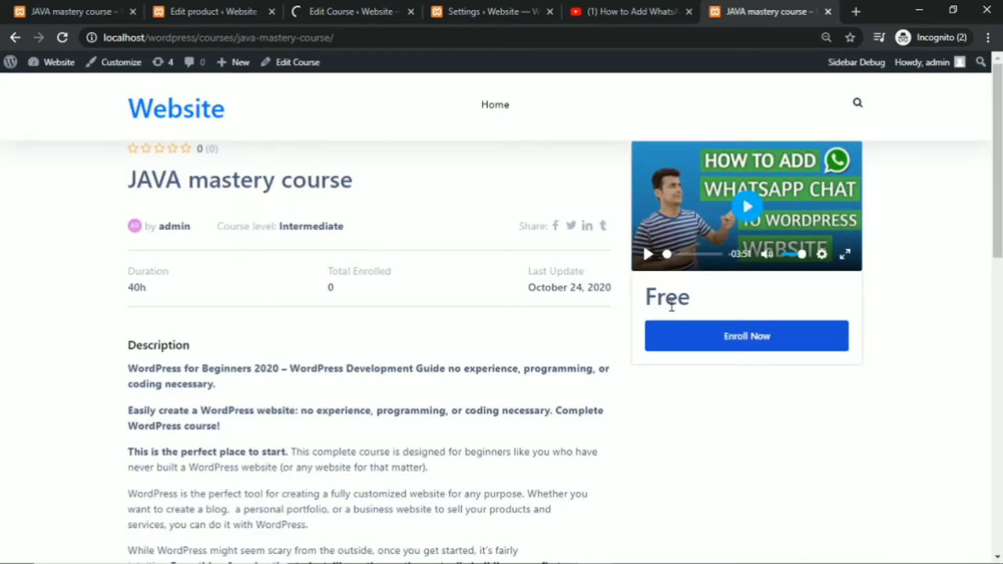
left_click(62, 37)
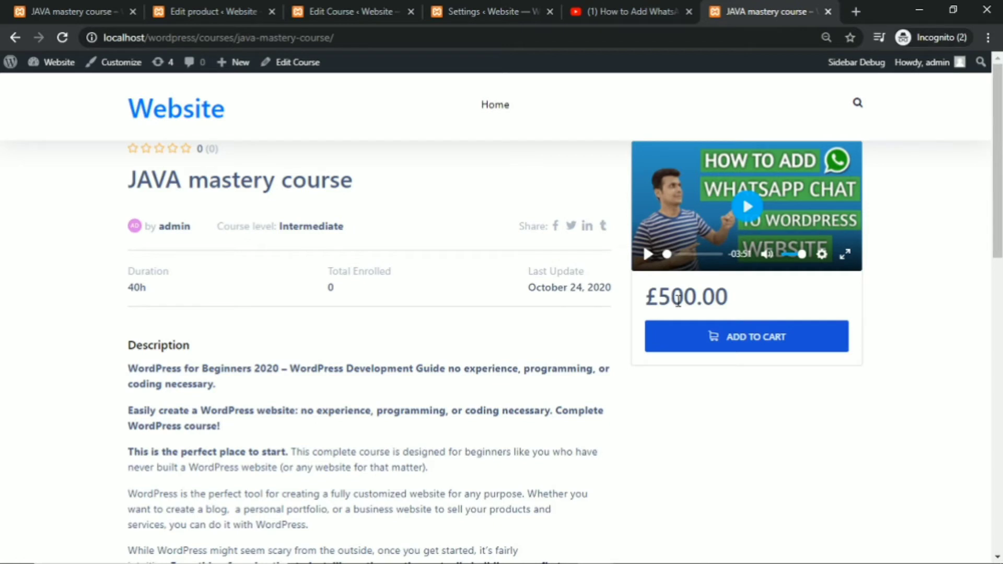
Start a new WooCommerce product from the product edit page and name it "wordpress product".
left_click(243, 12)
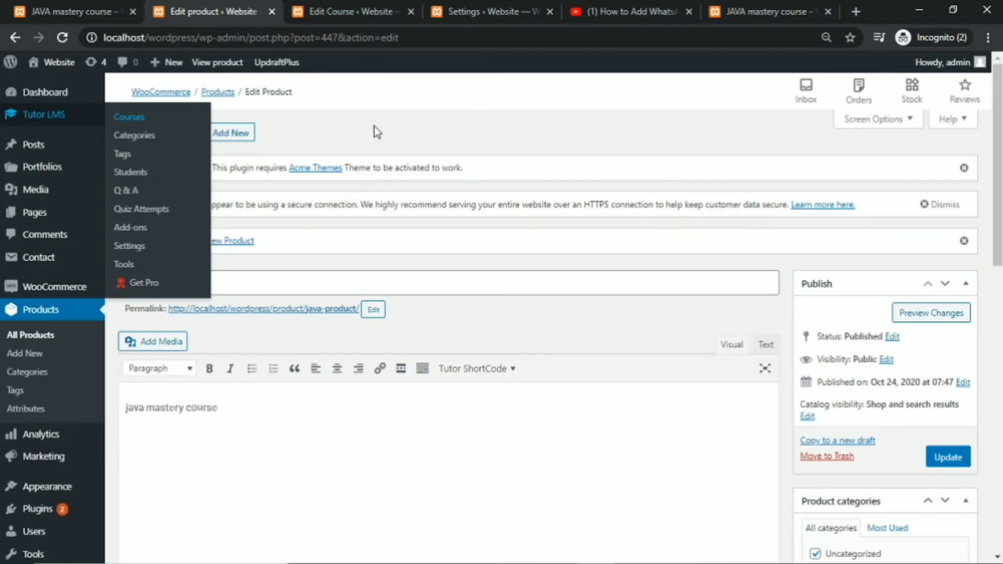
left_click(237, 134)
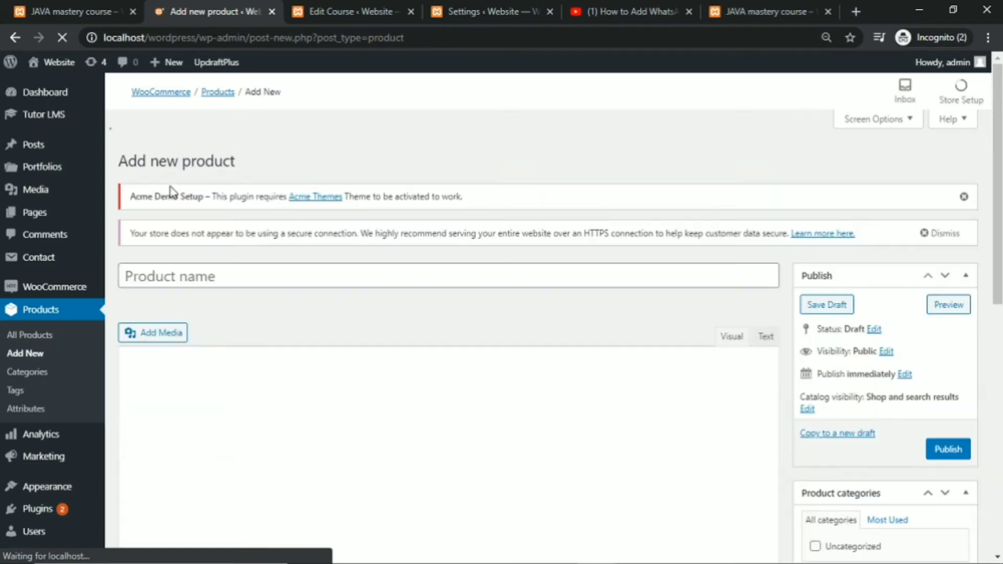
left_click(173, 243)
type("W")
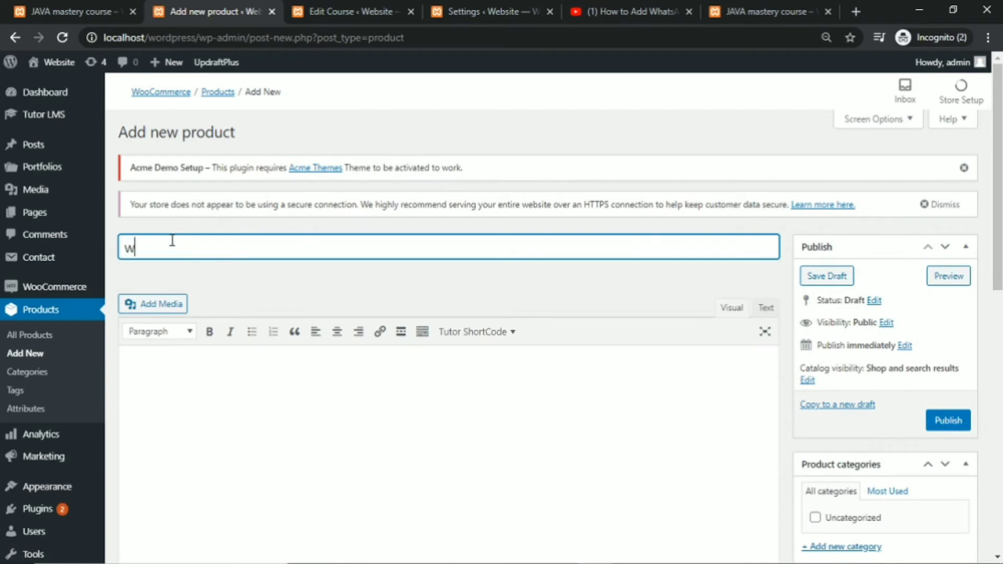
type("ordpres")
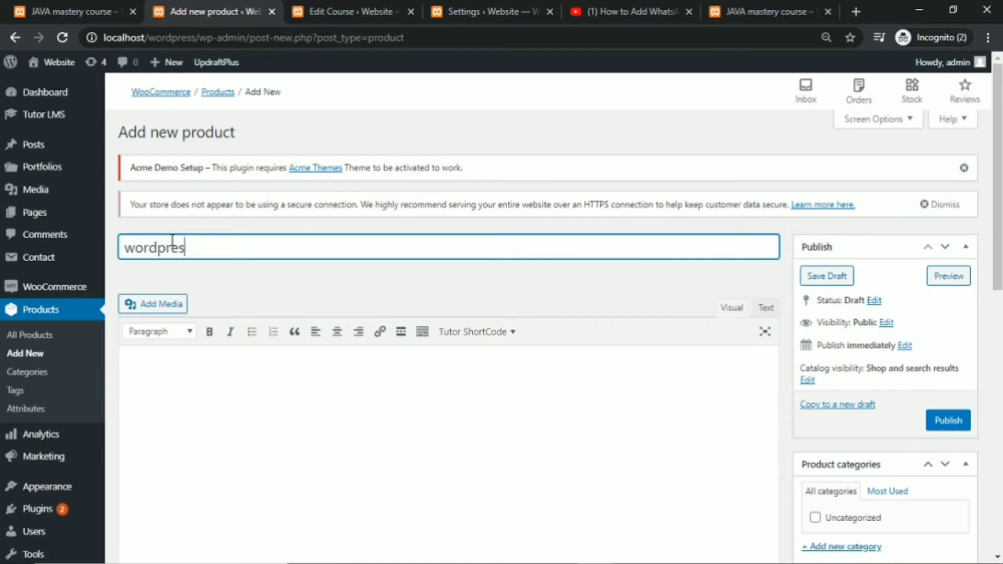
type("s")
left_click(236, 387)
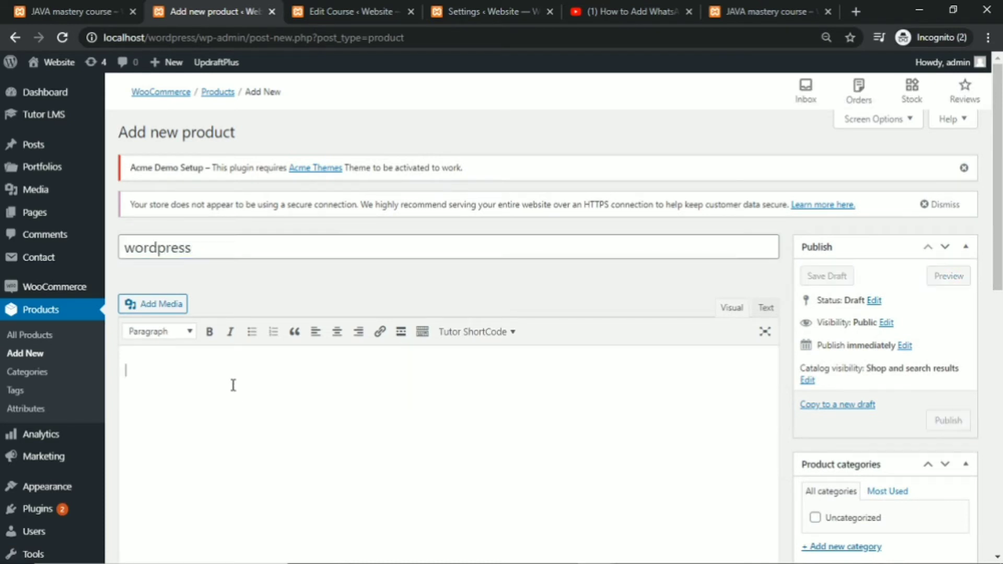
left_click(218, 249)
type("prod")
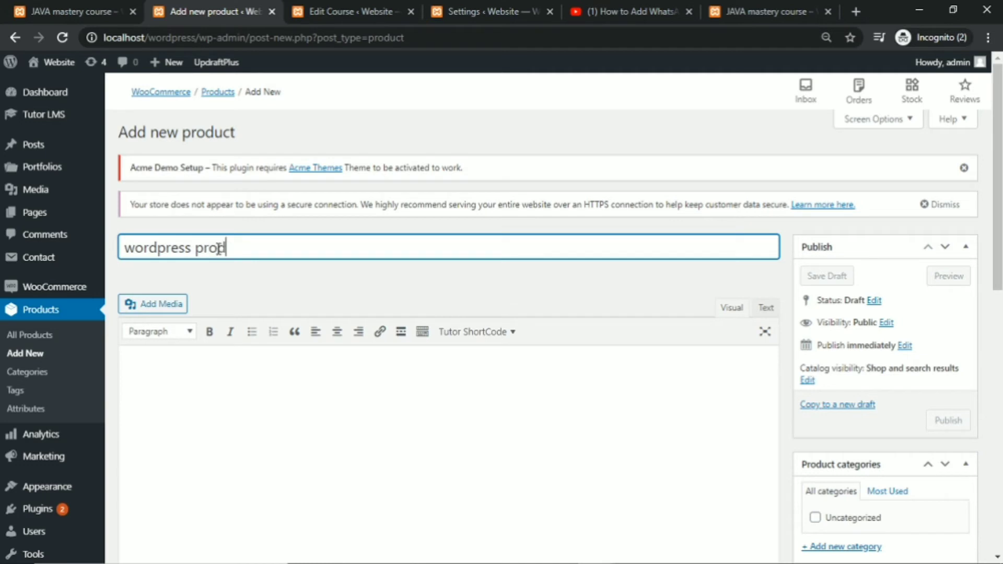
type("uct")
Enter "mastery in wordpress2020" as the new product's description.
left_click(180, 407)
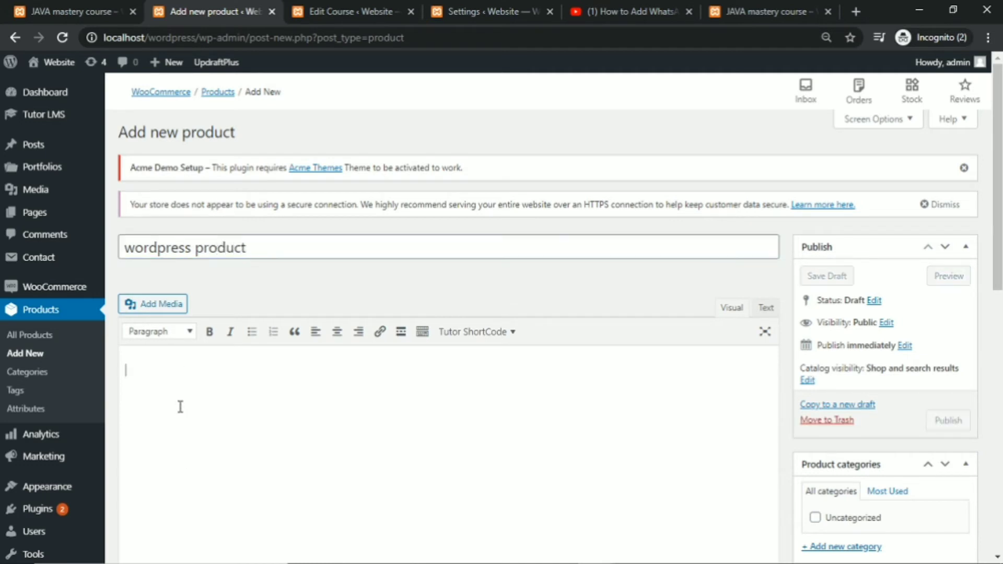
type("mastory")
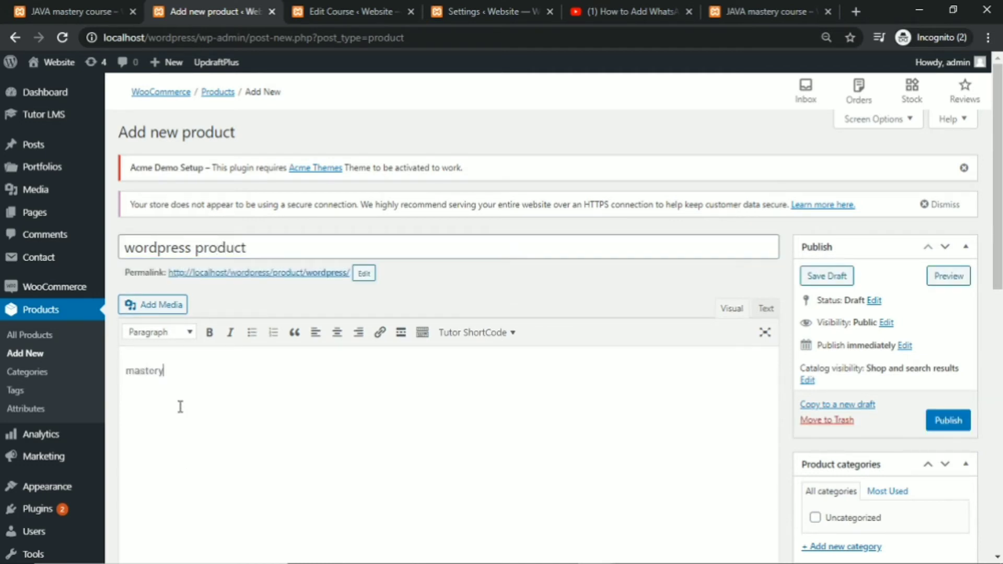
key("BackSpace")
key("BackSpace")
key("BackSpace")
type("ery in wordpress2020")
Set the product's regular price to £450 and sale price to £400, and publish it.
scroll(180, 407, "down", 6)
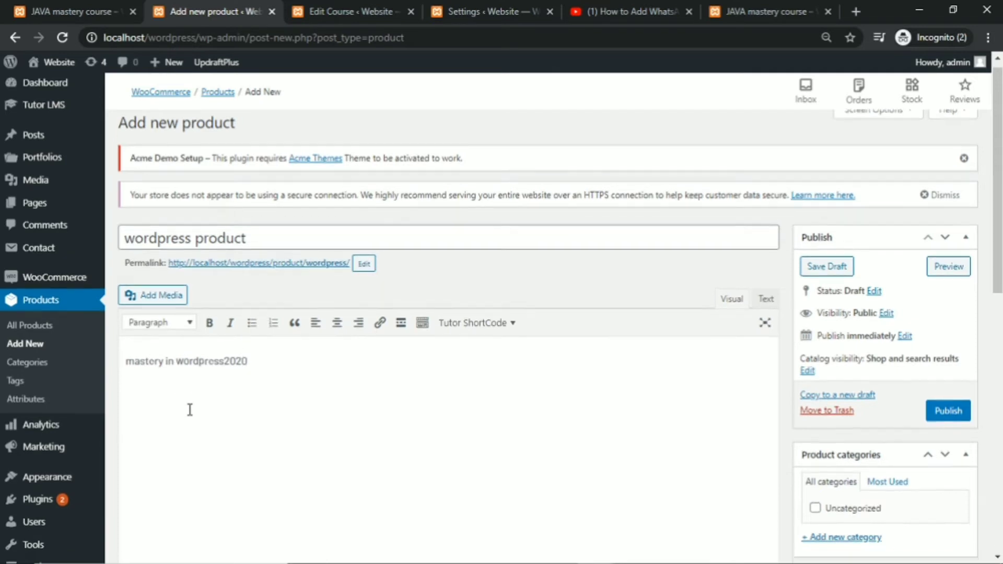
left_click(376, 366)
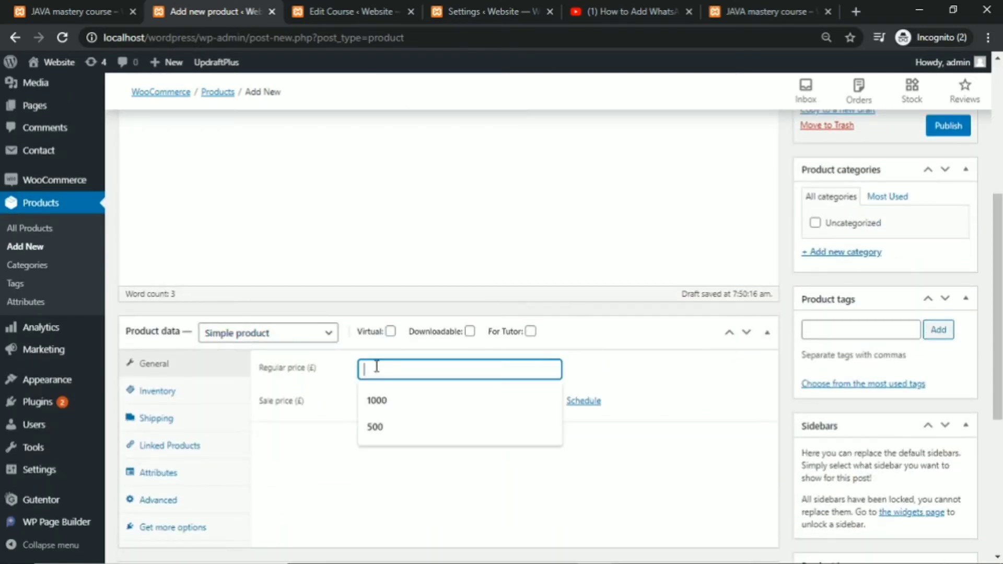
type("450")
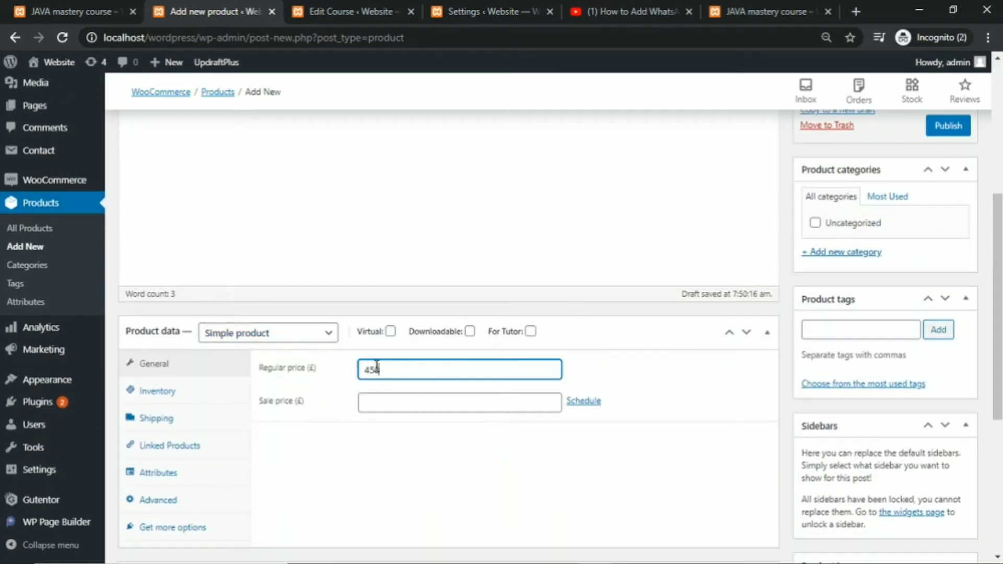
left_click(407, 405)
type("4")
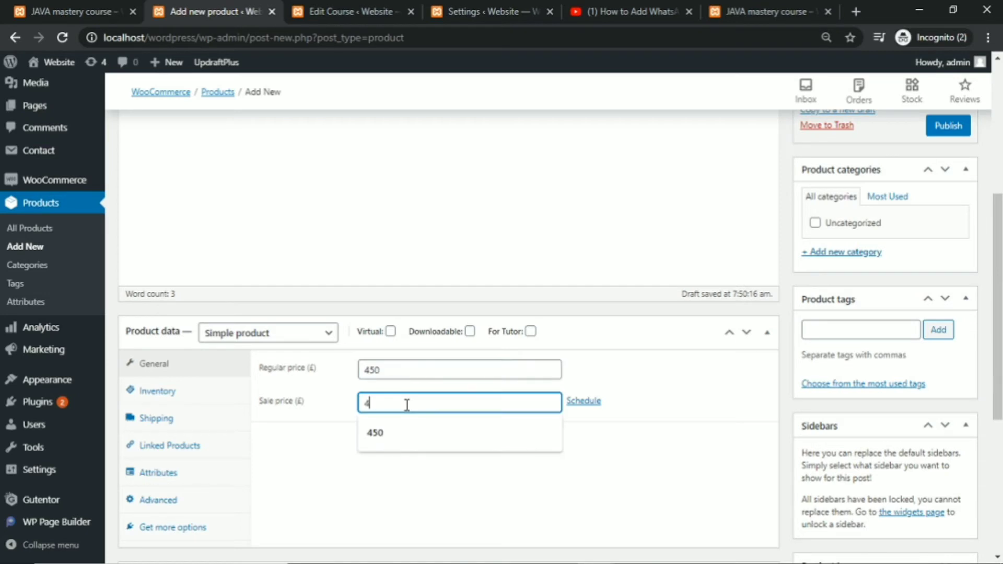
type("00")
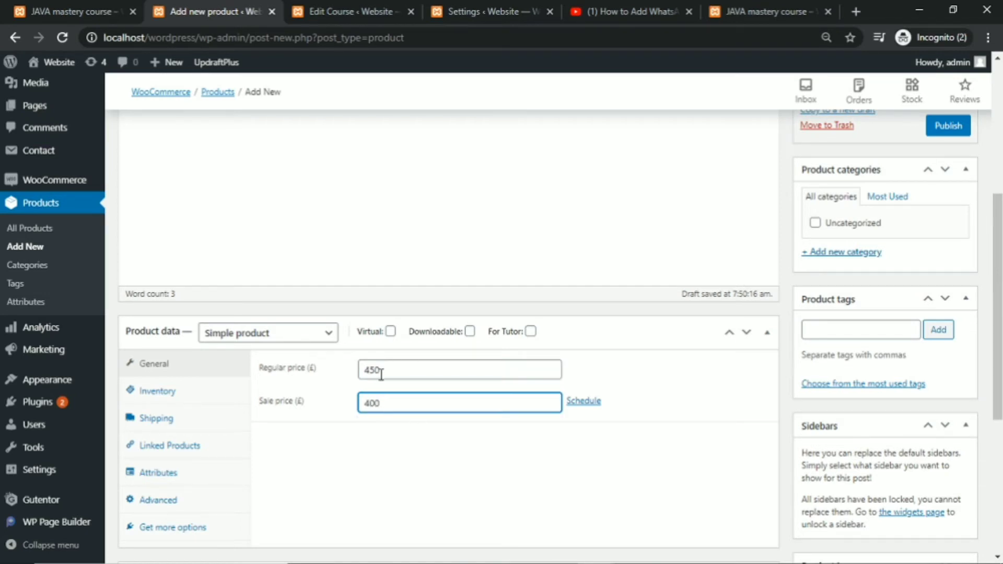
left_click(944, 133)
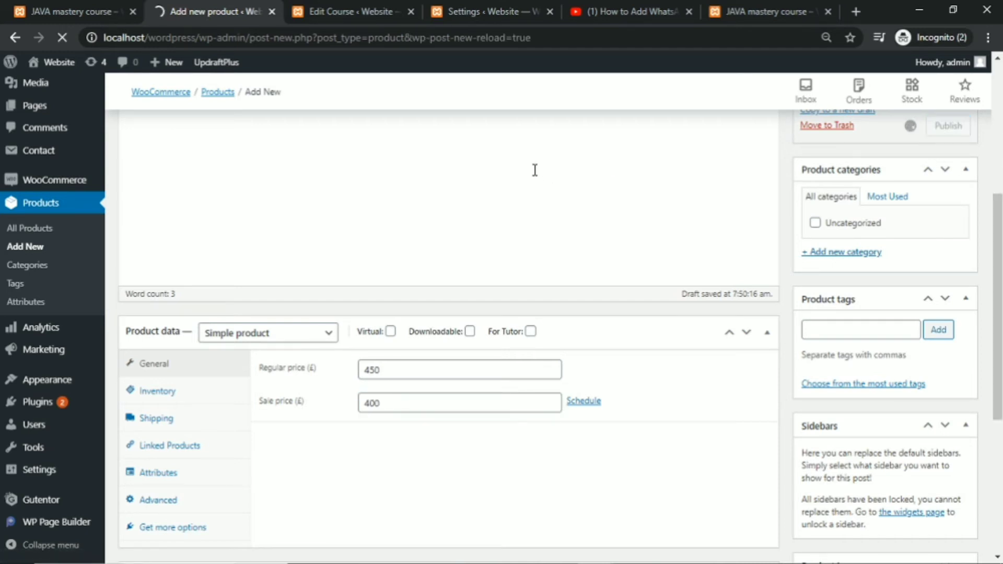
Open the website's home page, compare the two course cards' prices and purchase options, and return to the WordPress product's edit page.
left_click(789, 8)
left_click_drag(199, 37, 354, 61)
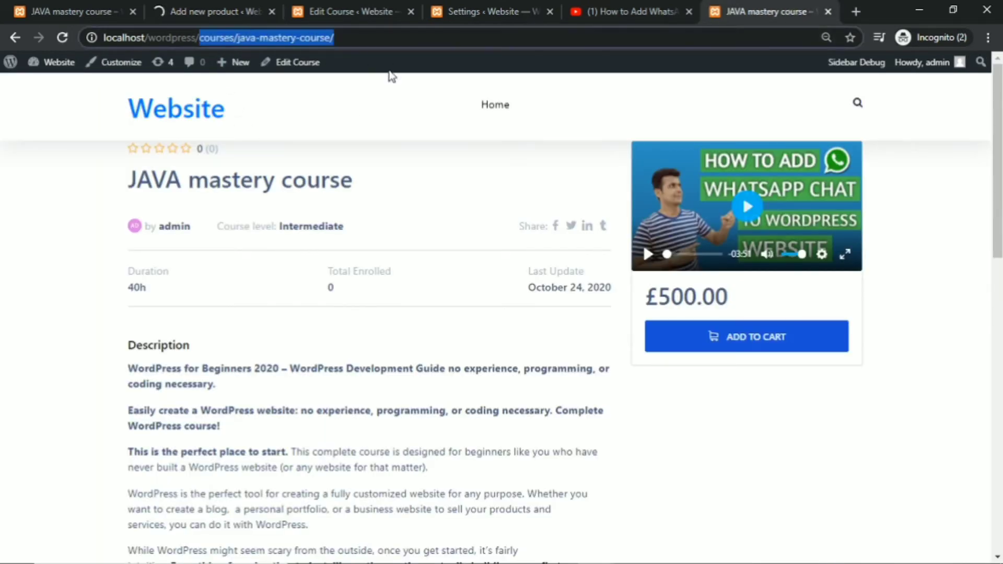
key("BackSpace")
key("Return")
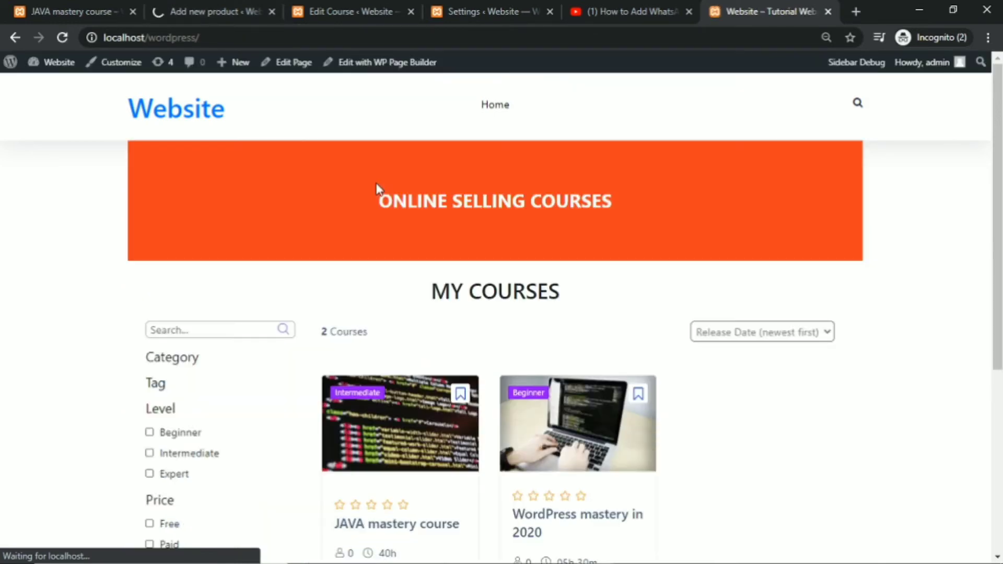
scroll(333, 167, "down", 3)
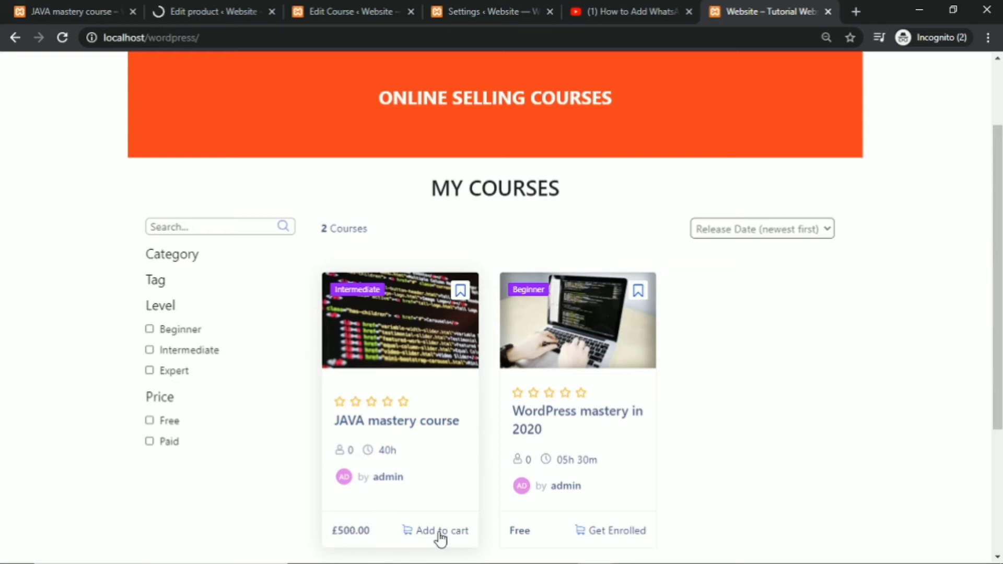
scroll(925, 288, "down", 1)
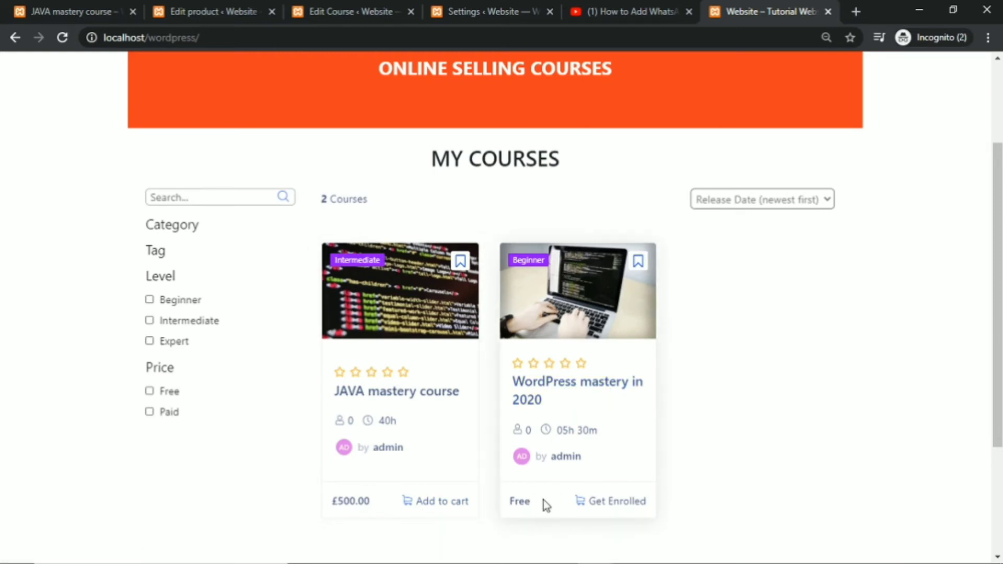
left_click_drag(544, 499, 395, 513)
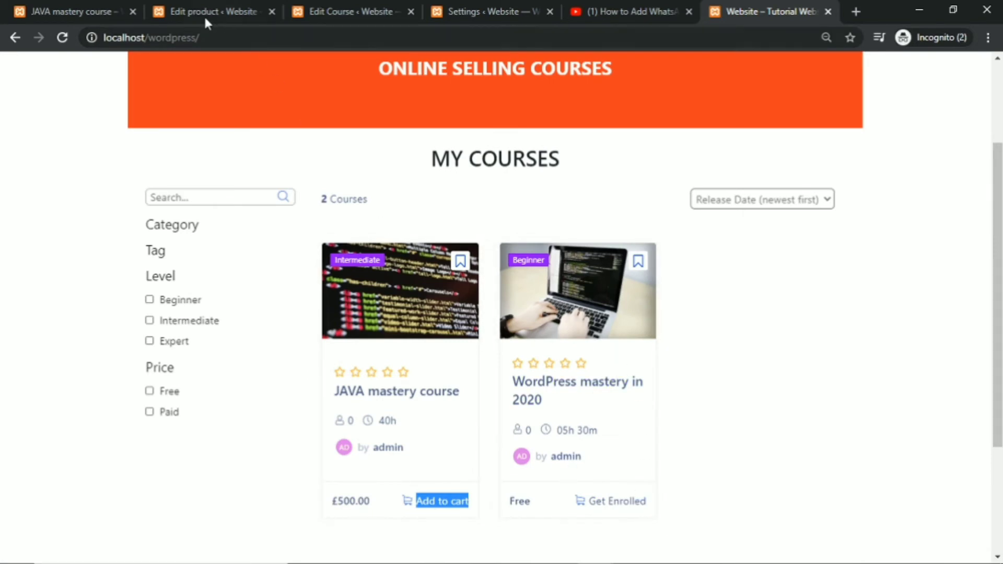
left_click(189, 10)
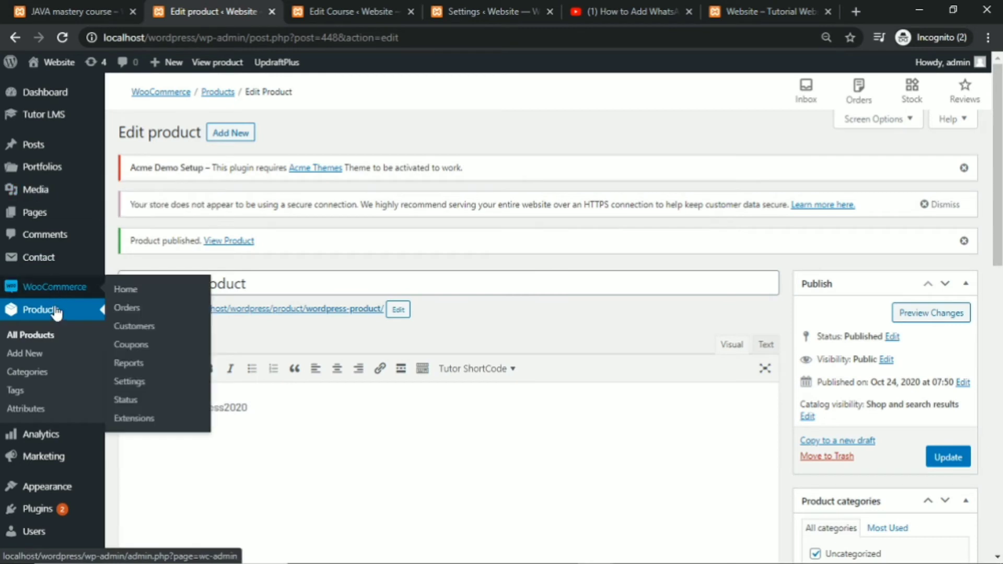
Open the "WordPress mastery in 2020" course from the Tutor LMS course list for editing.
mouse_move(43, 114)
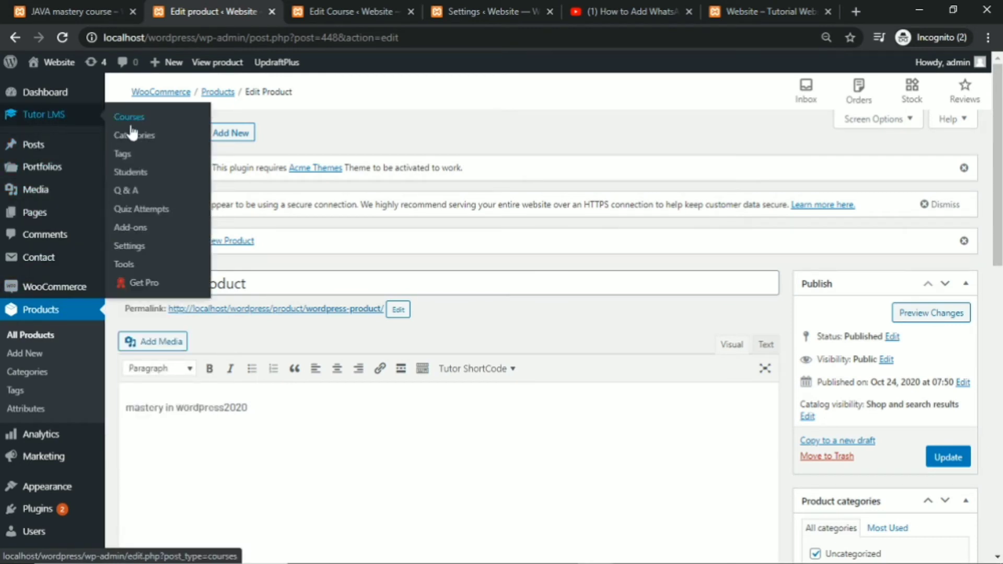
left_click(132, 126)
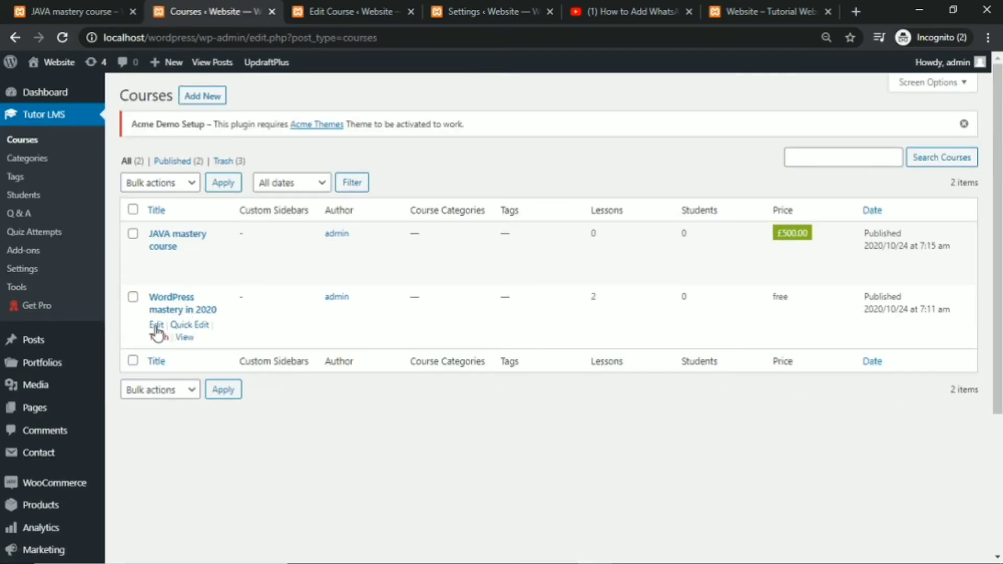
left_click(155, 327)
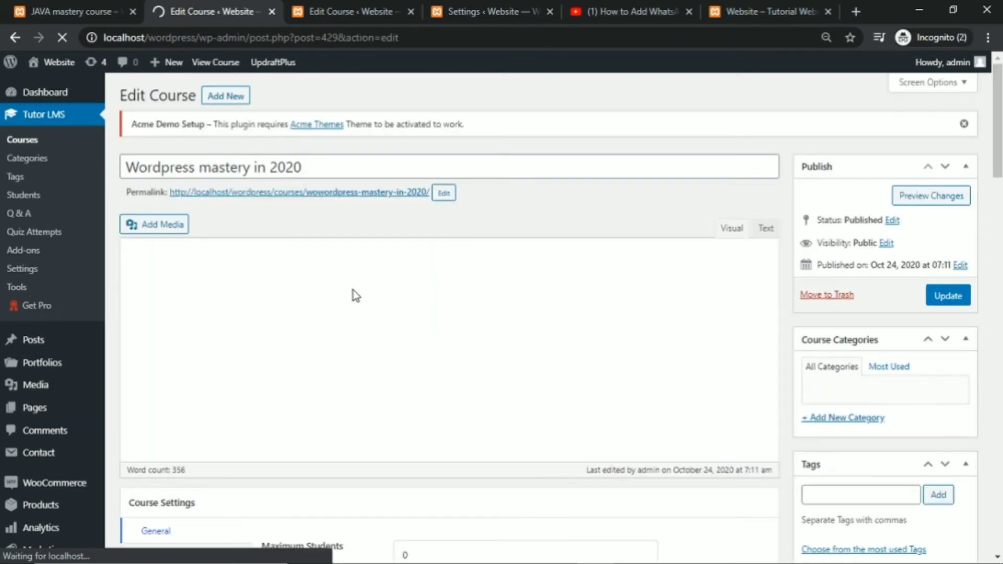
Attach "wordpress product" to the WordPress mastery course as its selling product and update the course.
scroll(351, 291, "down", 15)
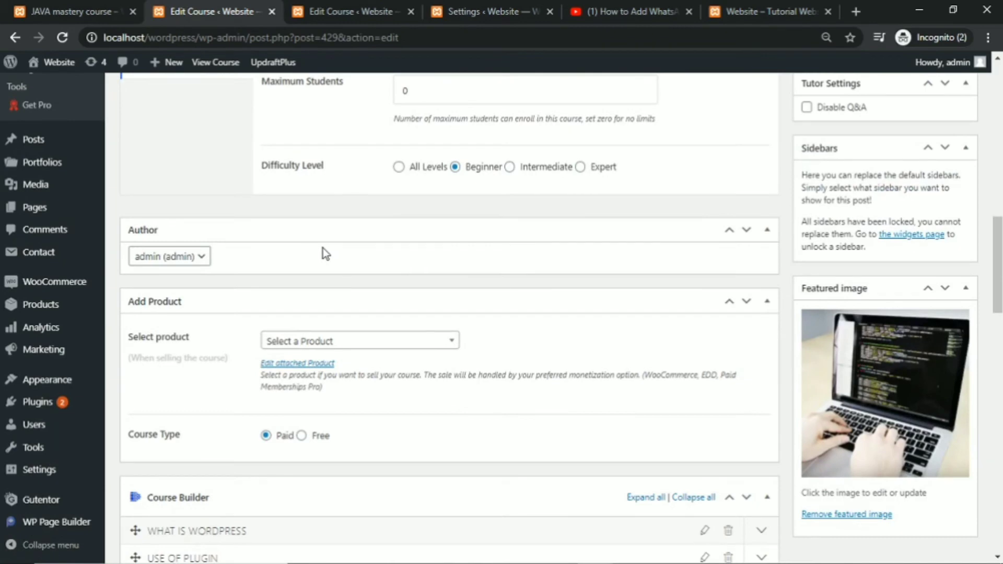
scroll(323, 248, "down", 1)
left_click(285, 267)
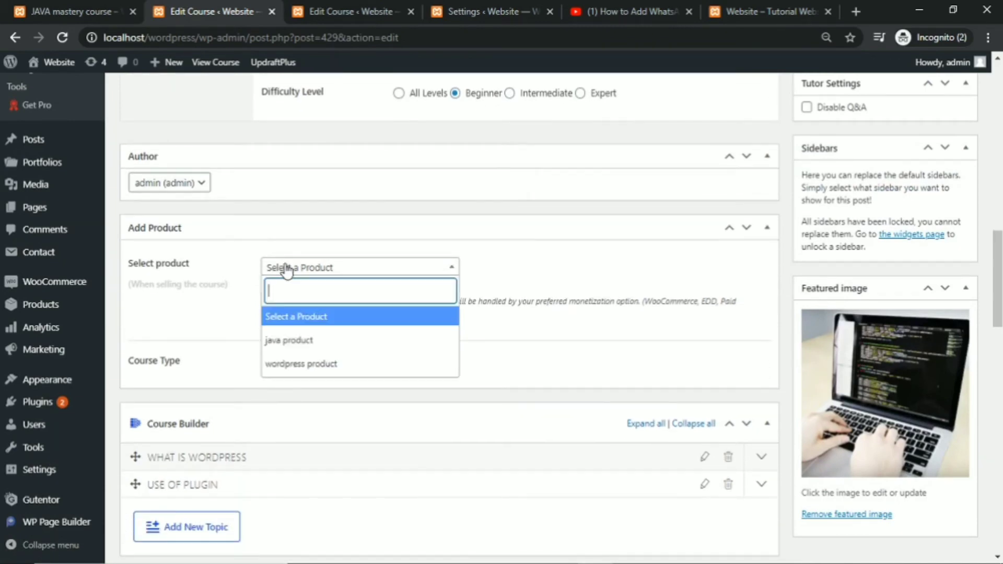
left_click(305, 366)
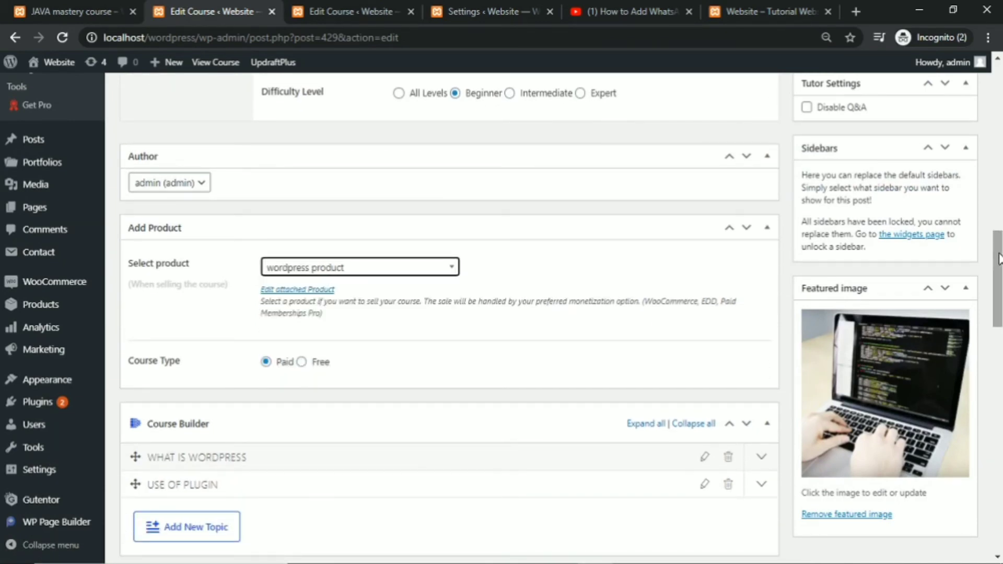
left_click_drag(997, 259, 997, 112)
left_click(962, 232)
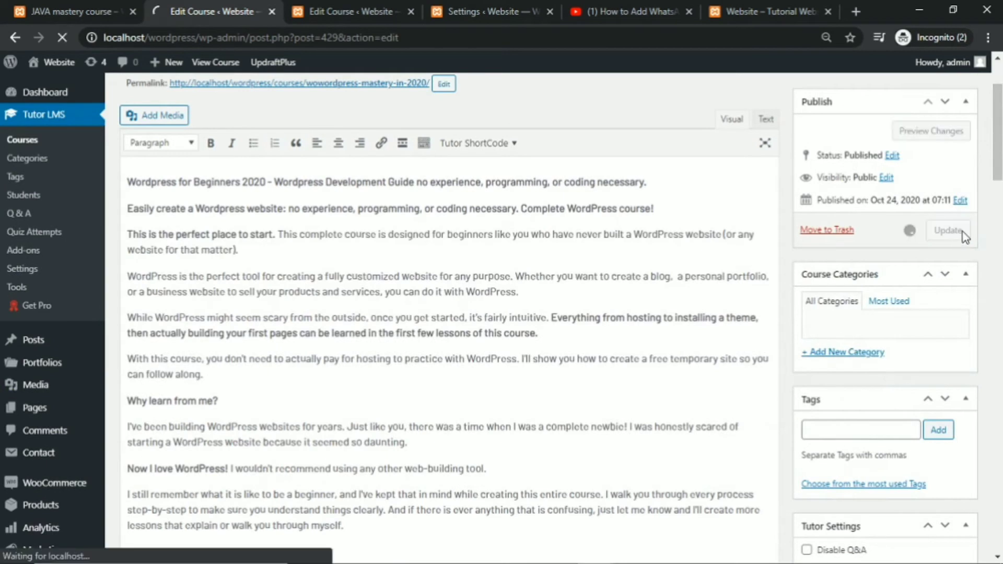
Reload the website's home page to check the WordPress course card's price, and return to the course's edit page.
left_click(736, 13)
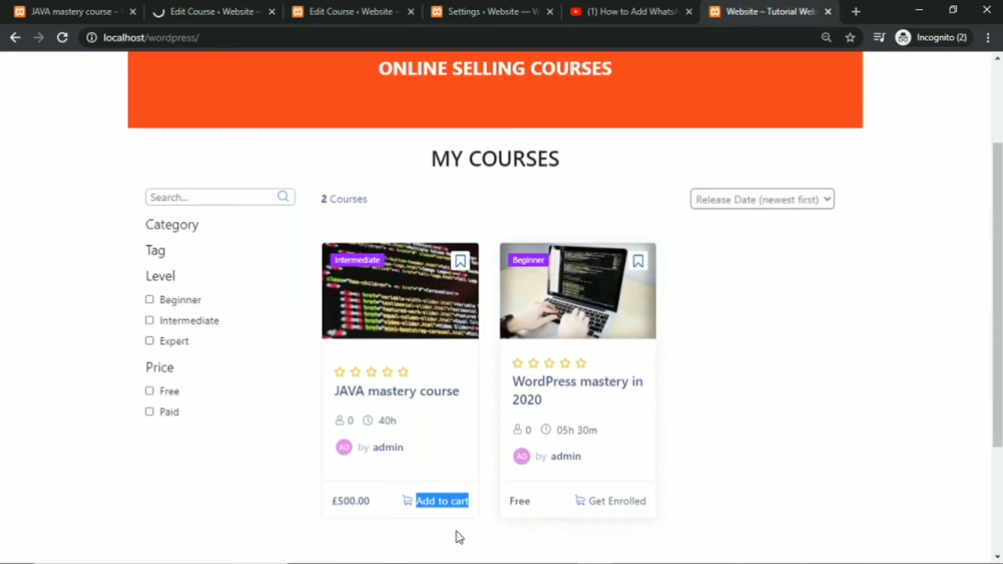
left_click(63, 38)
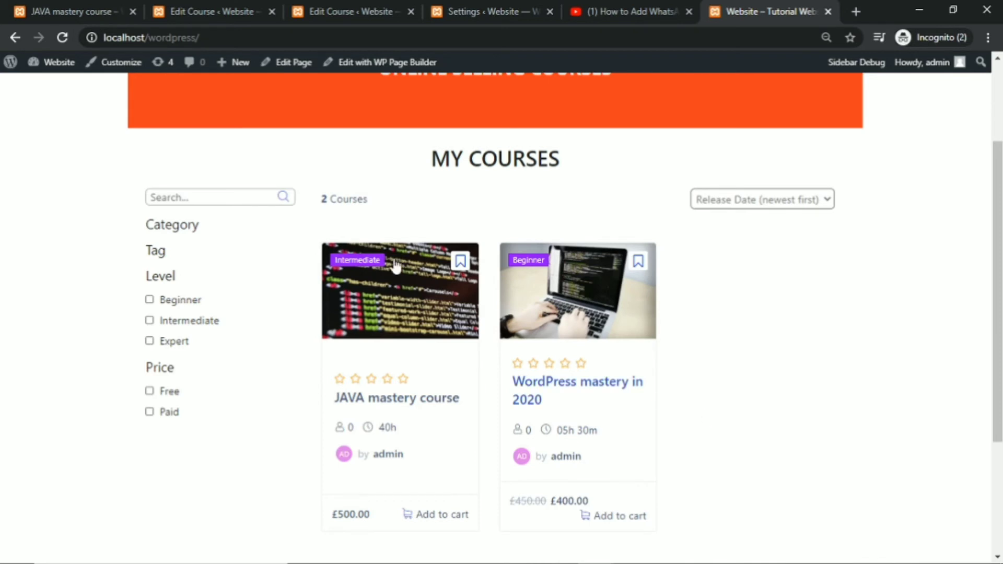
left_click(177, 11)
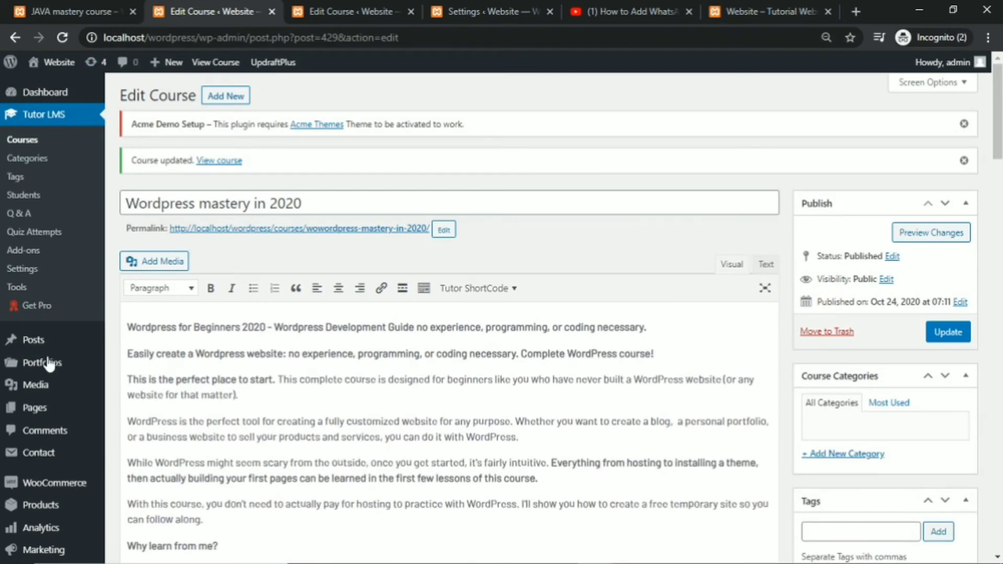
Open the WooCommerce general settings at the store address section and close the leftover course tabs.
mouse_move(43, 365)
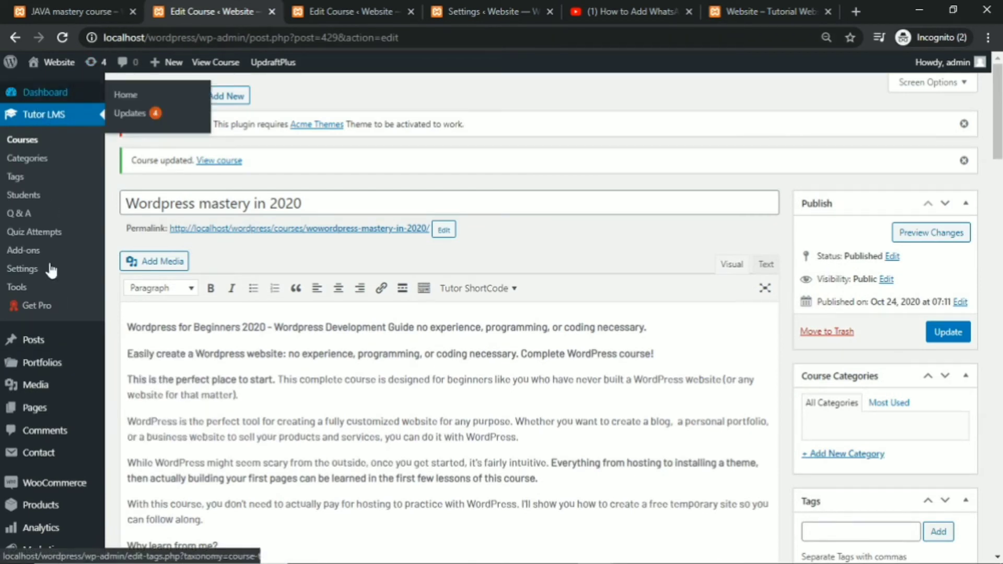
scroll(47, 269, "down", 3)
mouse_move(56, 332)
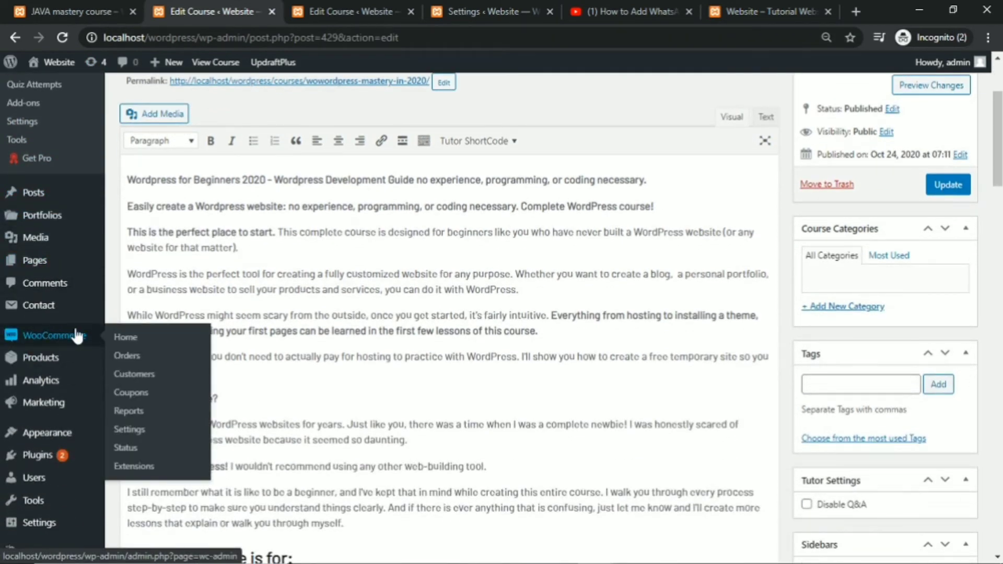
left_click(132, 431)
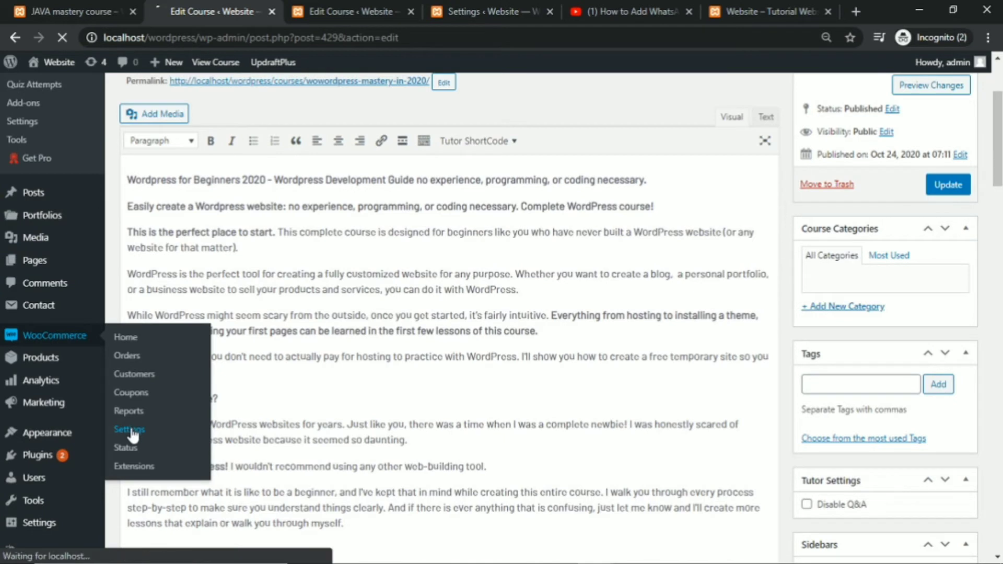
left_click(132, 11)
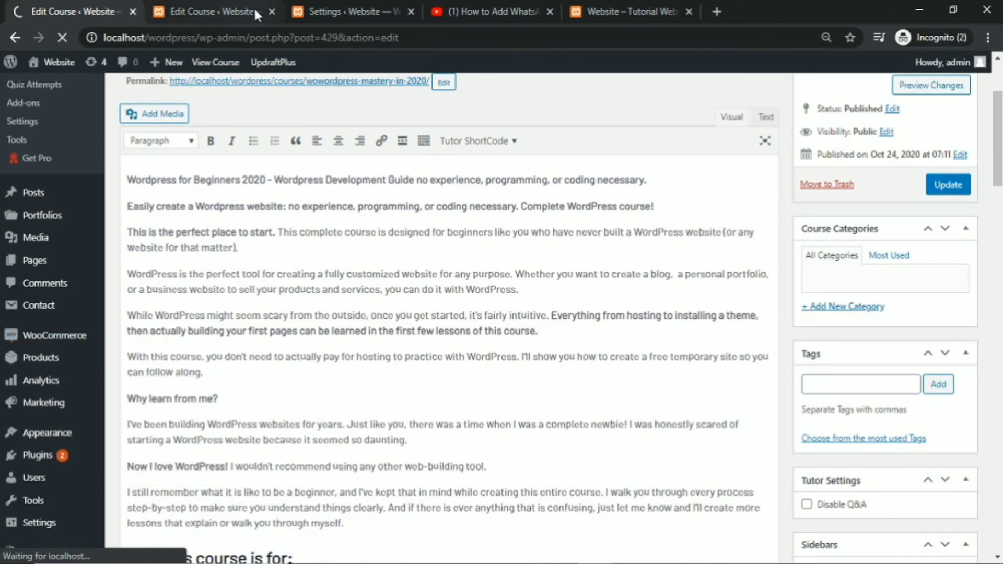
left_click(276, 11)
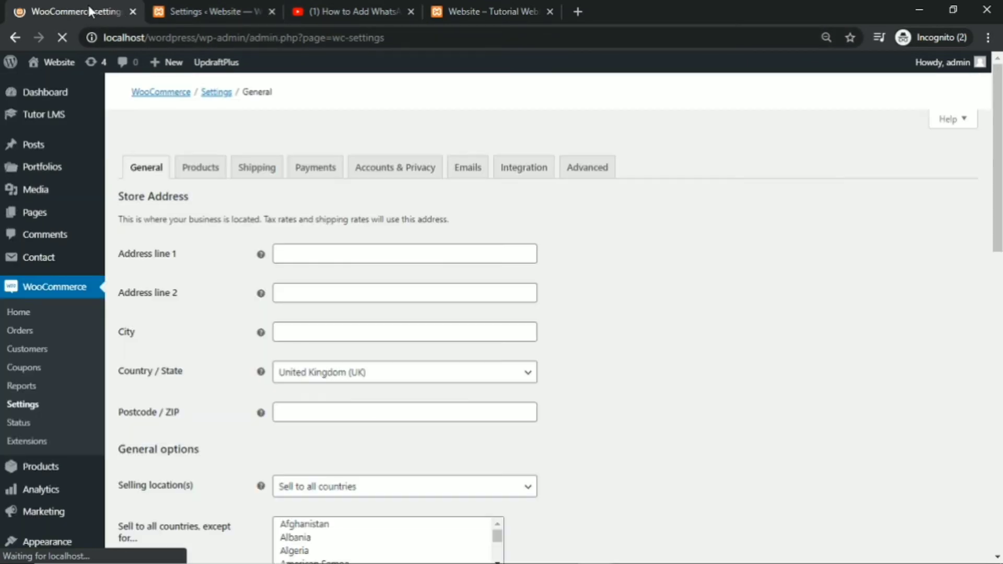
scroll(467, 403, "down", 2)
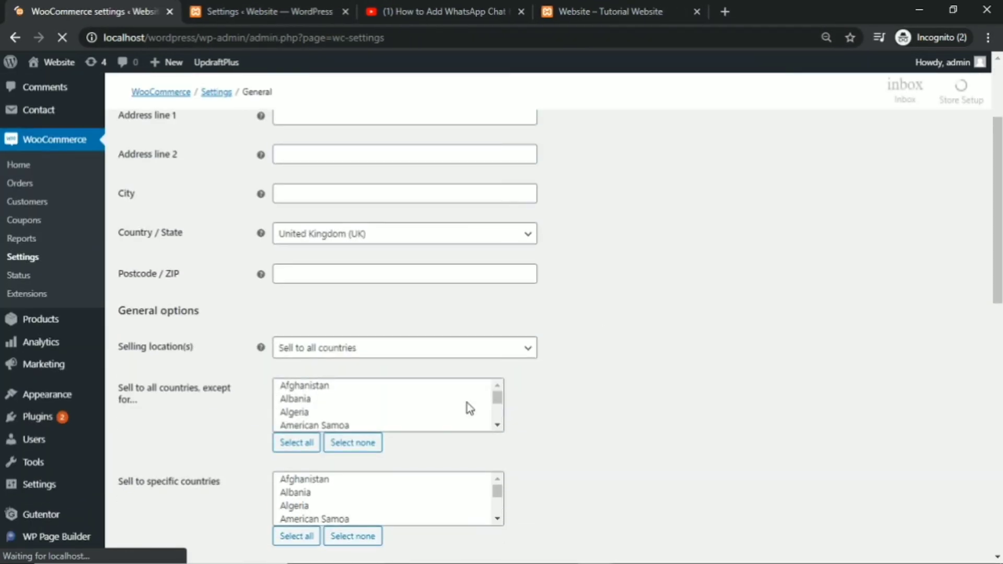
scroll(362, 333, "up", 2)
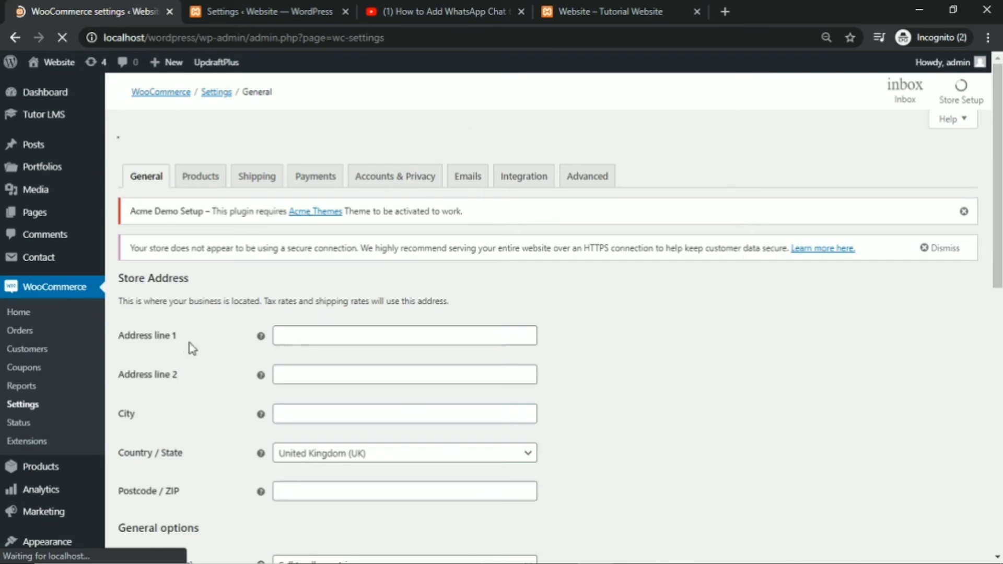
scroll(198, 387, "down", 2)
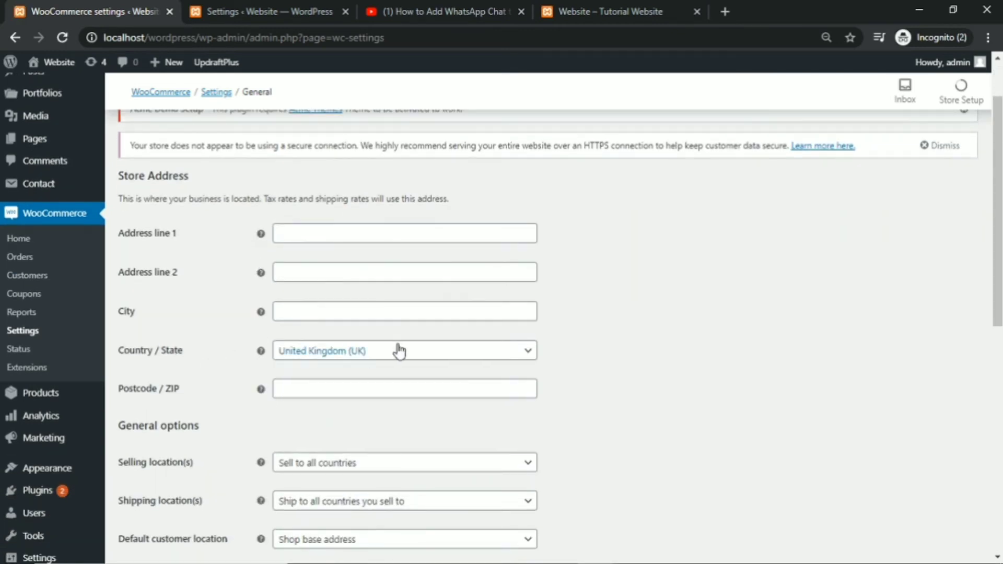
left_click(358, 360)
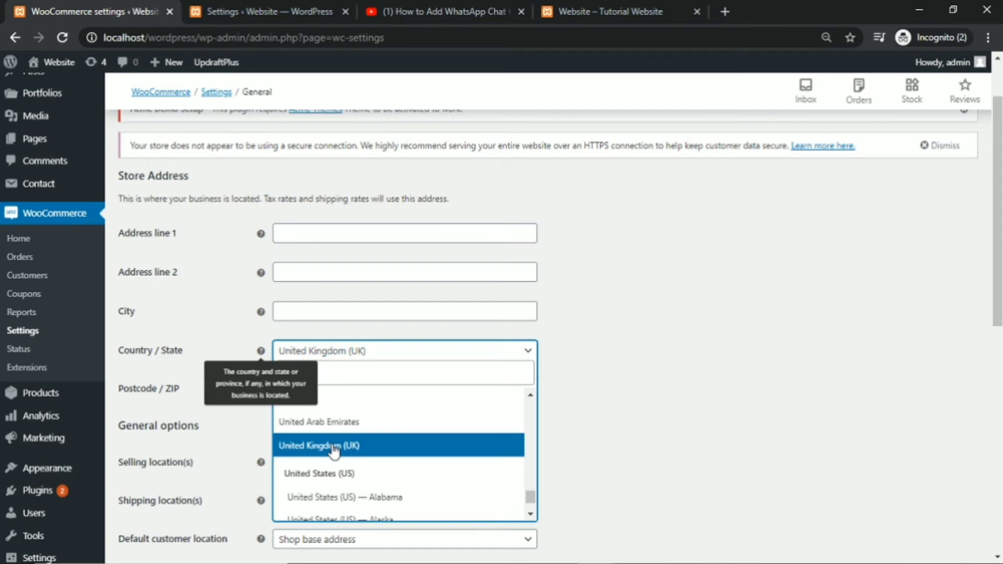
scroll(334, 452, "up", 15)
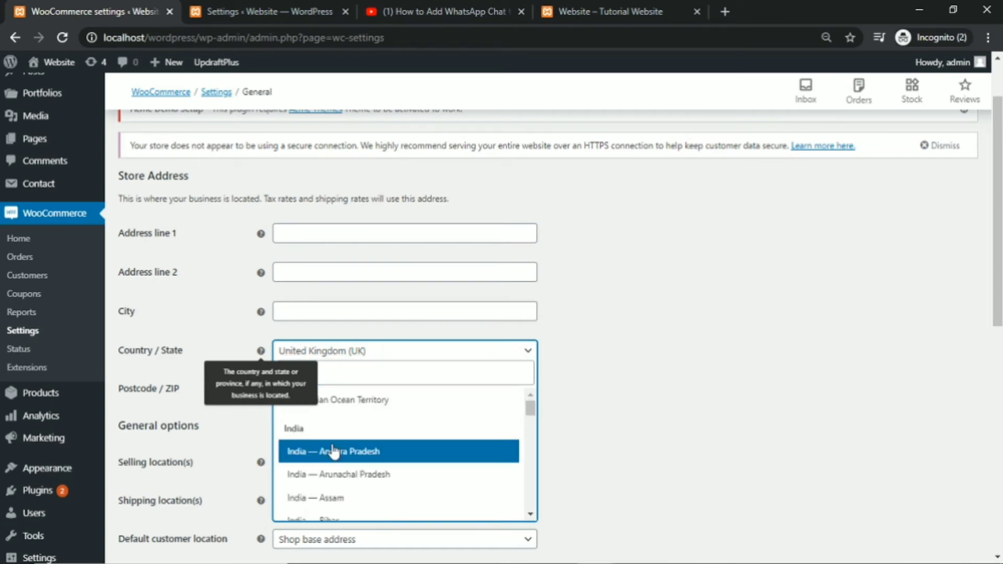
type("-")
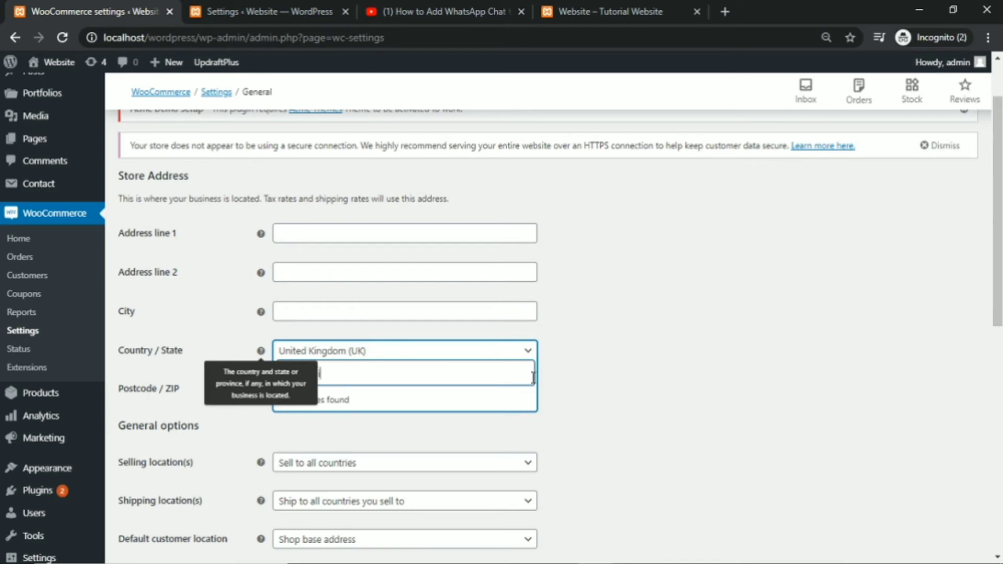
left_click(587, 361)
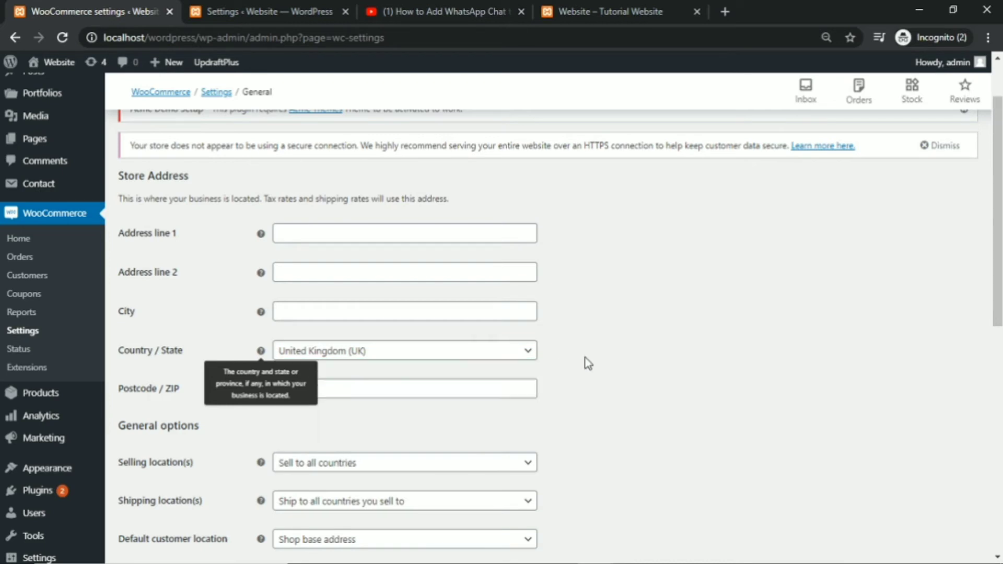
Search the store's Country / State options for "india" and set the value to India — Delhi.
left_click(473, 356)
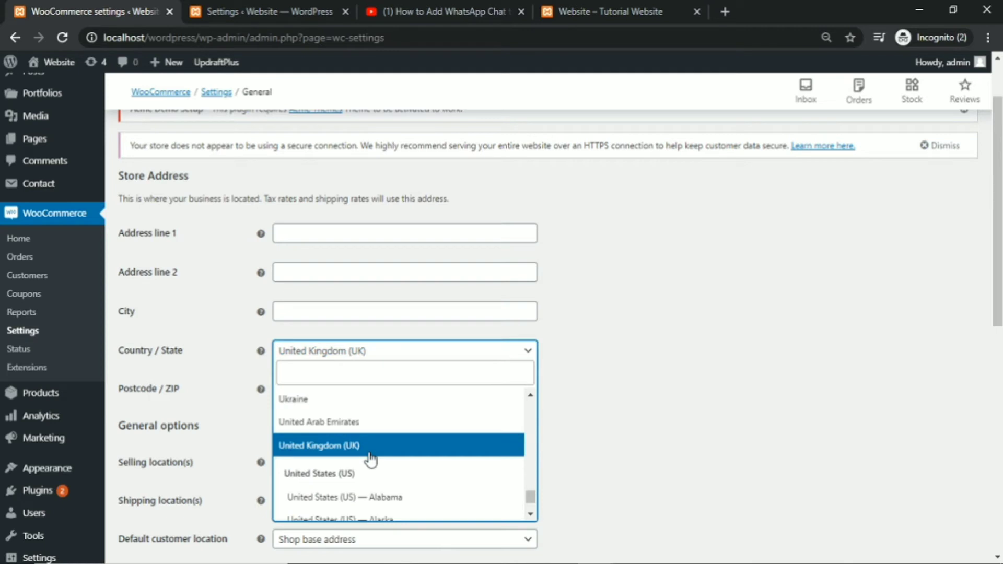
type("india")
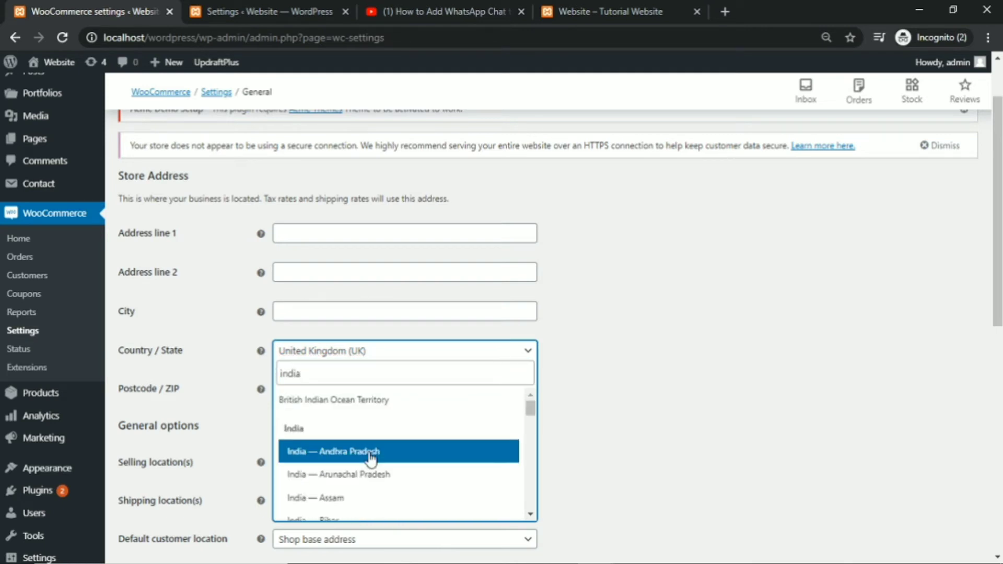
key("Down")
key("Down")
scroll(371, 460, "down", 4)
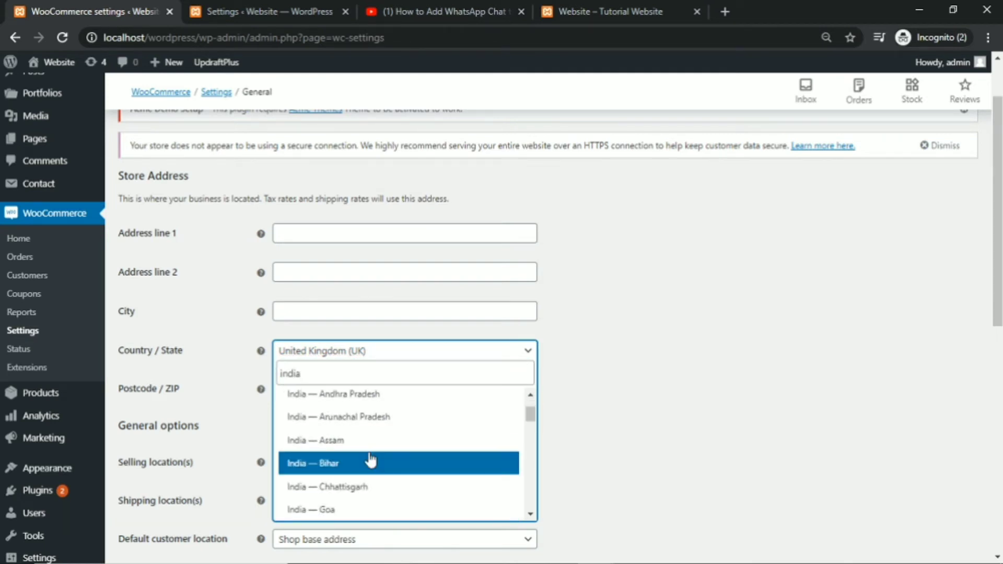
scroll(370, 460, "down", 3)
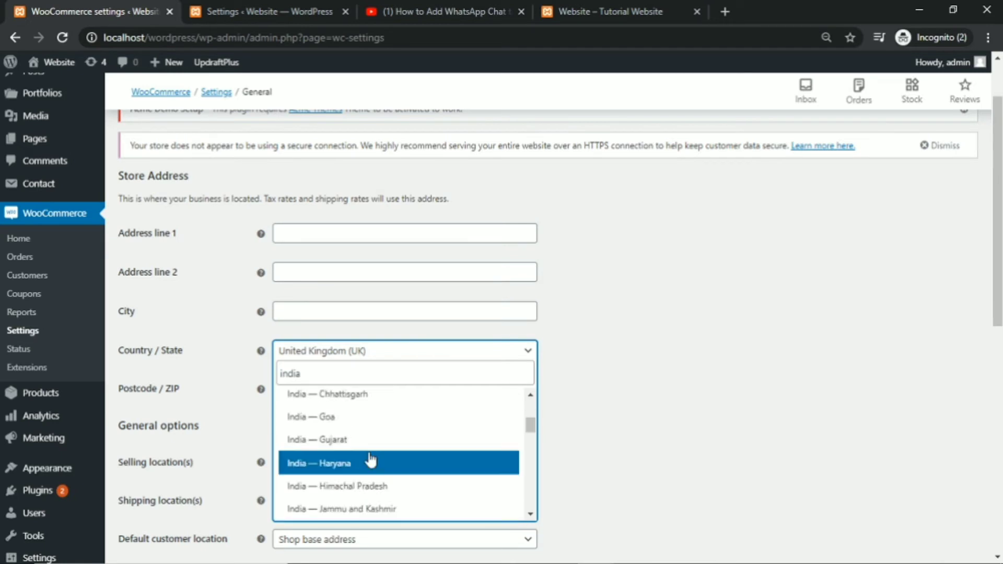
key("Down")
key("Down")
scroll(371, 460, "down", 4)
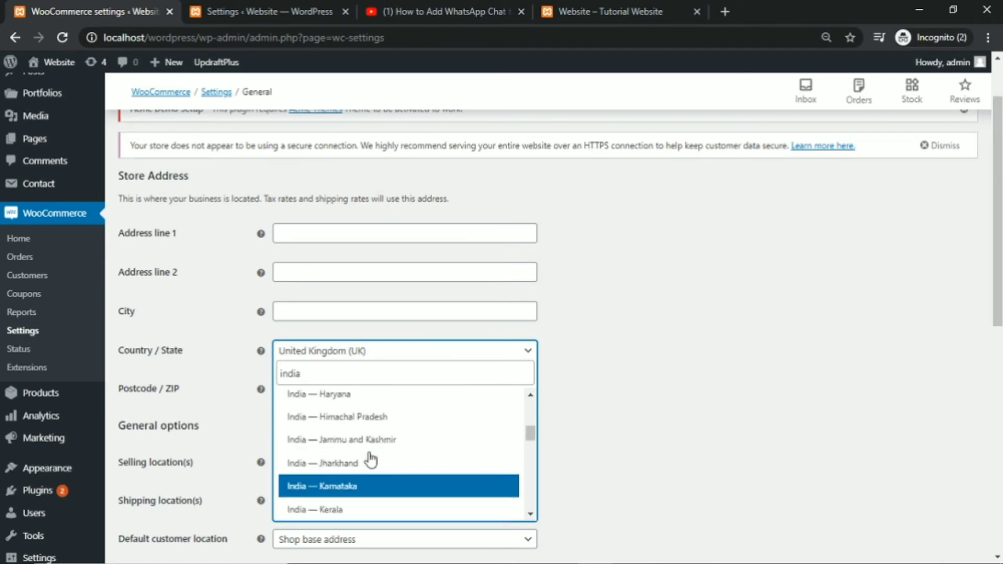
key("Down")
key("Down")
key("Down")
key("Down")
key("Down")
key("Down")
key("Down")
key("Down")
key("Down")
key("Down")
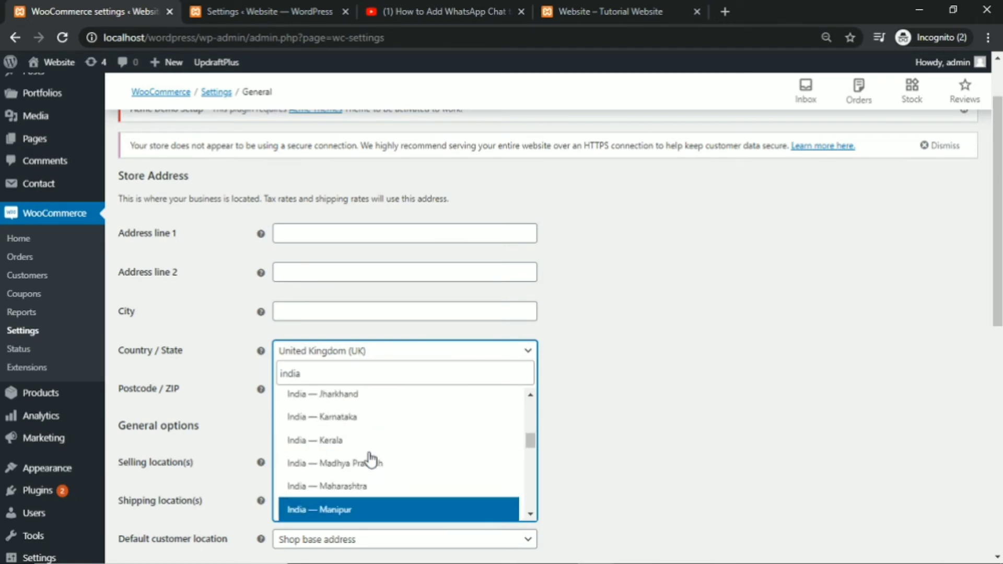
key("Down")
key("Down")
key("Down")
key("Down")
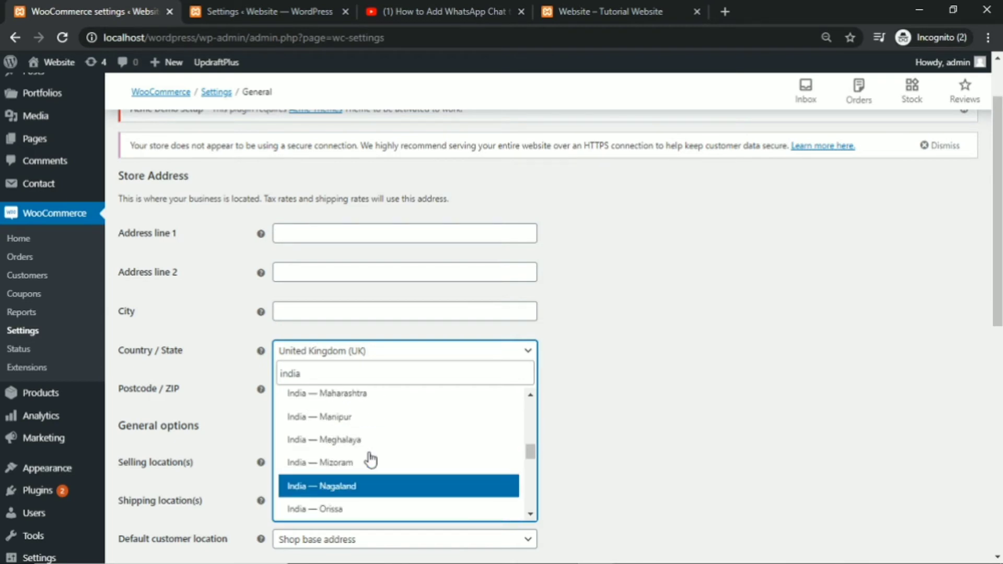
key("Down")
key("Down")
key("Down")
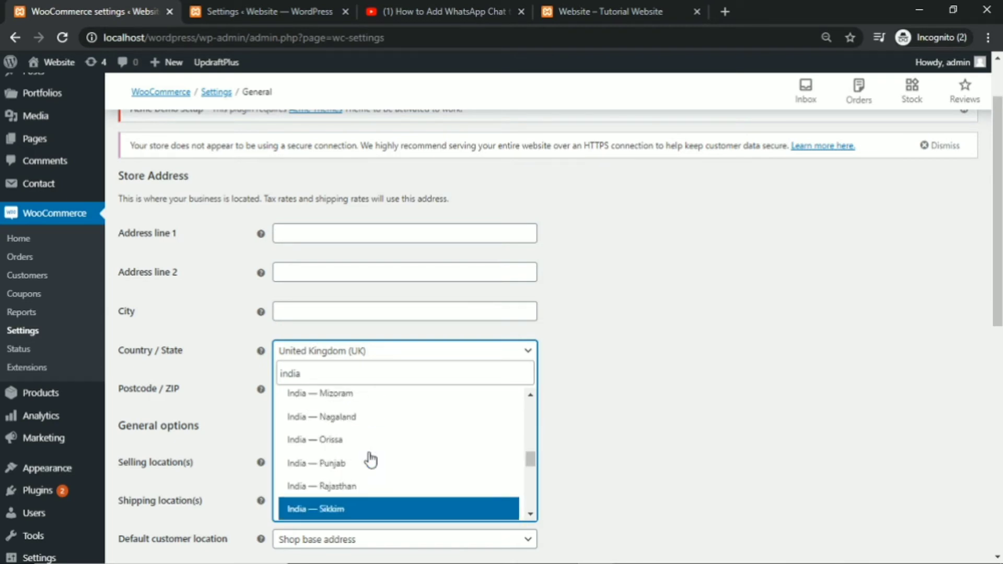
key("Down")
key("Down")
key("Down")
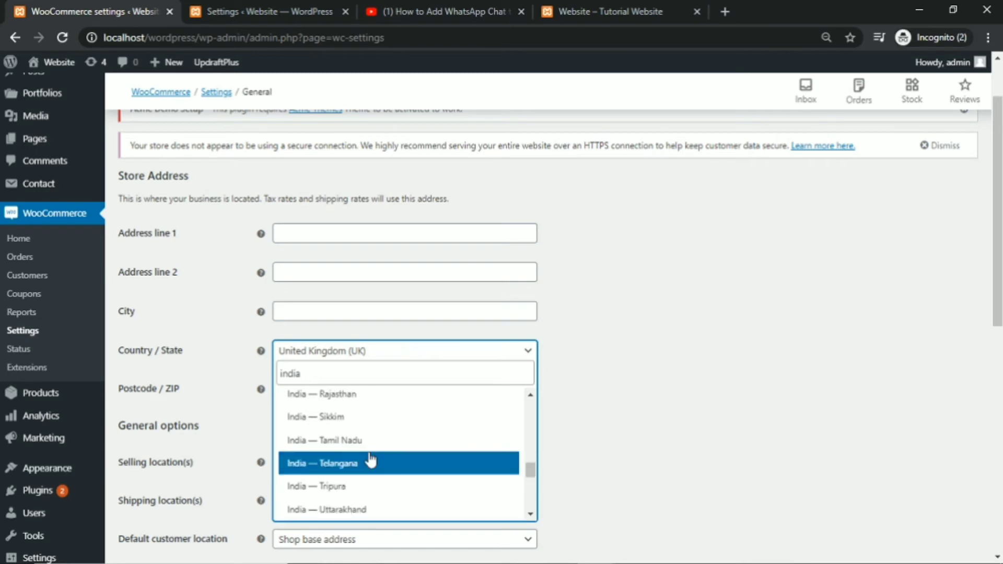
key("Down")
key("Down")
key("Down")
key("Down")
key("Down")
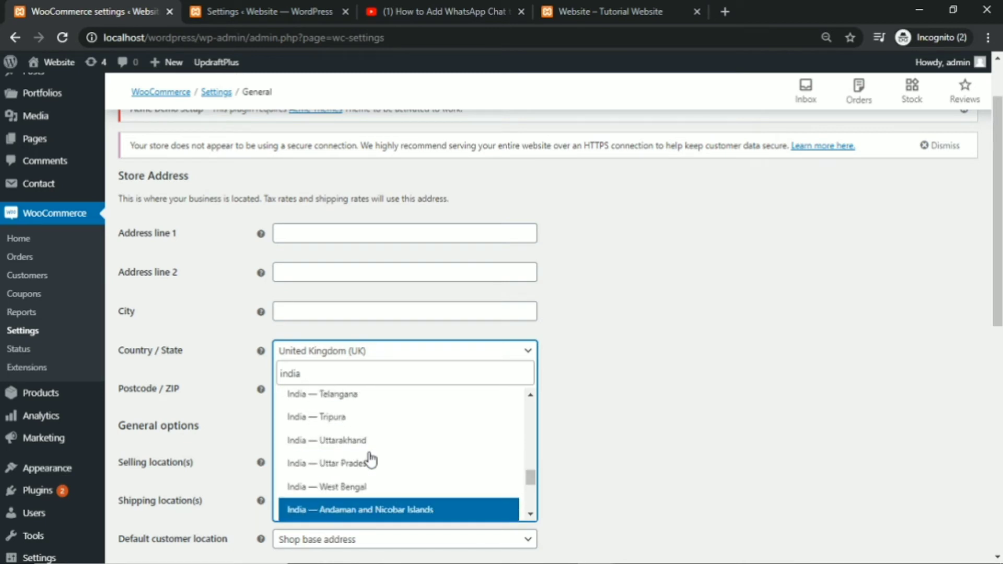
key("Down")
key("Down")
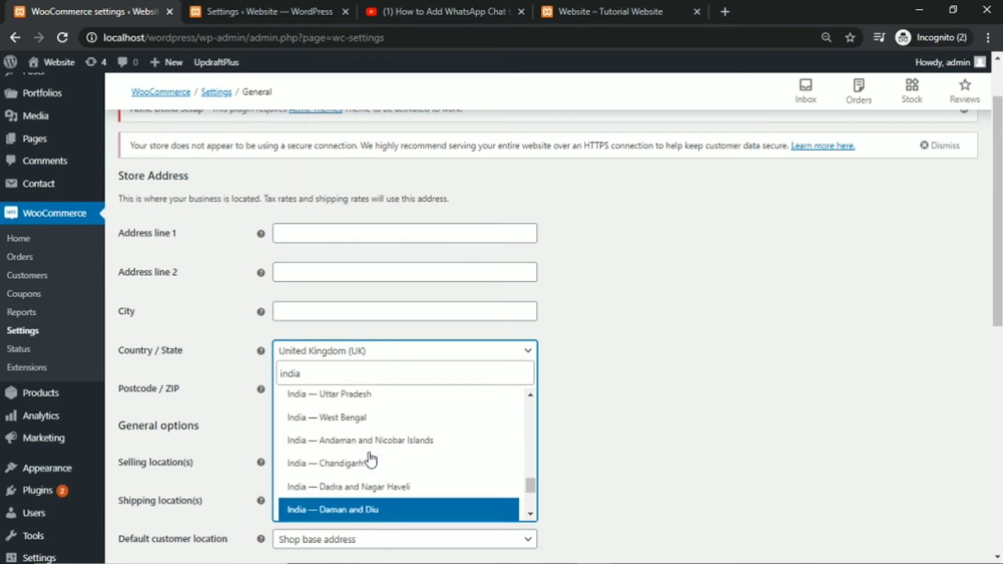
scroll(371, 461, "down", 1)
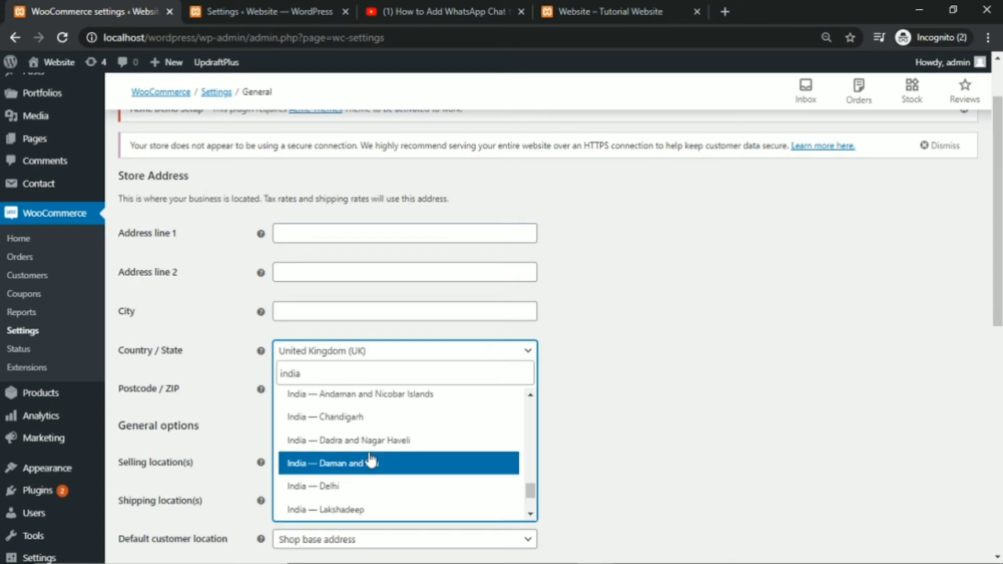
key("Down")
key("Return")
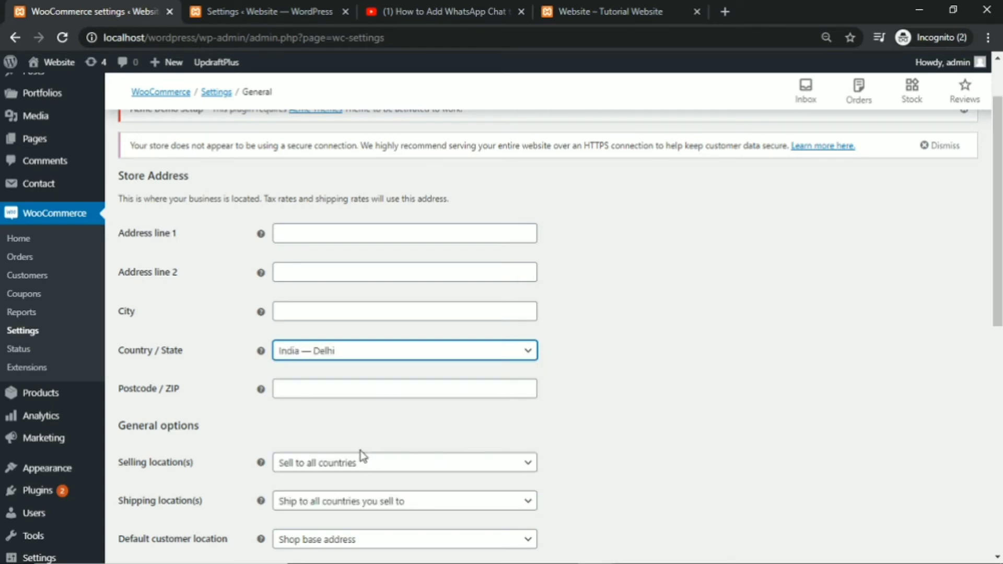
Restrict the store's selling locations to specific countries and add India as the only country sold to.
scroll(598, 398, "down", 3)
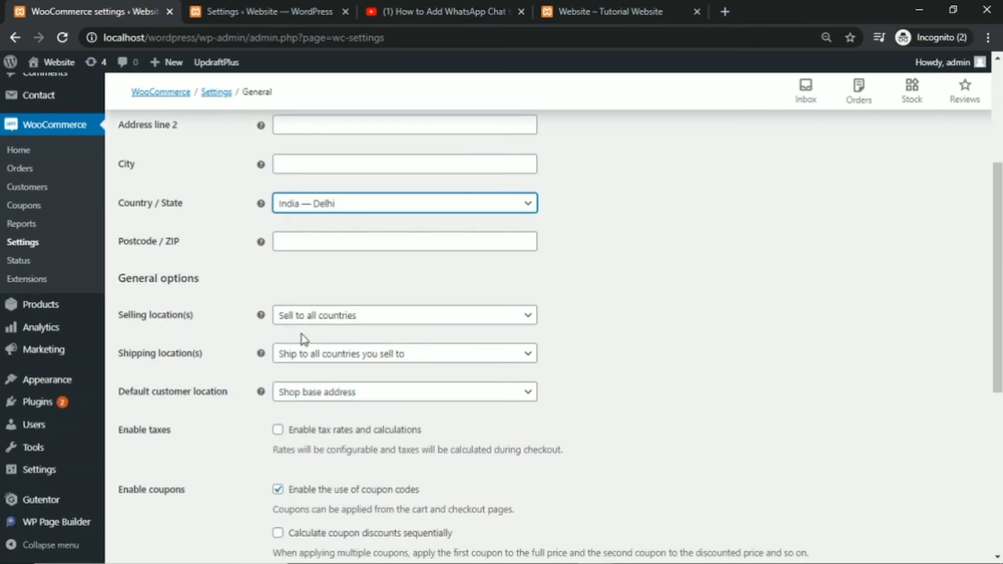
left_click(313, 320)
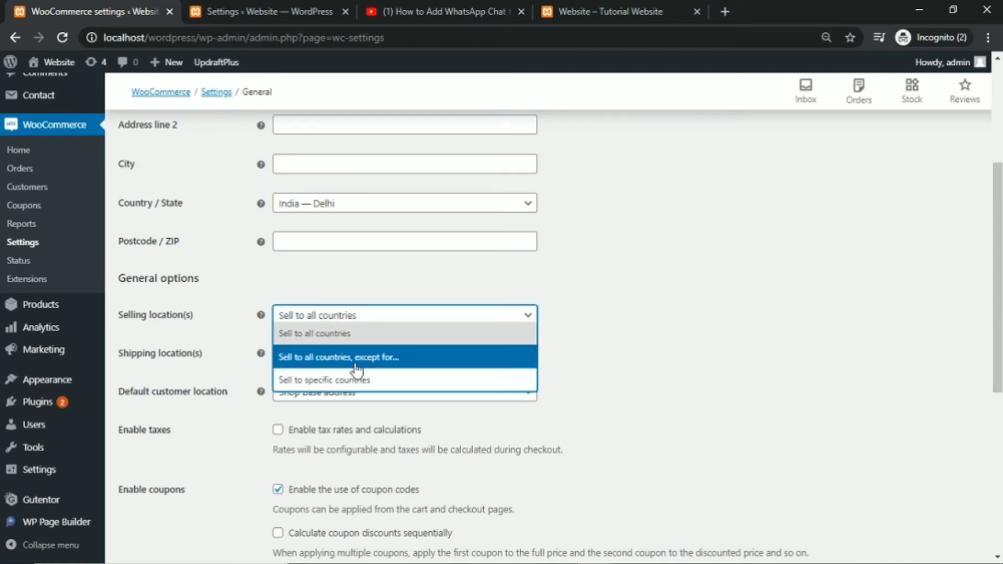
left_click(369, 380)
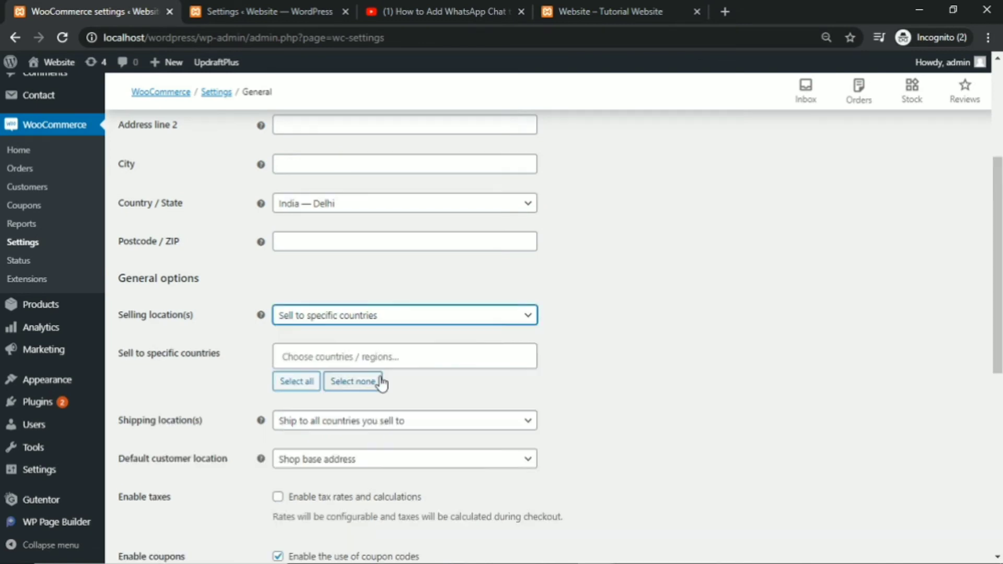
left_click(306, 353)
type("india")
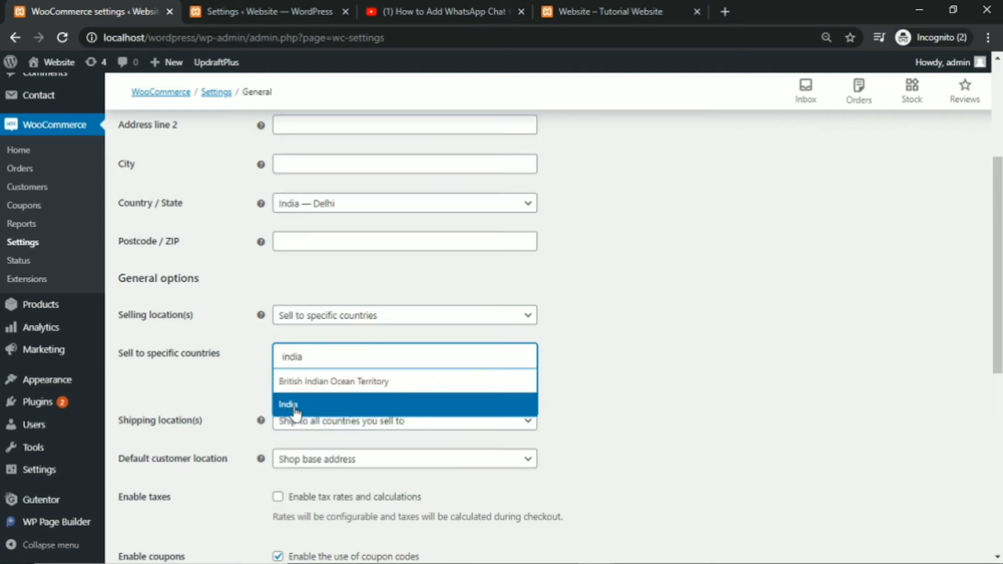
left_click(290, 404)
Set the store currency to Indian rupee (₹) and save the WooCommerce general settings.
scroll(593, 376, "down", 2)
scroll(589, 370, "down", 1)
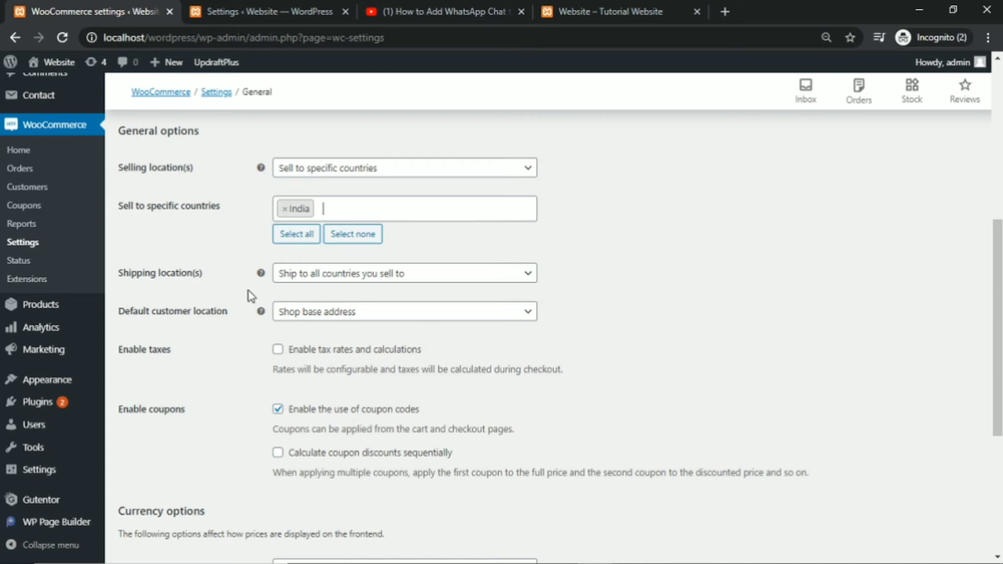
scroll(238, 287, "down", 2)
scroll(210, 291, "down", 2)
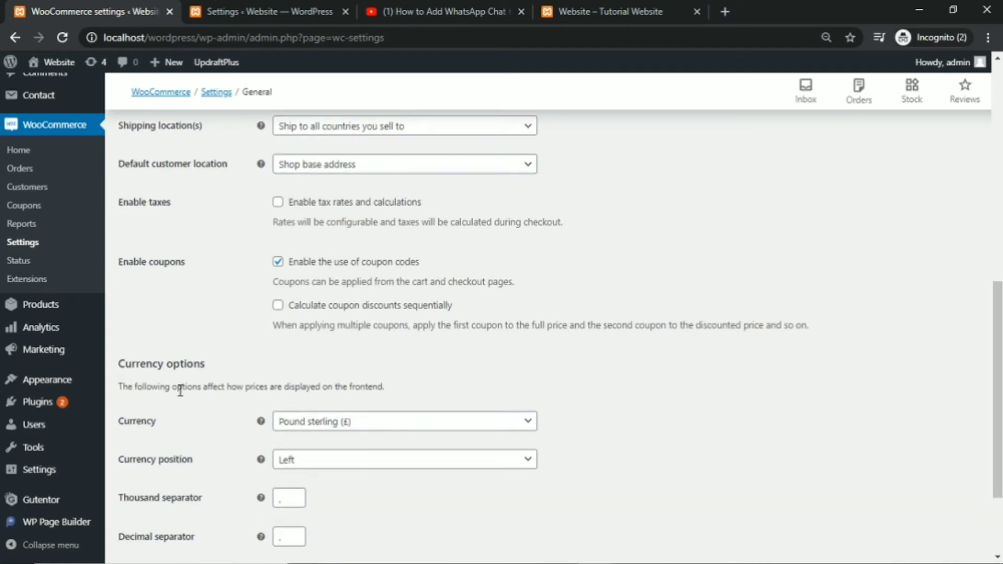
scroll(208, 296, "down", 2)
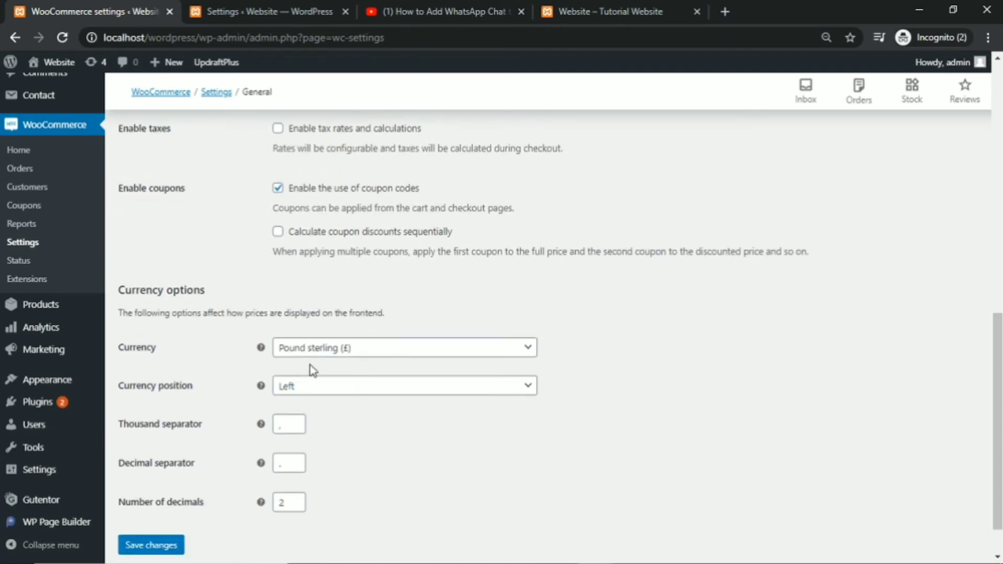
left_click(349, 355)
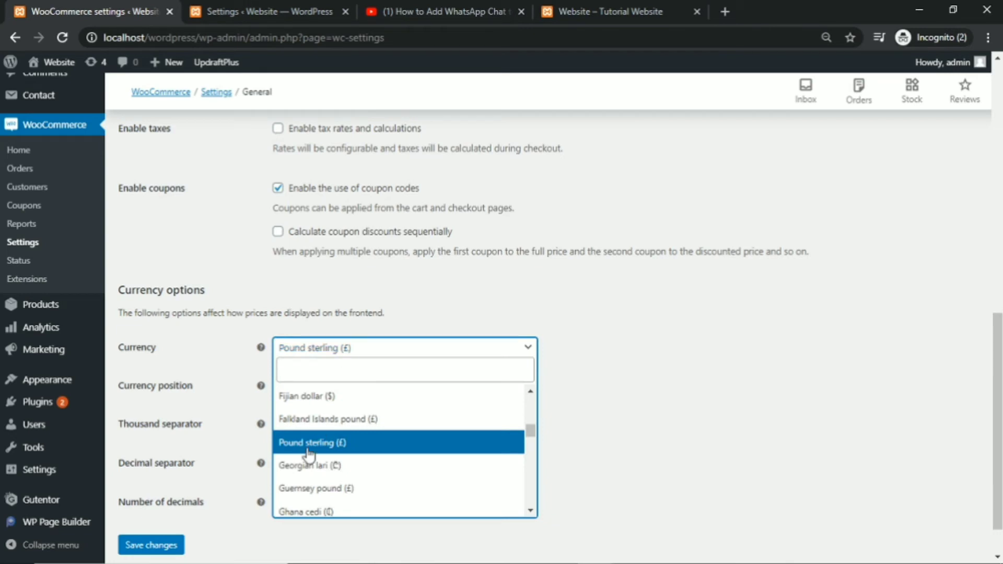
type("ind")
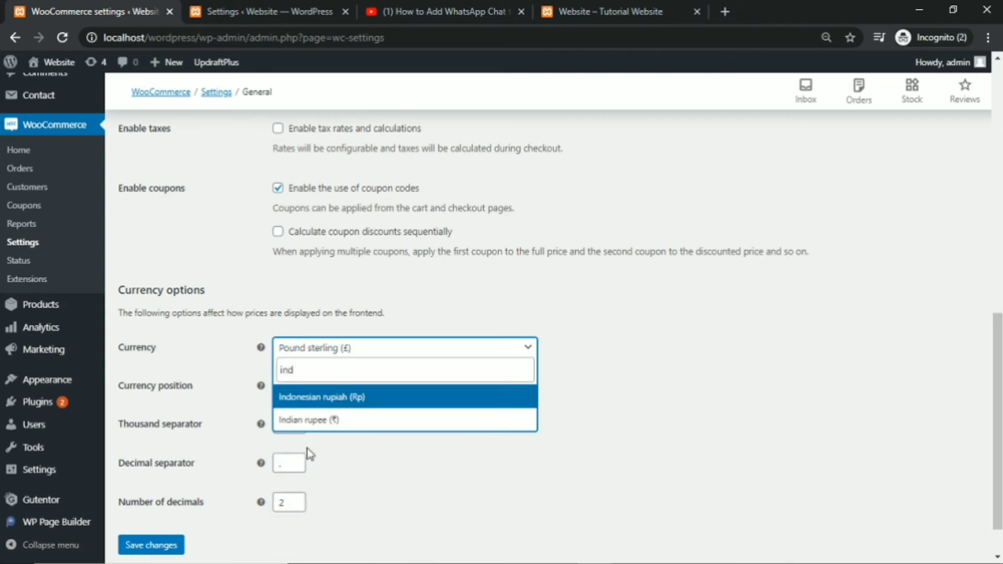
left_click(336, 419)
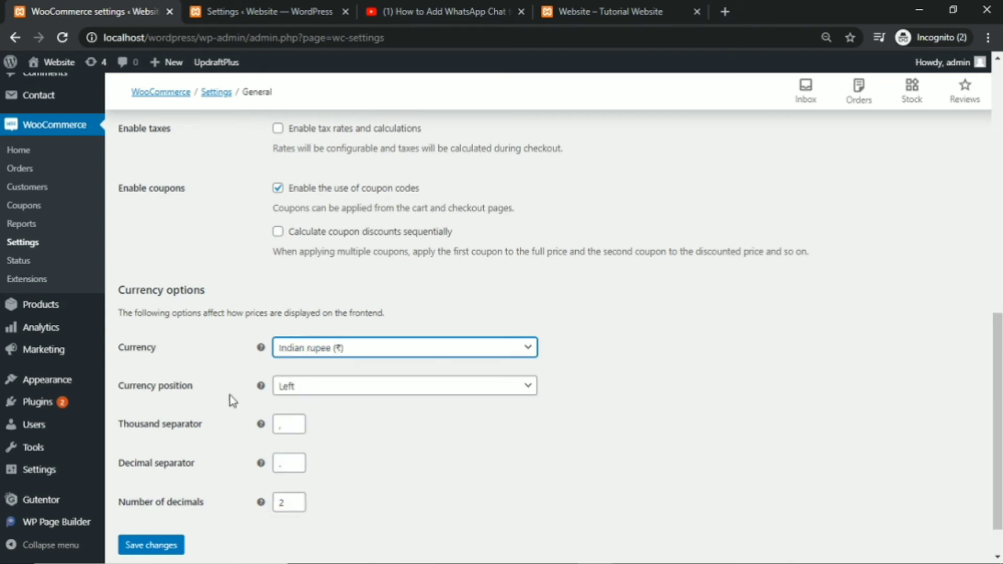
scroll(230, 402, "down", 1)
left_click(155, 502)
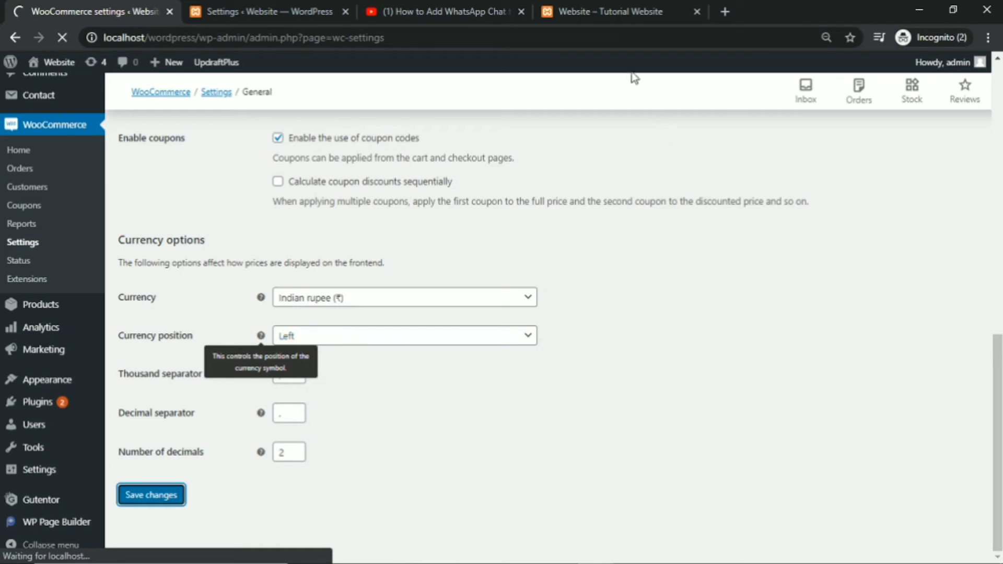
Reload the website's home page to check the course prices and open the WordPress mastery course in a new tab.
left_click(617, 10)
left_click(63, 41)
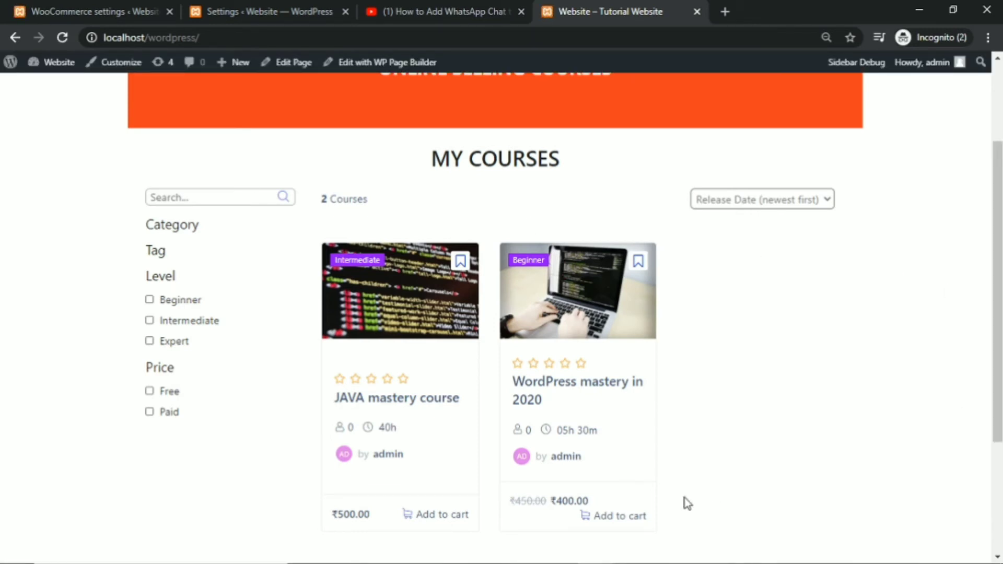
right_click(533, 389)
left_click(580, 396)
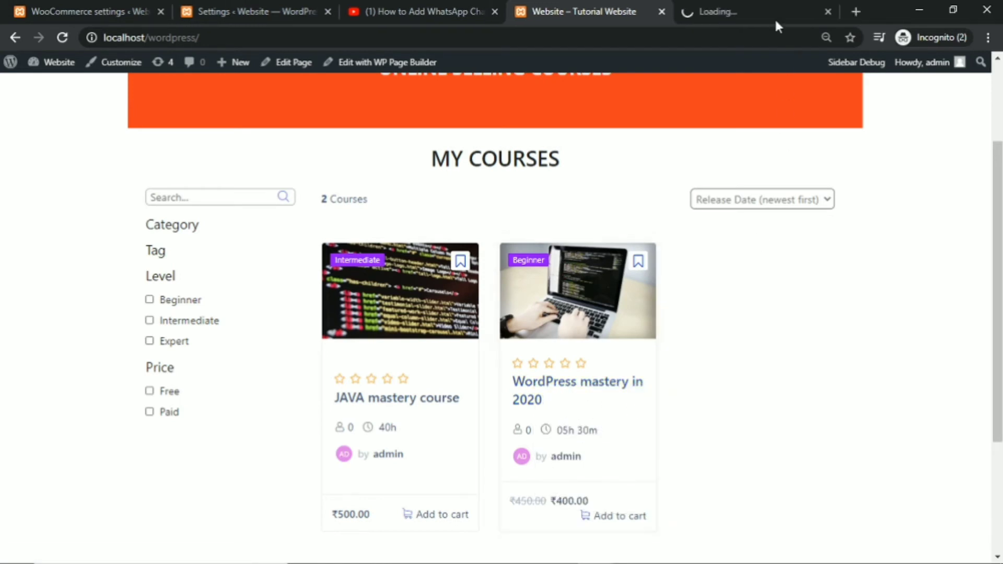
left_click(734, 9)
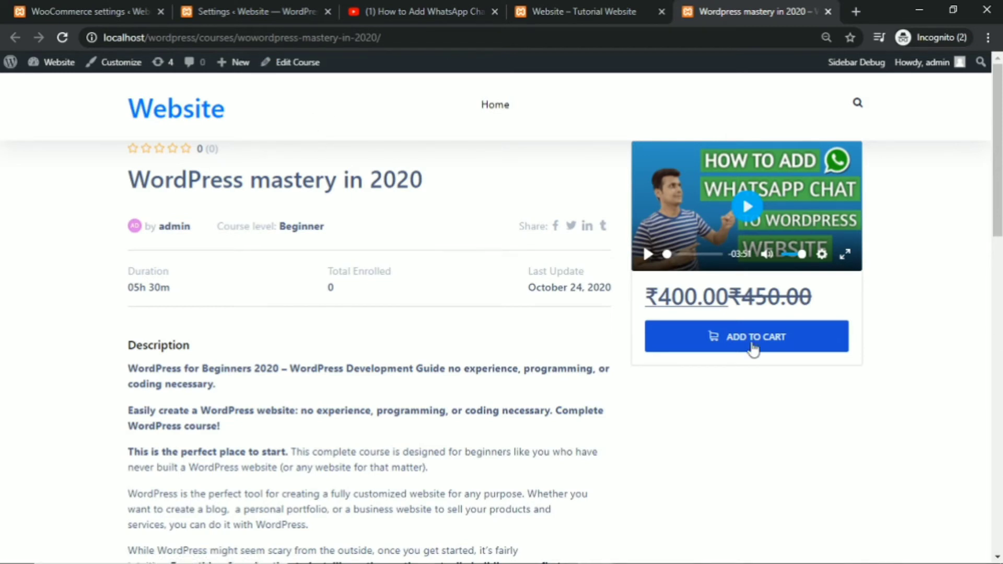
Open the WordPress mastery course's edit page in a new tab and look through it.
right_click(312, 64)
left_click(334, 74)
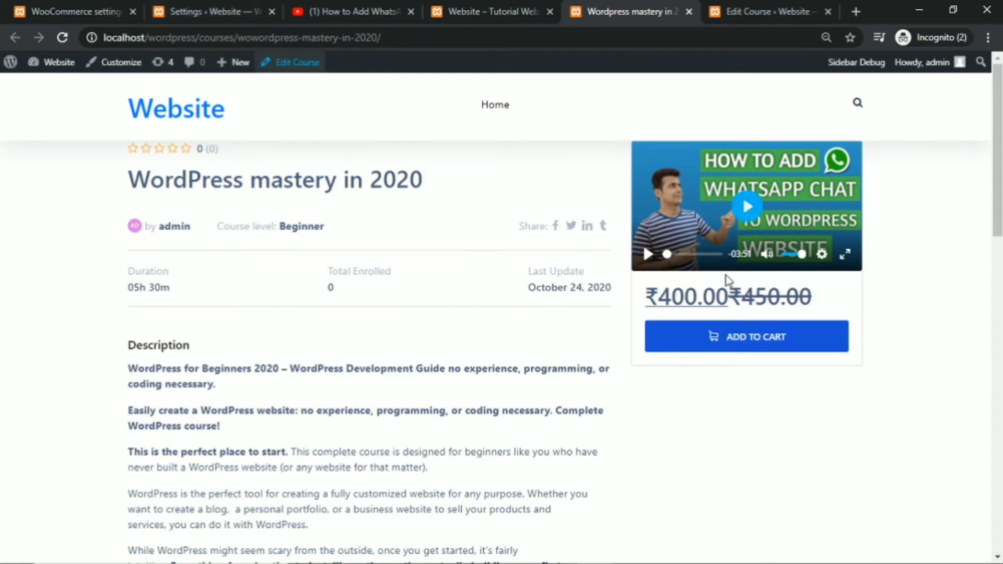
left_click(754, 11)
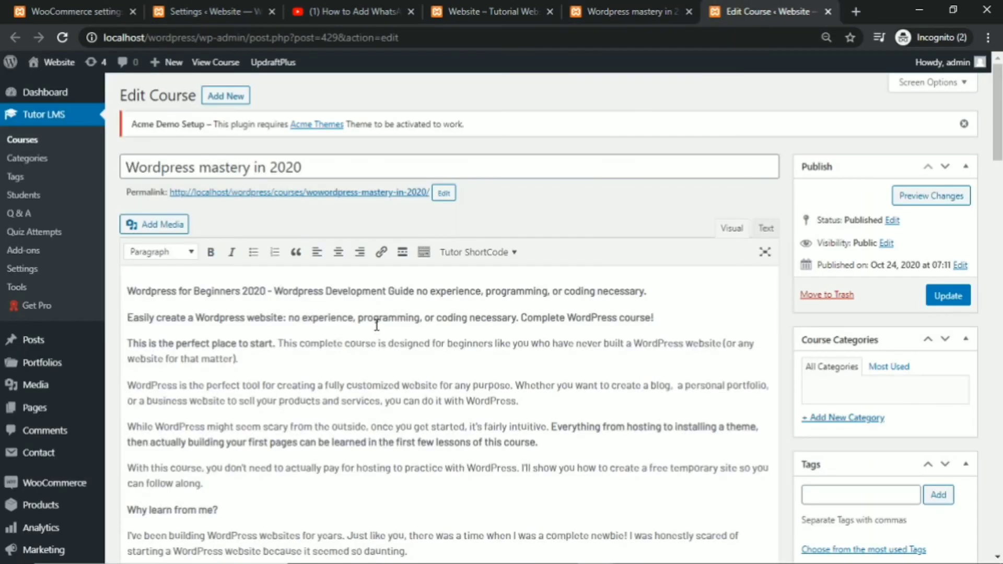
scroll(322, 284, "down", 7)
scroll(322, 285, "up", 5)
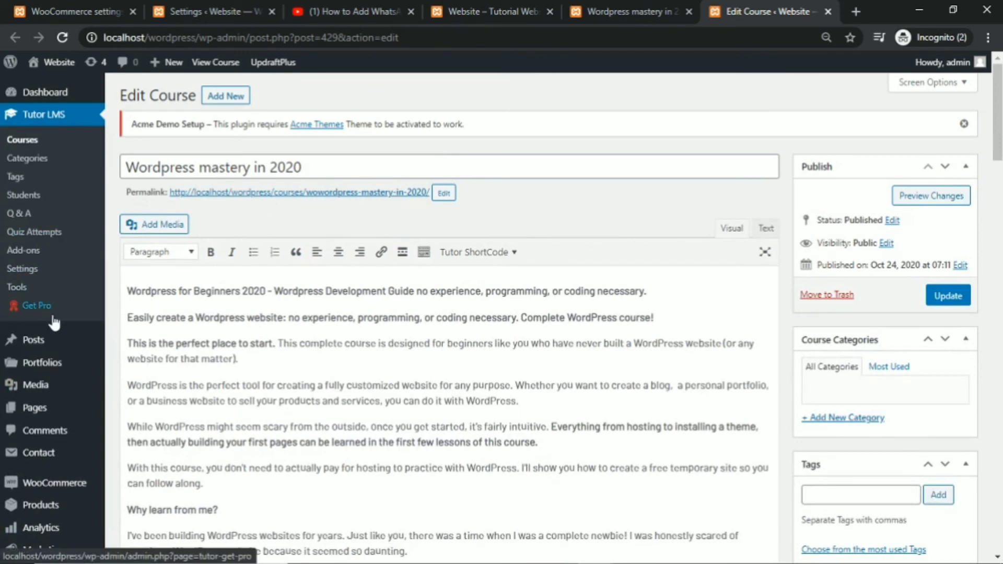
Go to the list of all WooCommerce products and open "wordpress product" for editing.
scroll(56, 316, "down", 2)
scroll(67, 324, "down", 1)
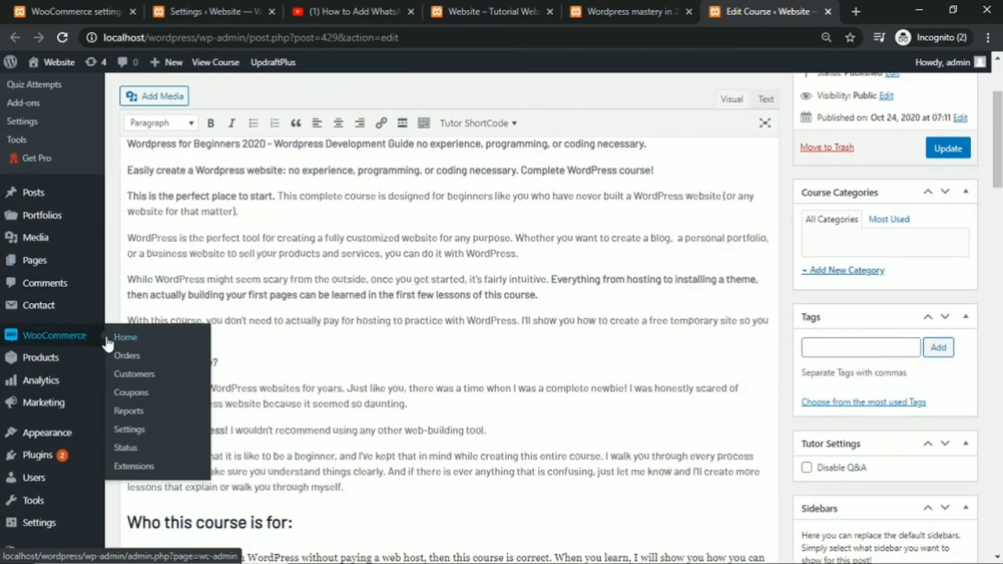
mouse_move(54, 365)
left_click(126, 360)
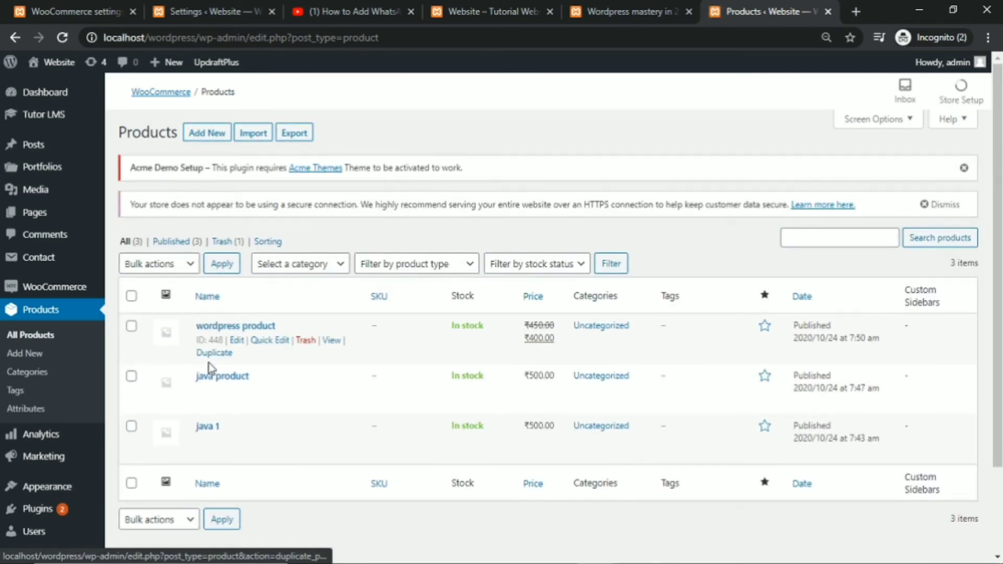
left_click(238, 341)
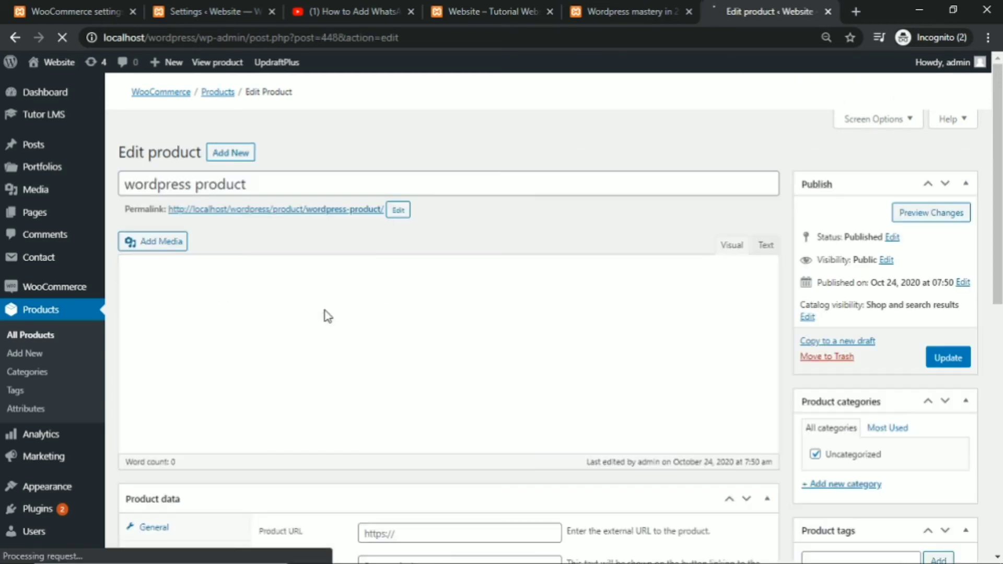
Remove the sale price from "wordpress product", update it, and reload the WordPress mastery course page to check its price.
scroll(328, 316, "down", 7)
scroll(347, 267, "up", 7)
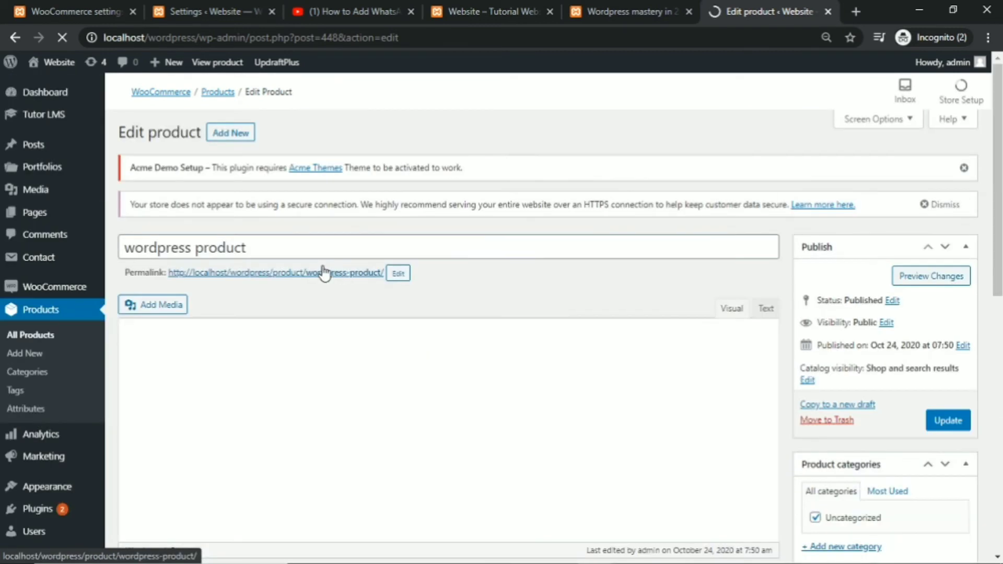
scroll(328, 284, "down", 10)
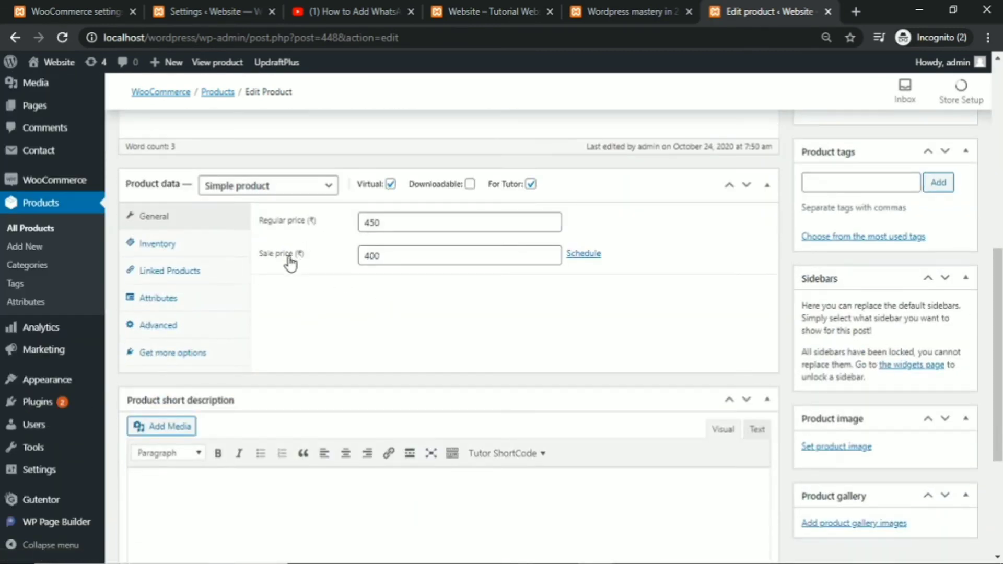
left_click(393, 256)
key("BackSpace")
key("BackSpace")
key("BackSpace")
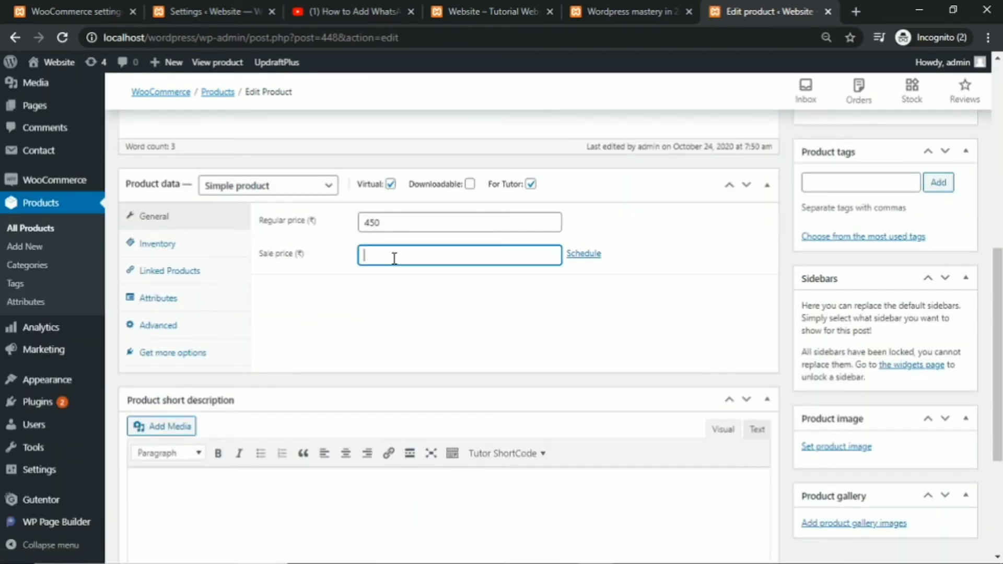
scroll(691, 250, "up", 6)
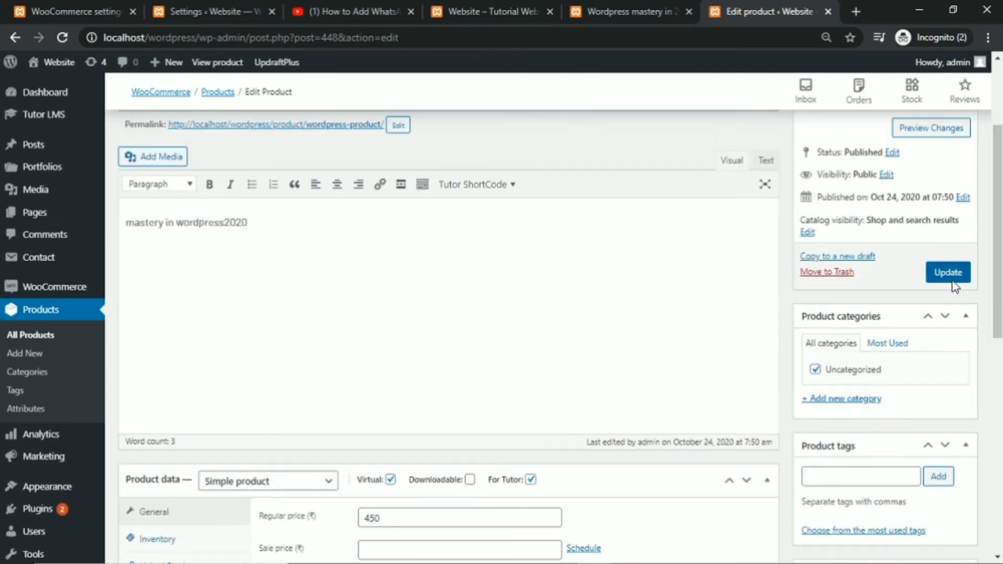
left_click(948, 272)
left_click(612, 12)
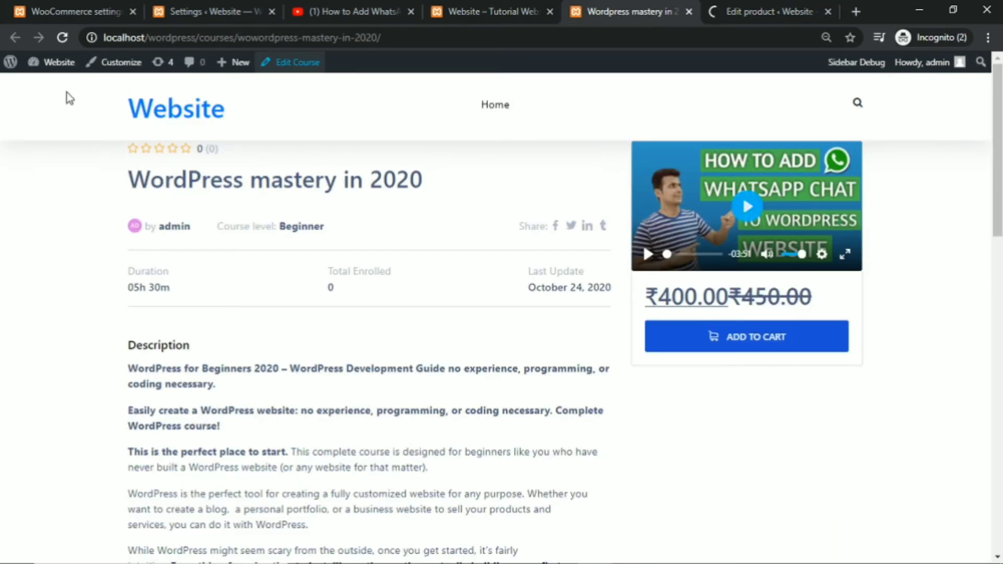
left_click(61, 42)
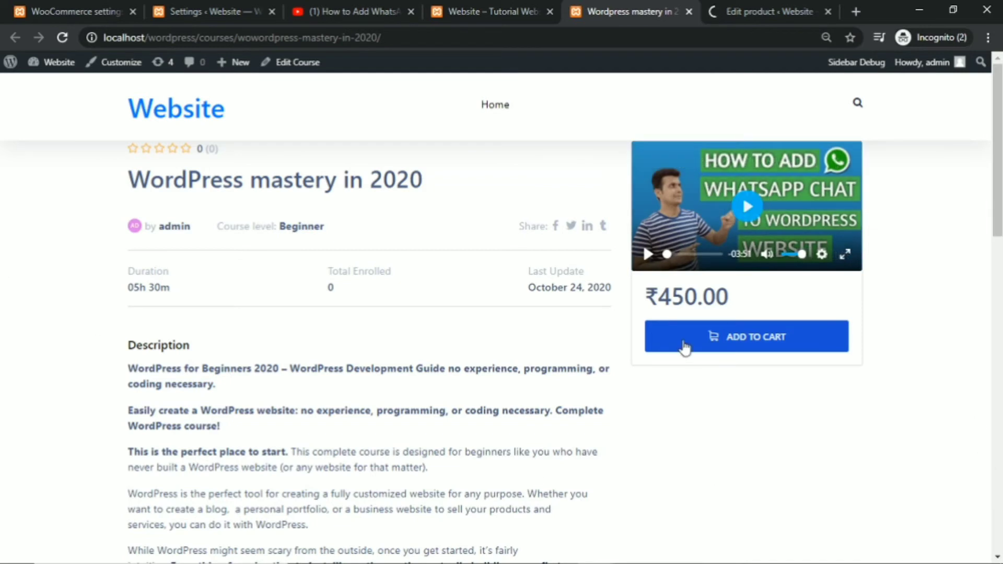
Return to the WooCommerce general settings, close the leftover WordPress settings tab, and review the saved store options.
left_click(162, 11)
left_click(70, 10)
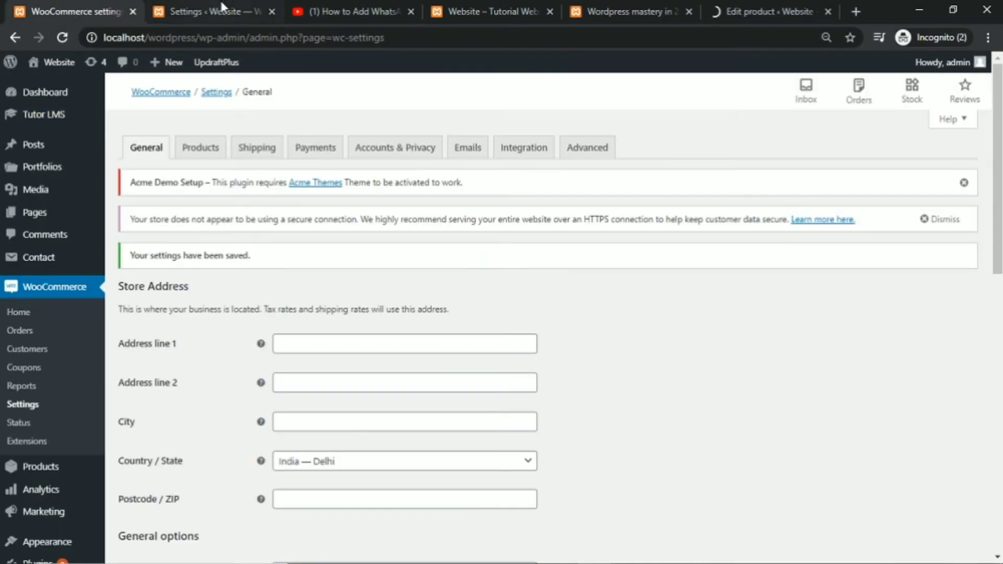
left_click(269, 13)
scroll(581, 318, "down", 1)
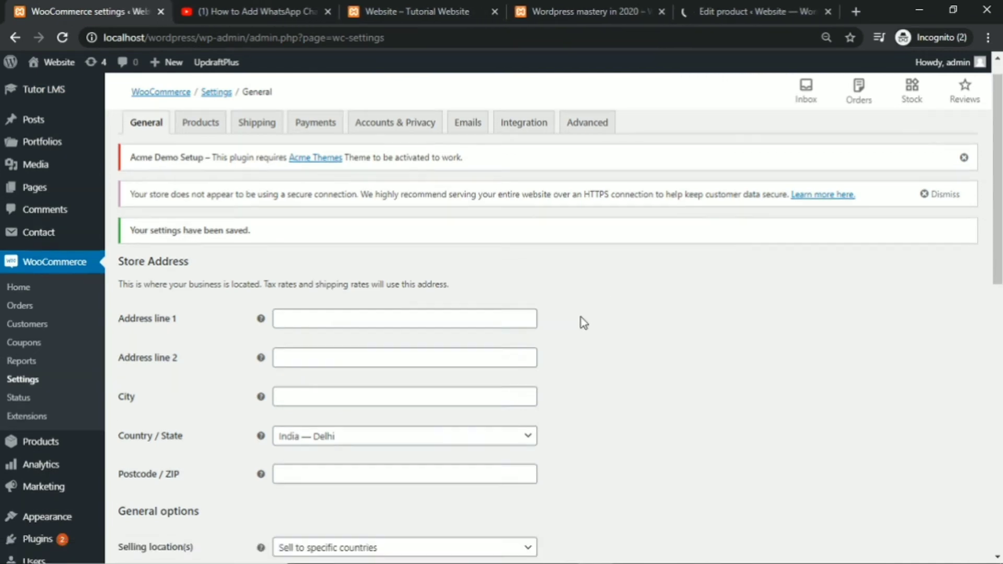
scroll(575, 319, "down", 7)
scroll(565, 315, "up", 8)
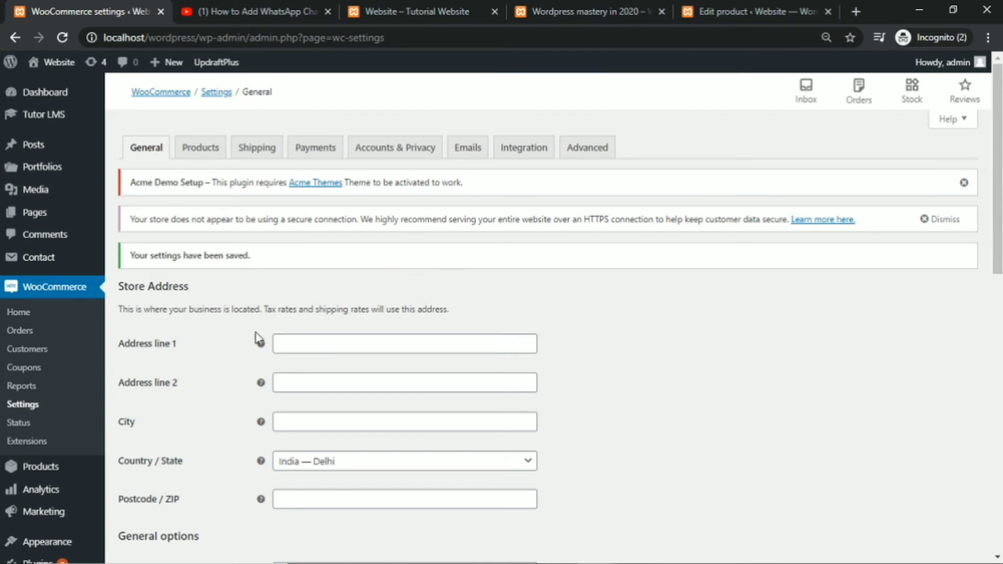
Open the tools of the WooCommerce status page and locate the "Create default WooCommerce pages" tool.
left_click(17, 424)
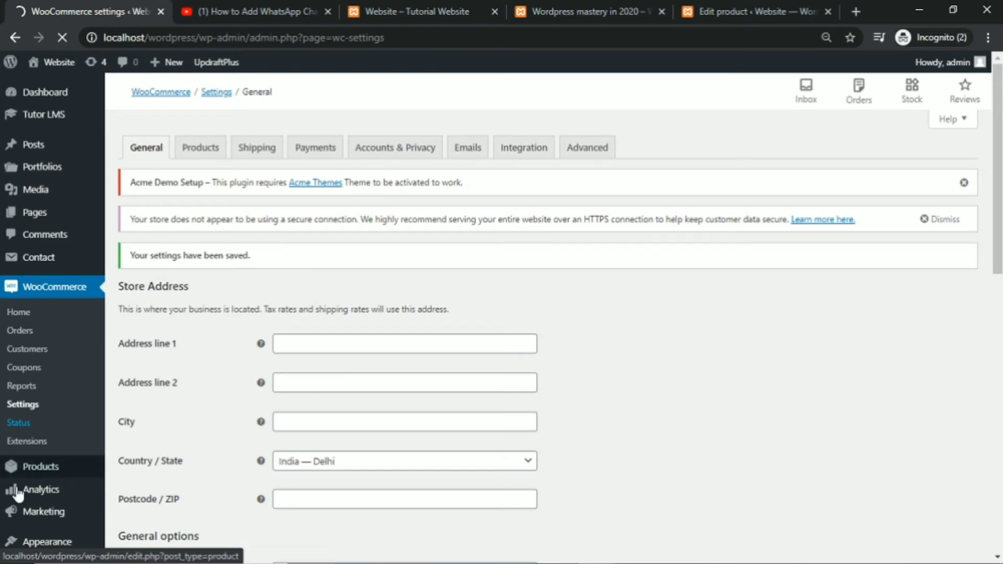
left_click(18, 423)
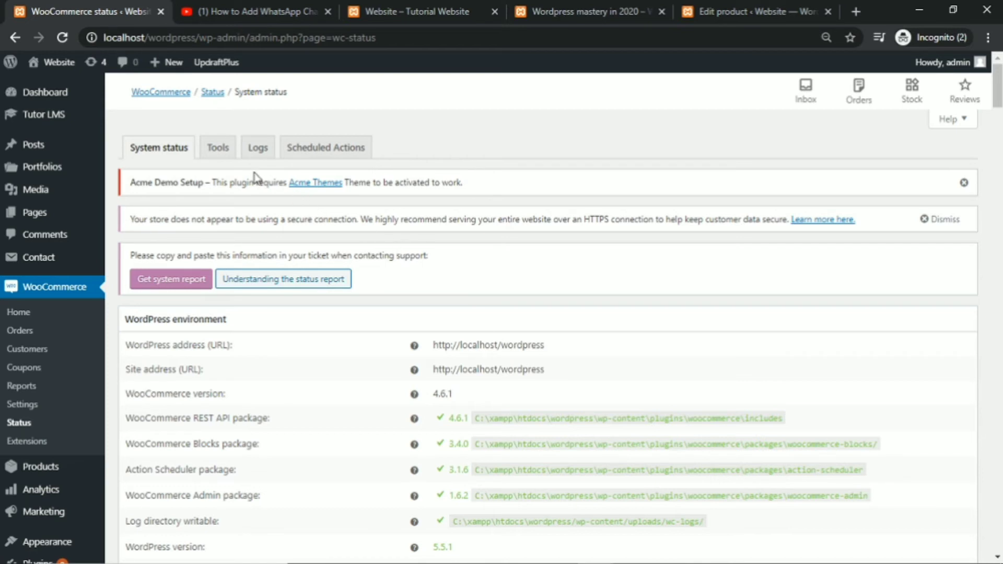
left_click(218, 151)
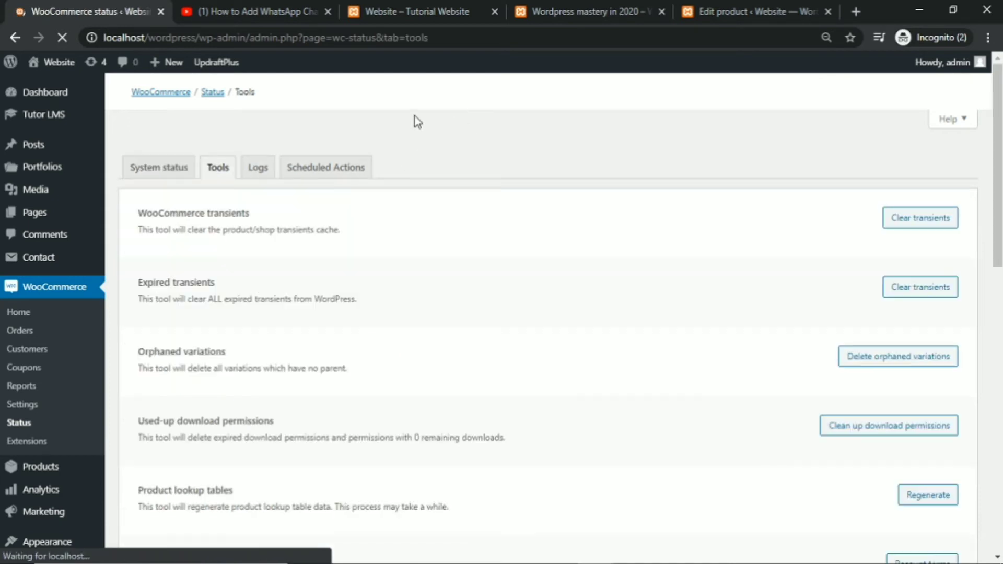
scroll(442, 160, "down", 3)
scroll(441, 156, "down", 3)
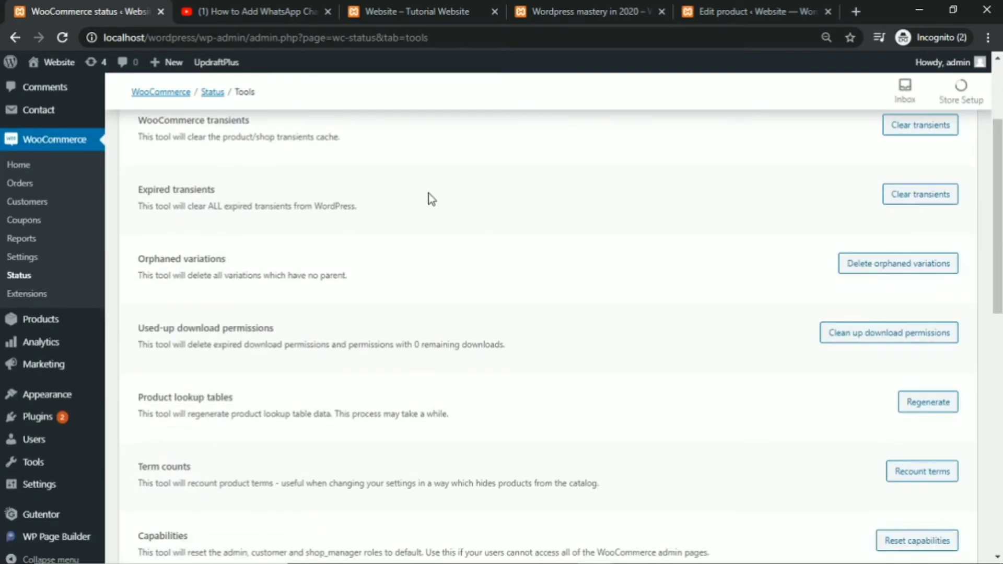
scroll(429, 193, "down", 4)
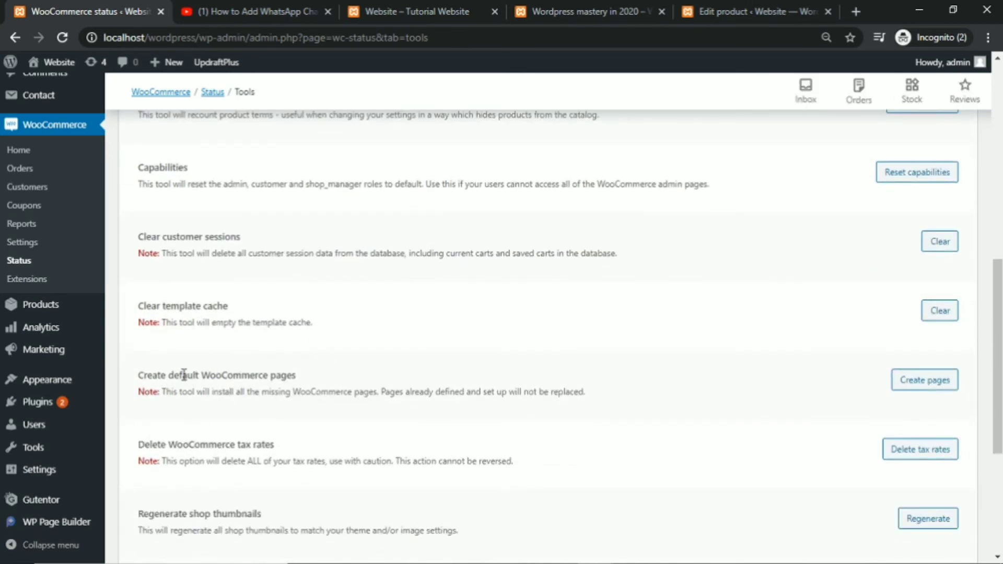
left_click_drag(297, 374, 135, 380)
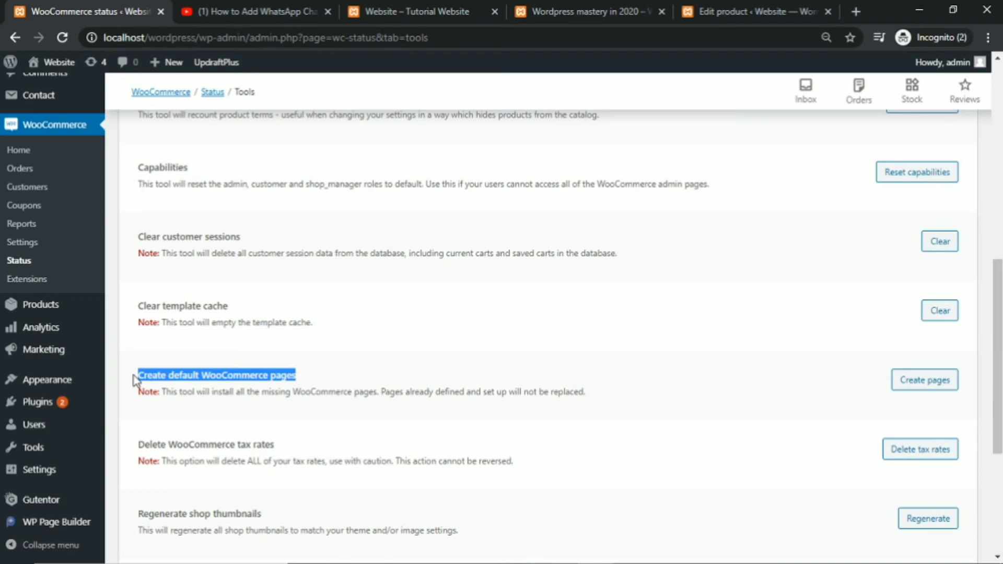
Run the tool that creates the default WooCommerce pages and confirm running it.
left_click(225, 372)
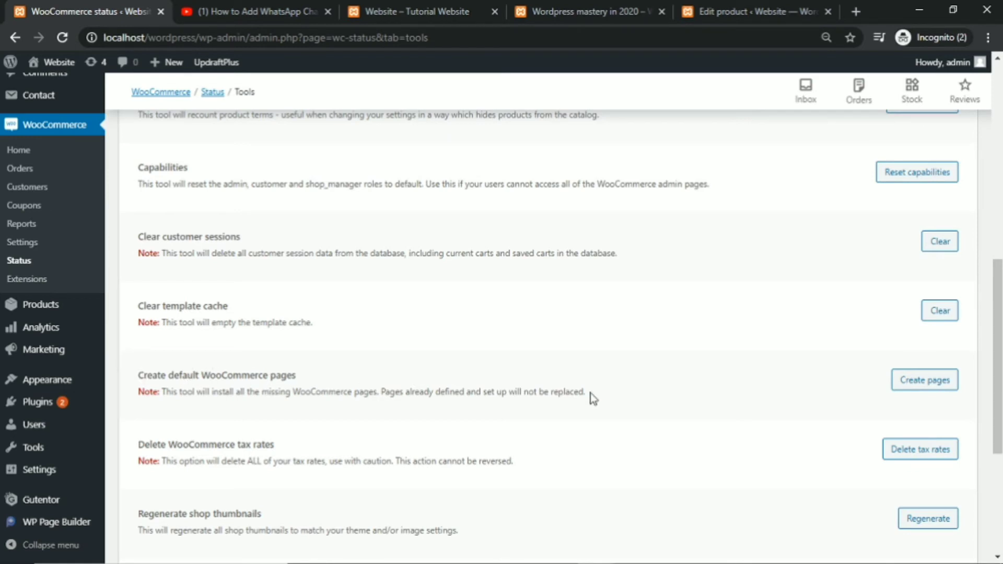
left_click(940, 392)
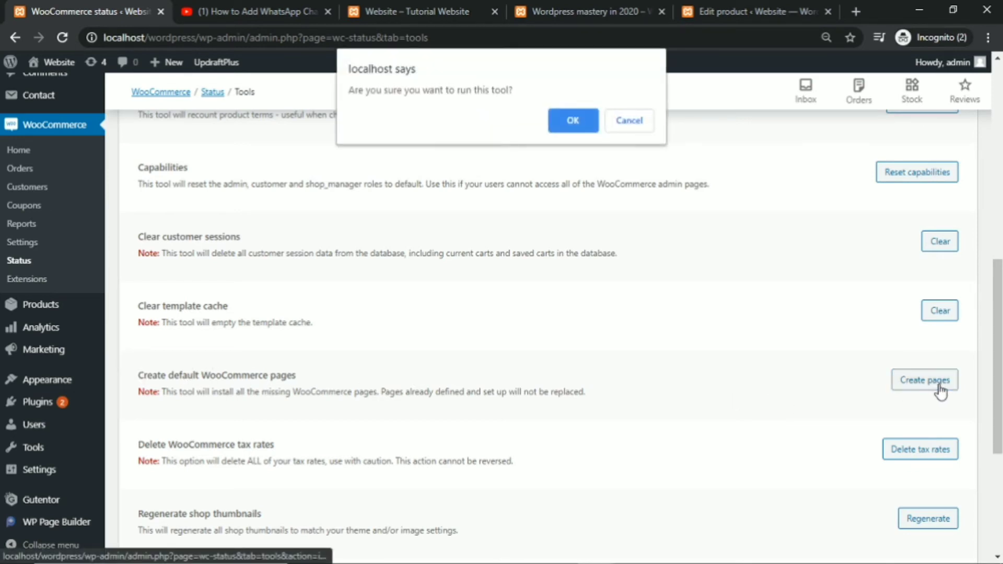
left_click(567, 125)
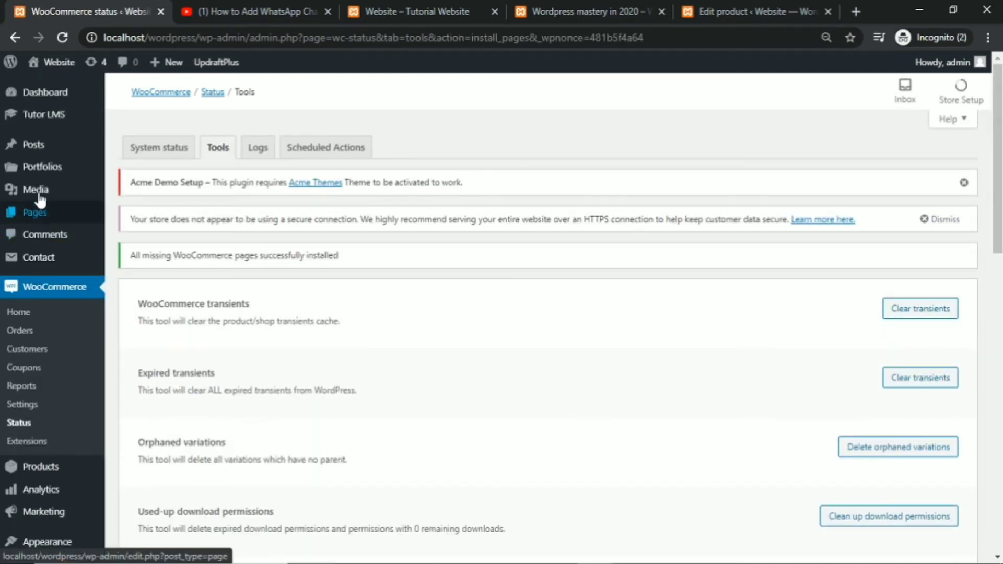
Open the list of all pages and look through it for the WooCommerce pages, such as Cart, Checkout, My account and Shop.
mouse_move(42, 213)
left_click(127, 217)
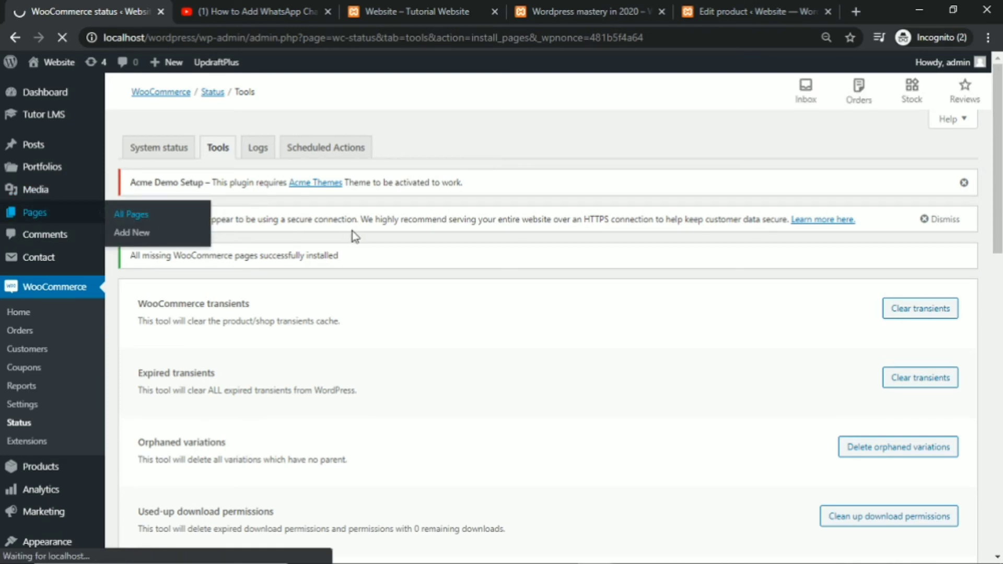
mouse_move(338, 260)
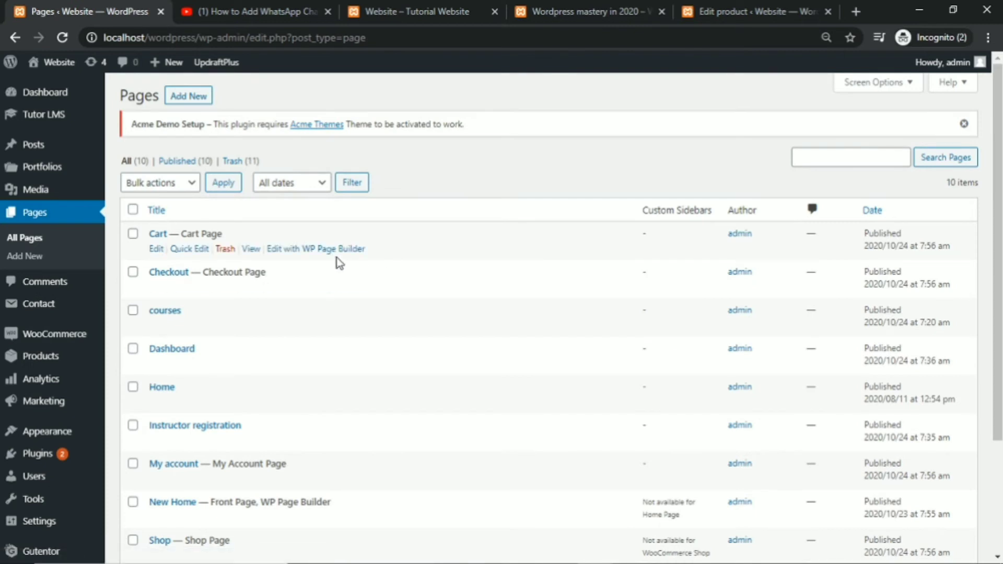
mouse_move(197, 268)
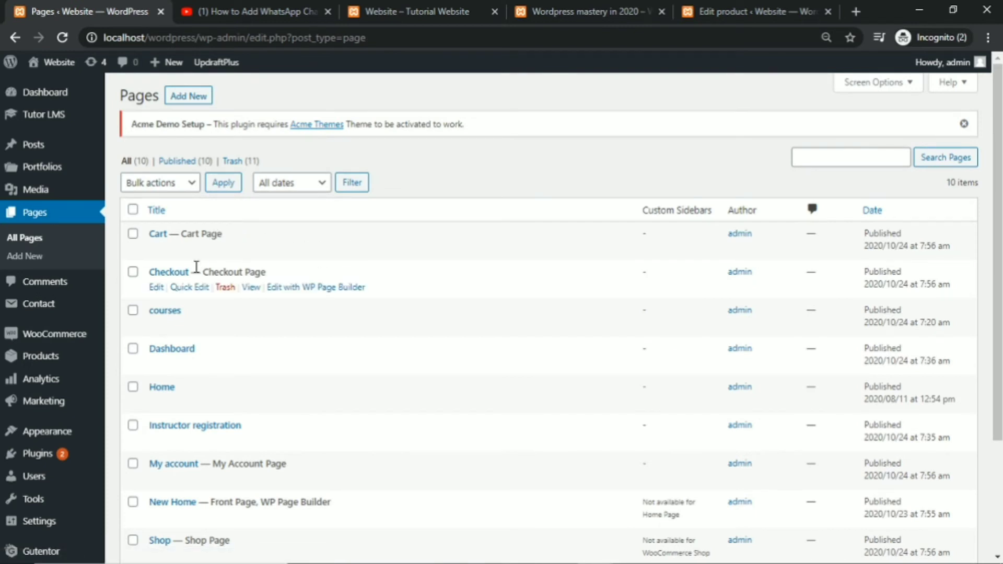
scroll(216, 271, "down", 1)
mouse_move(177, 255)
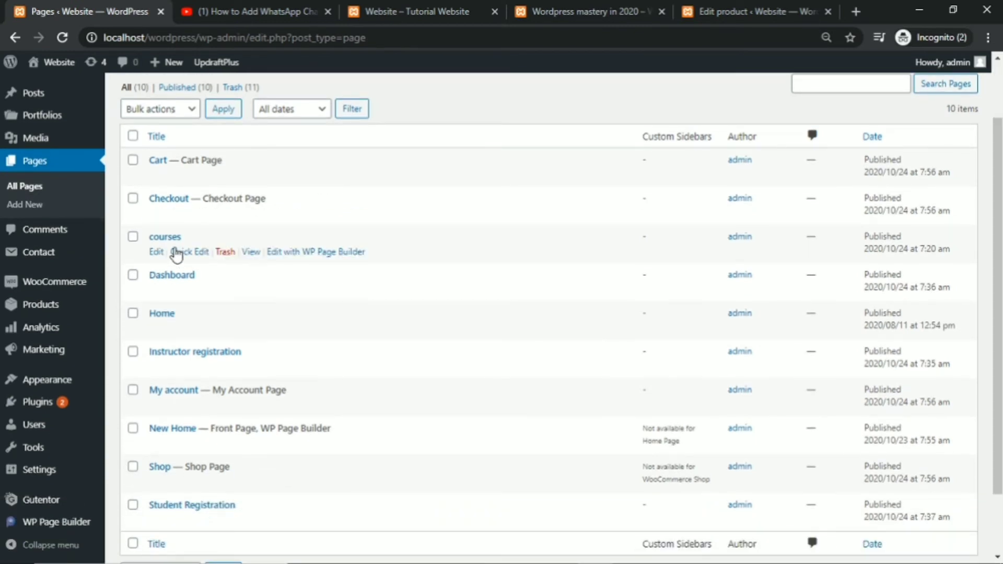
mouse_move(169, 282)
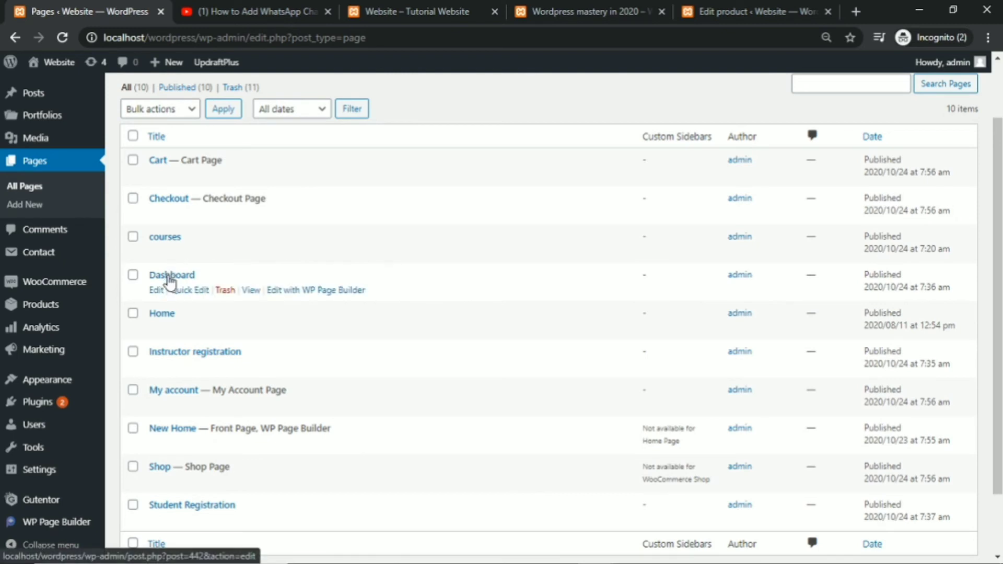
mouse_move(190, 366)
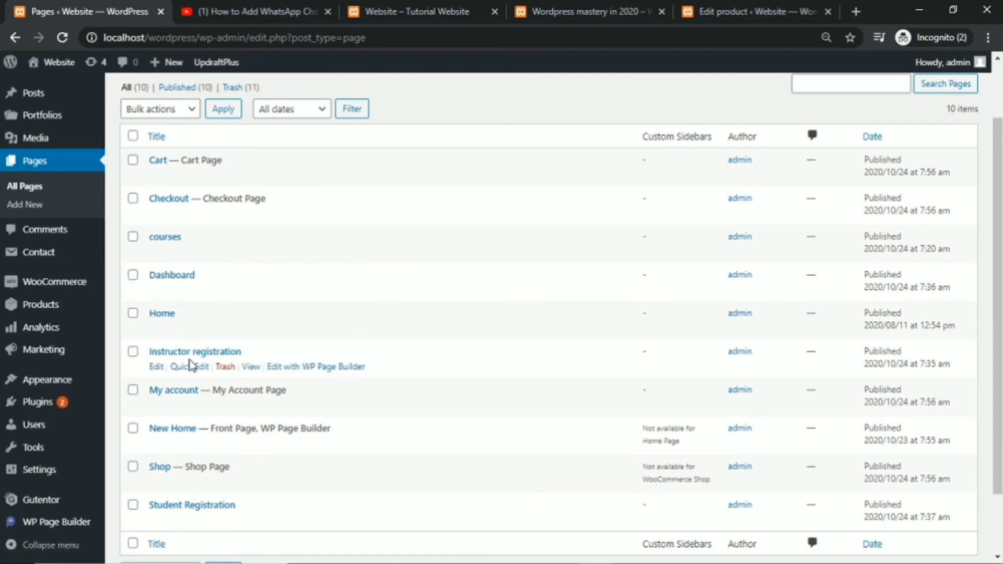
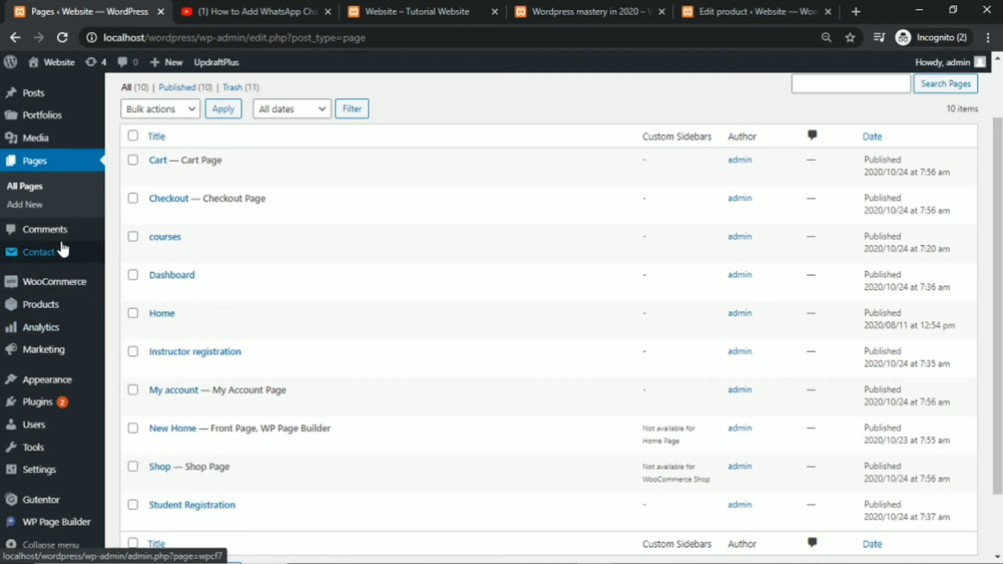
Check the page assigned as the shop page in the WooCommerce product settings, and review the store's payment methods.
mouse_move(65, 283)
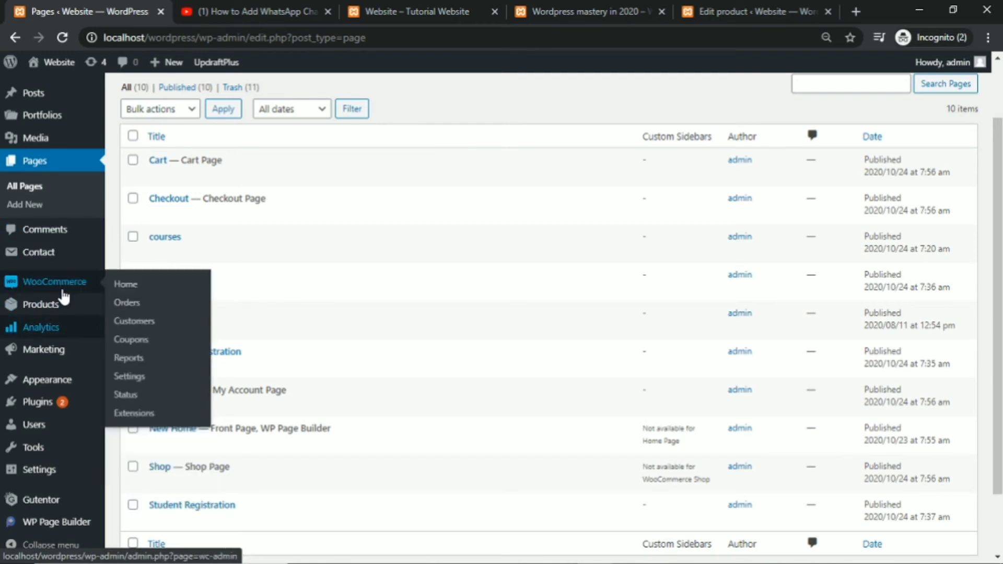
left_click(130, 377)
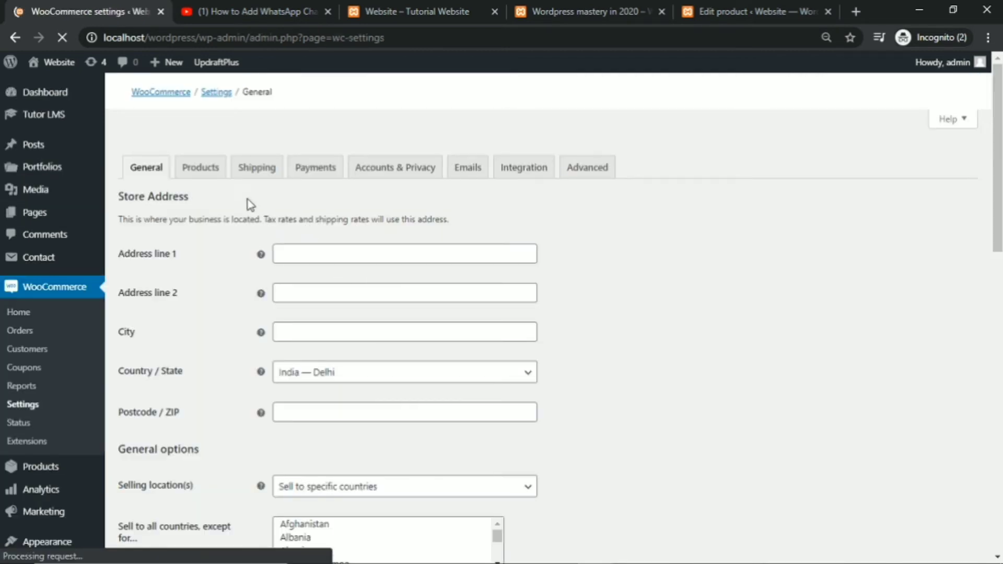
left_click(207, 151)
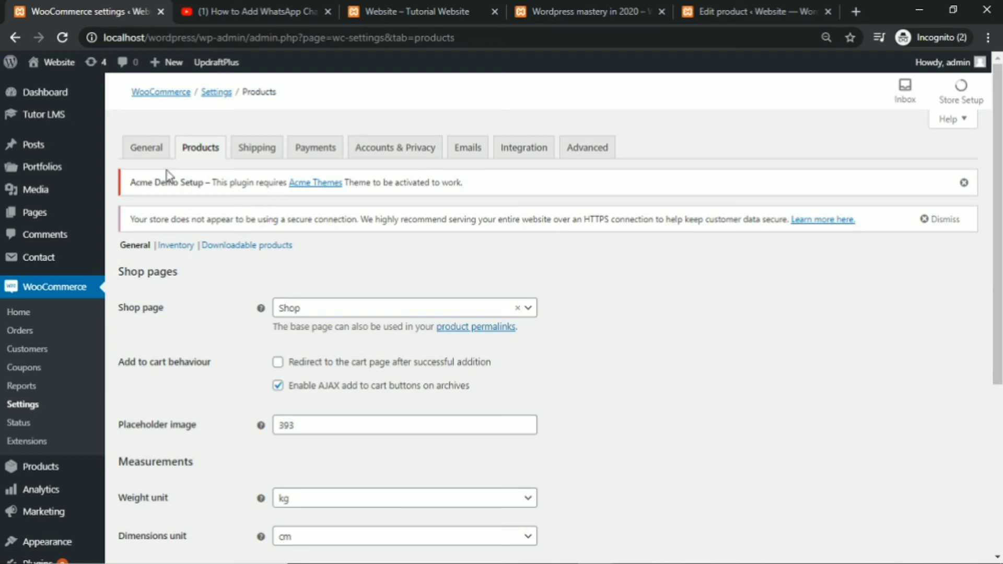
left_click(317, 310)
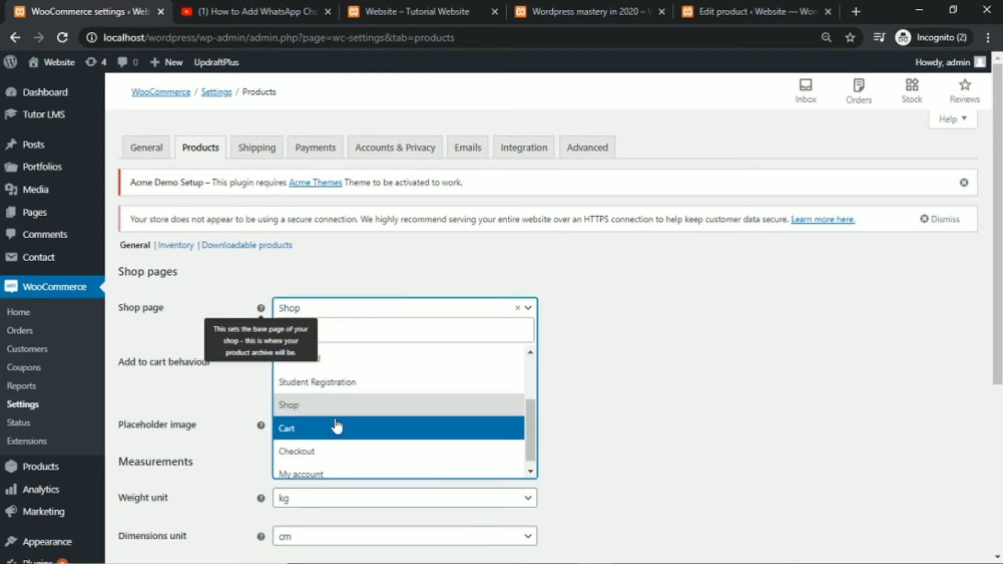
left_click(223, 389)
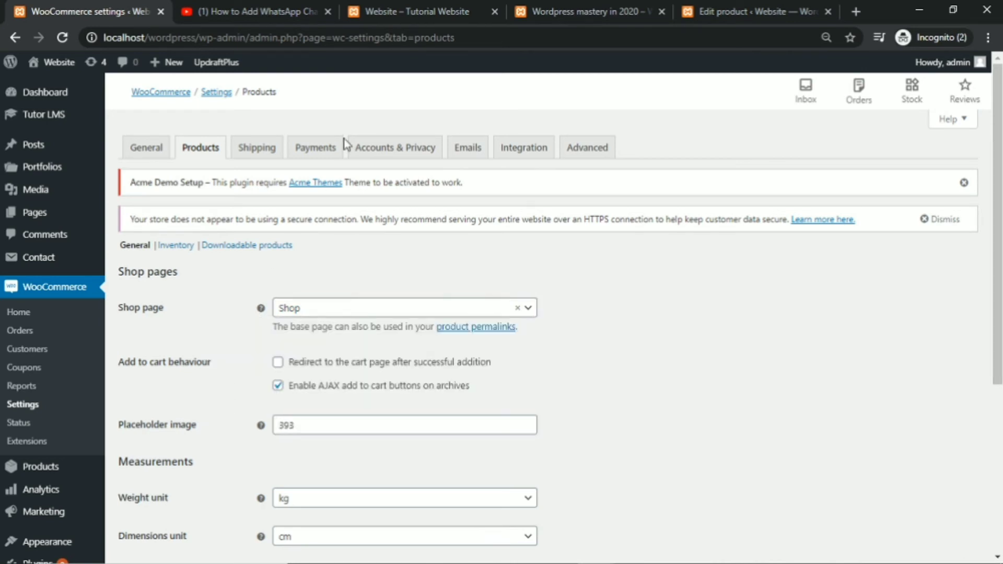
left_click(317, 149)
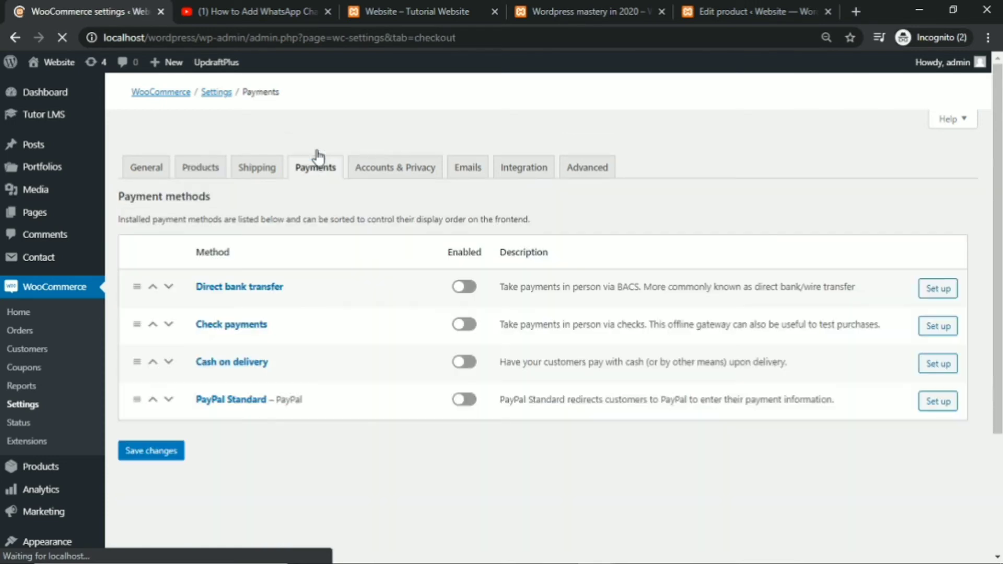
scroll(334, 255, "down", 2)
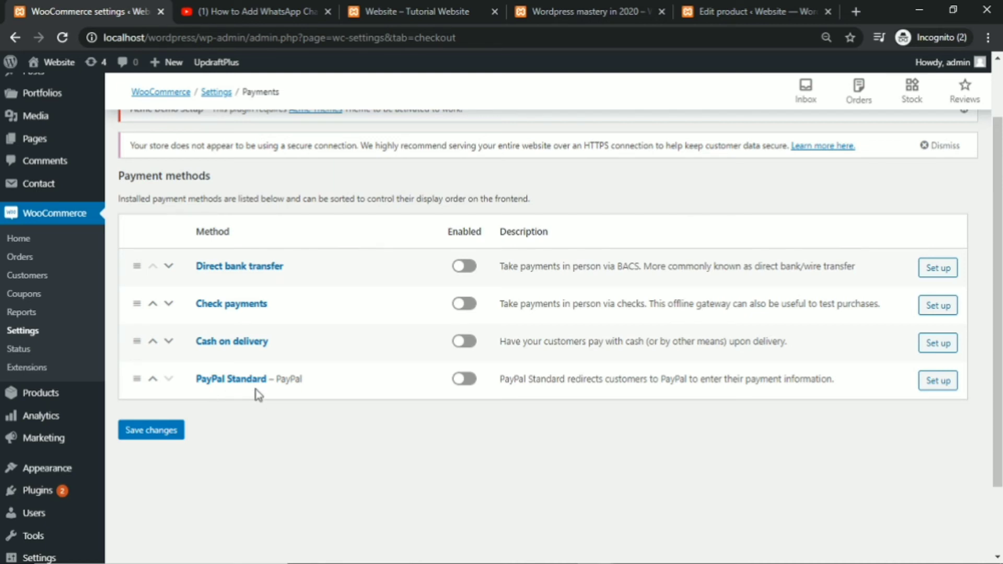
Open the page for adding plugins in a new browser tab and search for "woo-razorpay".
mouse_move(55, 491)
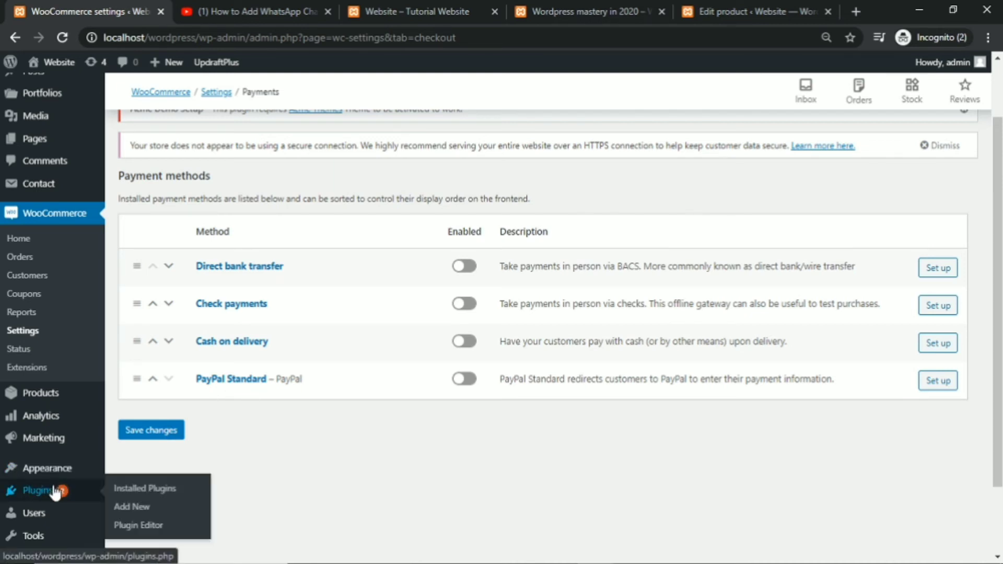
right_click(134, 506)
left_click(172, 394)
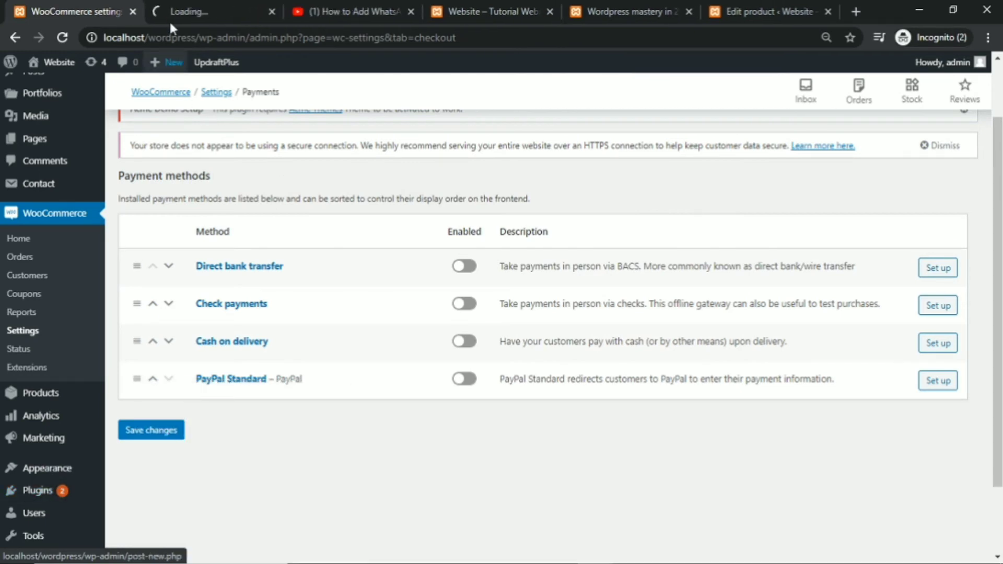
left_click(187, 12)
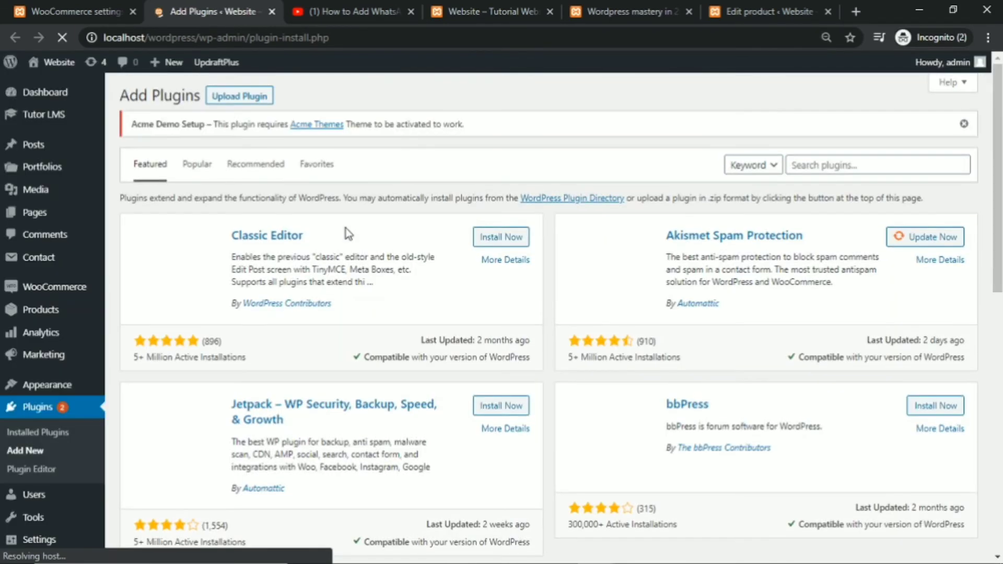
left_click(810, 157)
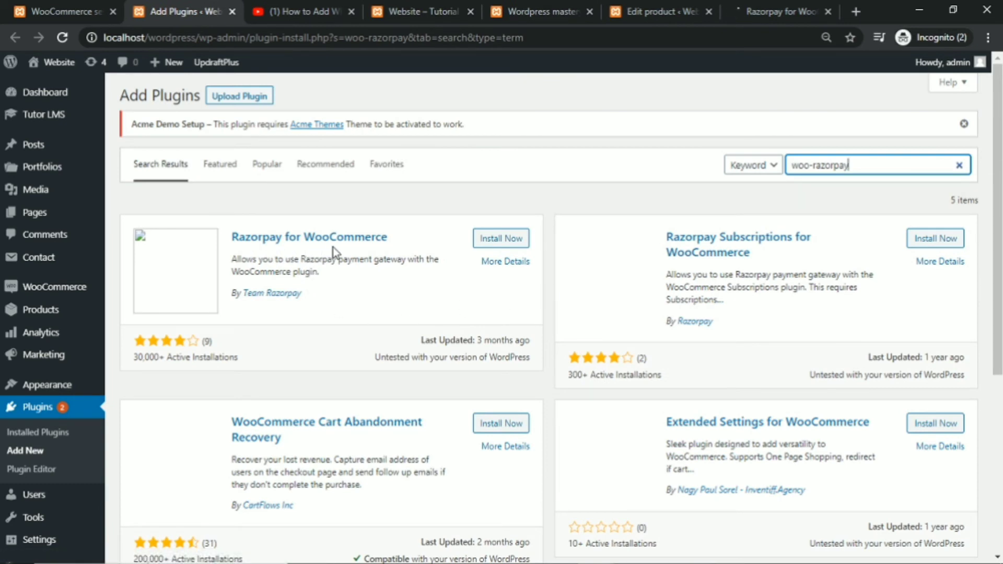
Install and activate the "Razorpay for WooCommerce" plugin.
left_click(484, 246)
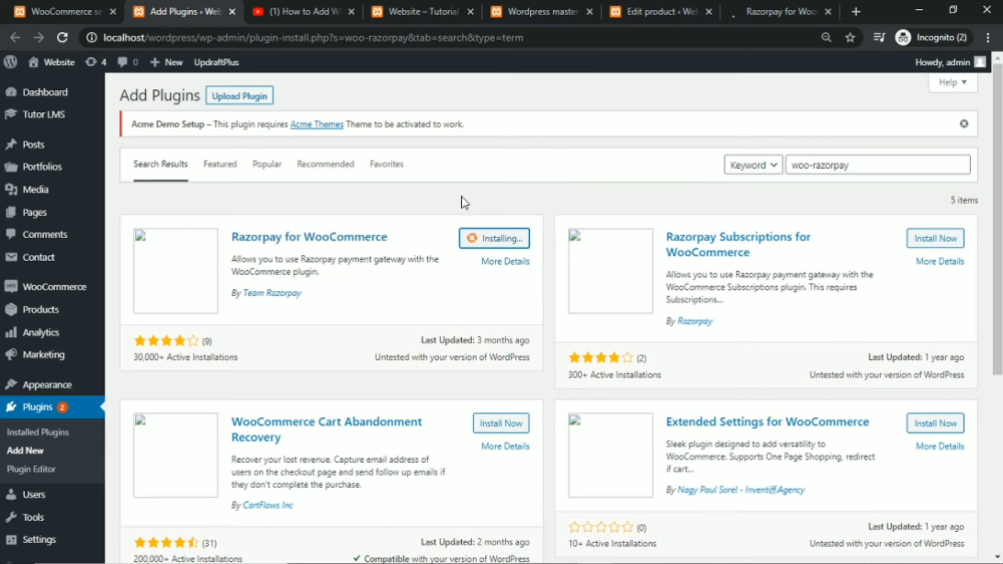
left_click(73, 11)
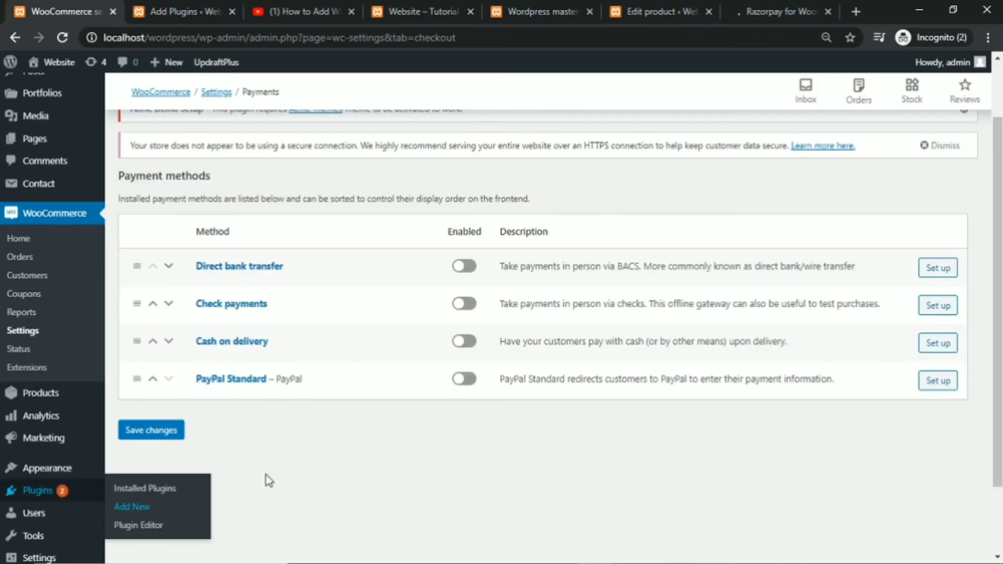
left_click(175, 13)
left_click(496, 242)
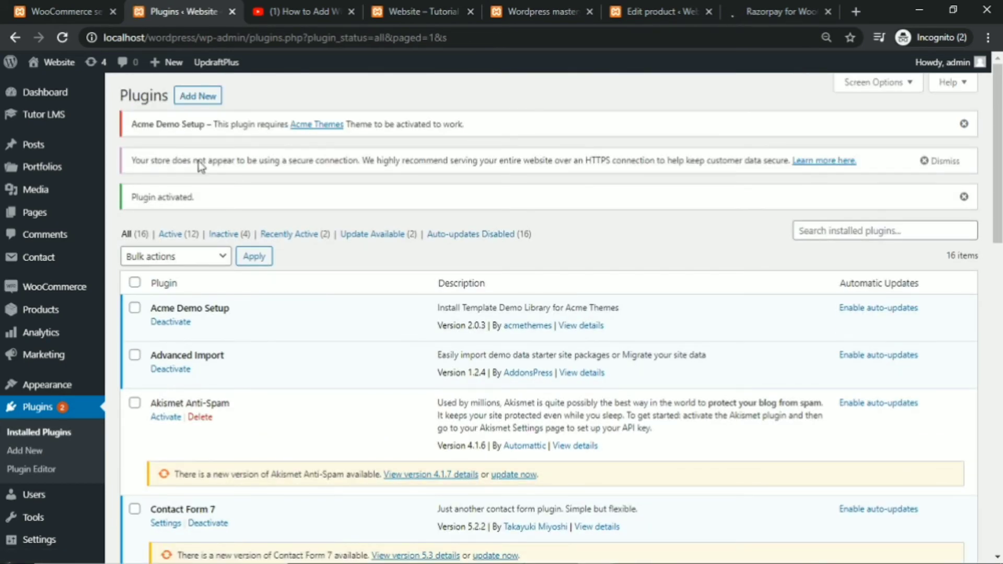
Return to the WooCommerce payment methods, reload the list, and open the settings of the Razorpay method.
left_click(68, 9)
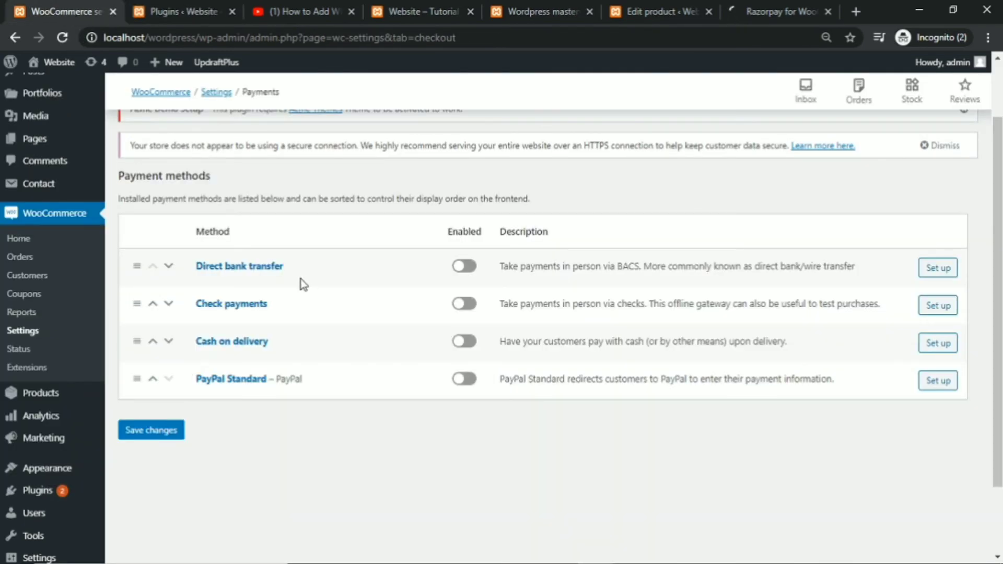
left_click(62, 37)
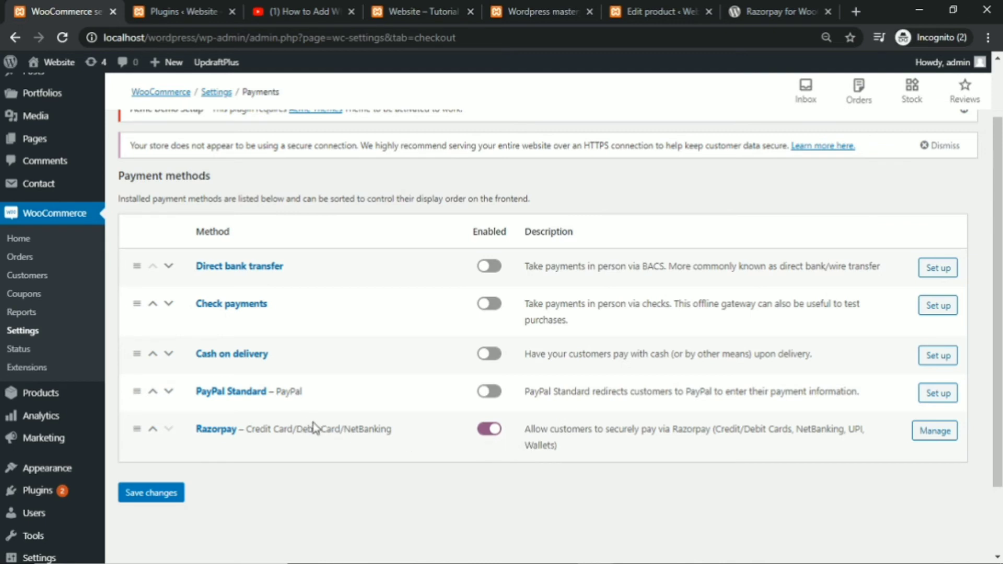
left_click(225, 430)
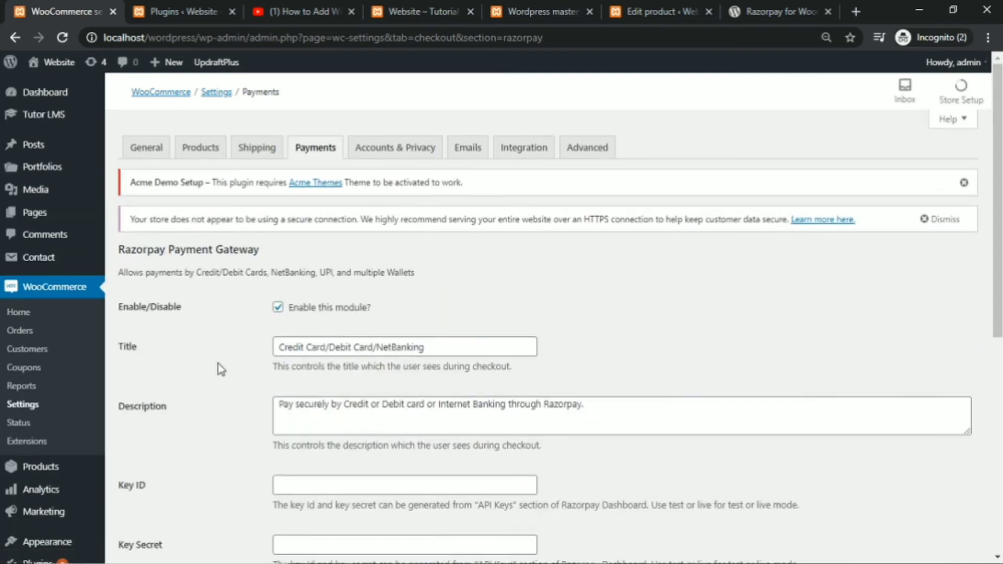
Review the Razorpay gateway settings, including the key ID, key secret, payment action and webhook fields.
scroll(219, 366, "down", 4)
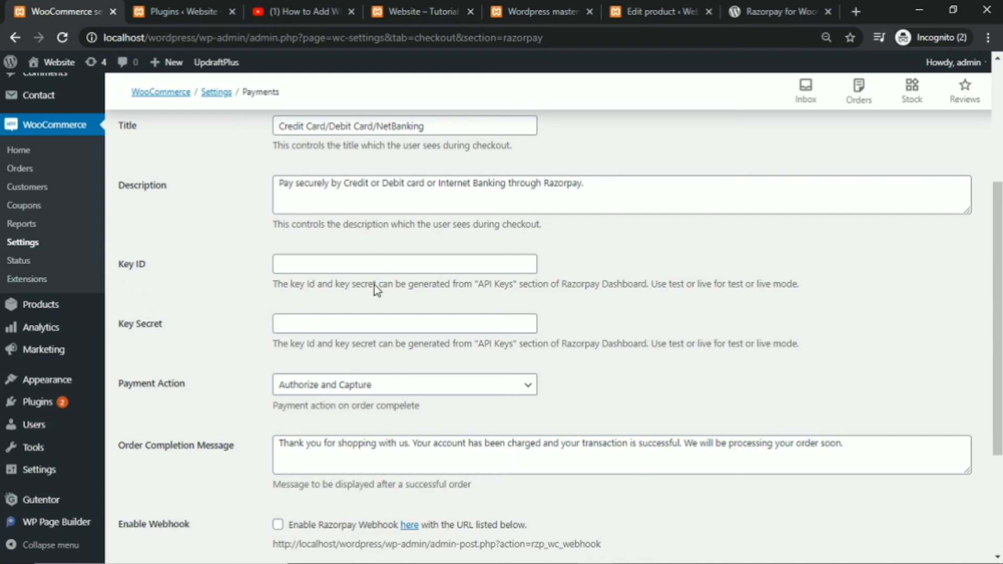
scroll(239, 342, "down", 3)
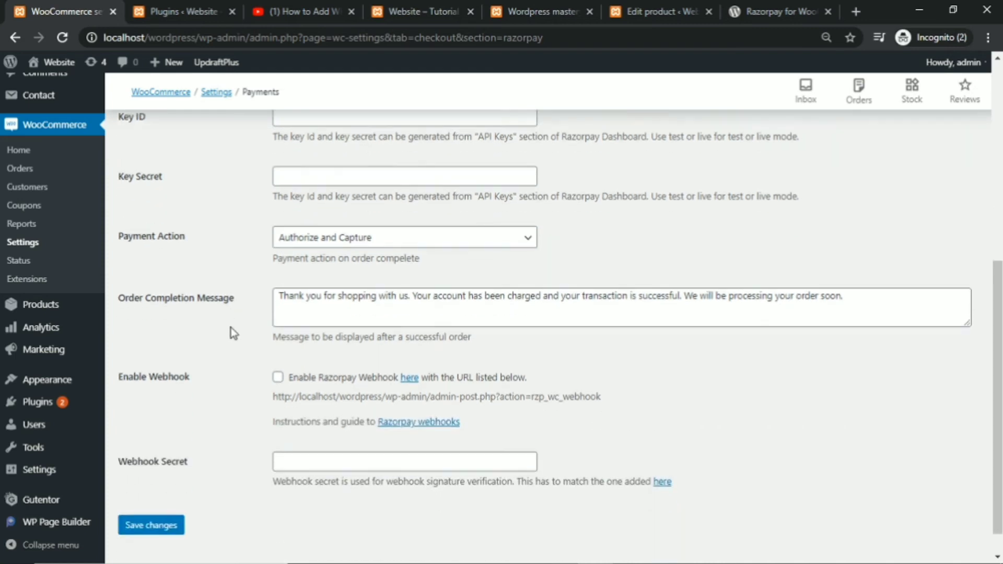
left_click(156, 528)
scroll(219, 313, "up", 3)
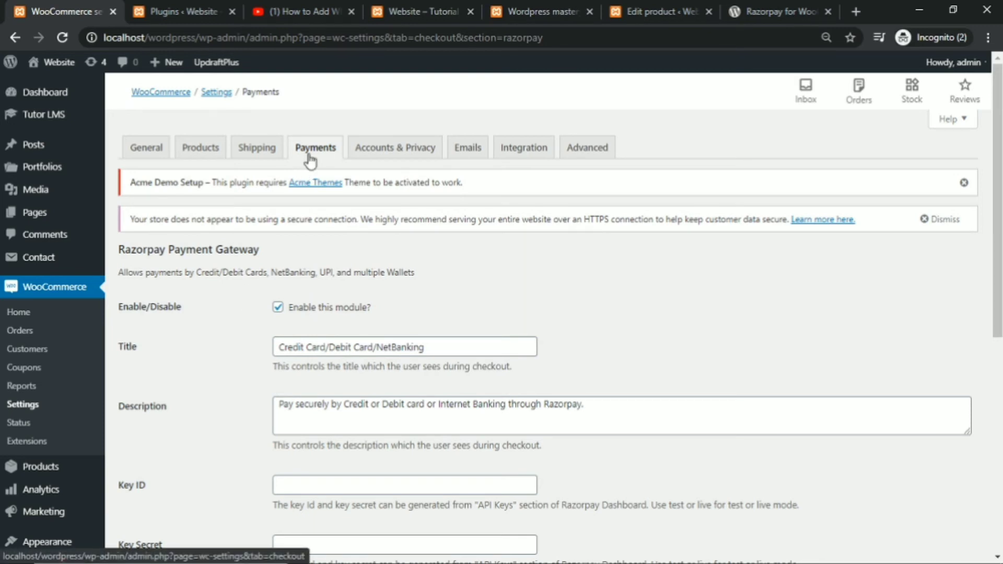
Open WooCommerce's Accounts & Privacy settings and examine the guest checkout, account creation, privacy policy and data retention options.
left_click(401, 160)
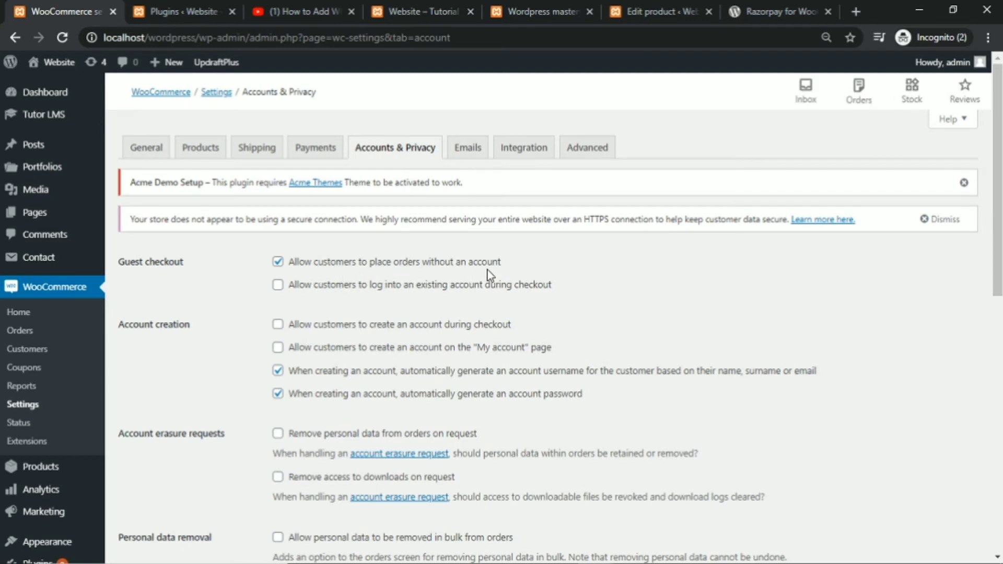
left_click_drag(503, 264, 265, 261)
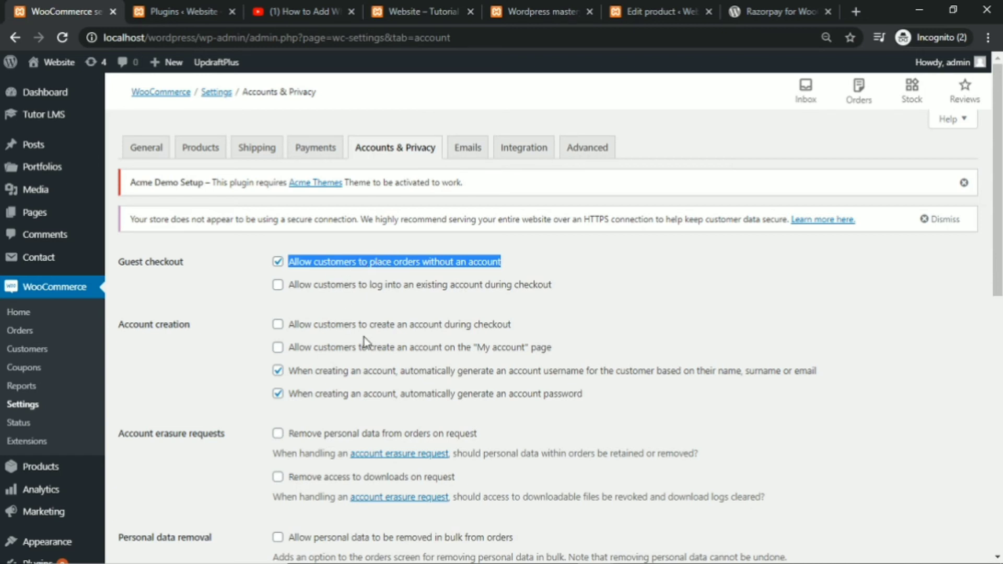
left_click(230, 269)
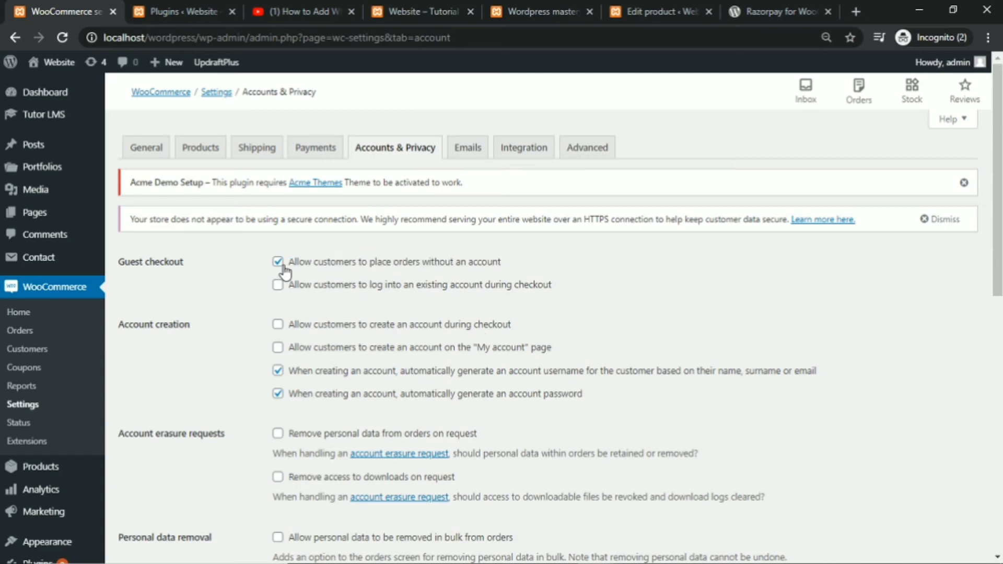
scroll(208, 275, "down", 8)
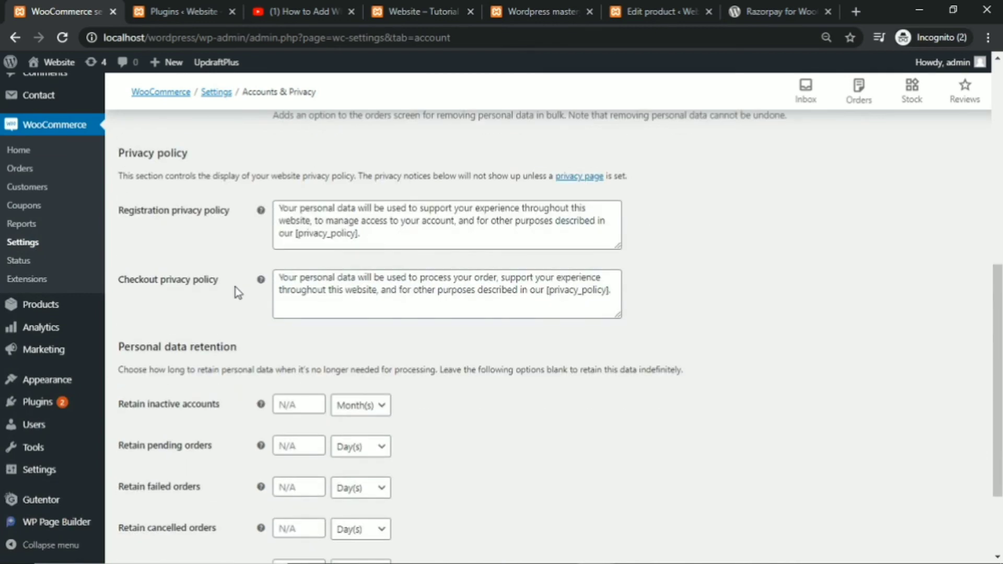
scroll(227, 287, "down", 3)
scroll(254, 261, "up", 10)
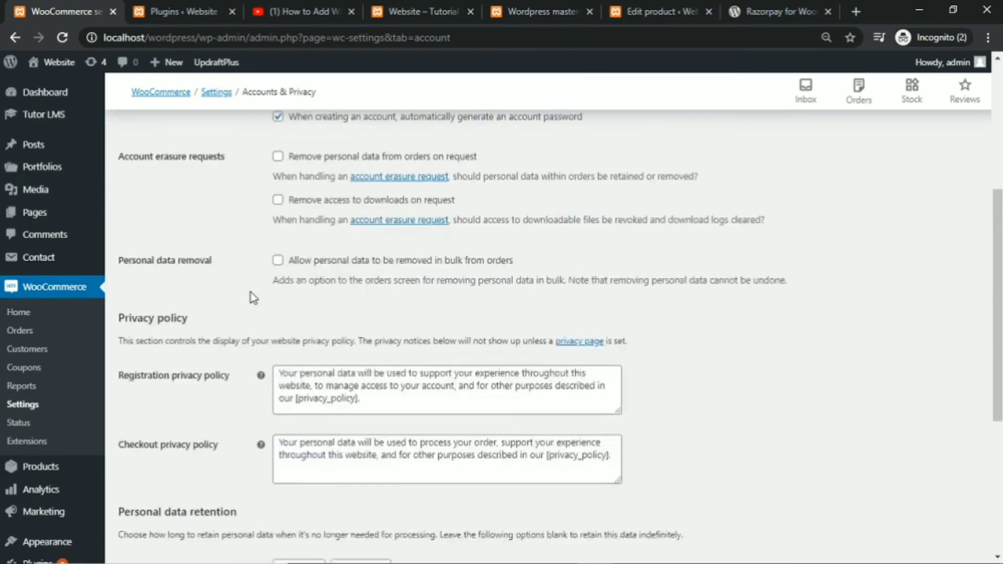
In WooCommerce's Advanced page setup, choose Cart as the cart page, Checkout as the checkout page and My account as the account page.
left_click(513, 153)
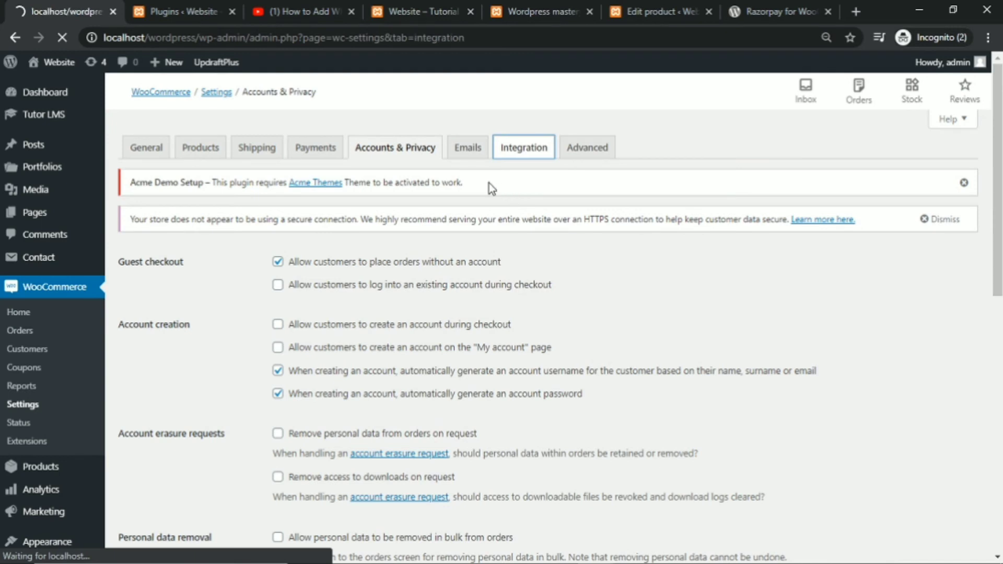
left_click(584, 152)
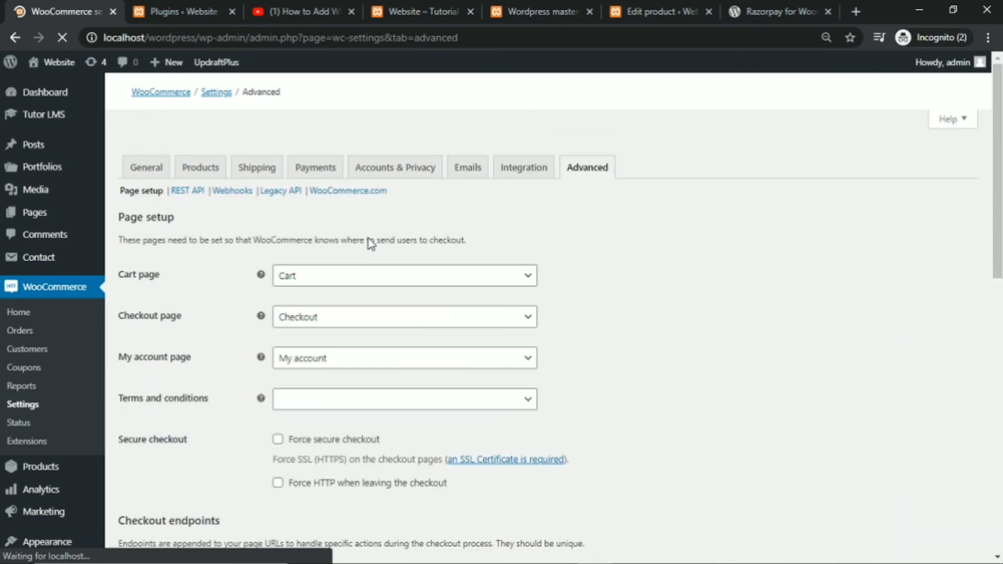
scroll(204, 300, "down", 1)
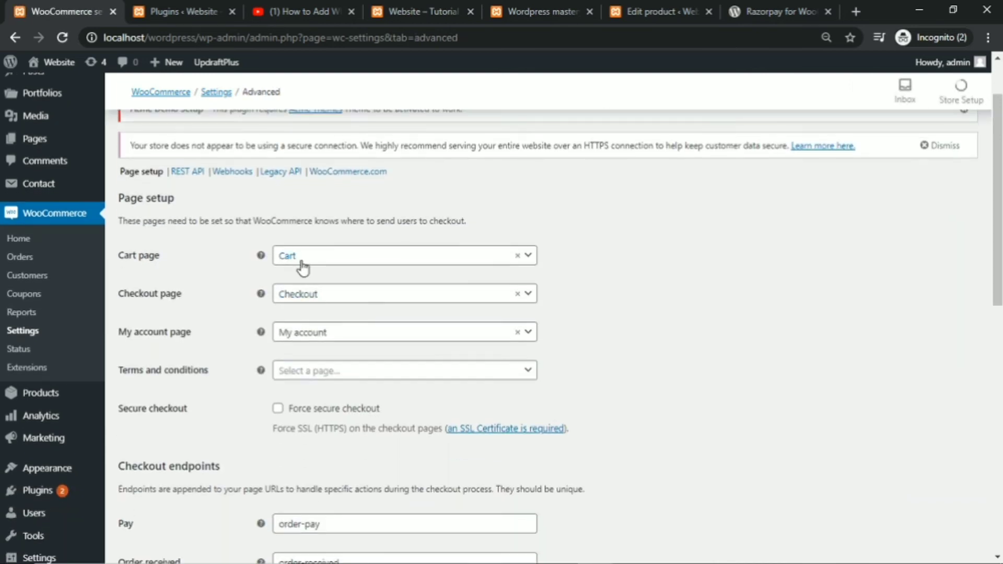
left_click(299, 260)
left_click(306, 396)
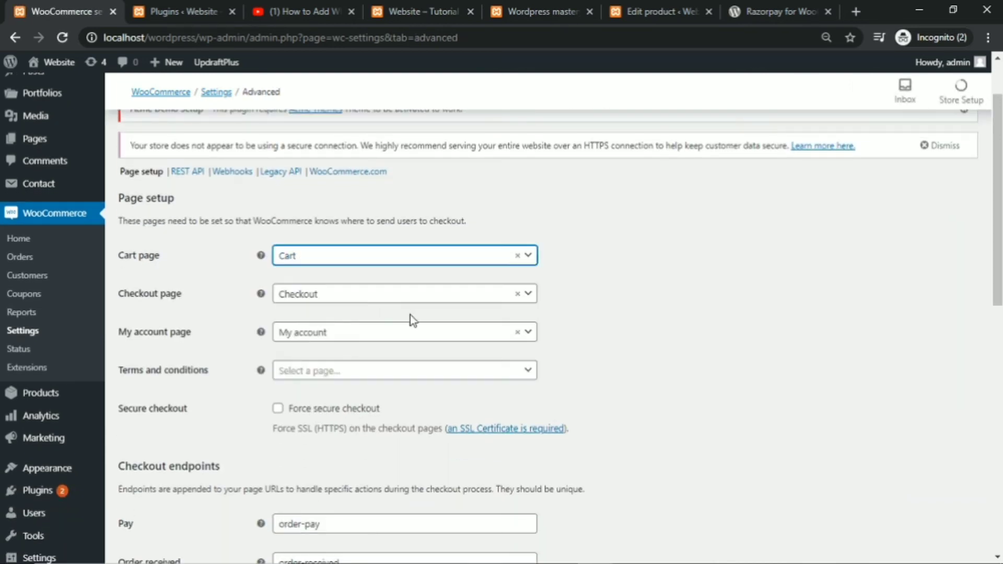
left_click(319, 294)
left_click(318, 420)
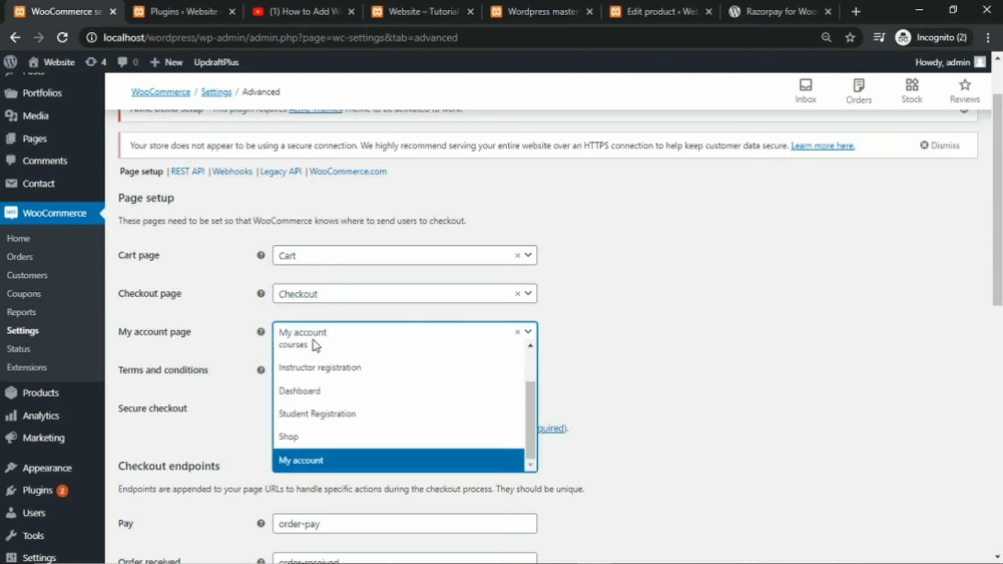
left_click(318, 462)
scroll(230, 297, "down", 1)
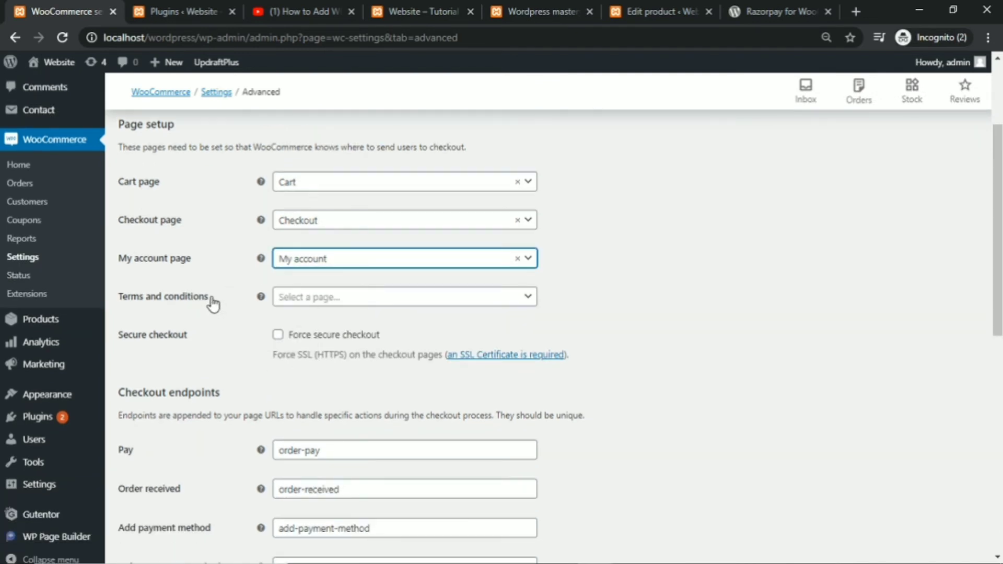
Look through the pages offered for the Terms and conditions setting without choosing one.
left_click(302, 303)
scroll(322, 434, "down", 2)
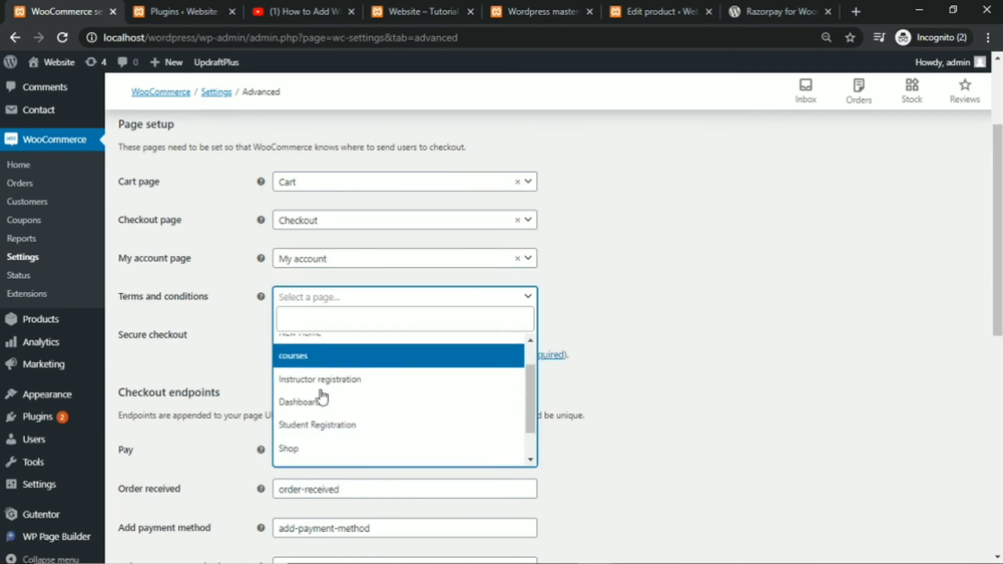
left_click(232, 296)
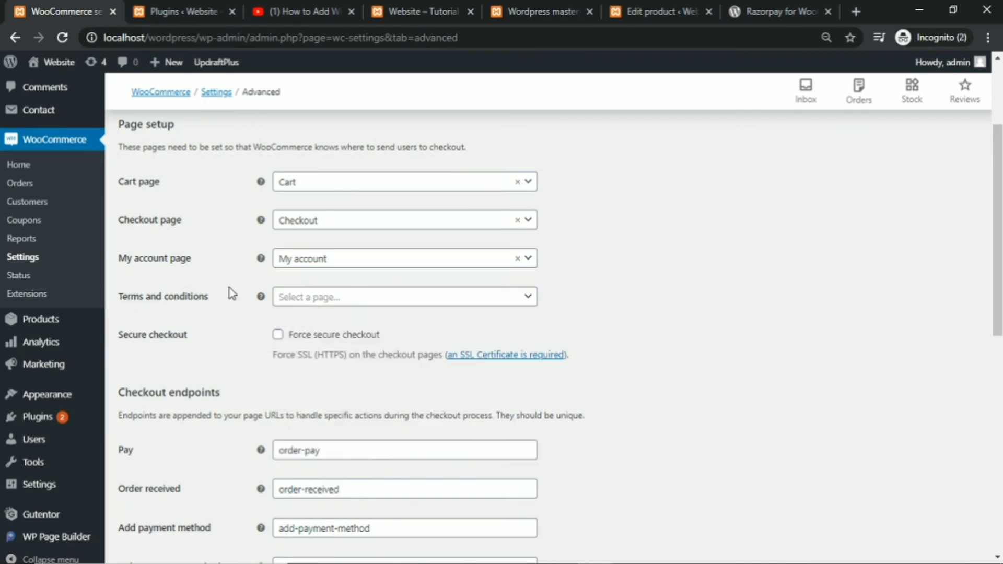
left_click_drag(225, 303, 119, 305)
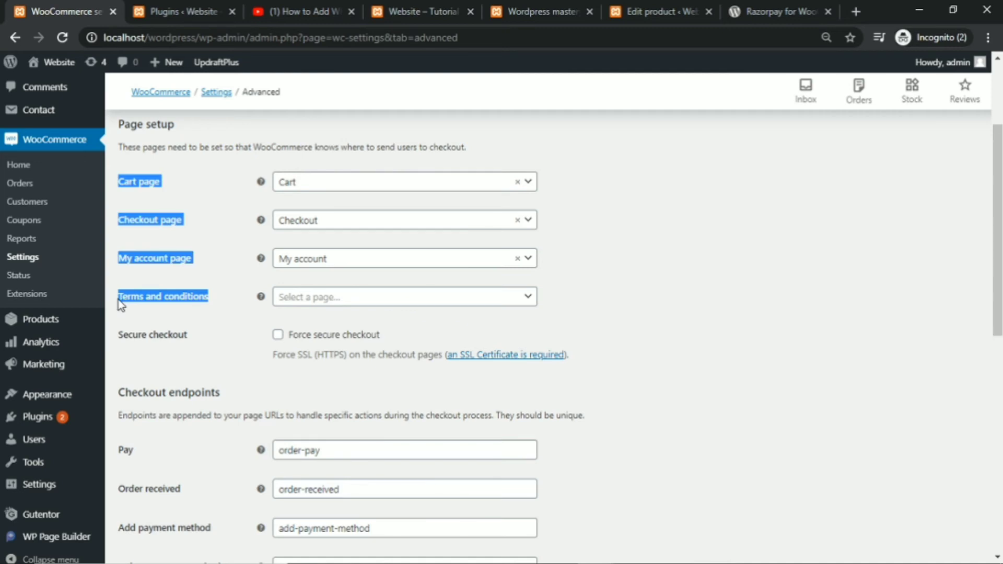
left_click(205, 290)
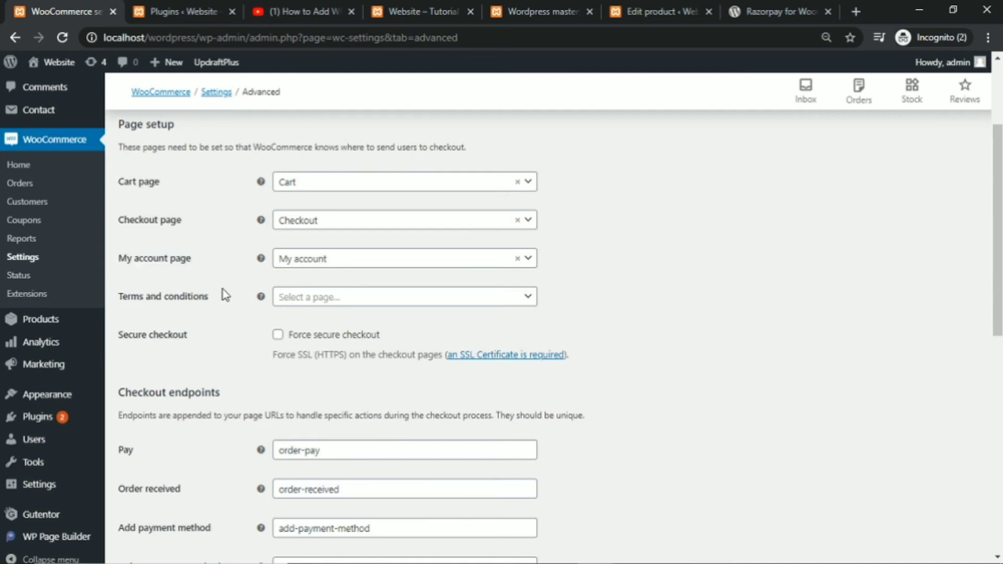
Copy the "Terms and conditions" label, create a new page with it as the title, and publish the page.
left_click_drag(208, 301, 121, 299)
key("ctrl+c")
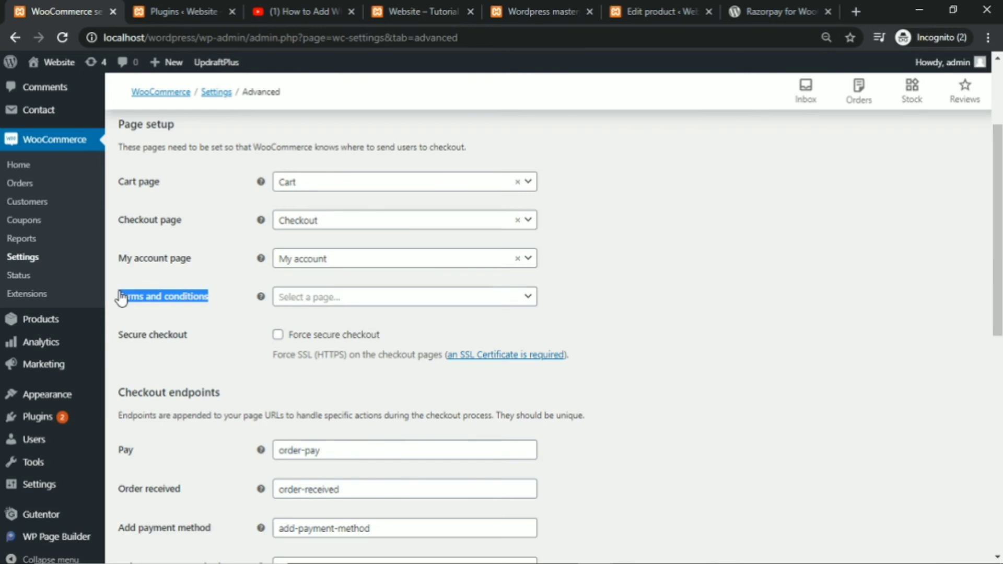
left_click(163, 9)
mouse_move(32, 222)
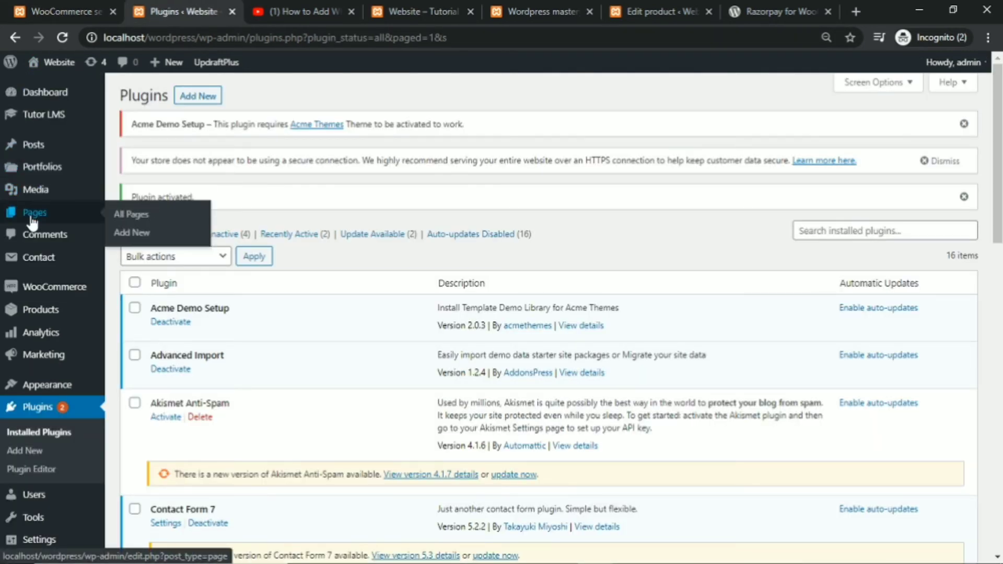
left_click(124, 239)
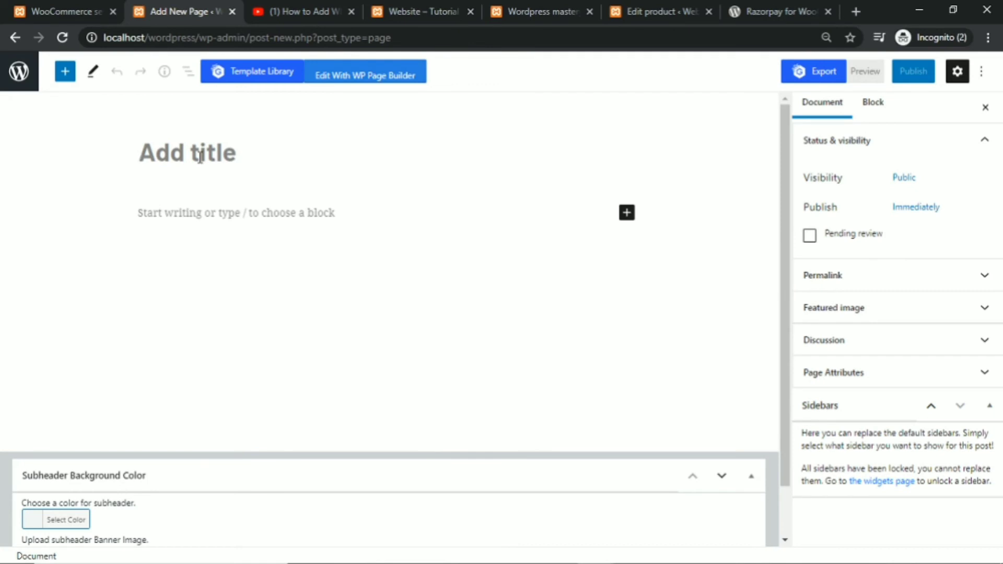
key("ctrl+v")
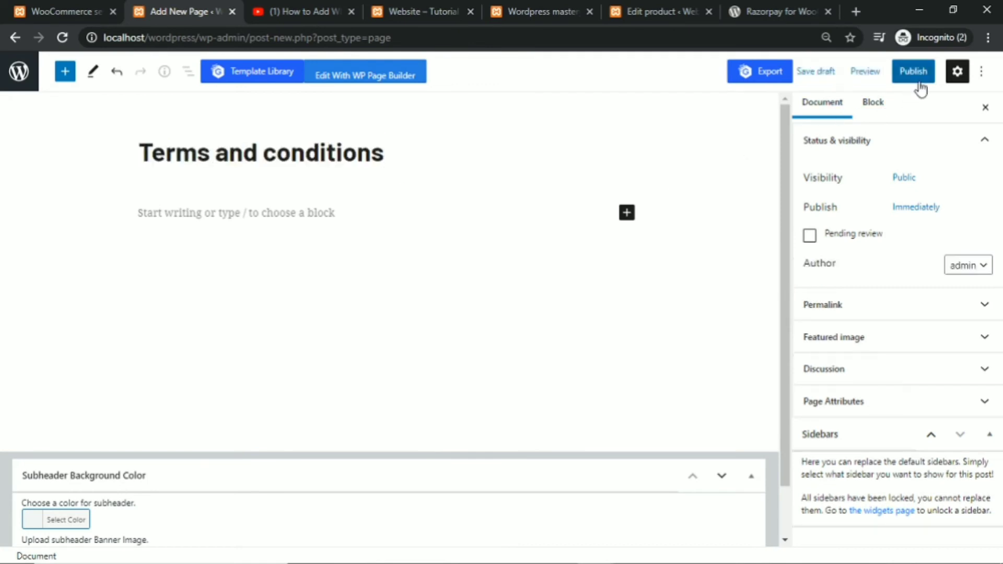
left_click(915, 73)
left_click(850, 130)
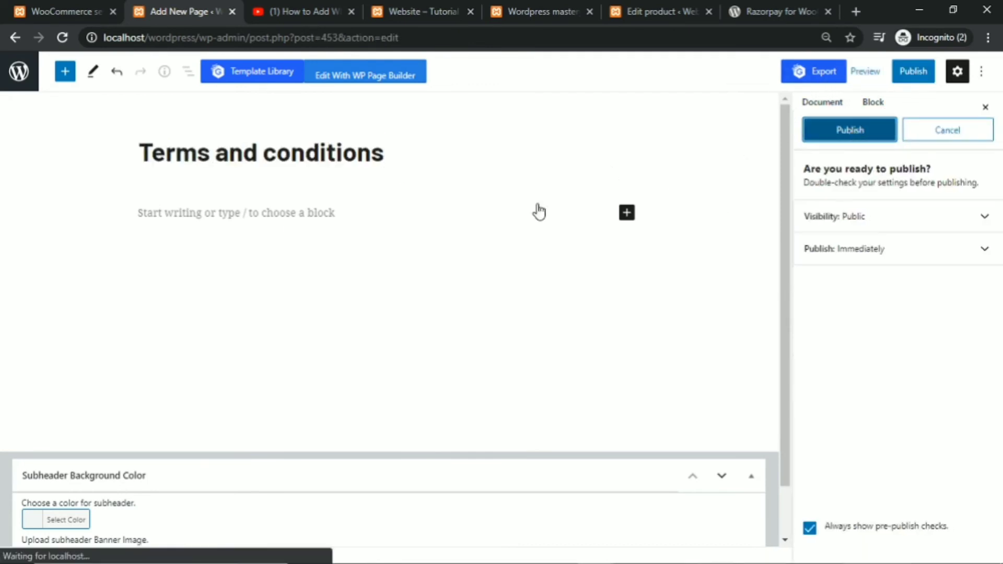
Reload WooCommerce's Advanced settings, assign the new "Terms and conditions" page as the terms page, and save the changes.
left_click(53, 11)
left_click(62, 38)
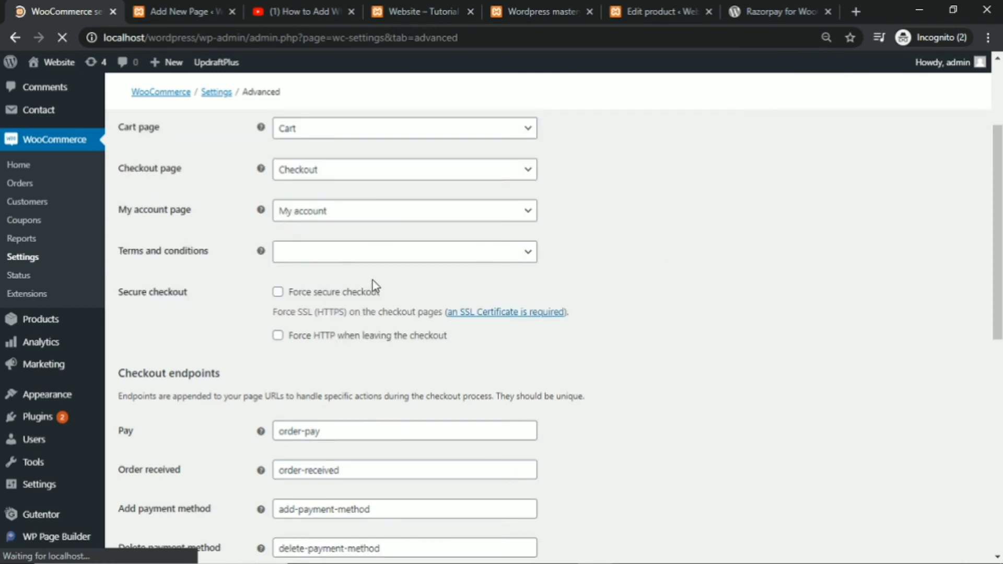
left_click(328, 298)
scroll(316, 413, "down", 3)
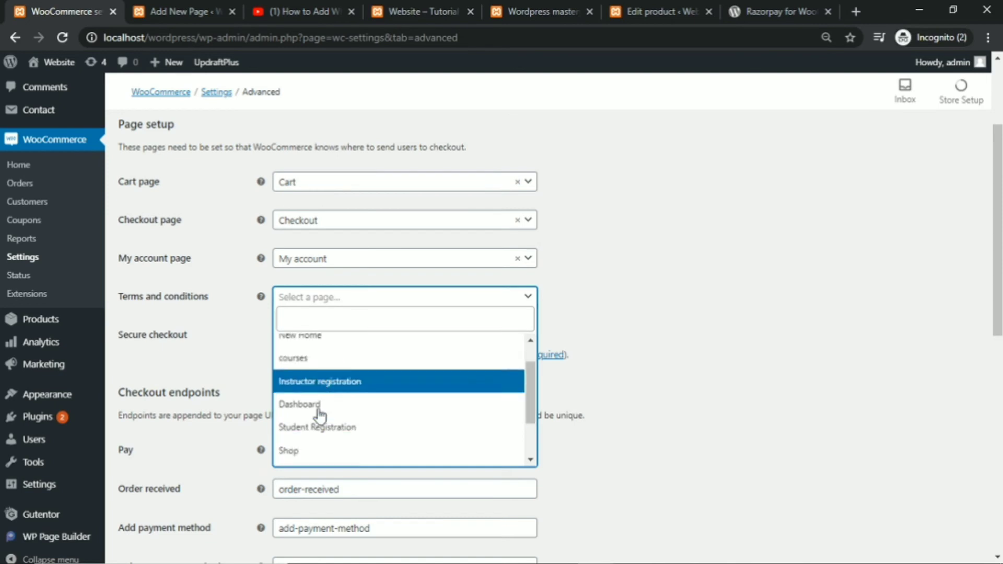
left_click(330, 456)
scroll(215, 314, "down", 10)
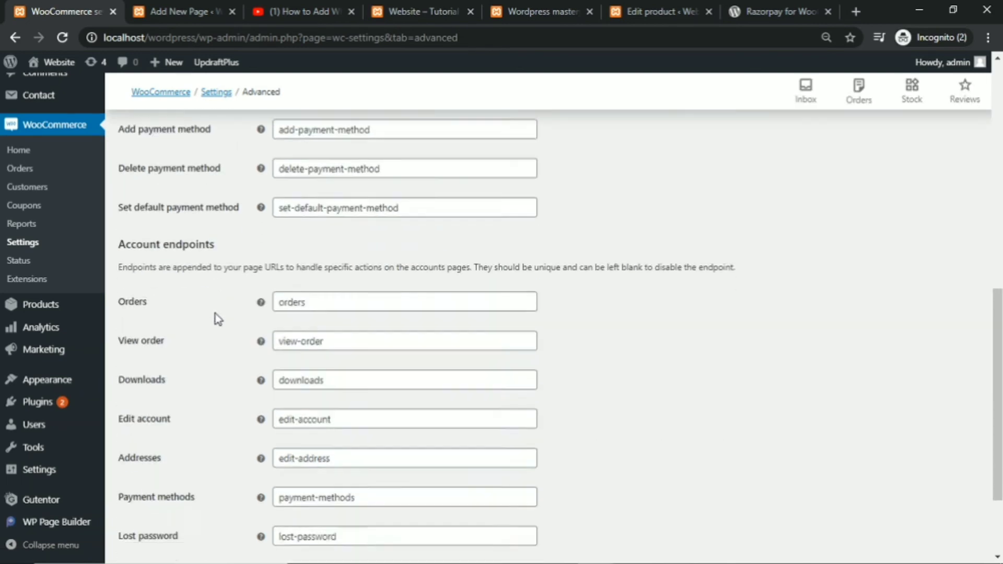
left_click(150, 503)
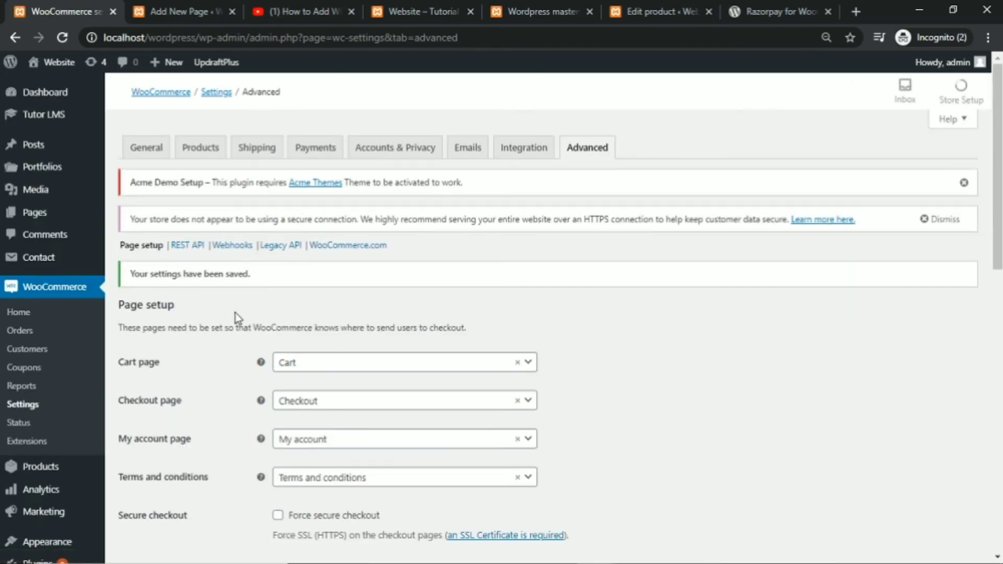
Enable "Anyone can register" under Membership in the WordPress general settings and save the changes.
scroll(235, 313, "down", 3)
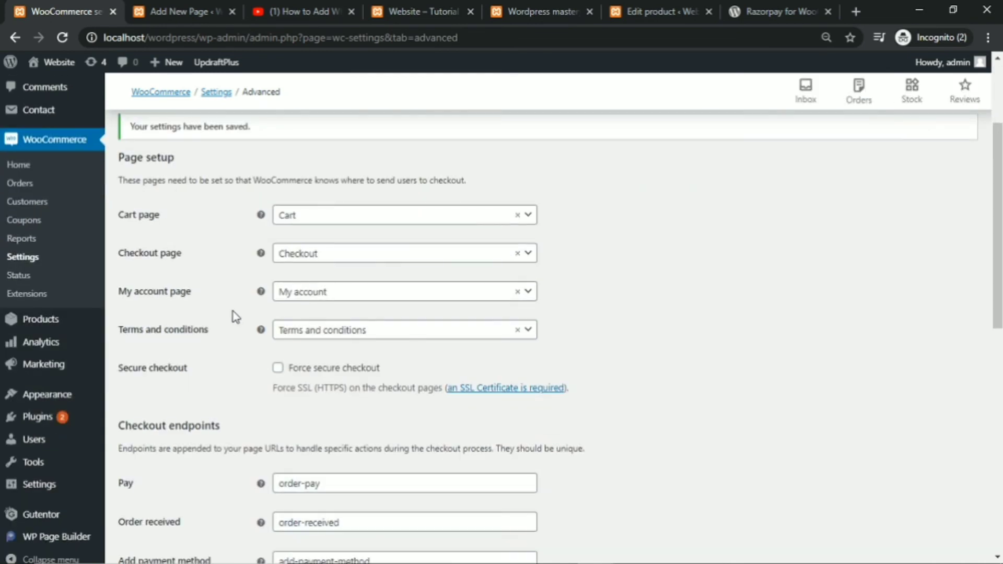
mouse_move(31, 489)
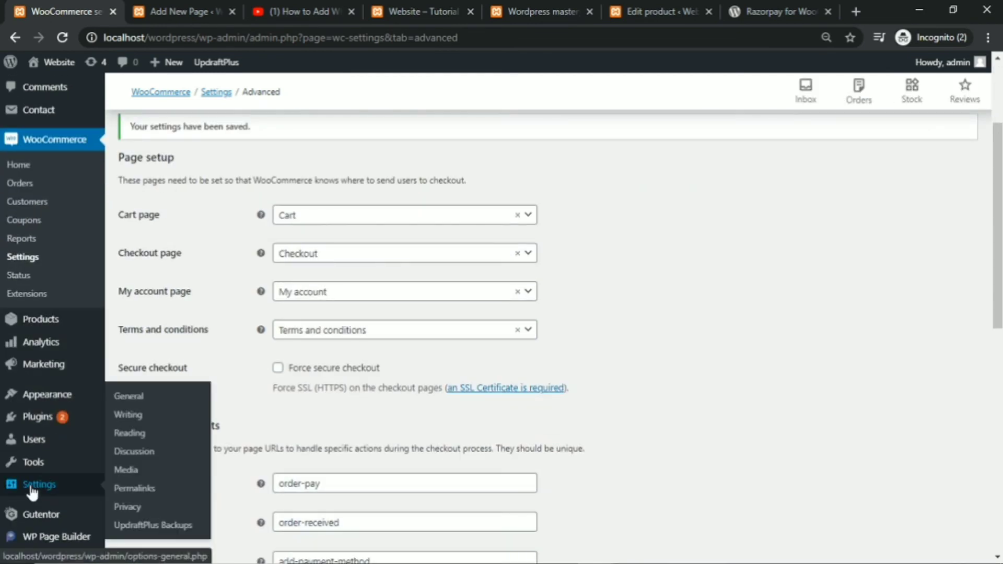
left_click(137, 398)
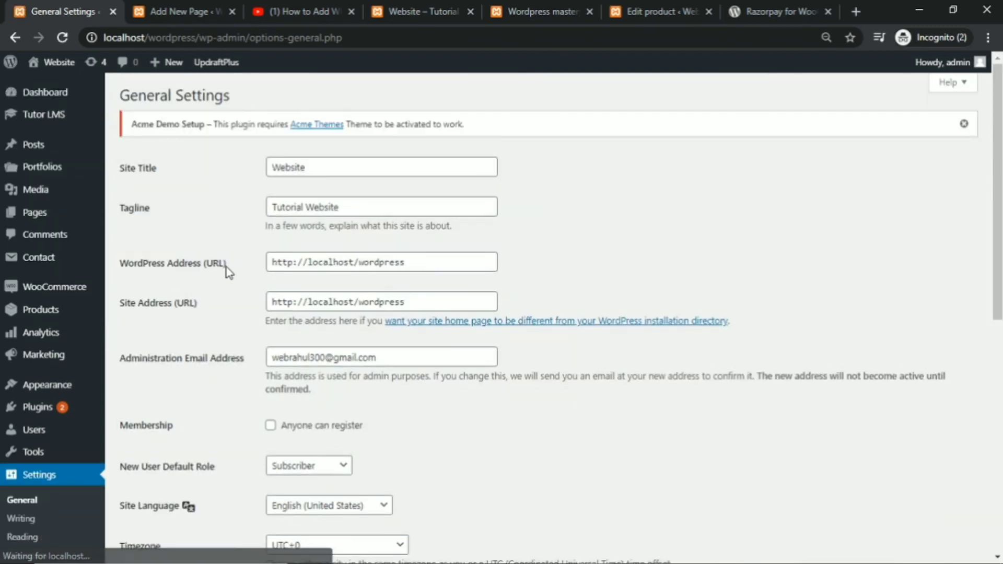
scroll(228, 272, "down", 5)
scroll(228, 266, "up", 2)
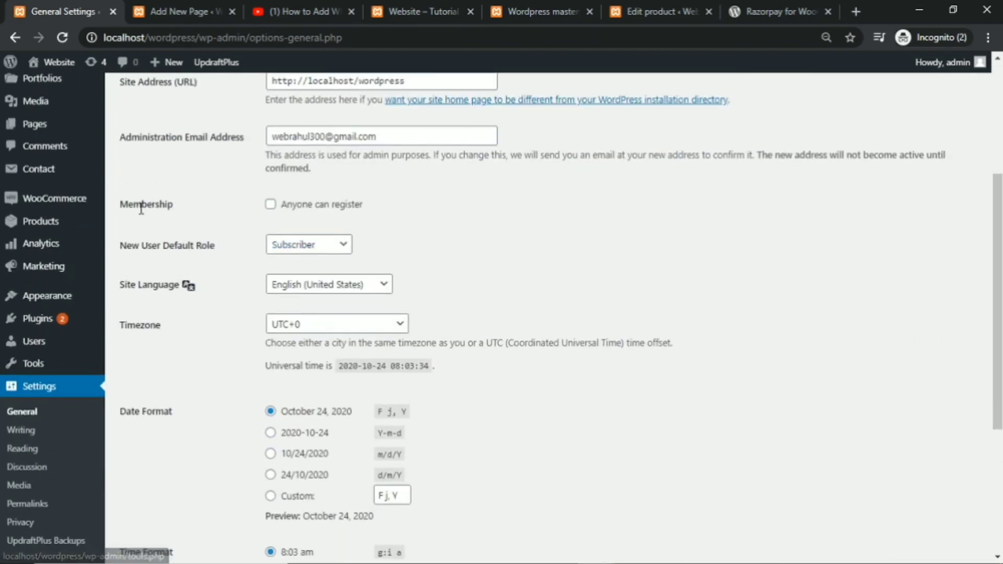
left_click_drag(121, 199, 189, 209)
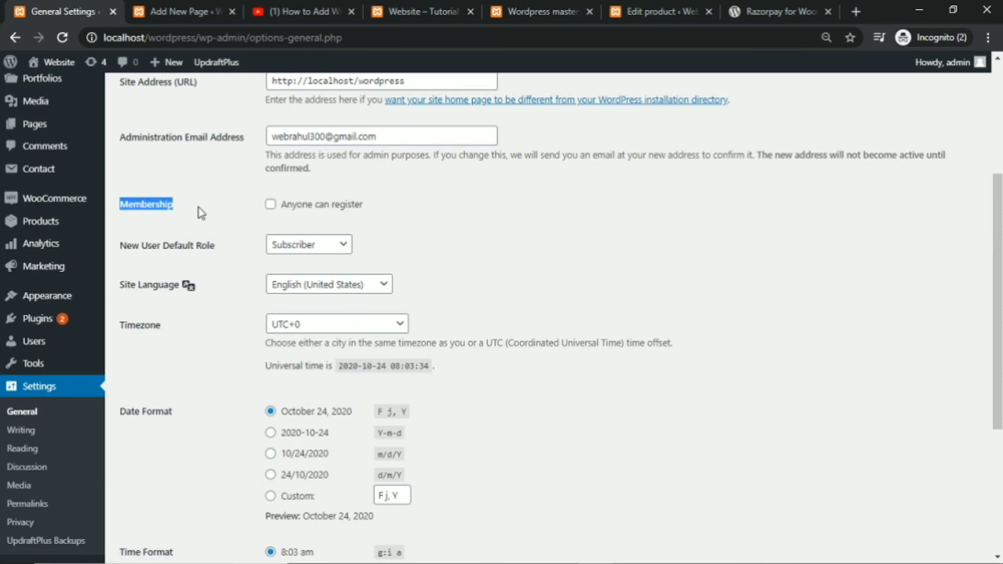
left_click(201, 213)
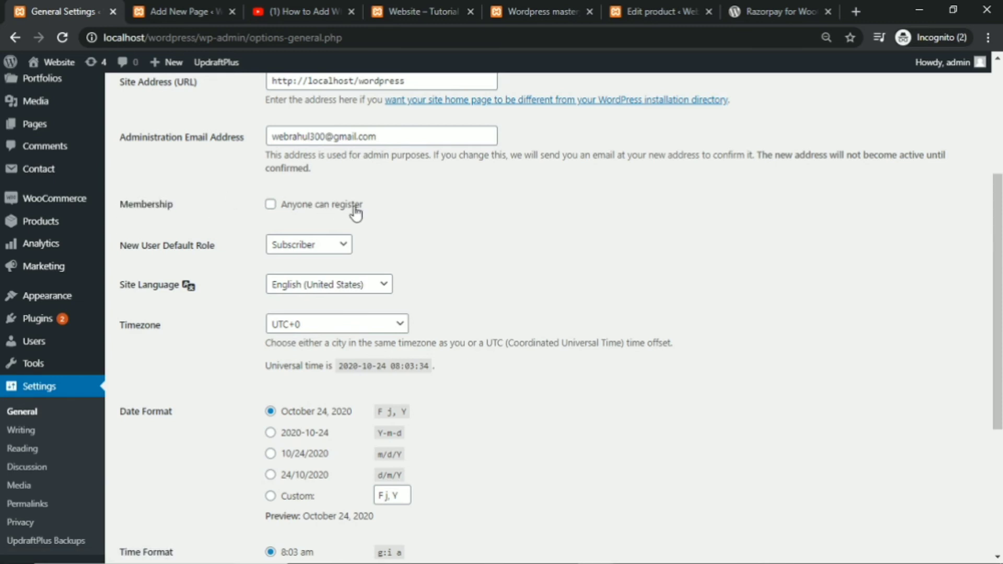
left_click(270, 207)
scroll(222, 232, "down", 4)
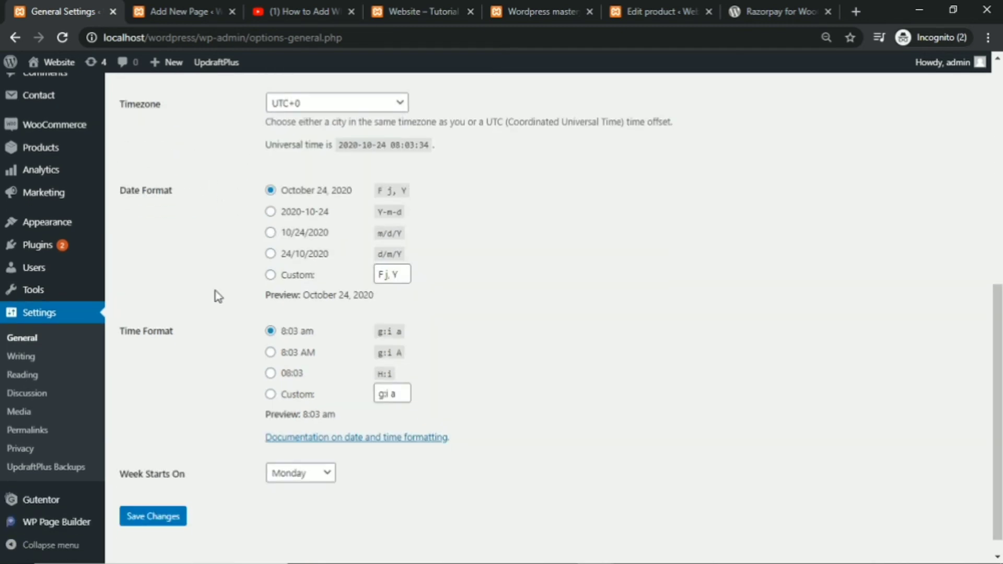
left_click(161, 518)
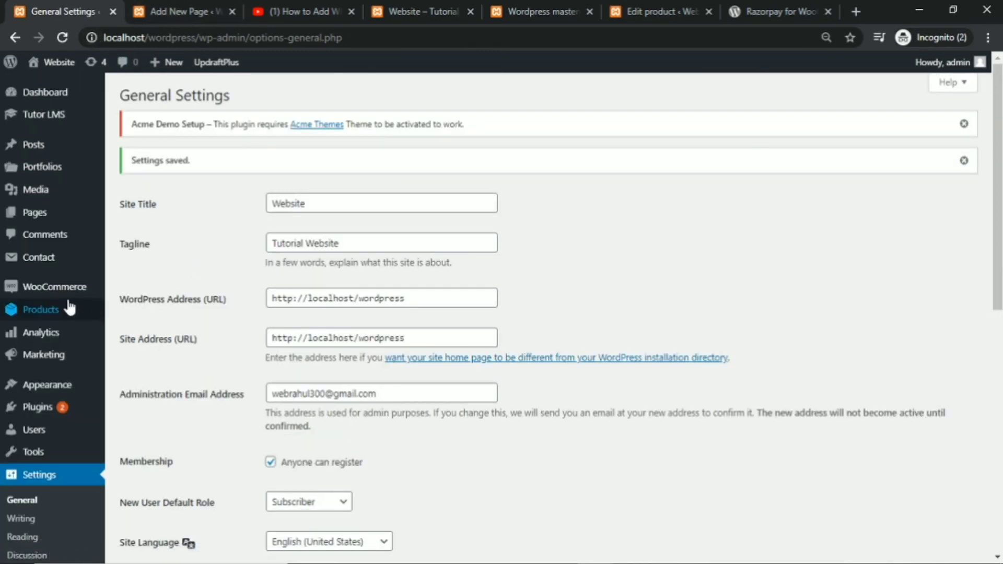
Open the WooCommerce general settings, reload the "WordPress mastery in 2020" course page, and revisit the Terms and conditions page editor.
mouse_move(78, 293)
left_click(131, 385)
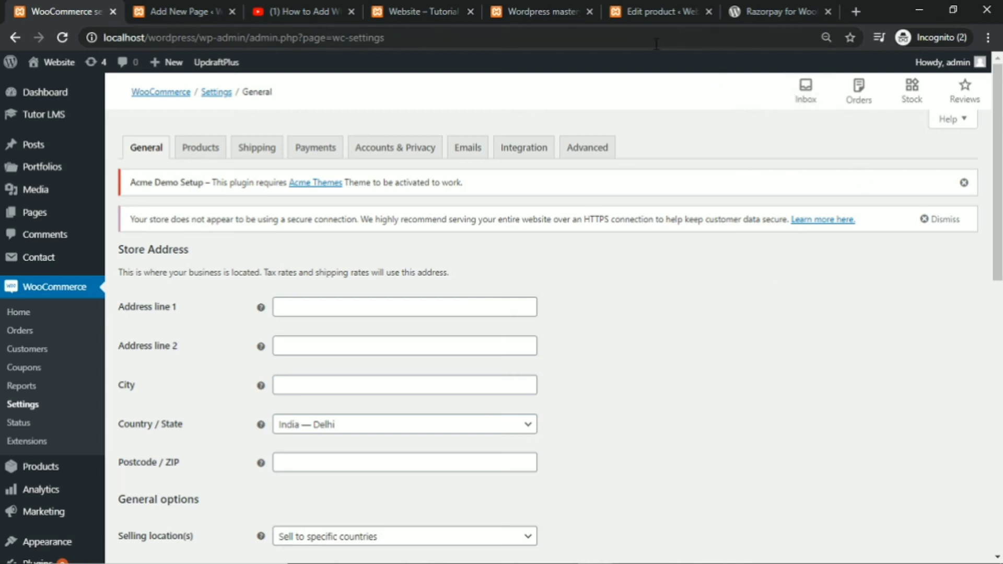
left_click(550, 7)
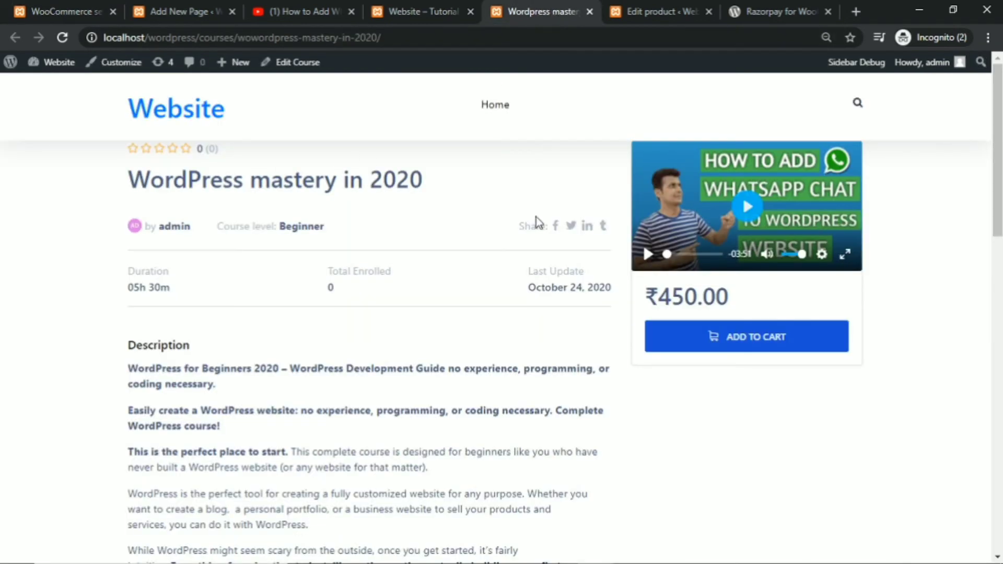
left_click(62, 37)
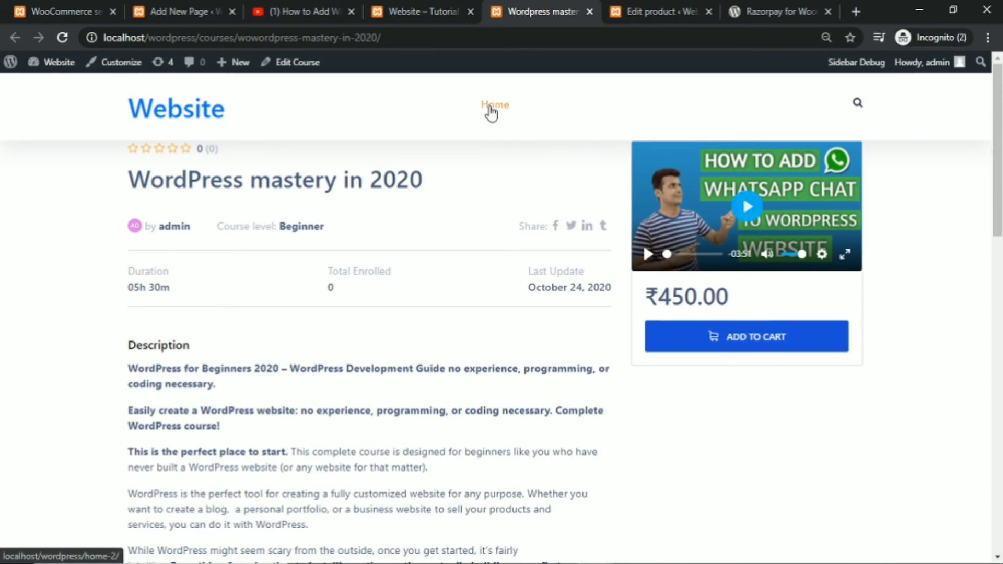
left_click(163, 12)
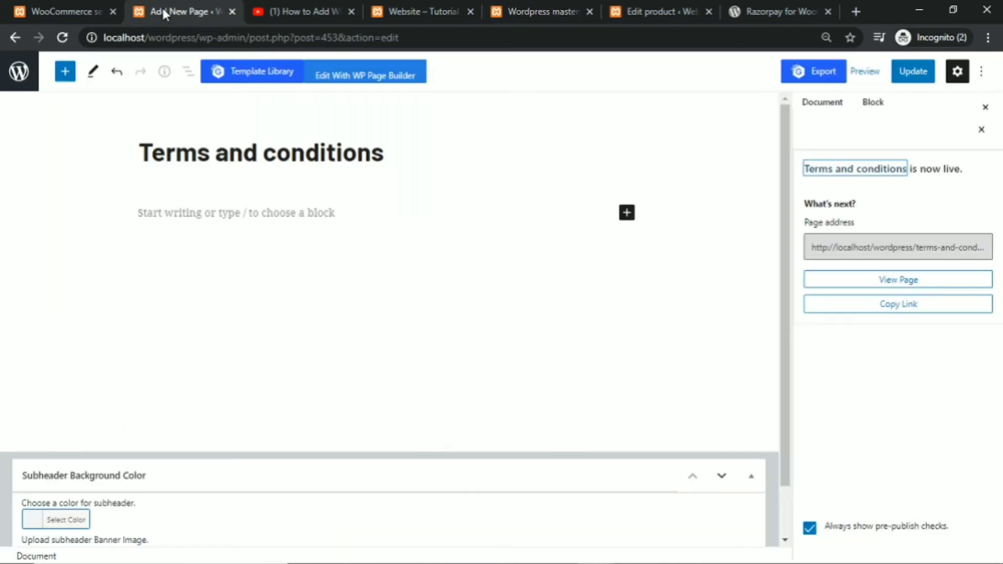
Create a new navigation menu named "onlinecourse" and assign it to the Primary Menu display location.
left_click(51, 9)
scroll(52, 309, "down", 1)
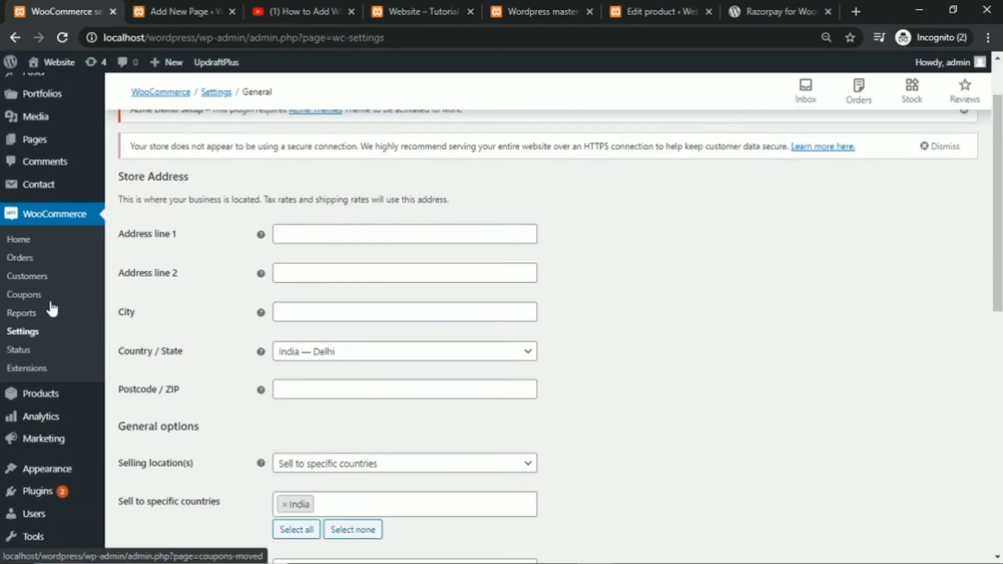
scroll(32, 318, "down", 1)
mouse_move(44, 397)
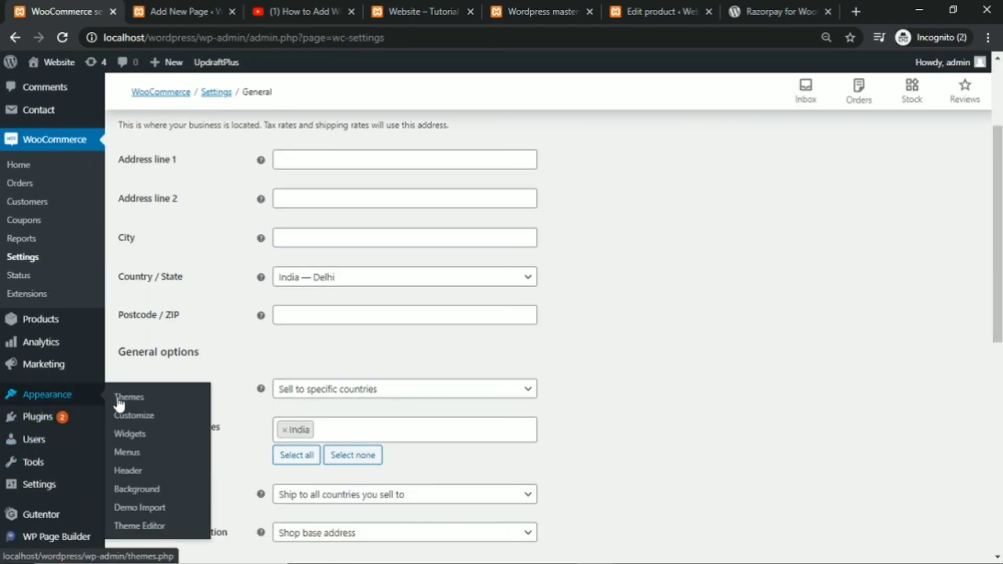
left_click(128, 454)
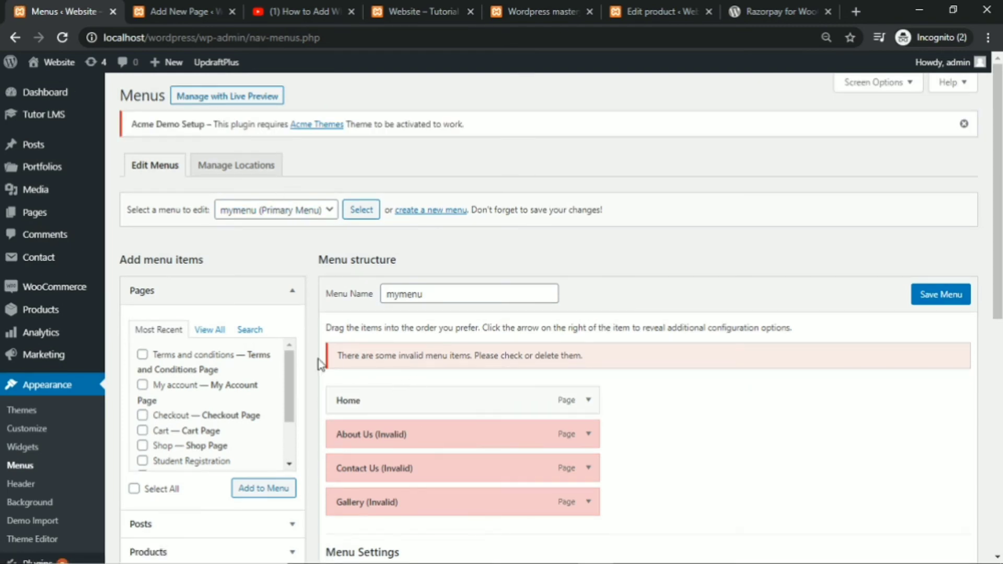
left_click(431, 211)
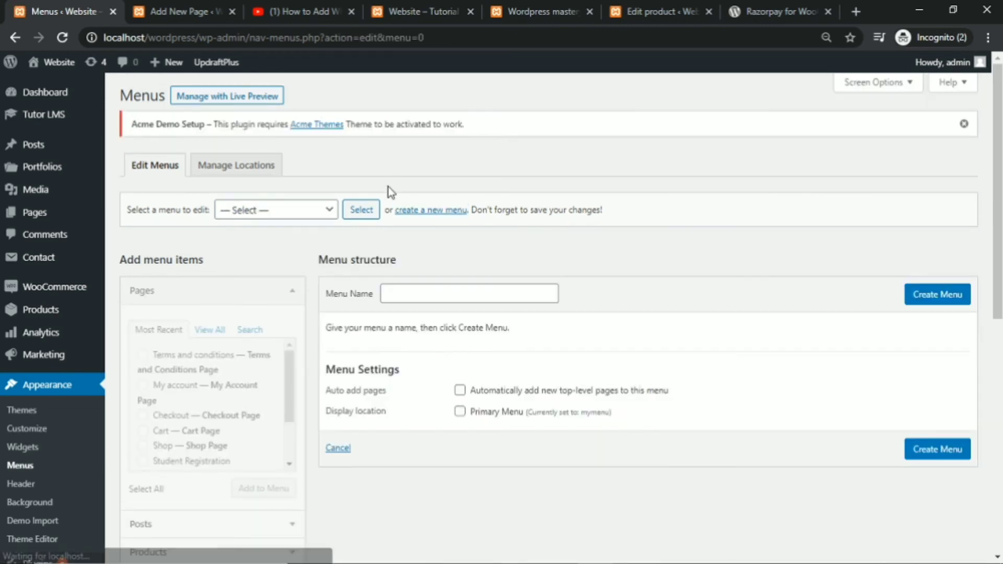
left_click(389, 295)
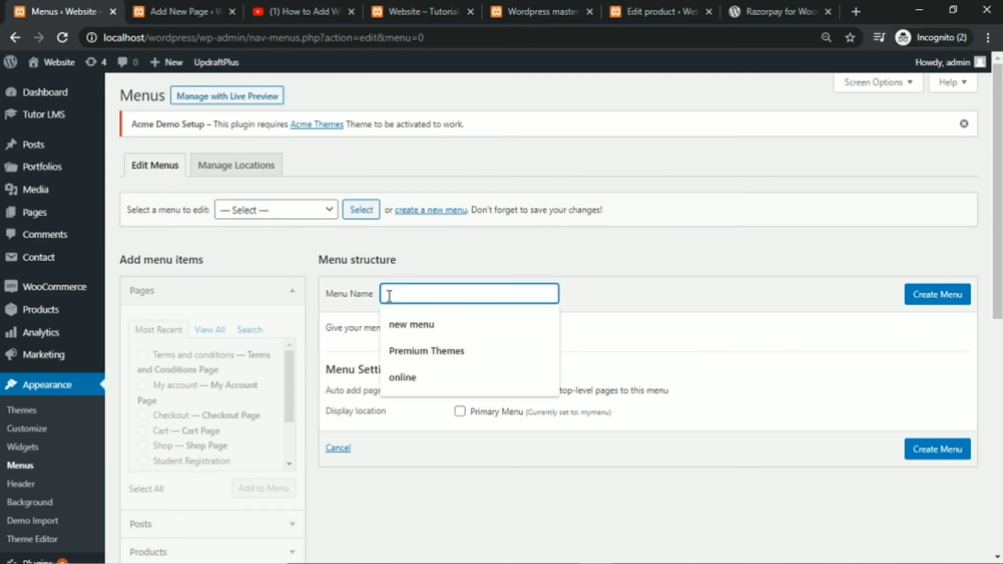
type("onlined")
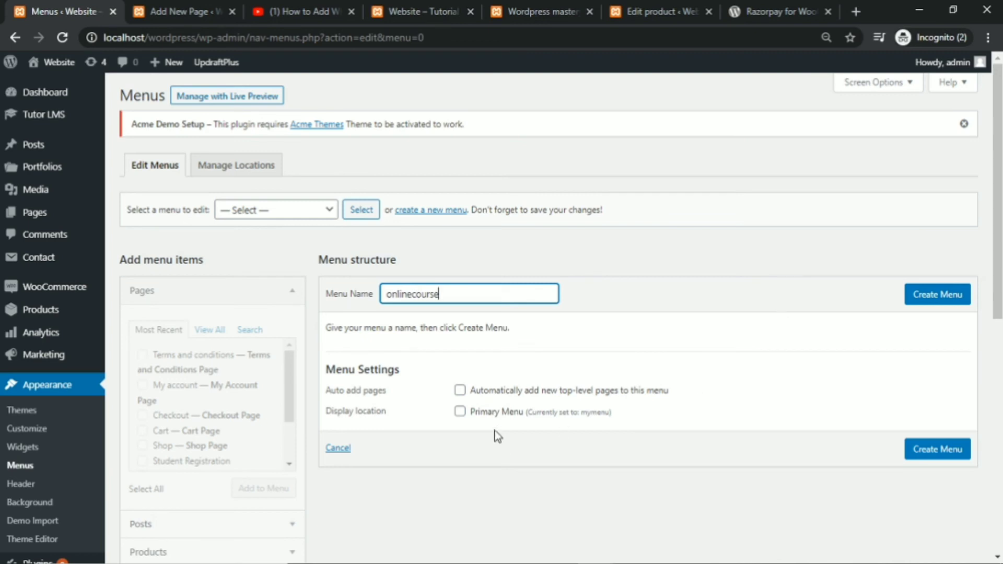
left_click(461, 413)
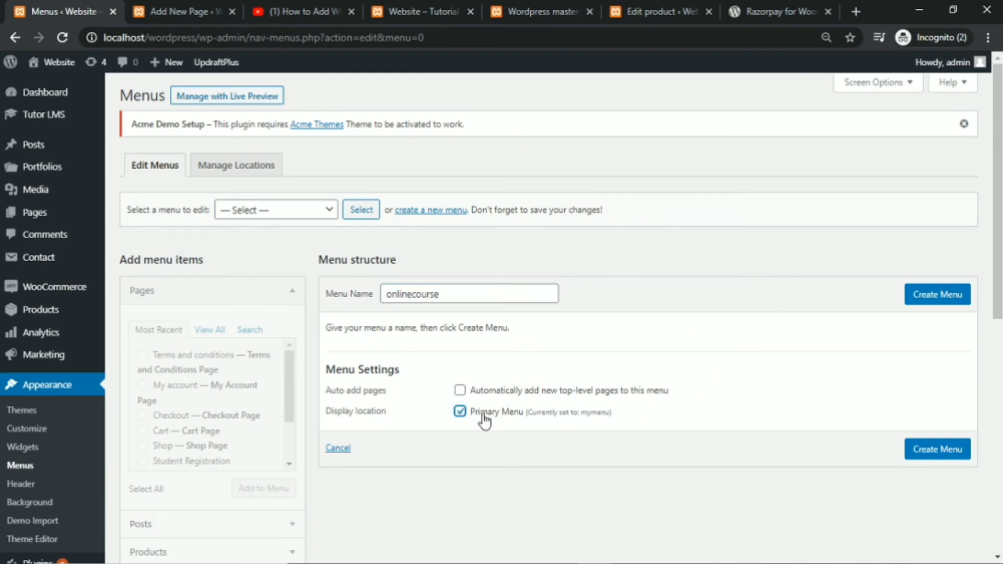
left_click(949, 299)
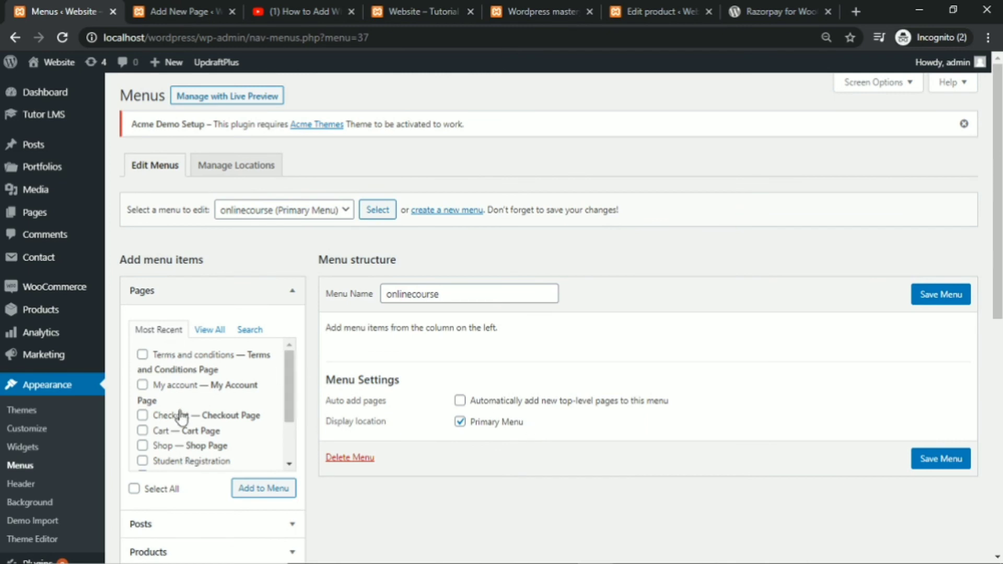
Add the Home, courses, Instructor registration, Dashboard and Student Registration pages to the "onlinecourse" menu.
left_click(292, 378)
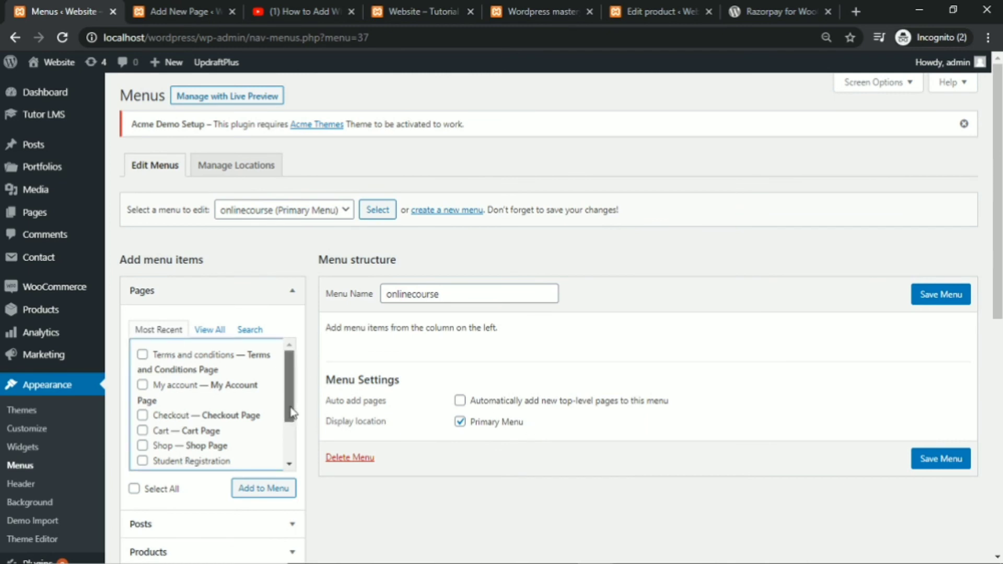
scroll(289, 387, "down", 3)
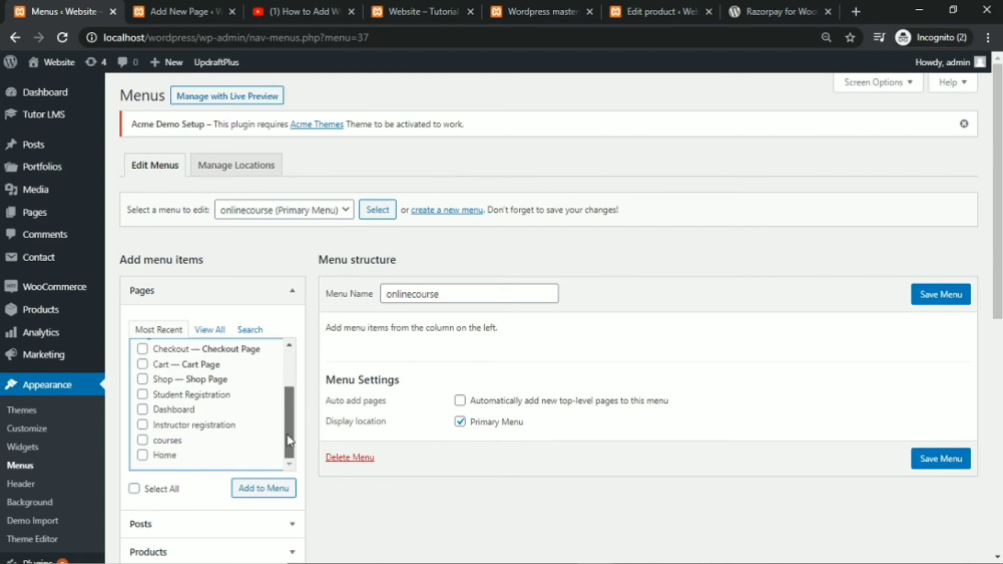
left_click(142, 455)
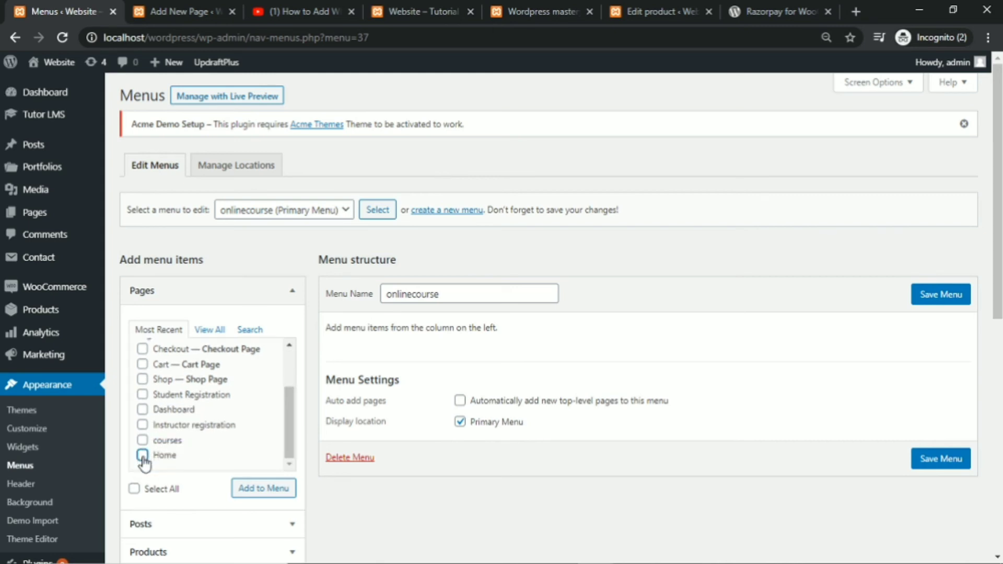
left_click(142, 425)
left_click(142, 409)
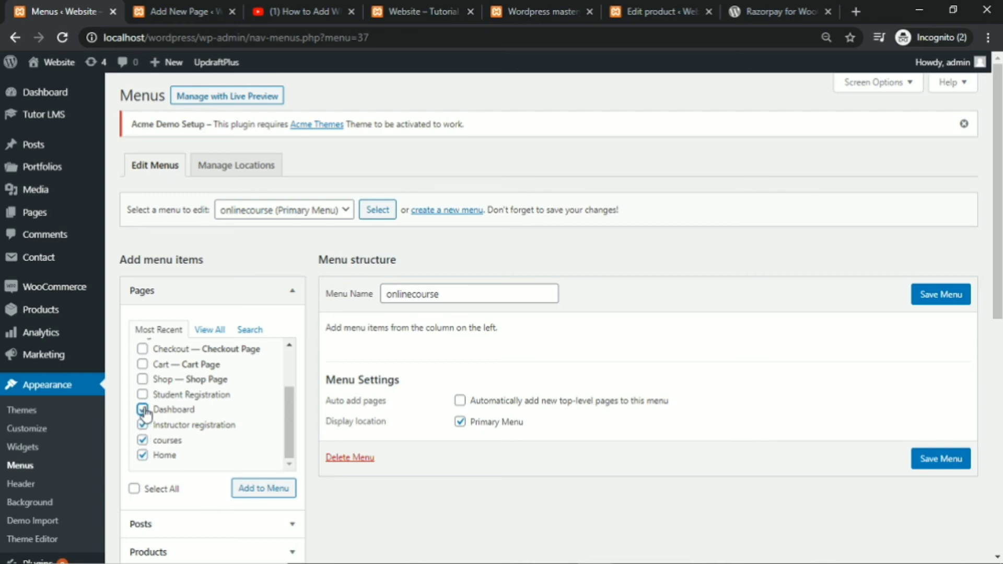
left_click(144, 395)
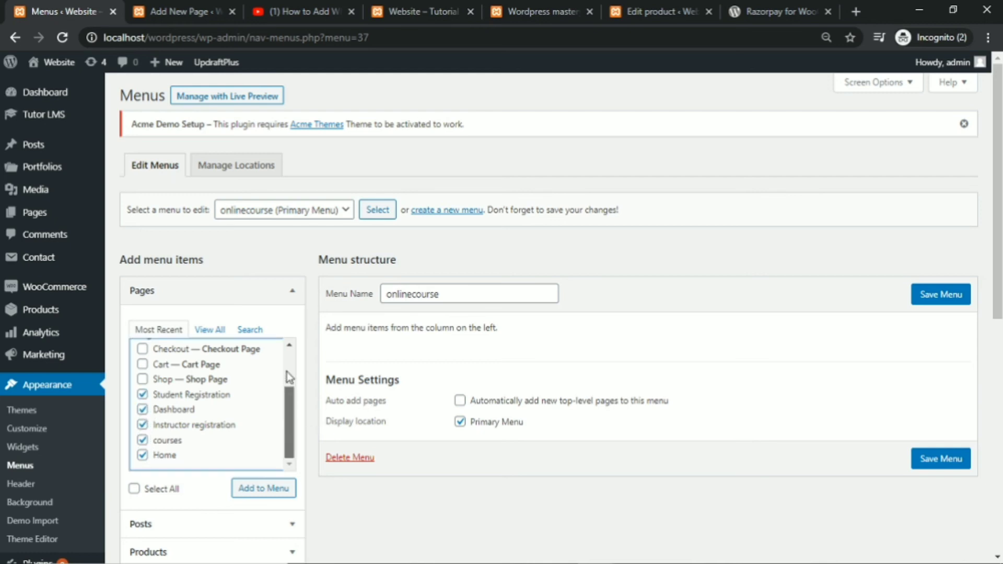
mouse_move(291, 401)
left_mouse_down()
mouse_move(291, 355)
mouse_move(291, 393)
left_mouse_up()
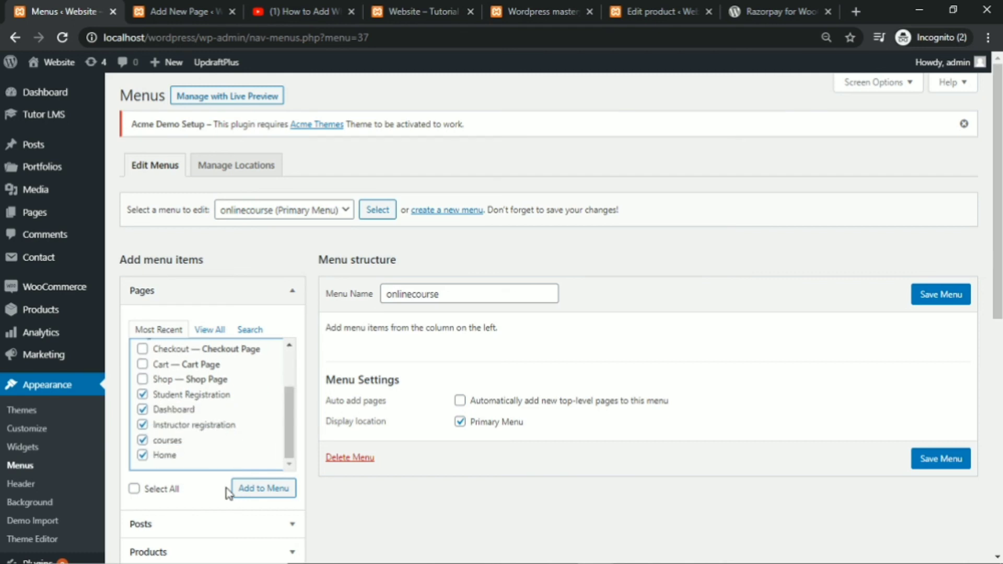
left_click(264, 499)
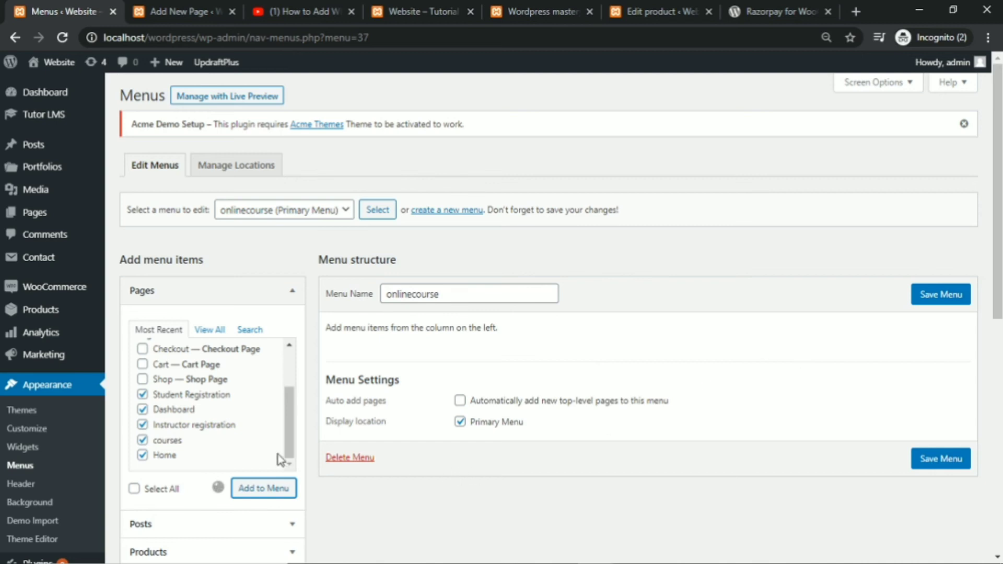
left_click(276, 497)
Reorder the menu items as Home, courses, Student Registration, Instructor registration, Dashboard, and save the menu.
scroll(648, 392, "down", 1)
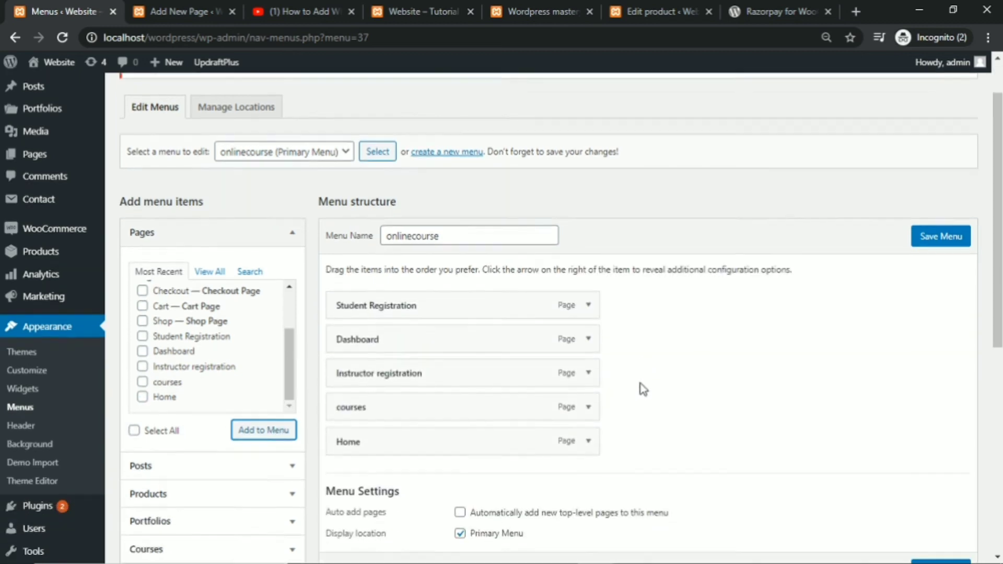
left_click_drag(447, 421, 435, 294)
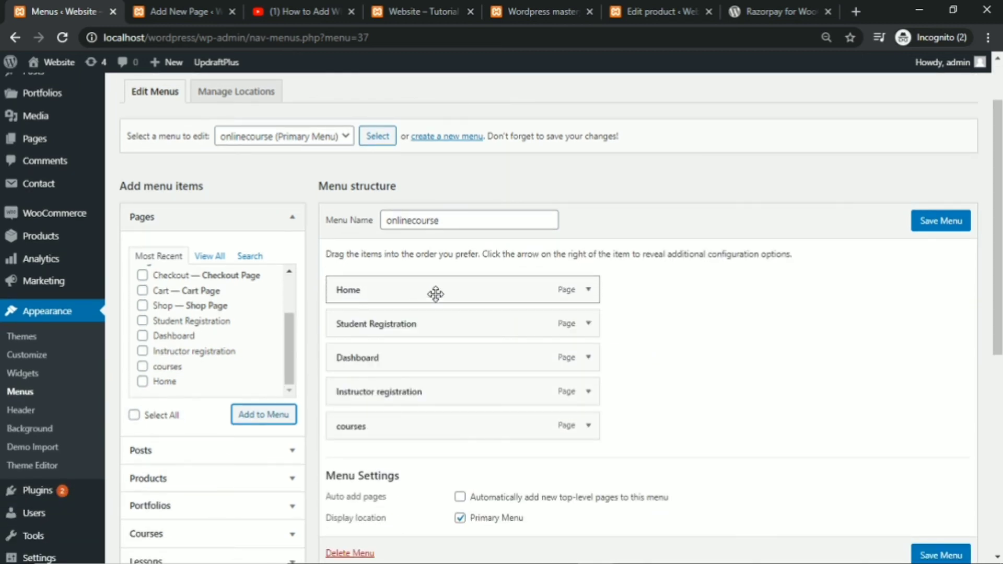
left_click_drag(437, 424, 441, 321)
left_click_drag(429, 391, 425, 423)
scroll(836, 416, "down", 3)
left_click(924, 413)
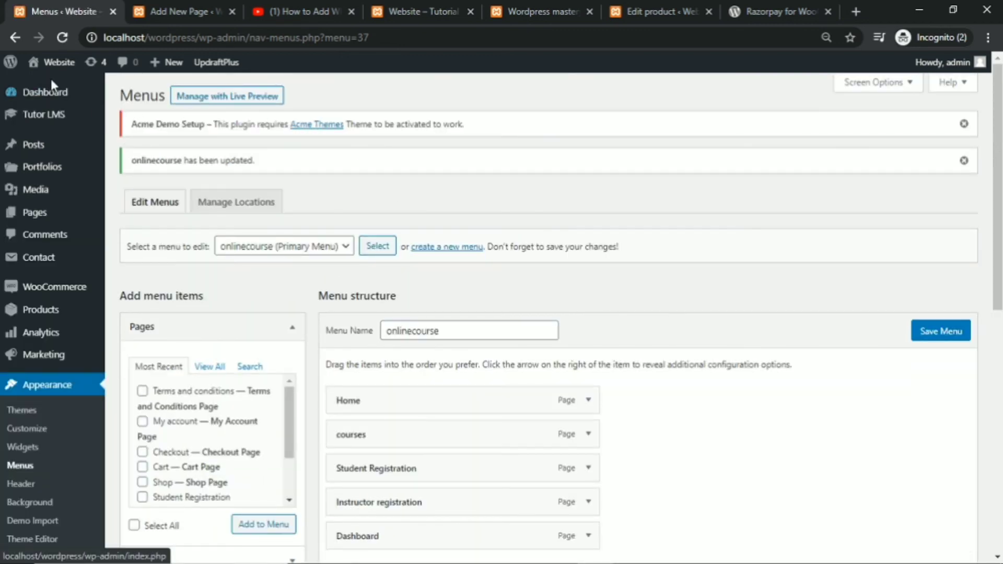
Open the live site in a new tab and compare its header navigation with the saved menu structure.
mouse_move(50, 68)
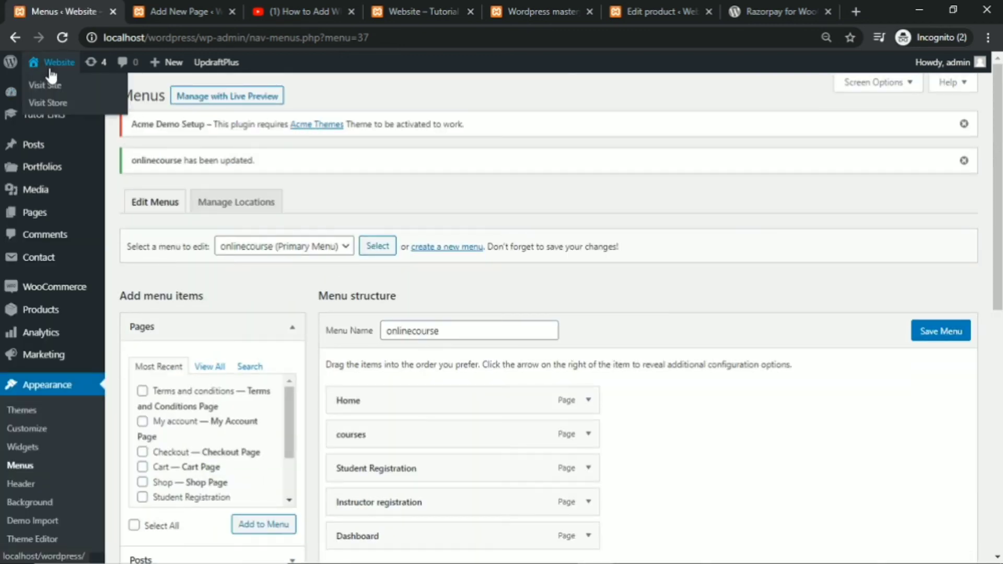
right_click(33, 84)
left_click(69, 98)
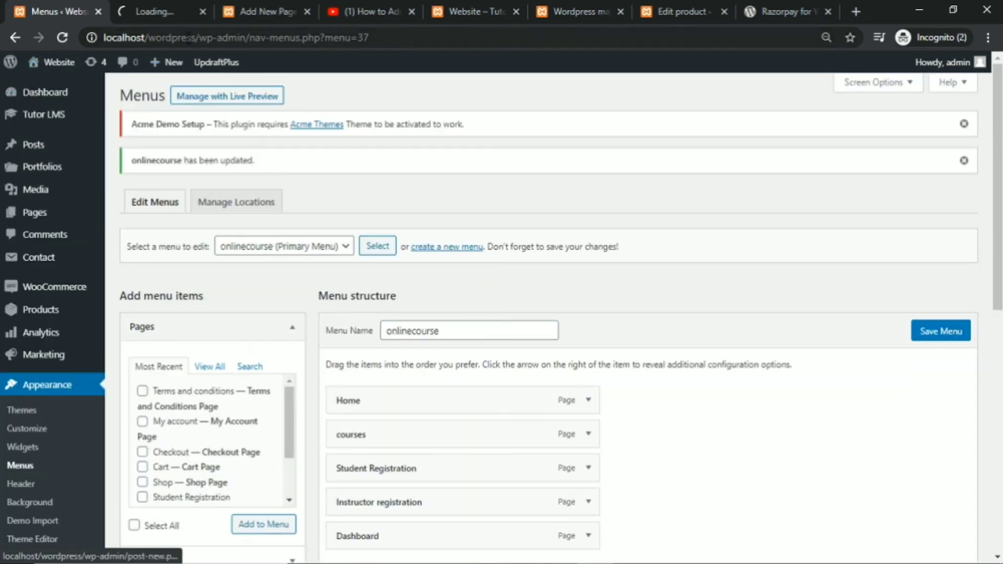
left_click(158, 14)
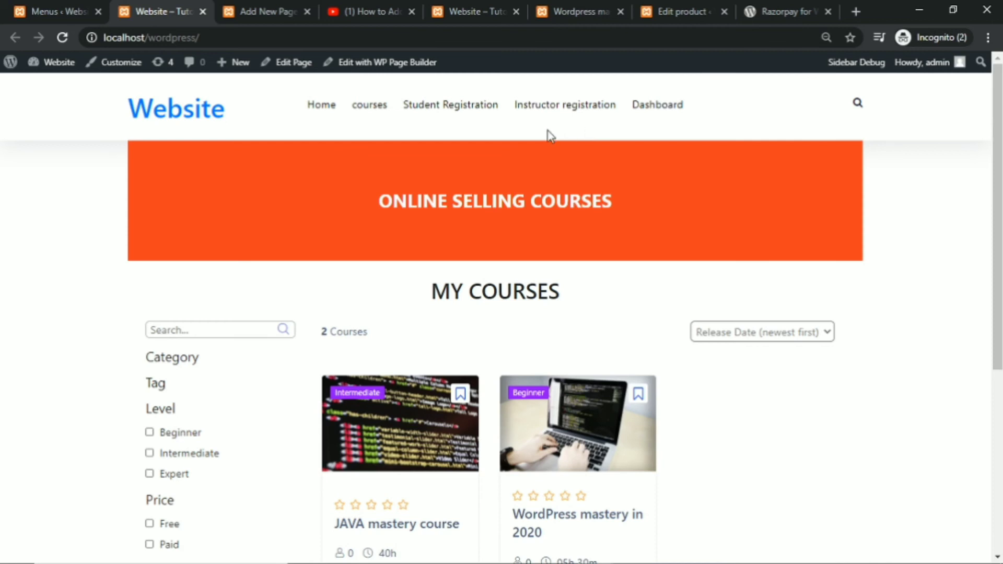
right_click(886, 200)
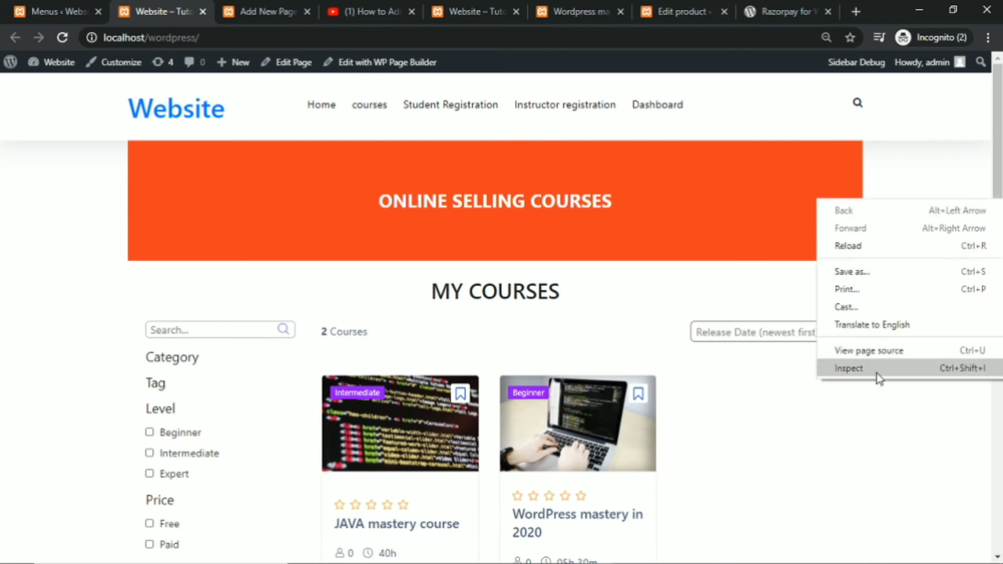
left_click(935, 189)
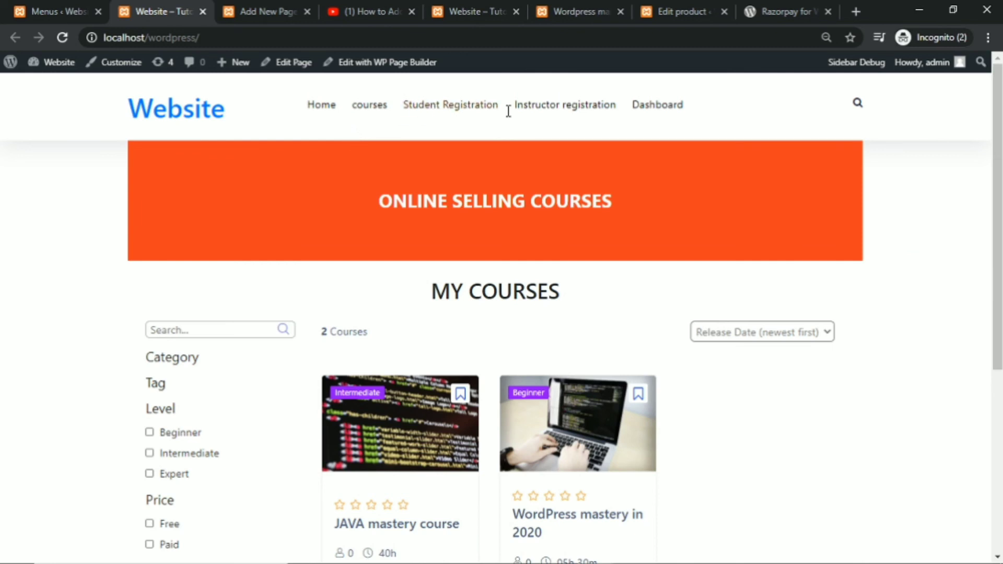
left_click(66, 9)
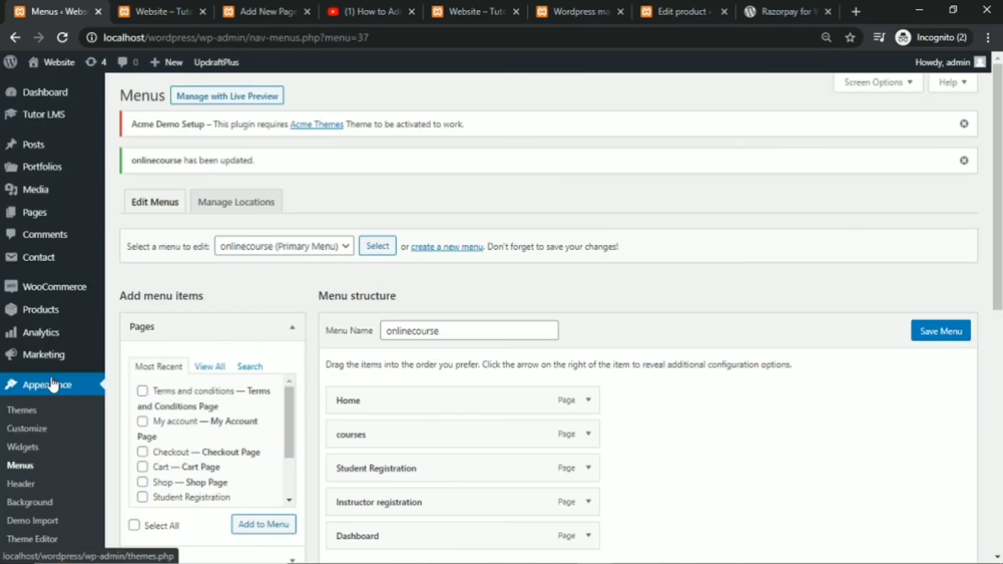
scroll(49, 385, "down", 1)
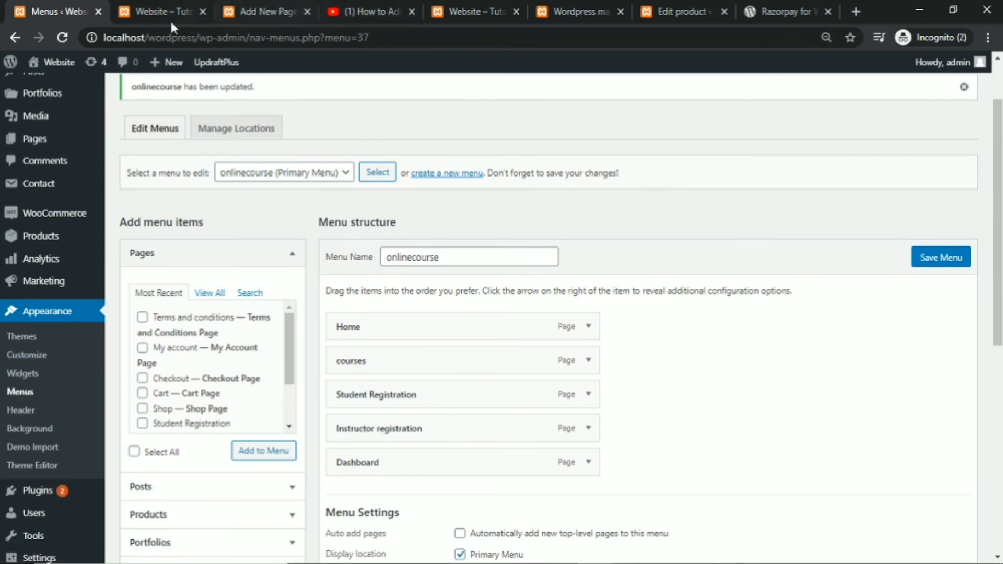
left_click(158, 12)
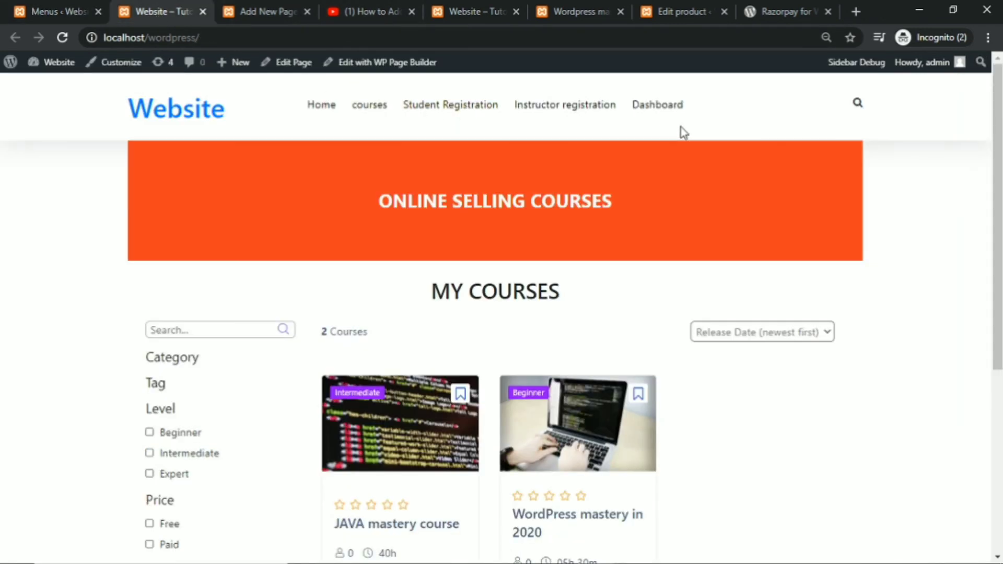
Add the "JAVA mastery course" to the cart from the home page and view the cart.
scroll(696, 125, "down", 1)
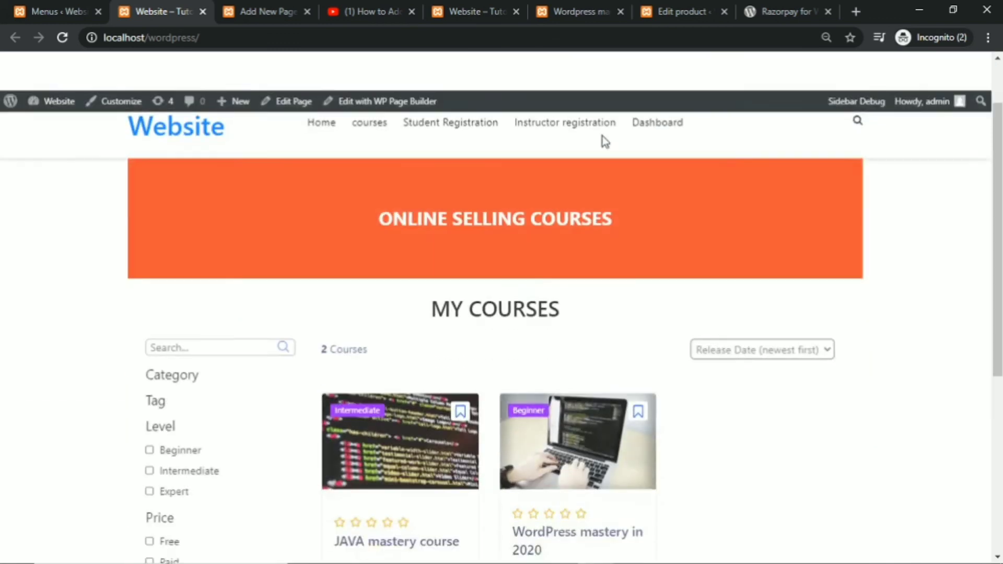
scroll(859, 212, "down", 2)
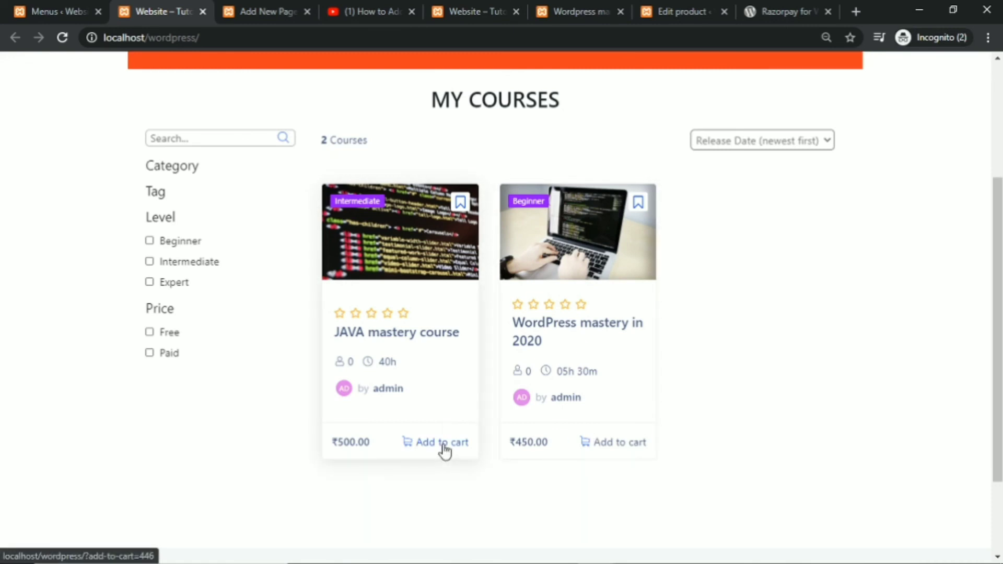
left_click(477, 442)
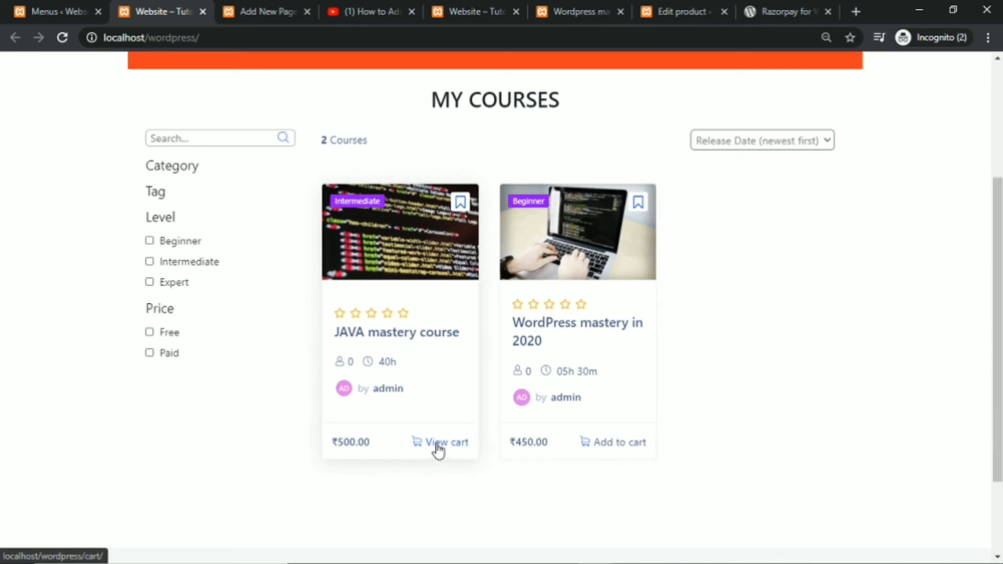
left_click(438, 448)
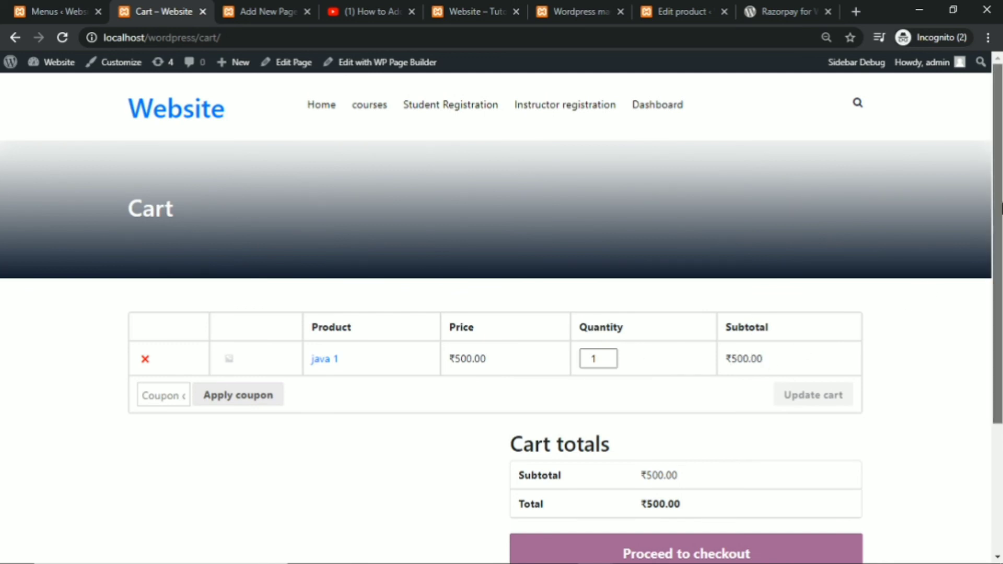
Set the quantity of the "java 1" product to 2 and update the cart.
scroll(770, 361, "down", 1)
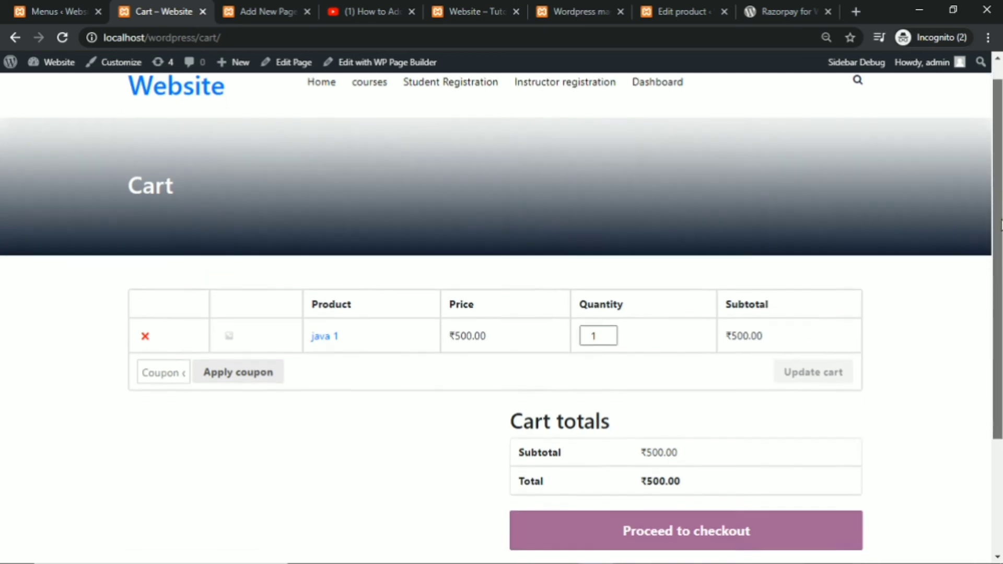
left_click(609, 339)
left_click(610, 332)
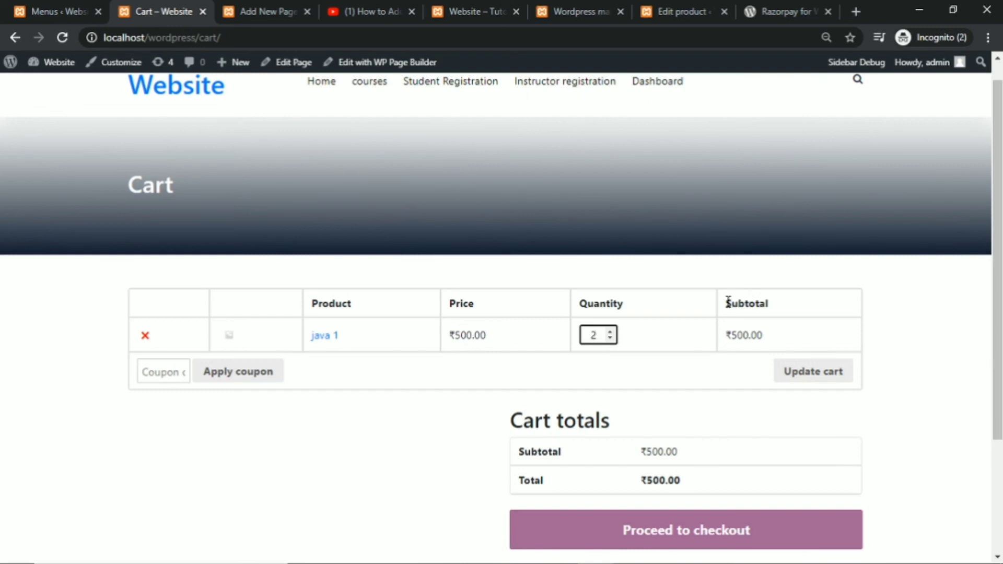
left_click(811, 380)
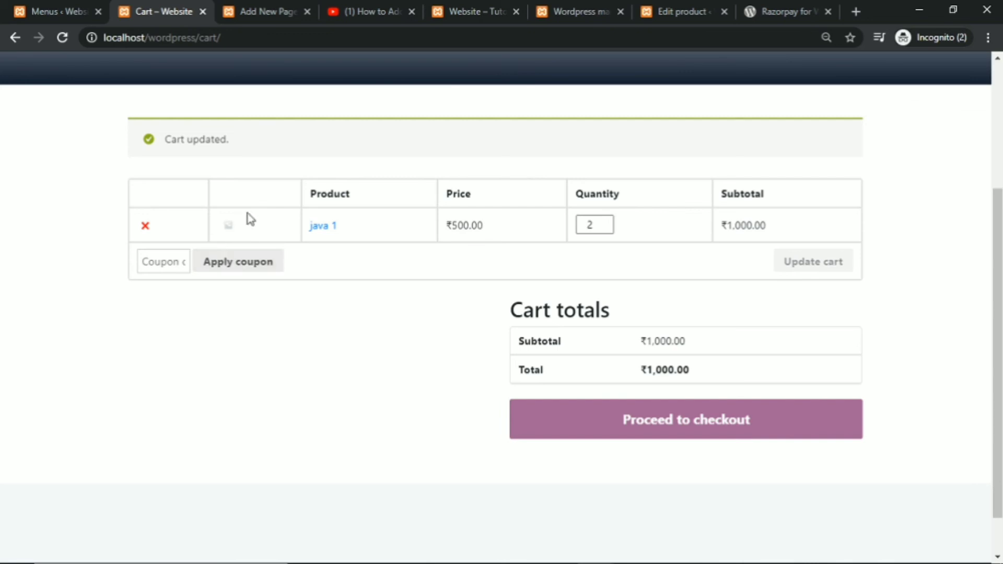
Return to the WordPress admin and open the "java 1" product for editing from the product list.
left_click(60, 10)
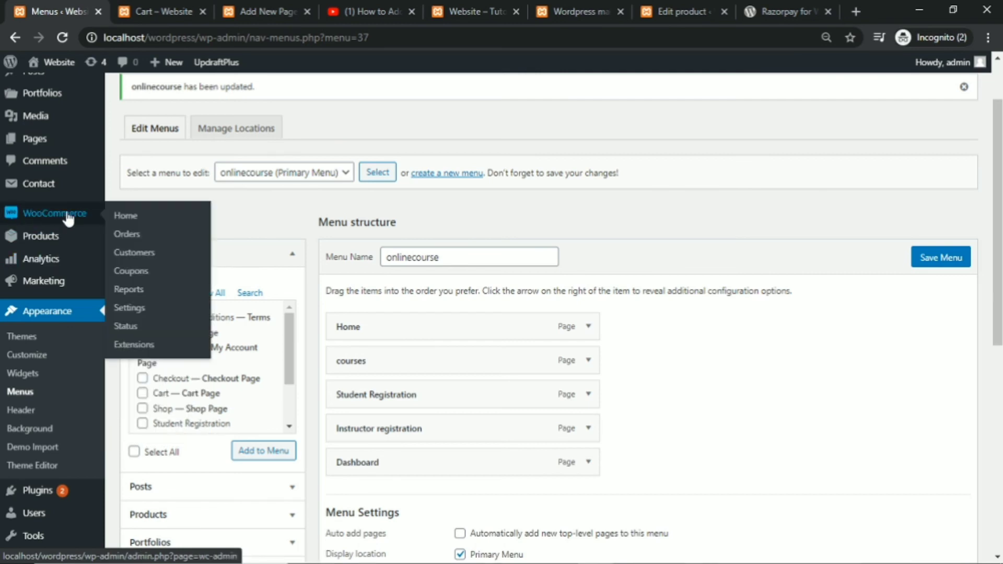
left_click(52, 238)
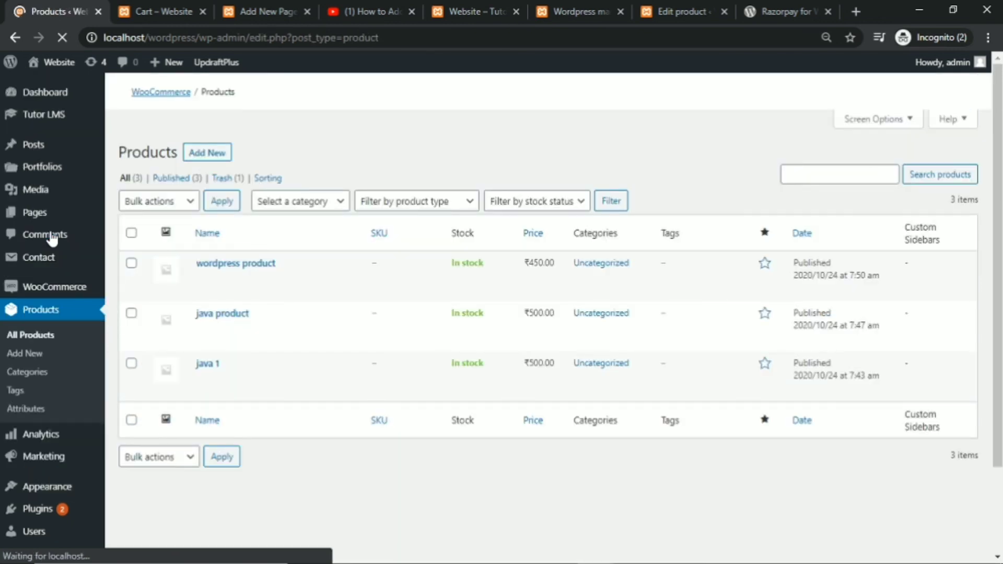
mouse_move(210, 436)
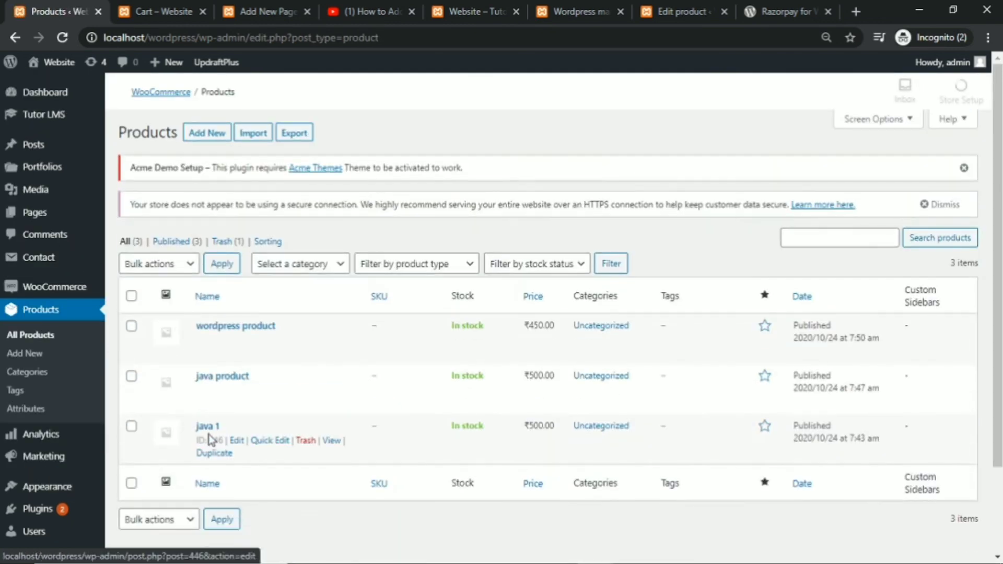
left_click(236, 442)
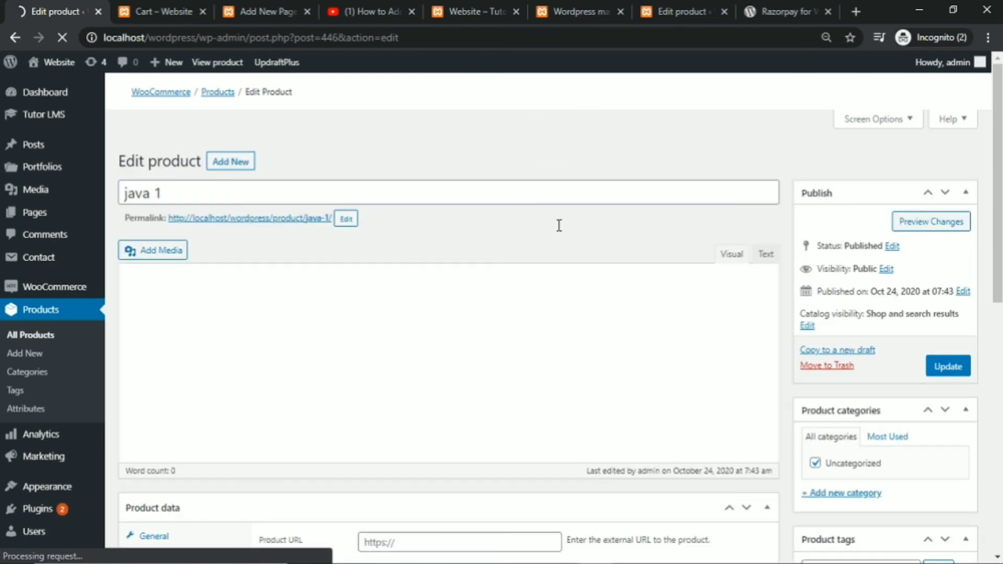
Set two.jpg from the media library as the "java 1" product image and update the product.
scroll(575, 291, "down", 5)
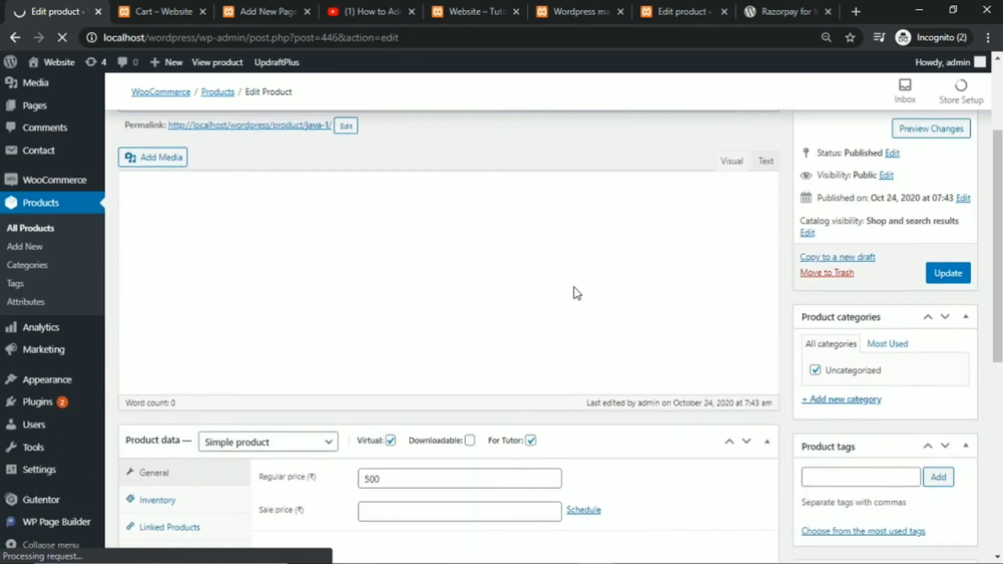
scroll(576, 293, "down", 4)
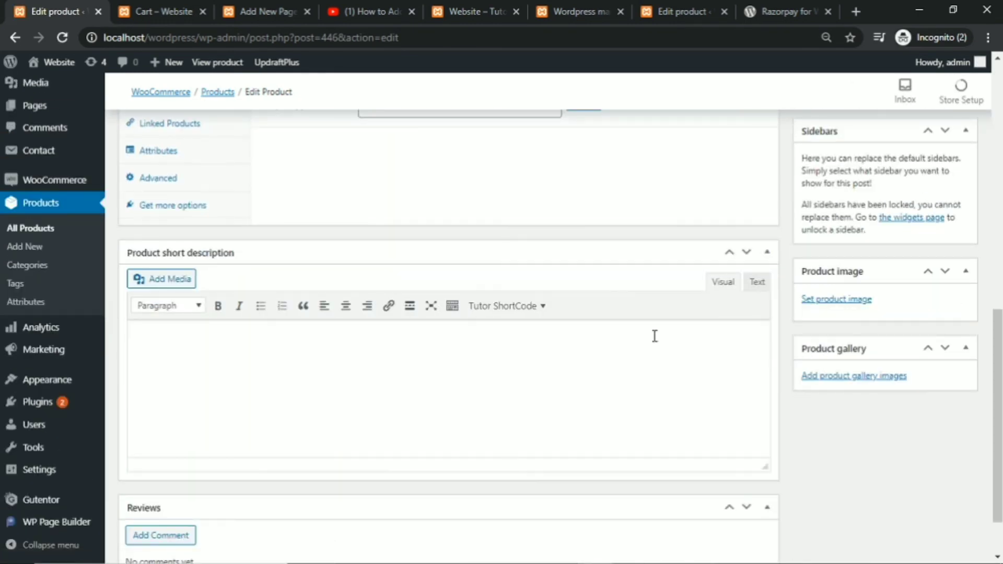
scroll(654, 335, "up", 2)
scroll(658, 345, "down", 3)
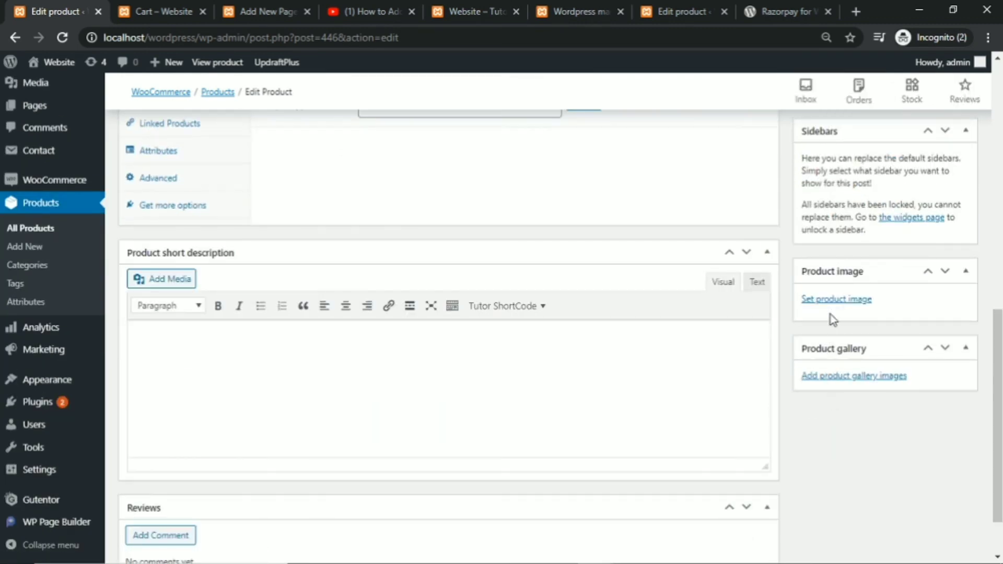
left_click(841, 300)
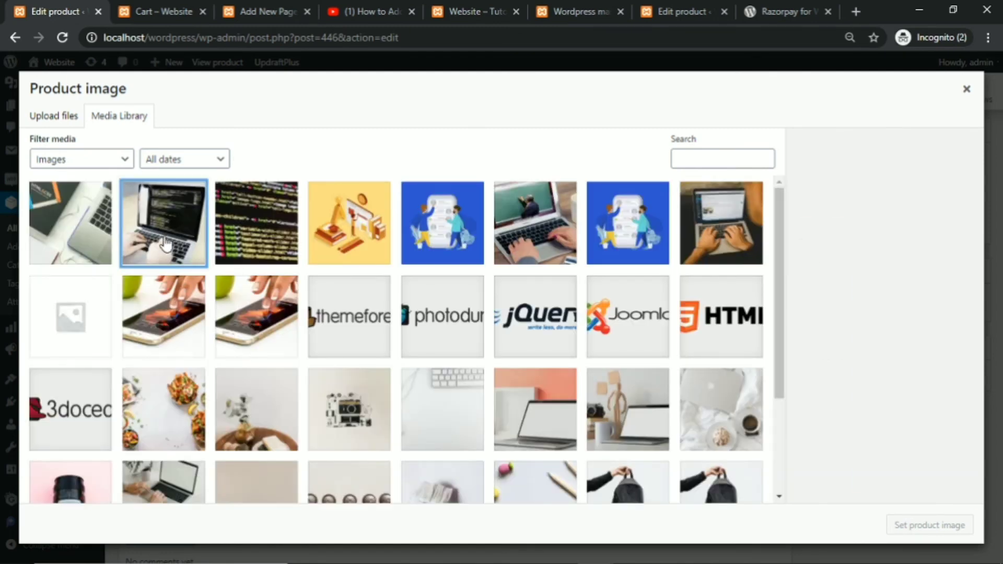
left_click(165, 243)
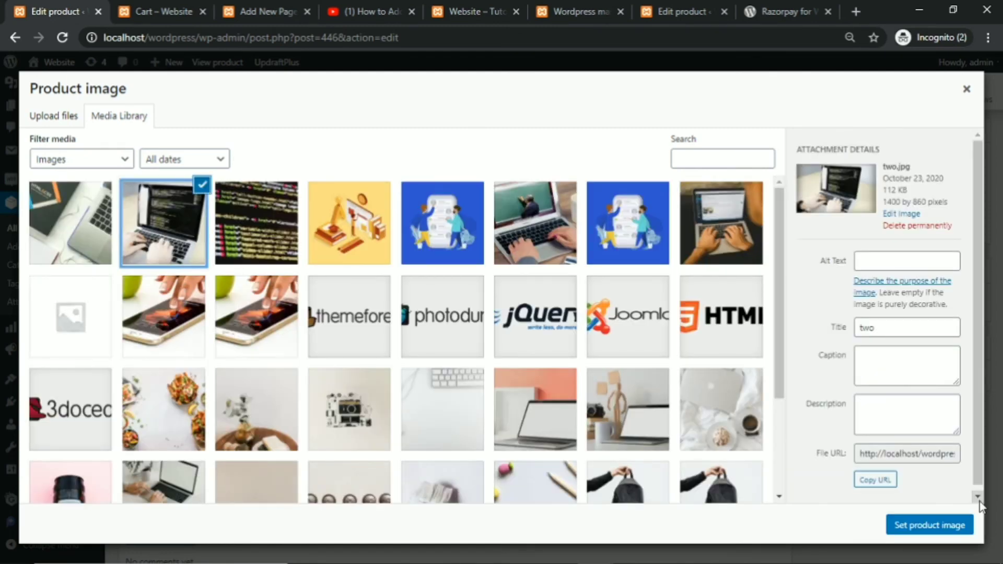
left_click(945, 526)
left_click_drag(998, 406, 998, 384)
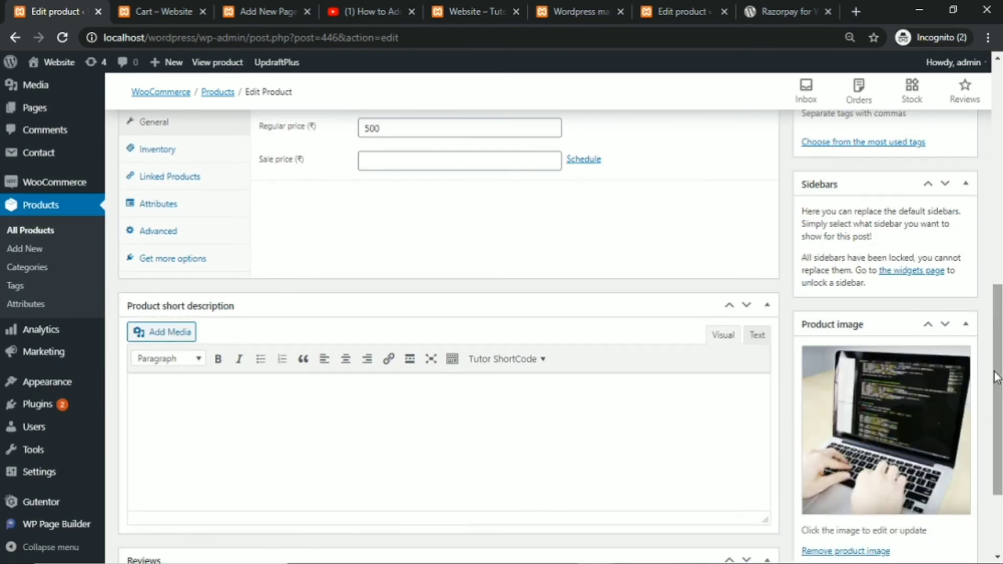
scroll(970, 410, "up", 7)
left_click(945, 251)
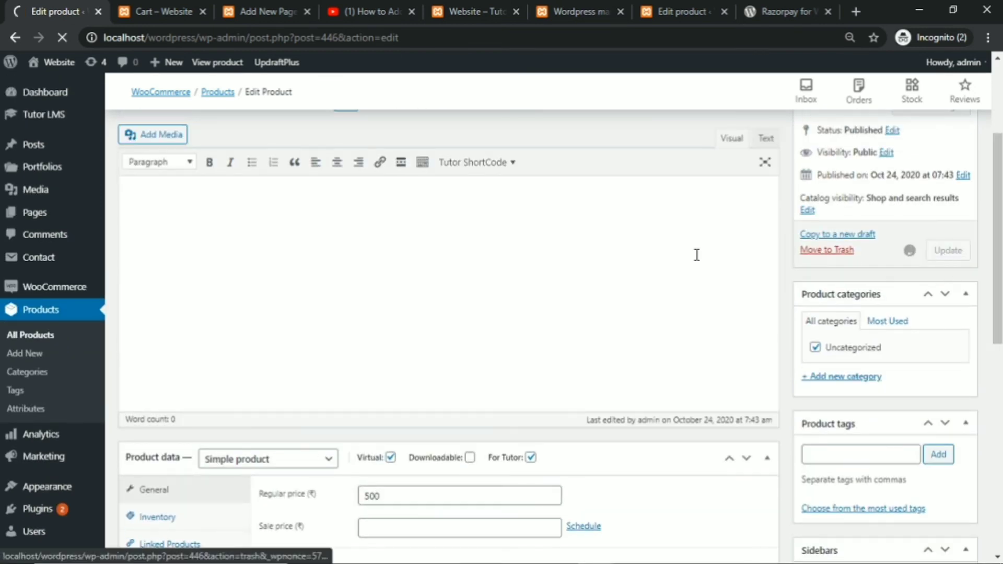
Return to the open cart page and reload it to check the product thumbnail.
left_click(590, 12)
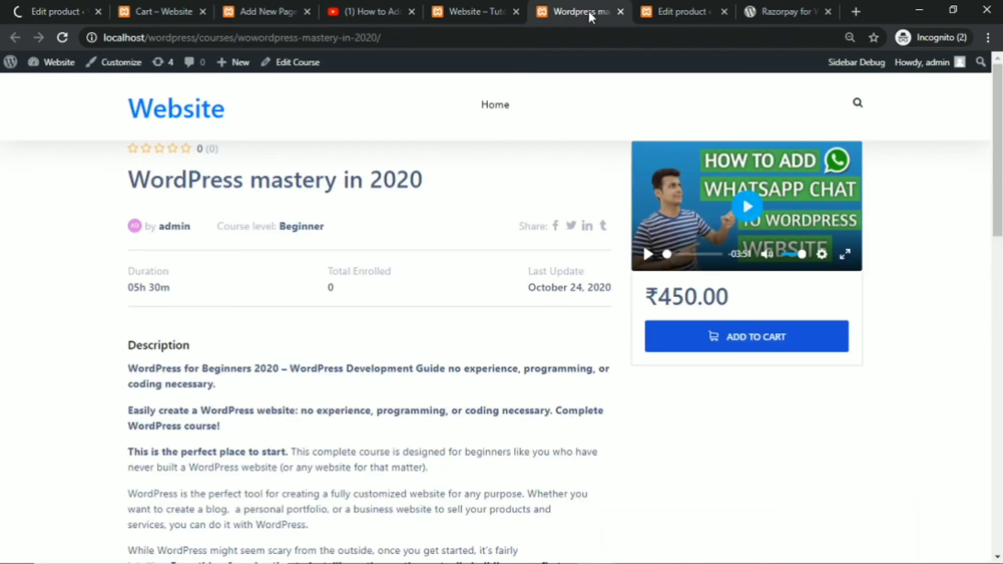
left_click(486, 9)
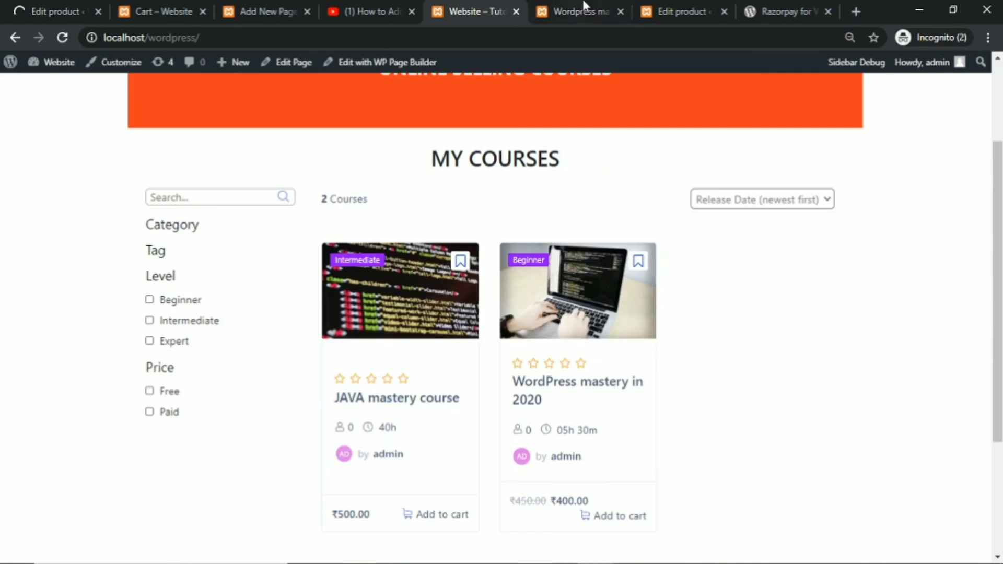
left_click(170, 10)
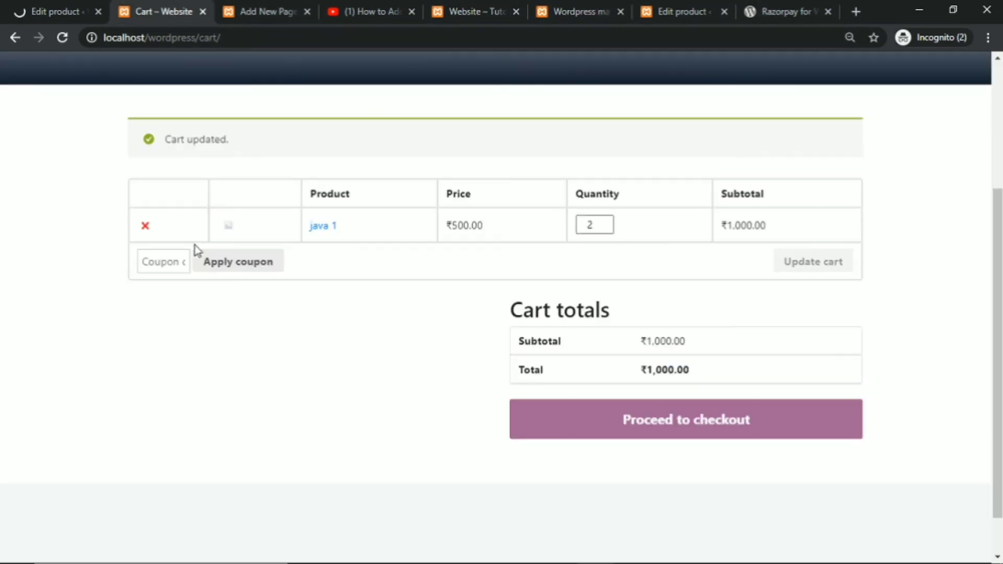
left_click(63, 38)
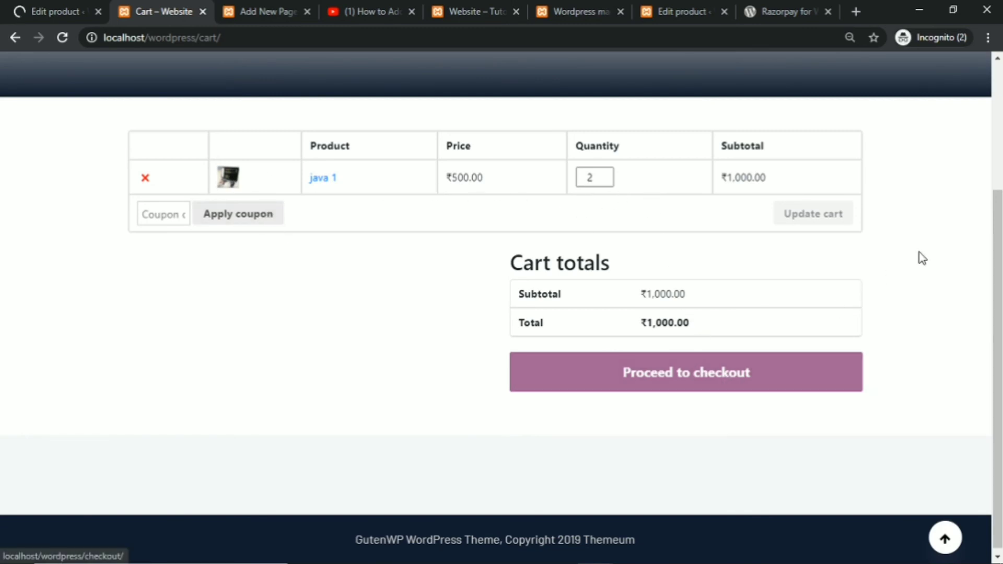
scroll(917, 261, "up", 2)
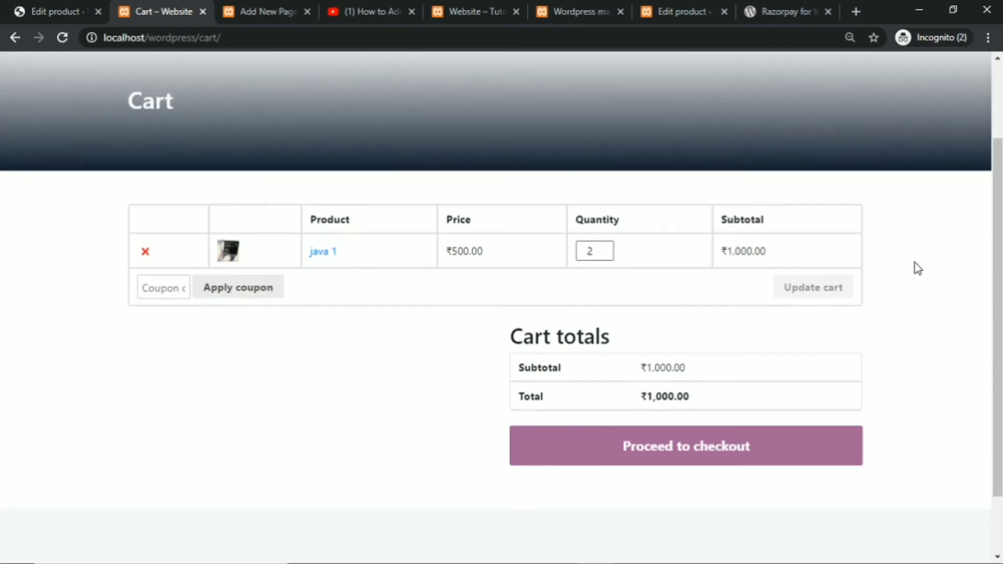
Proceed to checkout and review the billing fields, order summary and Razorpay payment section.
left_click(703, 450)
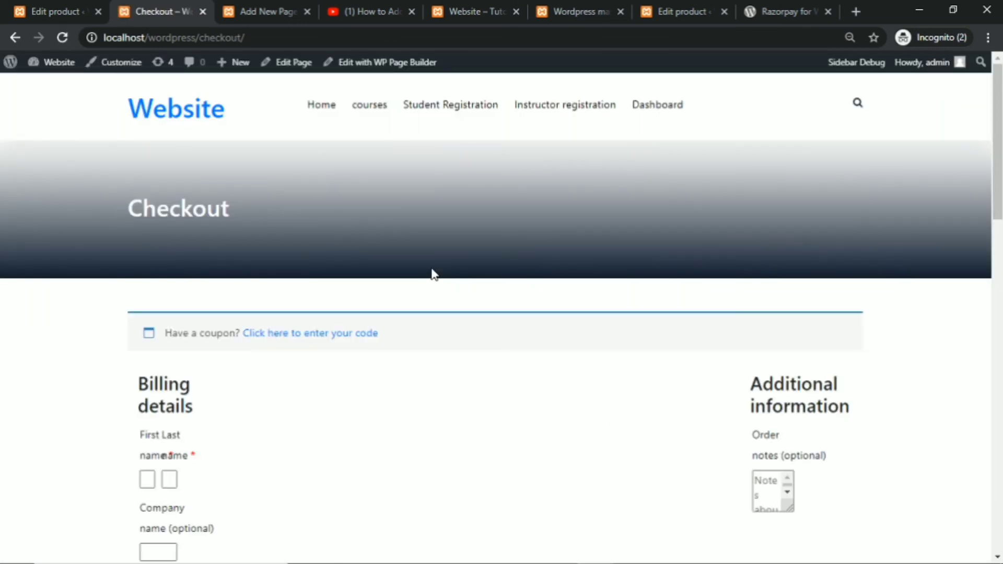
scroll(433, 275, "down", 3)
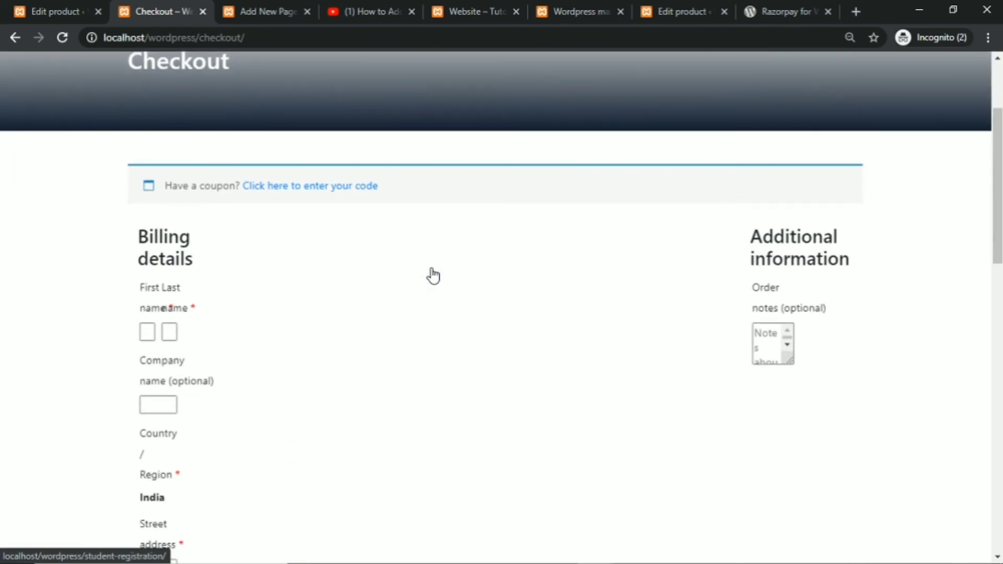
scroll(434, 275, "down", 4)
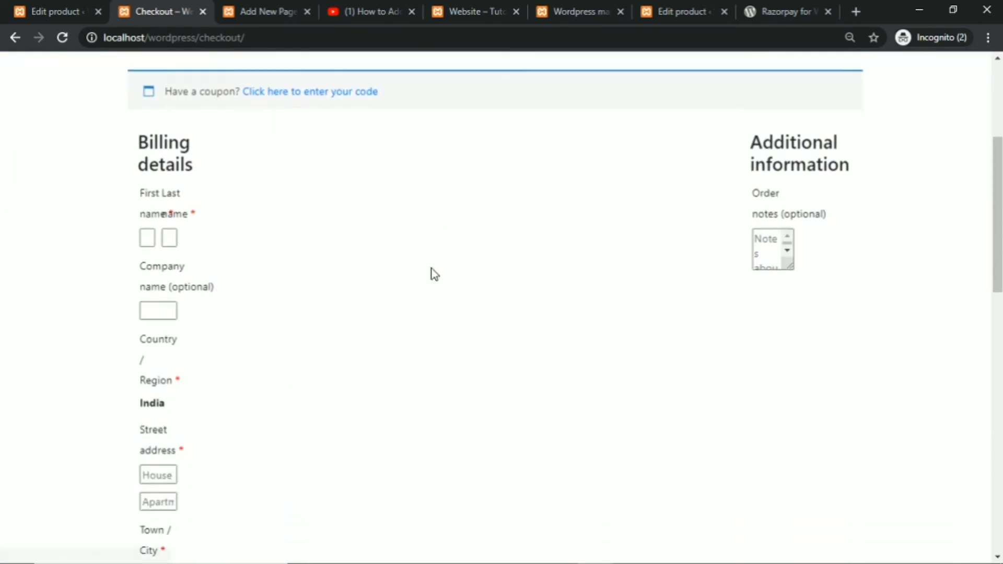
scroll(433, 274, "down", 4)
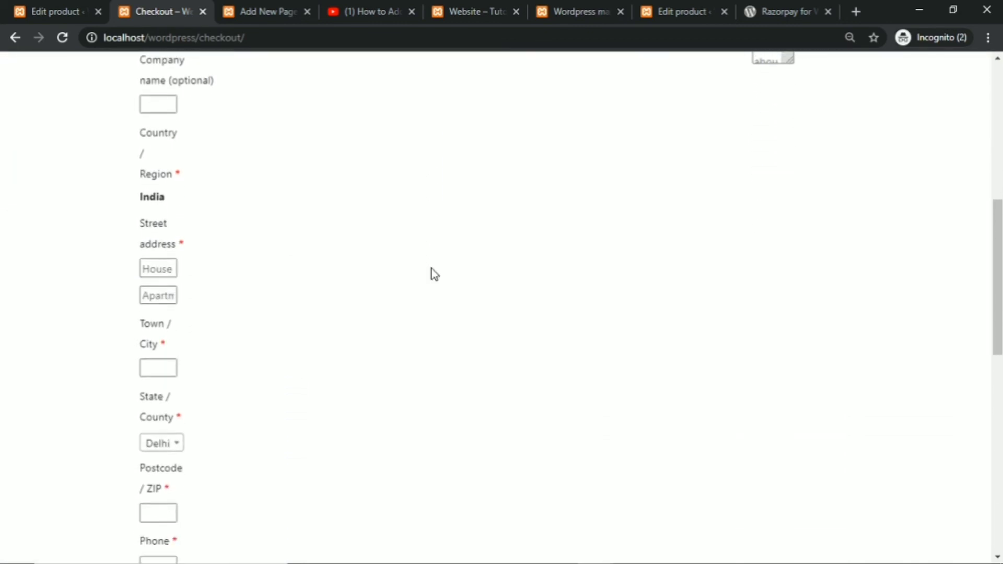
scroll(434, 275, "down", 4)
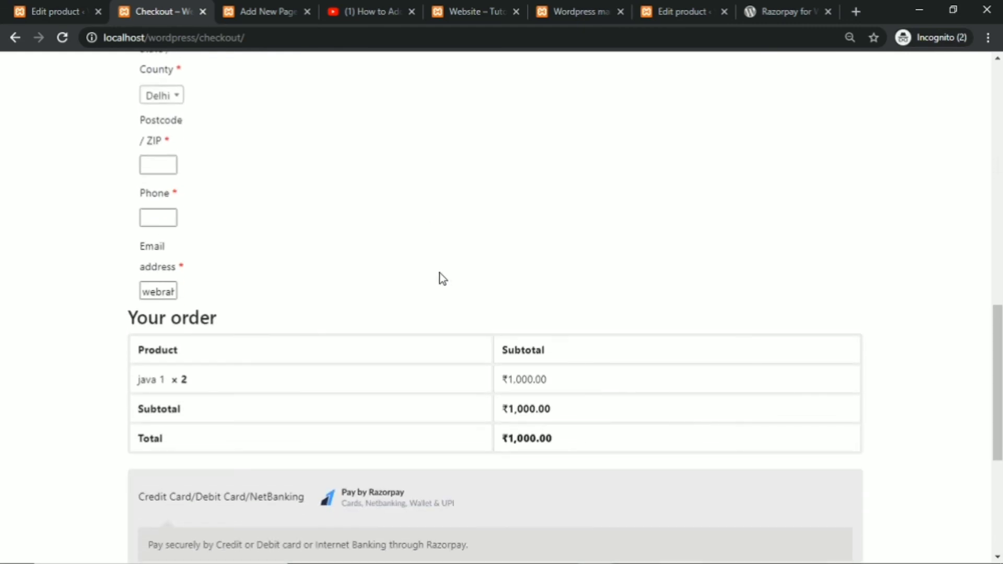
scroll(413, 276, "up", 10)
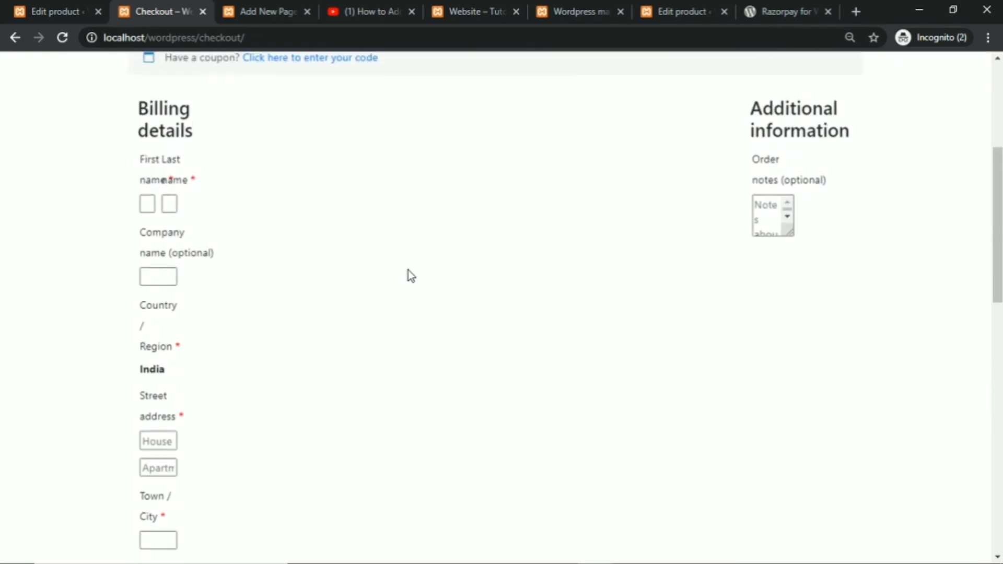
scroll(408, 271, "up", 1)
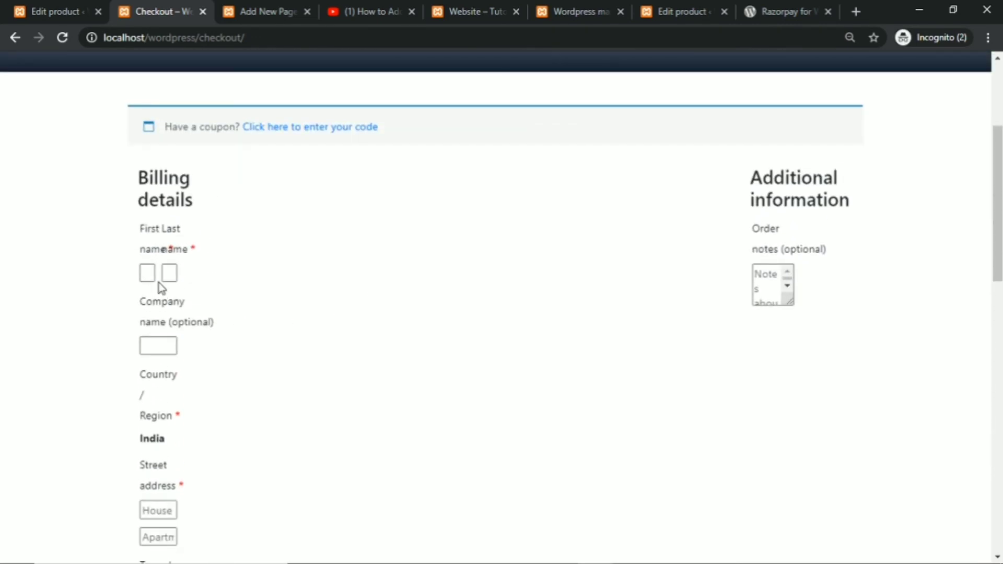
scroll(242, 315, "down", 9)
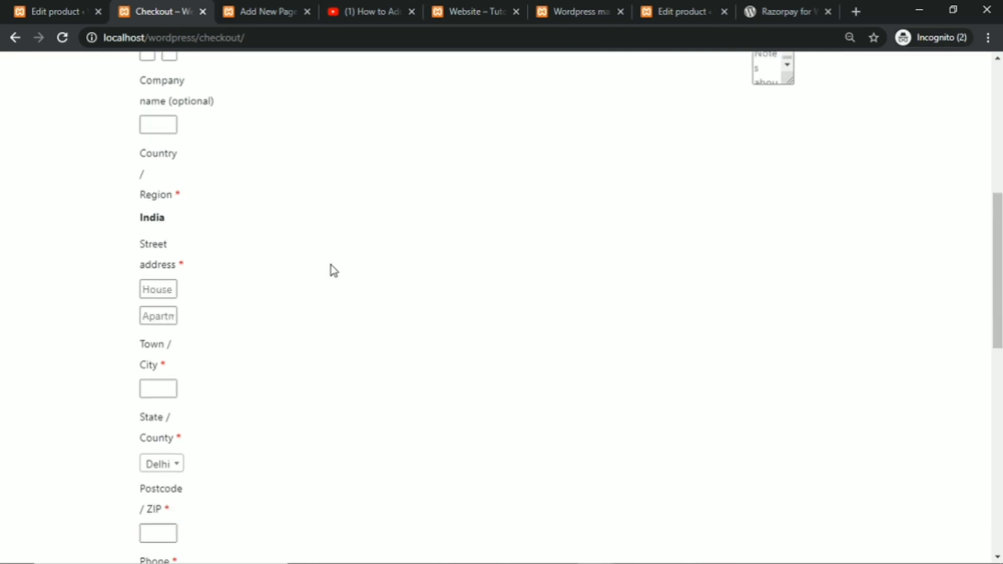
scroll(335, 225, "down", 3)
scroll(285, 325, "down", 2)
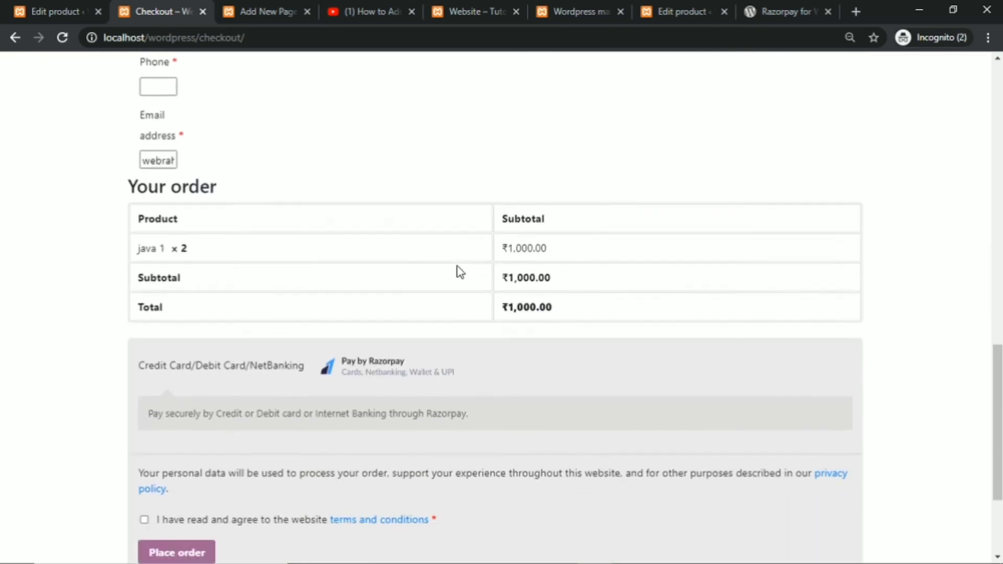
scroll(409, 293, "down", 2)
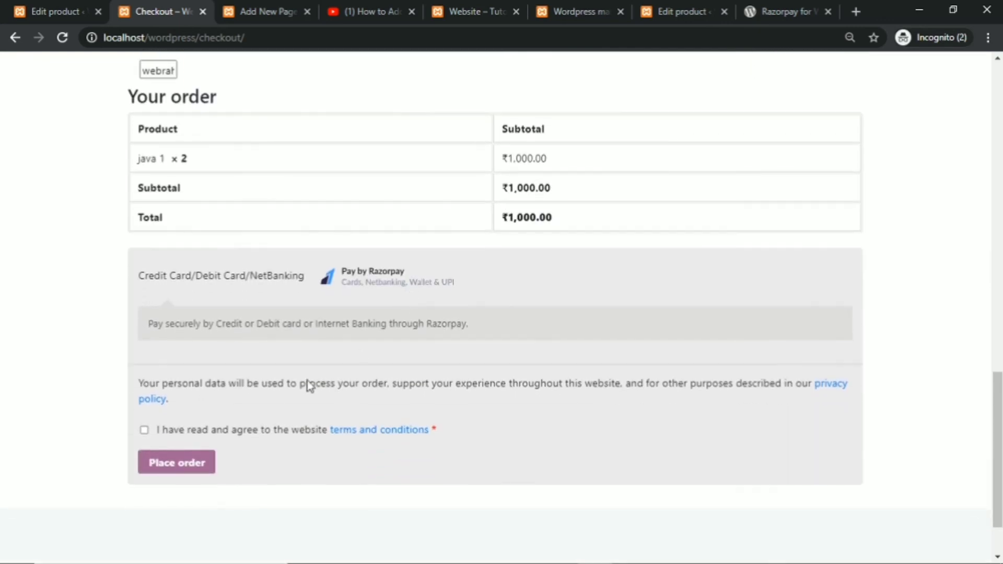
Agree to the website terms and conditions, try to place the order, and fill in the billing first name.
left_click(144, 430)
left_click(163, 471)
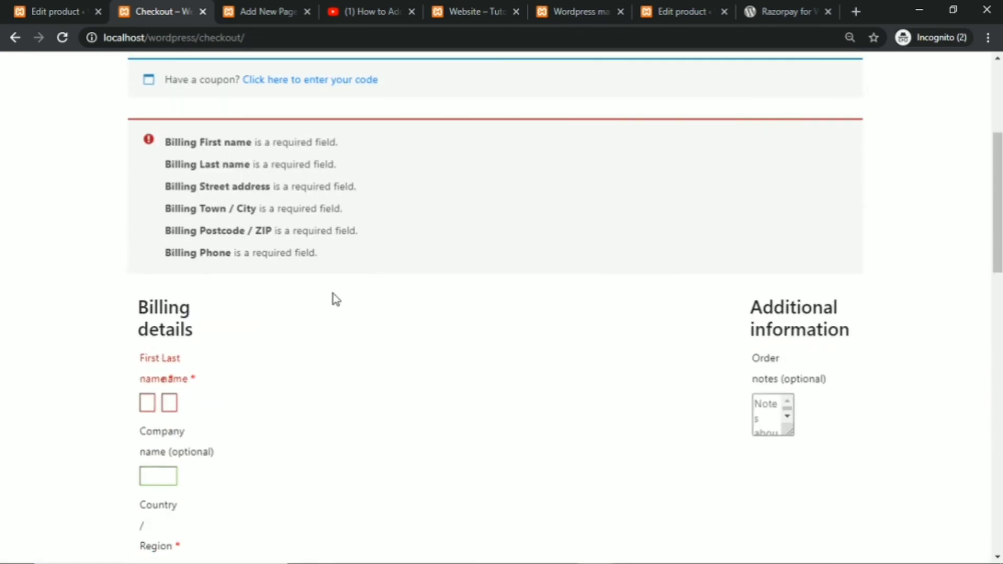
scroll(333, 266, "down", 3)
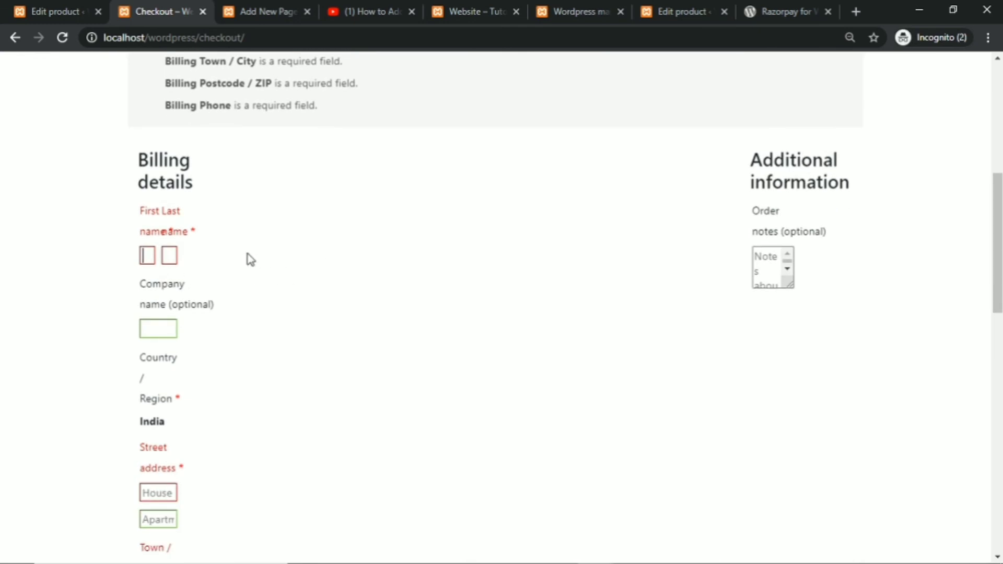
scroll(374, 255, "up", 4)
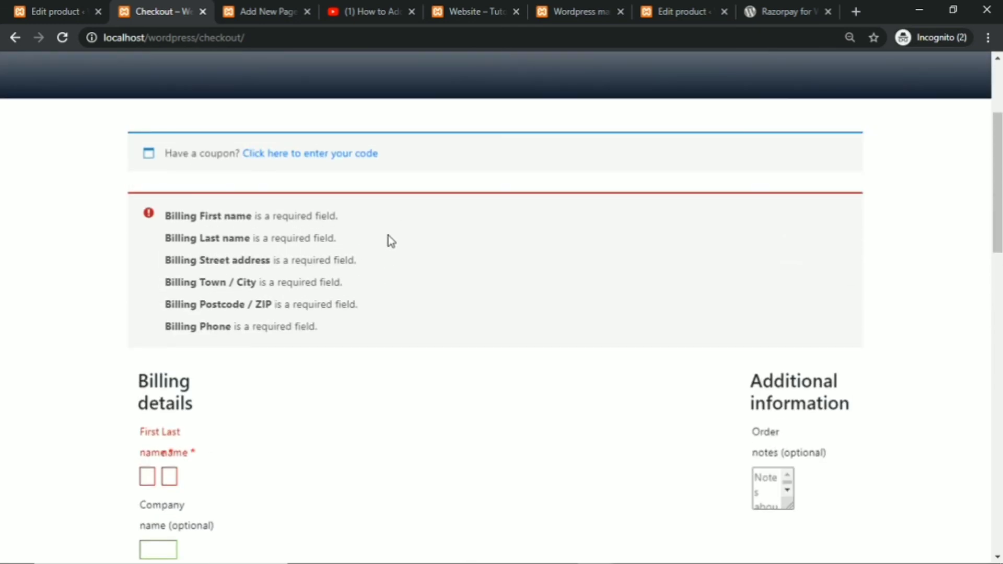
scroll(387, 247, "down", 3)
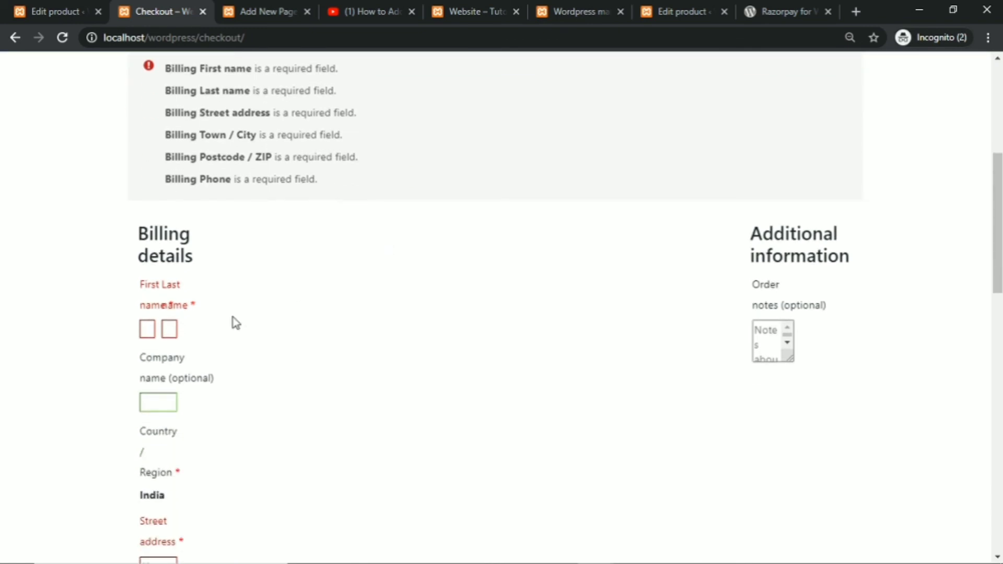
type("rahul")
Inspect the layout of the checkout page's billing details section with the browser developer tools, and close them.
right_click(233, 317)
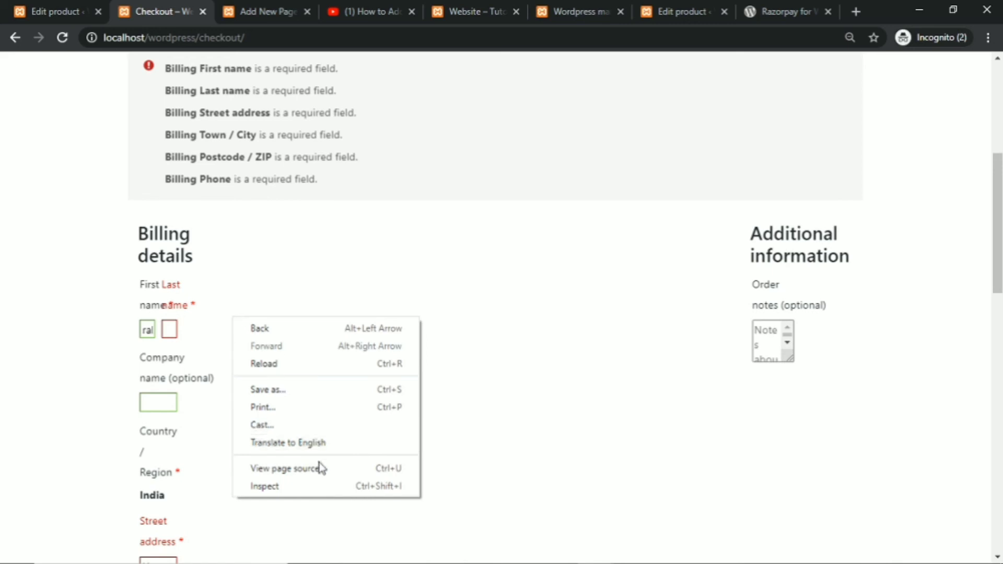
left_click(315, 485)
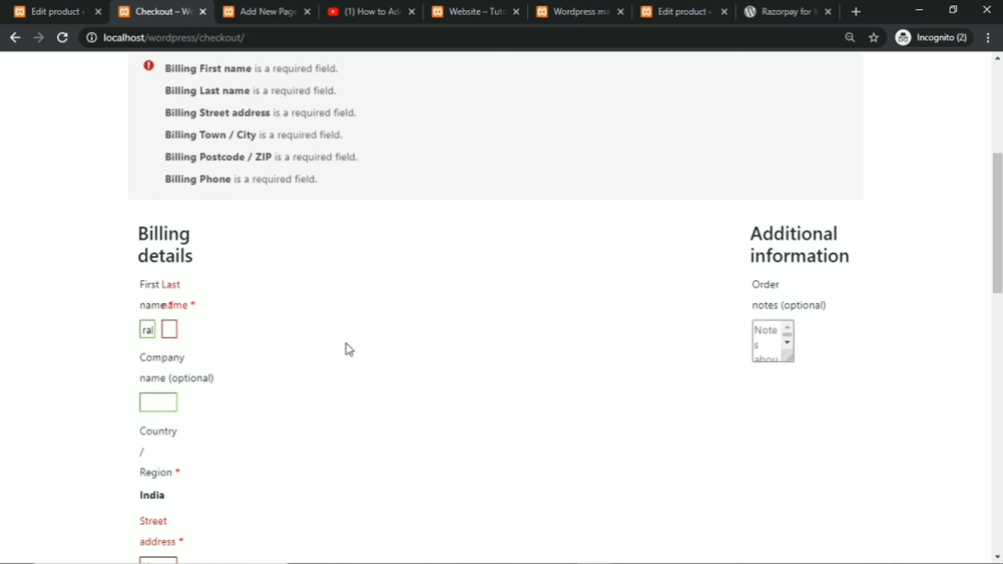
left_click(11, 404)
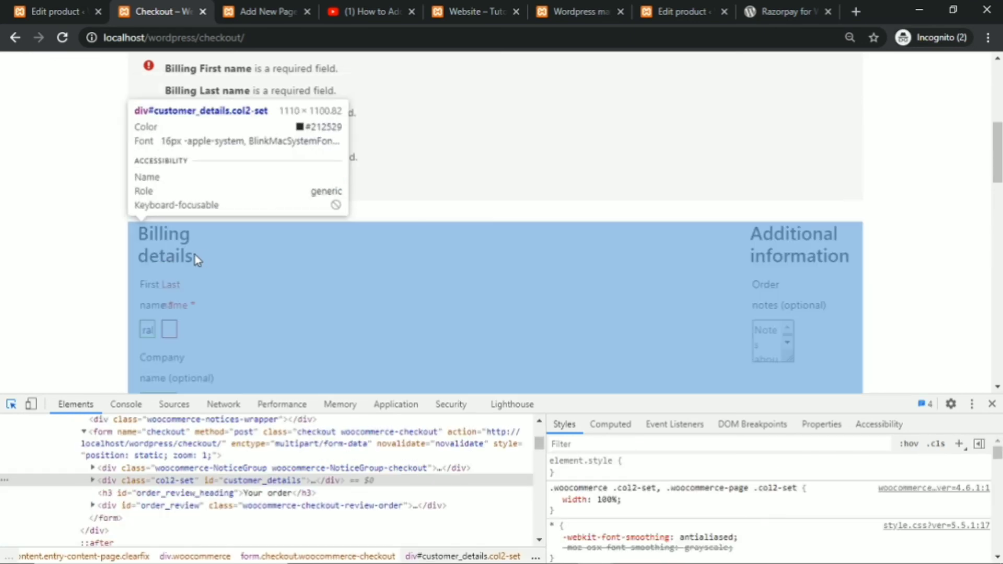
left_click(471, 265)
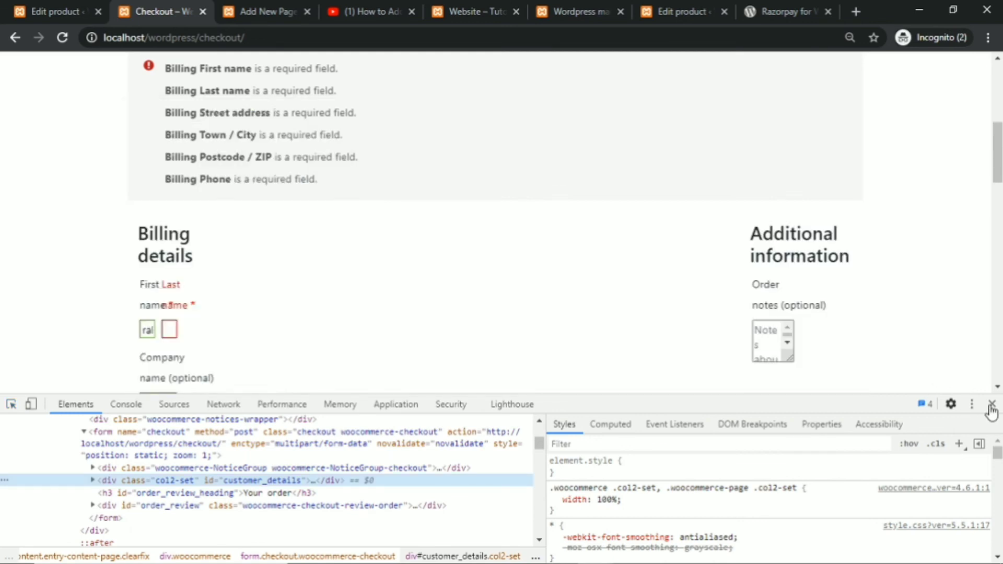
key("F12")
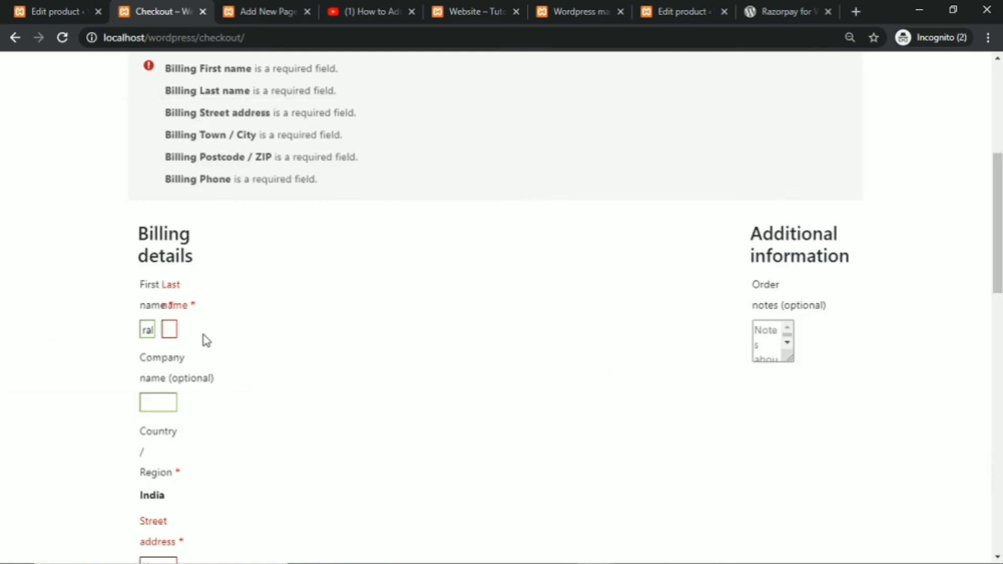
Fill in the billing last name, company name hjvv, street address, apartment line and town on the checkout form.
left_click(167, 330)
left_click(161, 400)
type("hjvv")
left_click(437, 293)
scroll(287, 414, "down", 4)
left_click(158, 344)
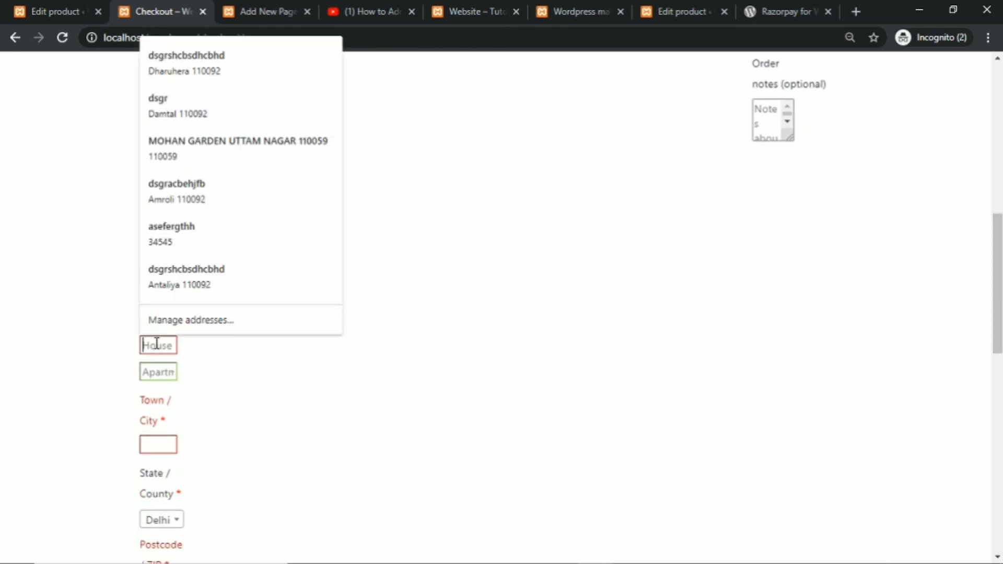
type("hbjhbh")
left_click(161, 372)
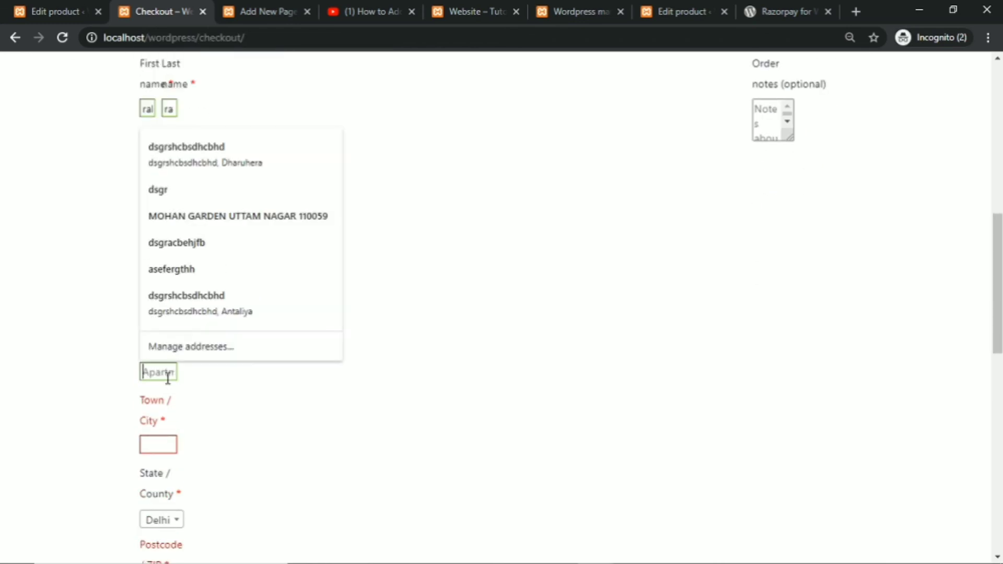
type("nvnv")
left_click(157, 448)
type("nbvhv")
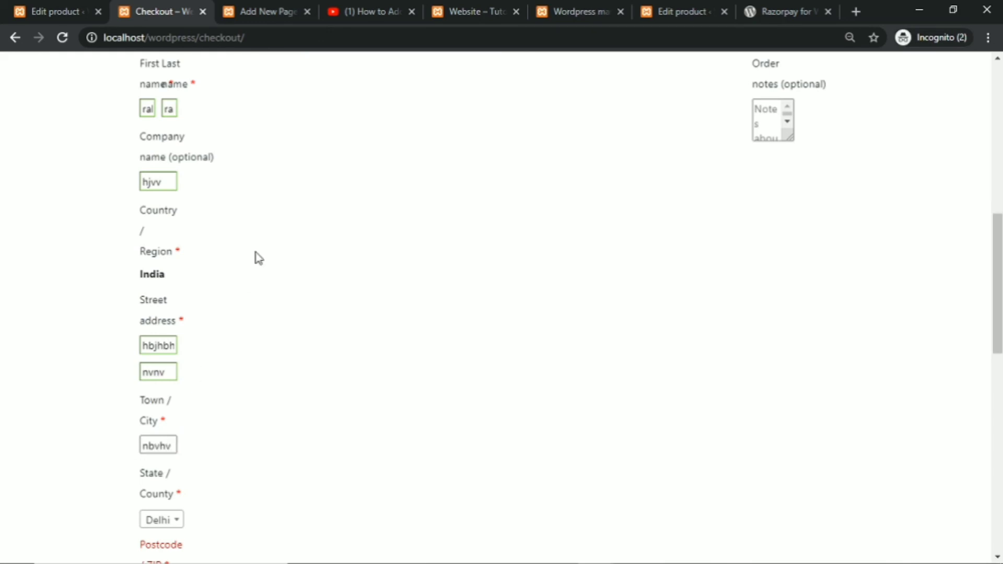
Fill in the billing postcode and phone number, and place the order with Razorpay.
scroll(258, 257, "down", 4)
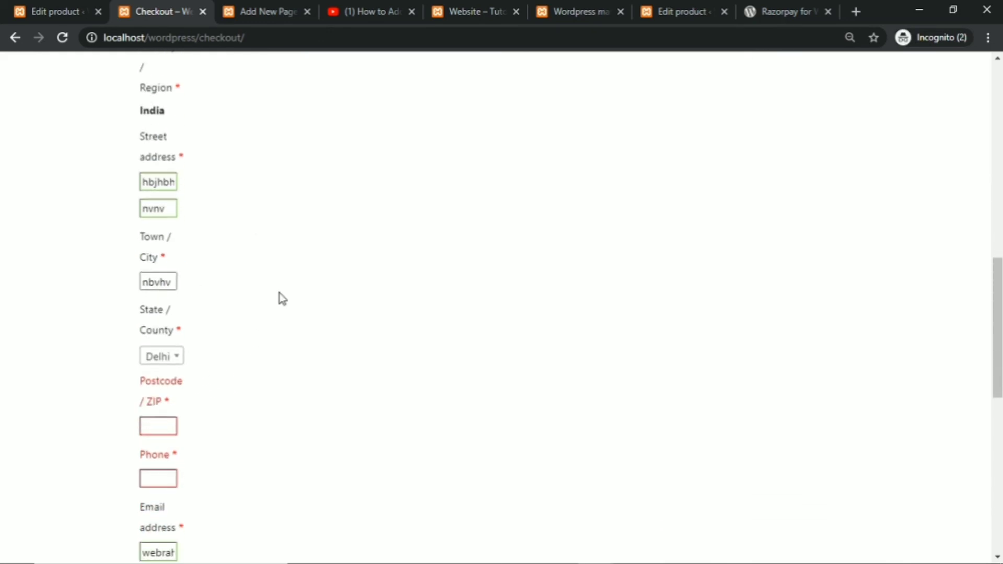
left_click(166, 368)
type("110")
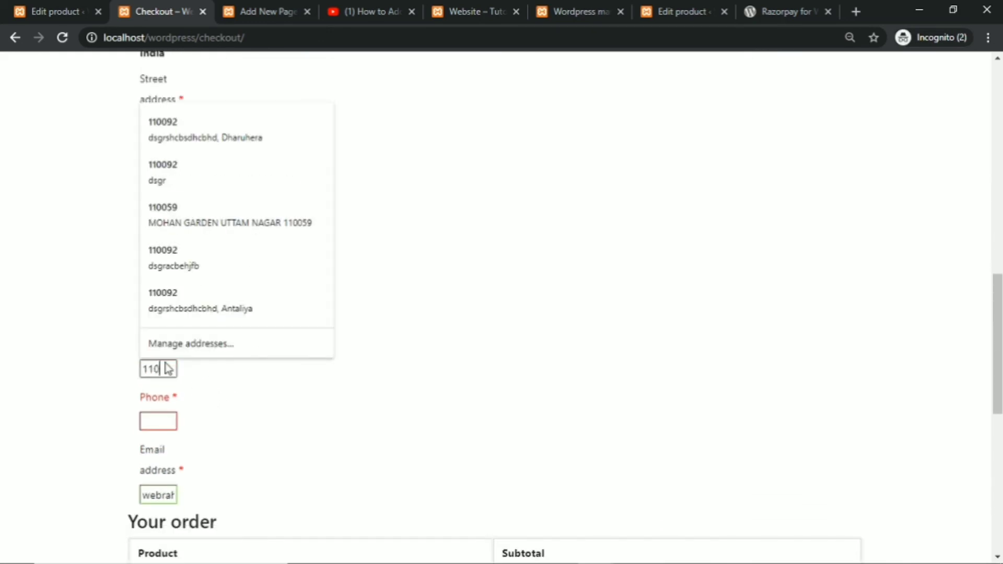
type("056")
left_click(158, 423)
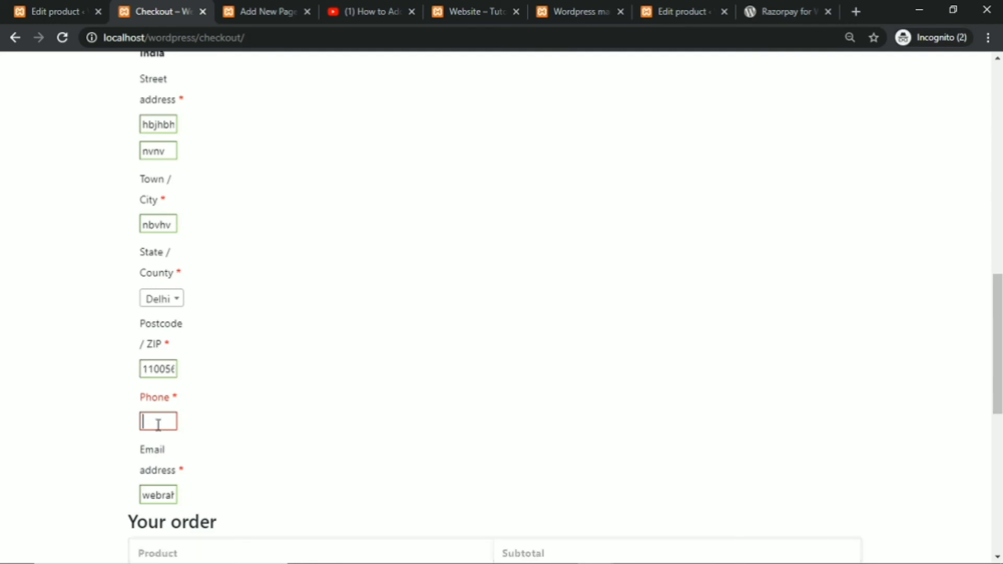
type("5555555555")
left_click(153, 496)
scroll(211, 349, "down", 1)
scroll(210, 349, "down", 8)
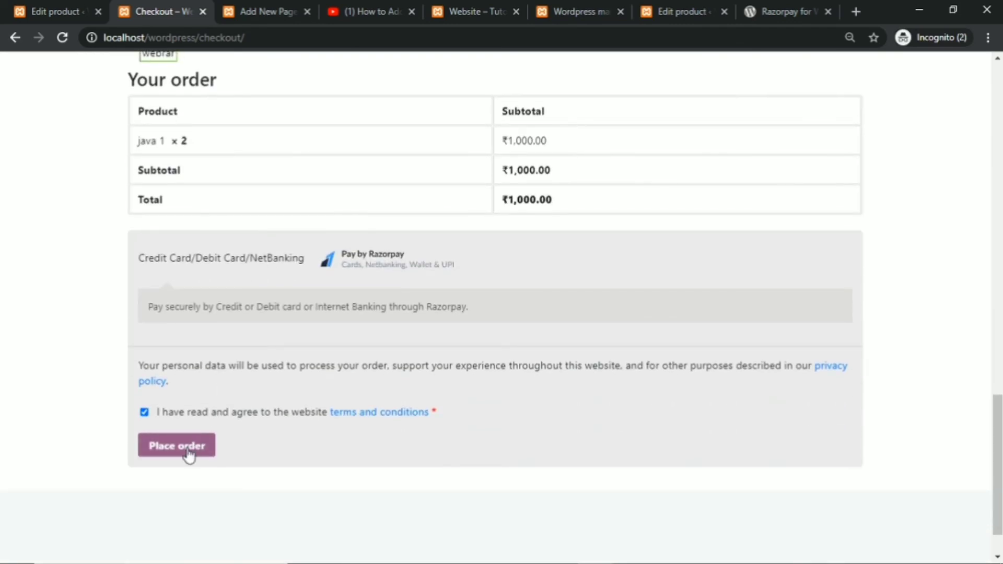
left_click(178, 445)
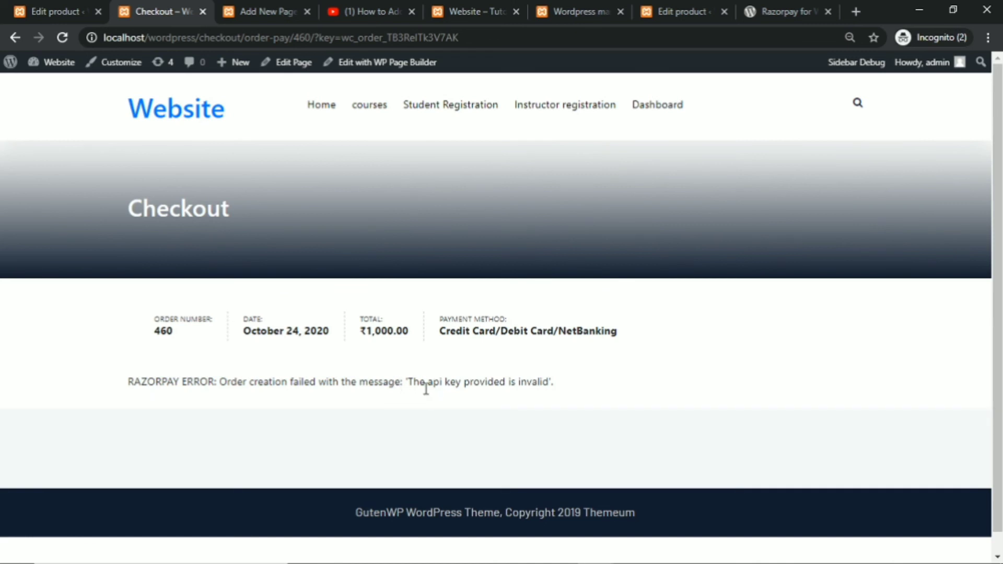
Read the Razorpay message on the order payment page, and go back to the checkout form.
left_click_drag(220, 382, 339, 382)
left_click(446, 399)
left_click_drag(408, 381, 569, 385)
left_click(572, 385)
left_click(16, 37)
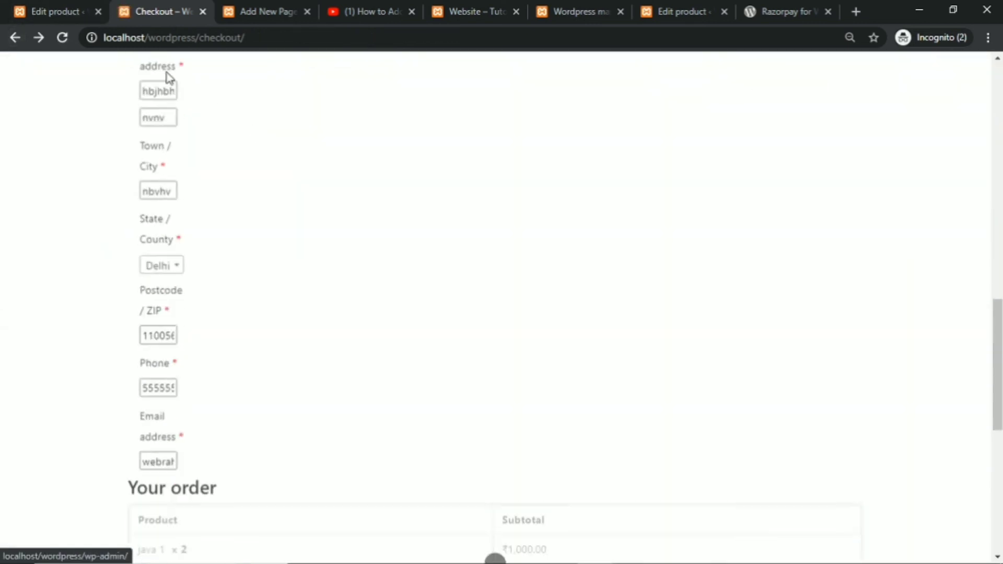
In the WooCommerce payment settings, disable Razorpay and enable Direct bank transfer.
left_click(56, 17)
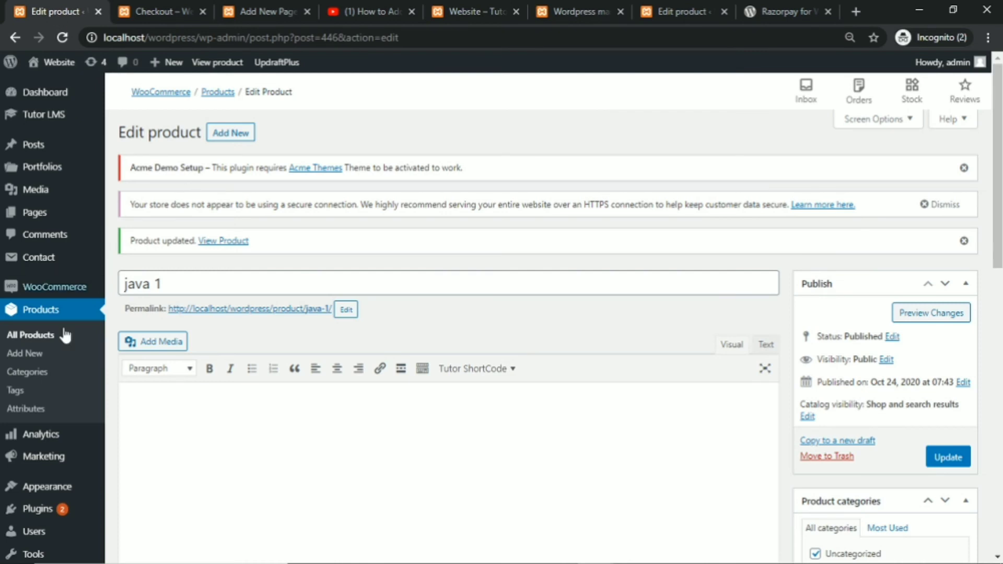
mouse_move(49, 289)
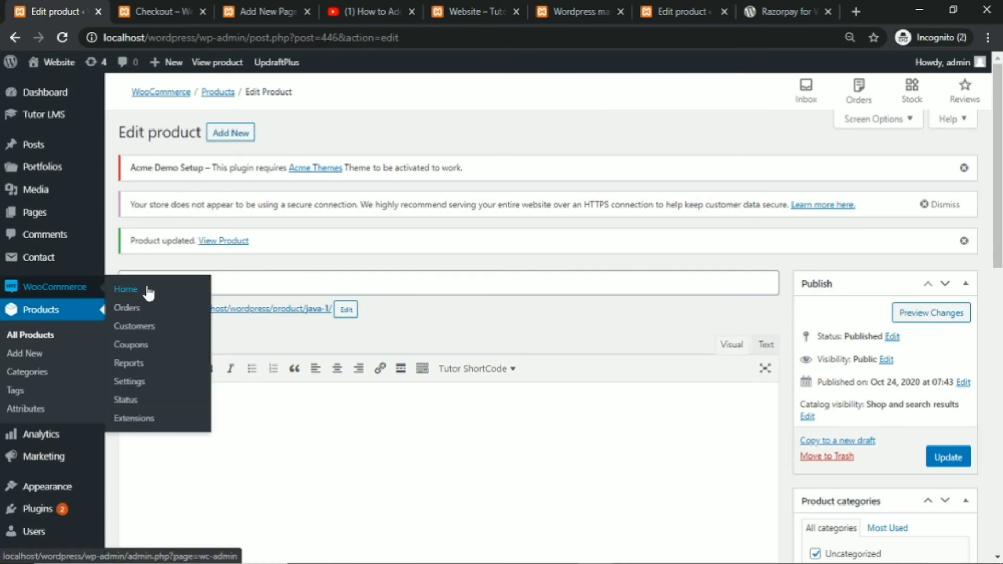
left_click(130, 382)
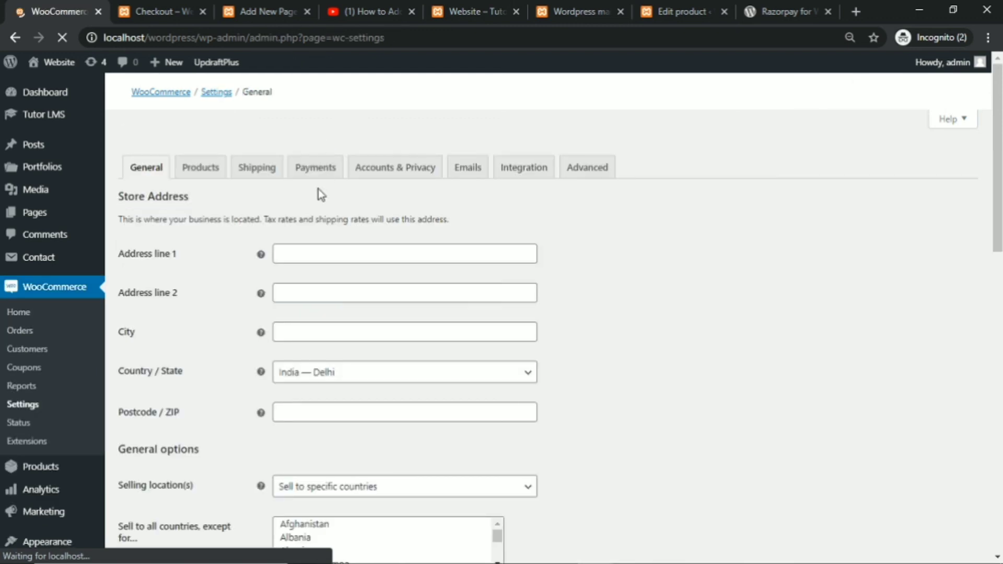
left_click(311, 175)
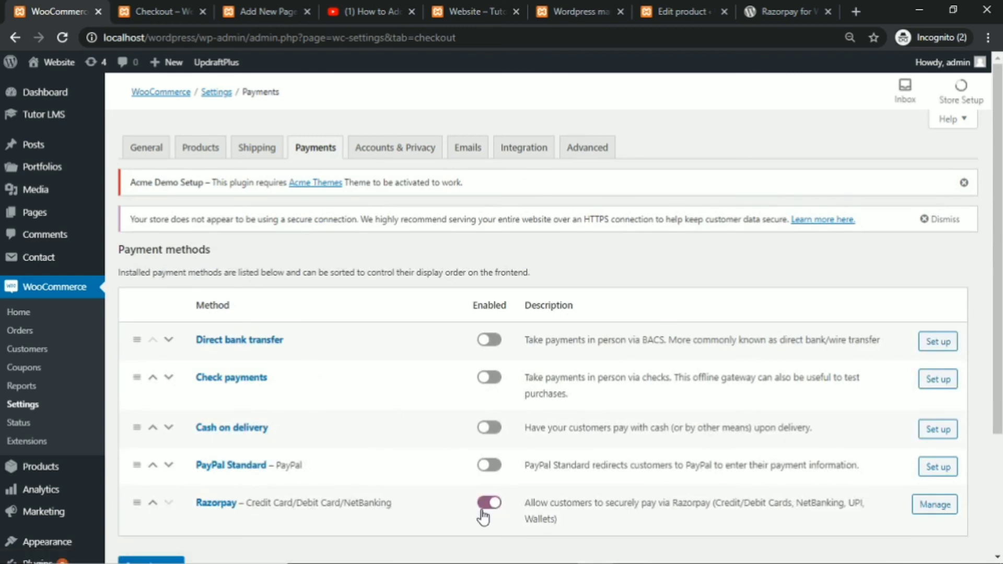
left_click(486, 504)
left_click(486, 342)
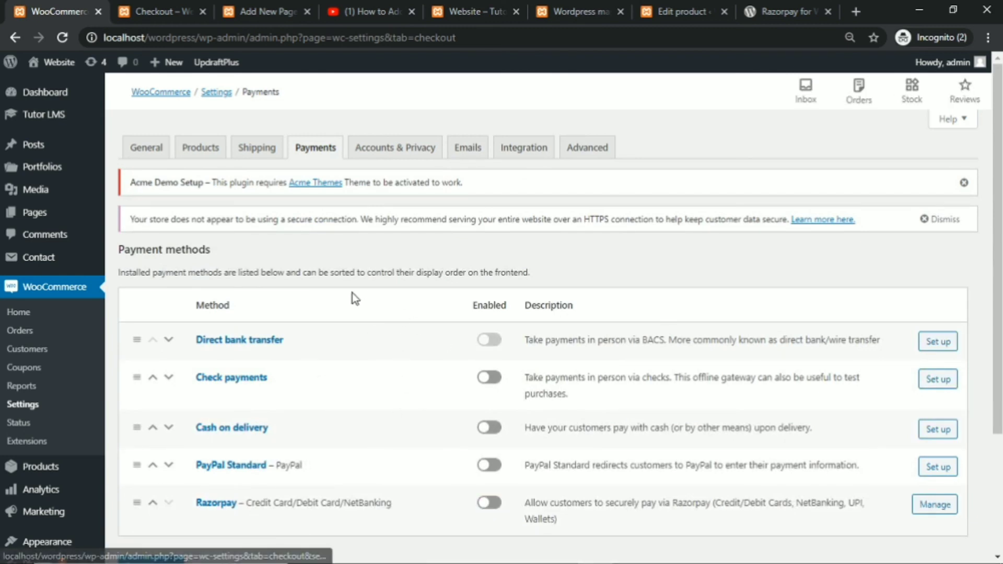
scroll(338, 301, "down", 3)
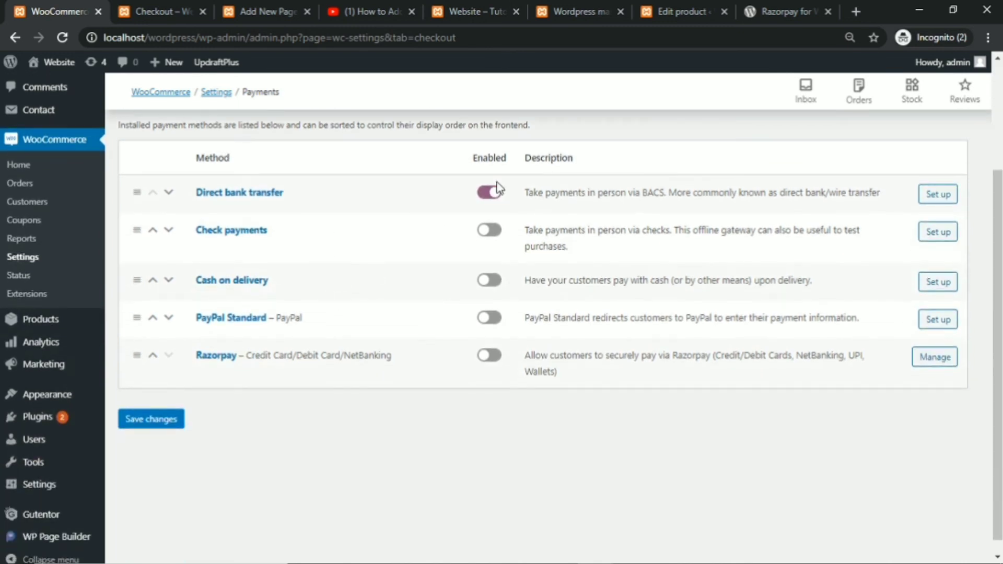
Set up Direct bank transfer with account name ytddtdtyf, an account number and bank name ccffcfc, and save the changes.
left_click(241, 198)
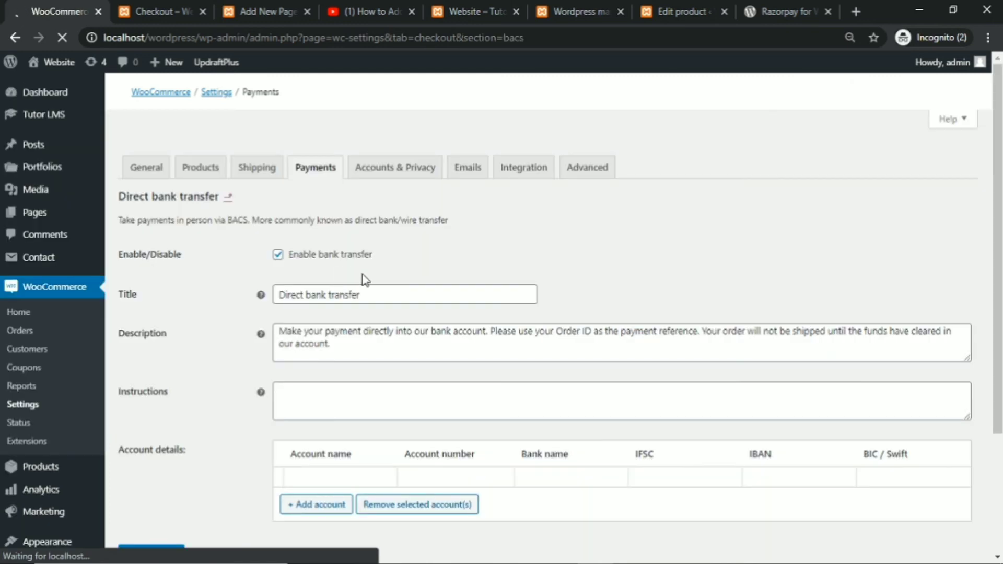
scroll(291, 267, "down", 2)
scroll(335, 277, "down", 2)
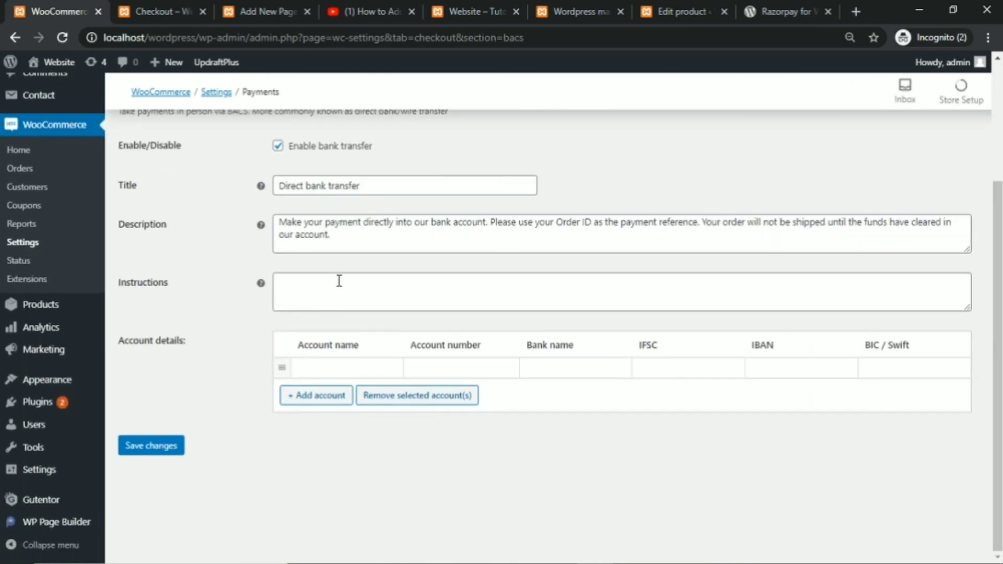
left_click(302, 362)
type("ytddtdtyf")
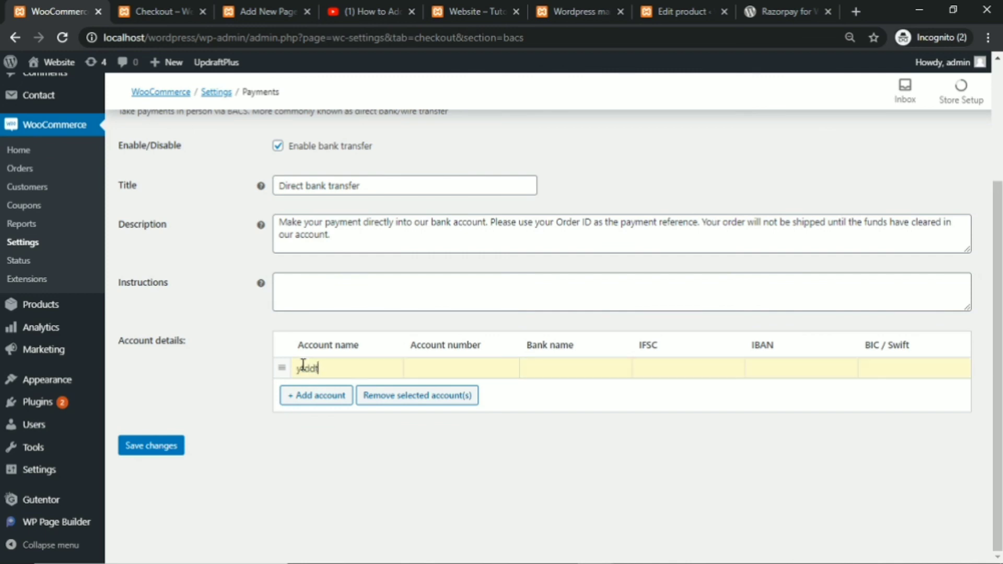
left_click(443, 368)
type("rt")
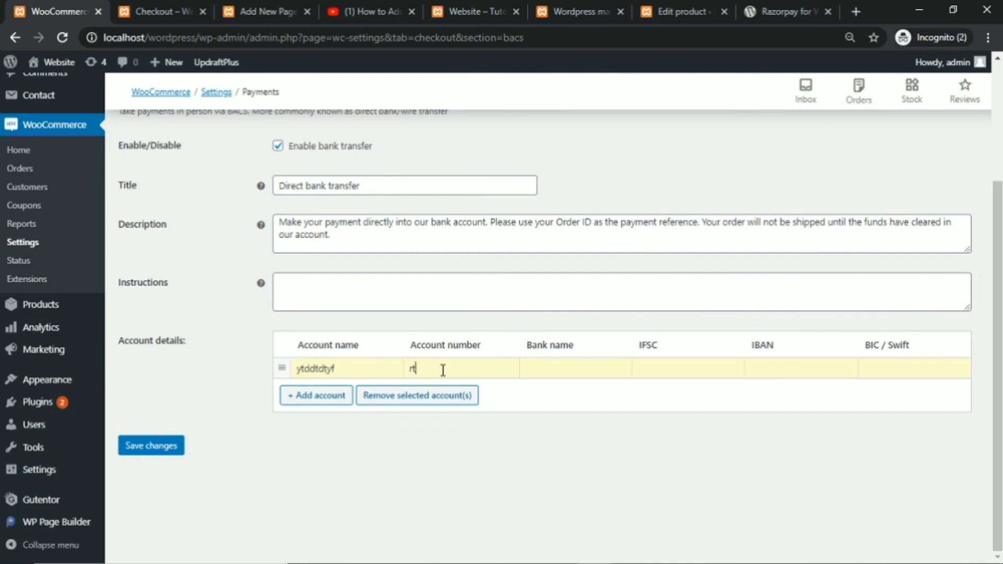
type("67766767")
left_click(544, 364)
type("ccffefc")
left_click(135, 448)
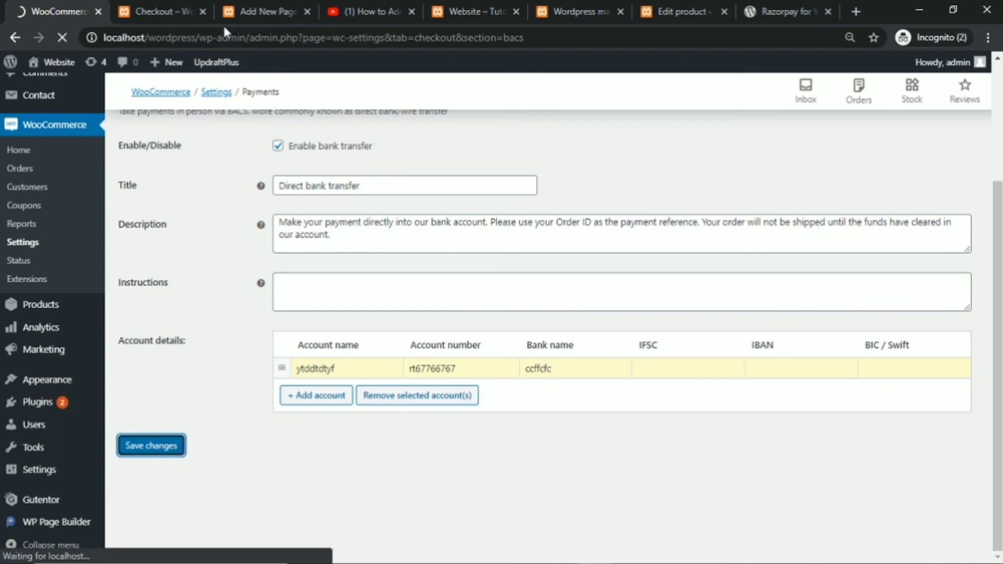
Return to the open checkout page and try to place the order again.
left_click(159, 12)
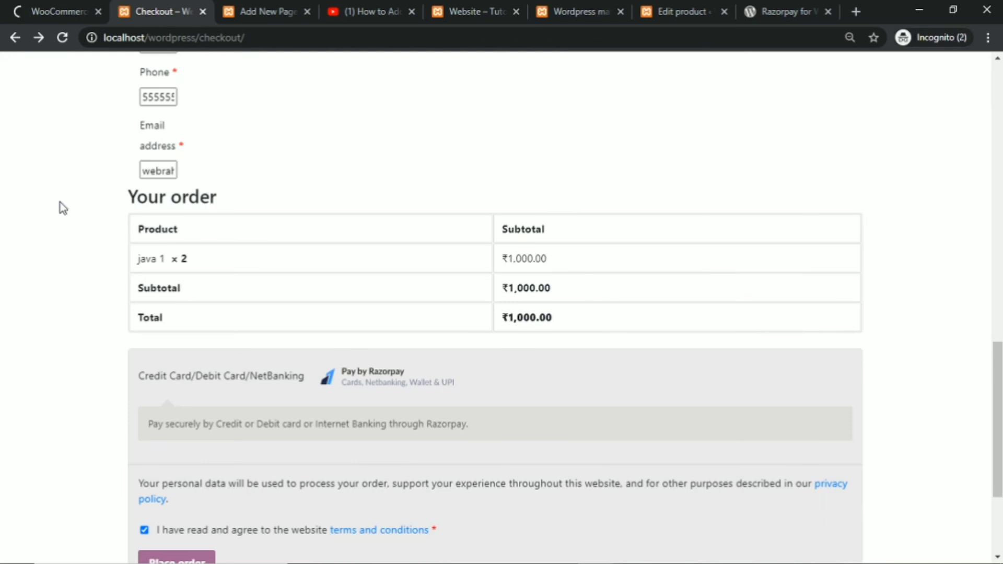
scroll(99, 366, "down", 3)
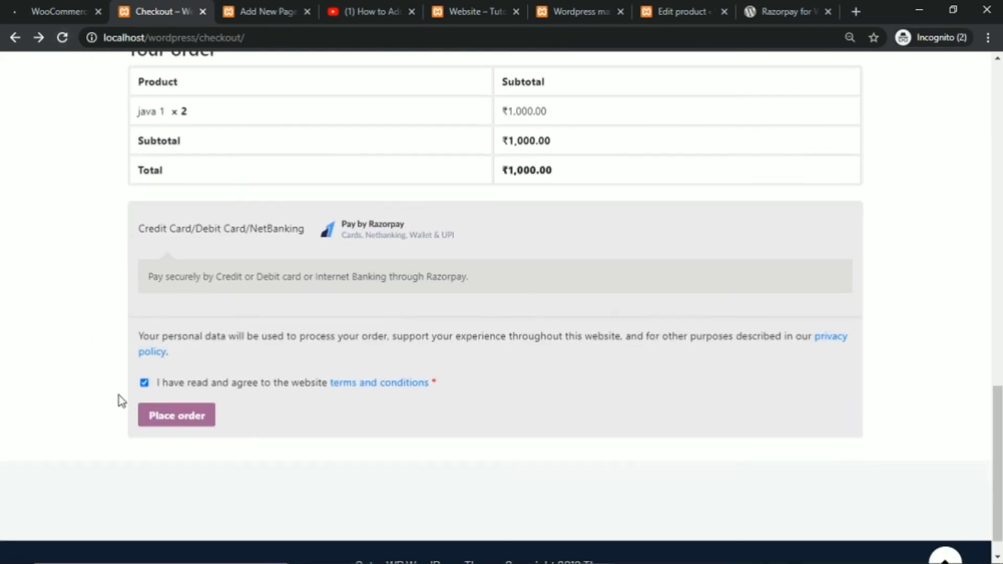
left_click(178, 418)
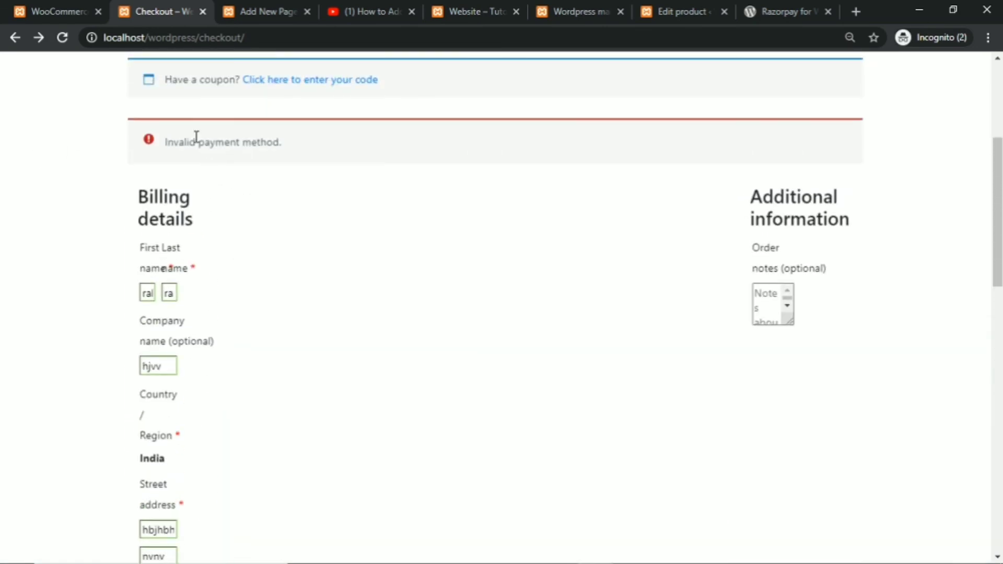
Reload the checkout page, agree to the website terms and conditions, and place the order by direct bank transfer.
left_click(62, 37)
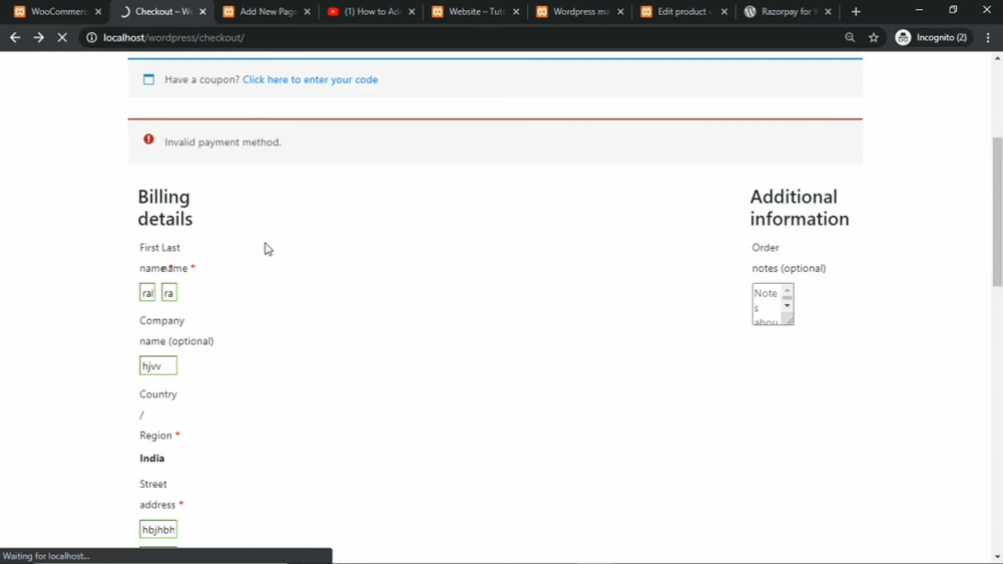
scroll(325, 277, "down", 5)
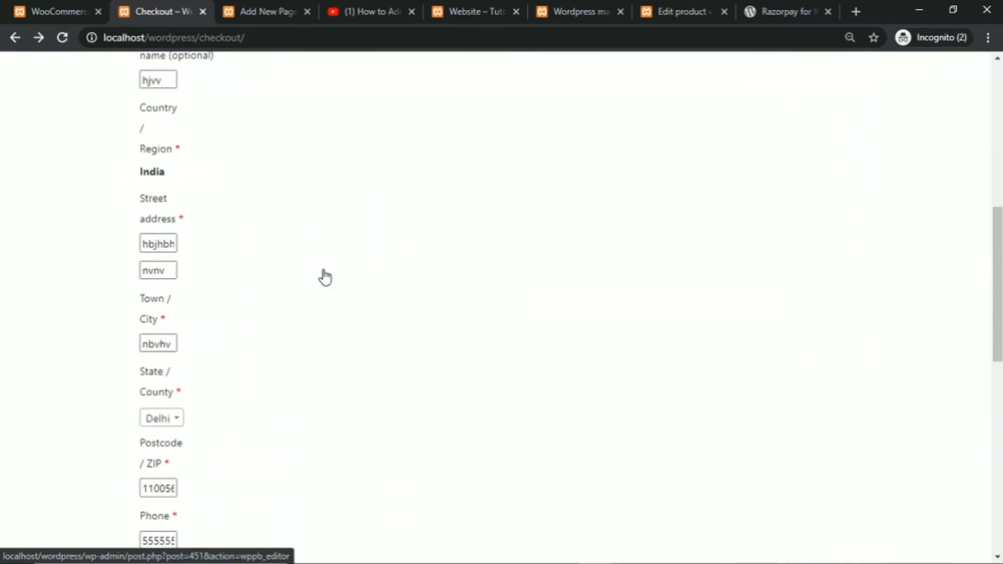
scroll(325, 271, "down", 10)
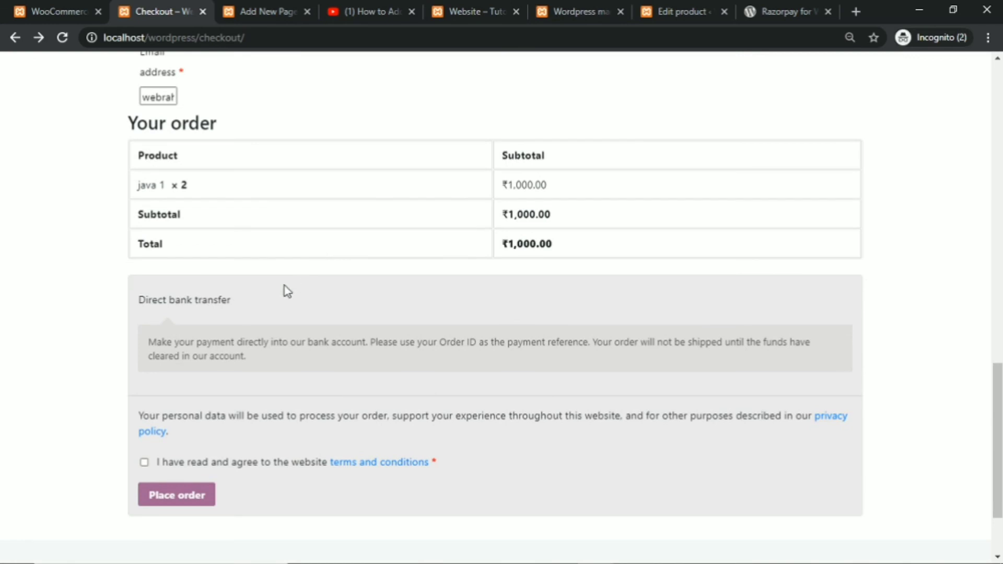
left_click(144, 463)
scroll(269, 249, "up", 10)
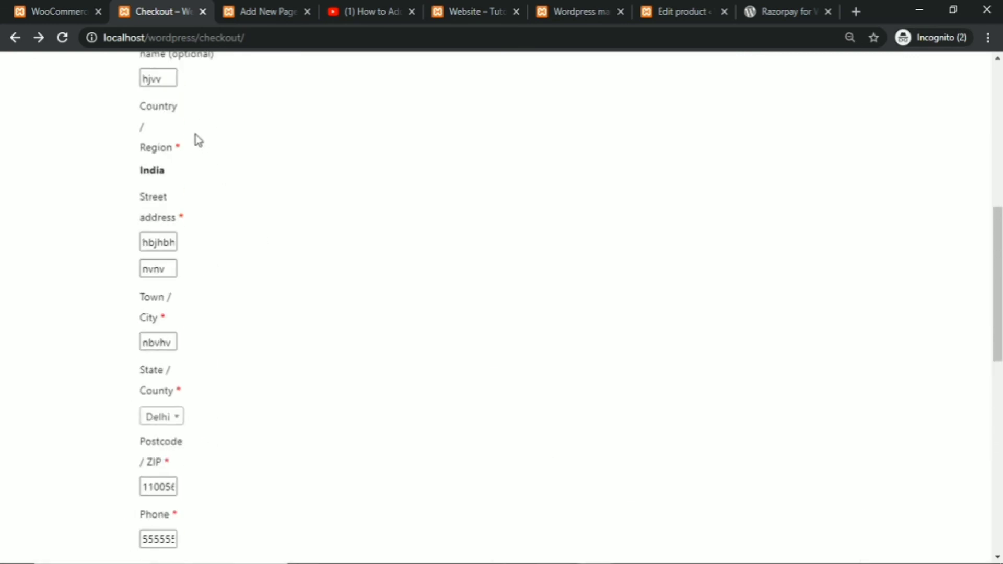
scroll(257, 213, "down", 10)
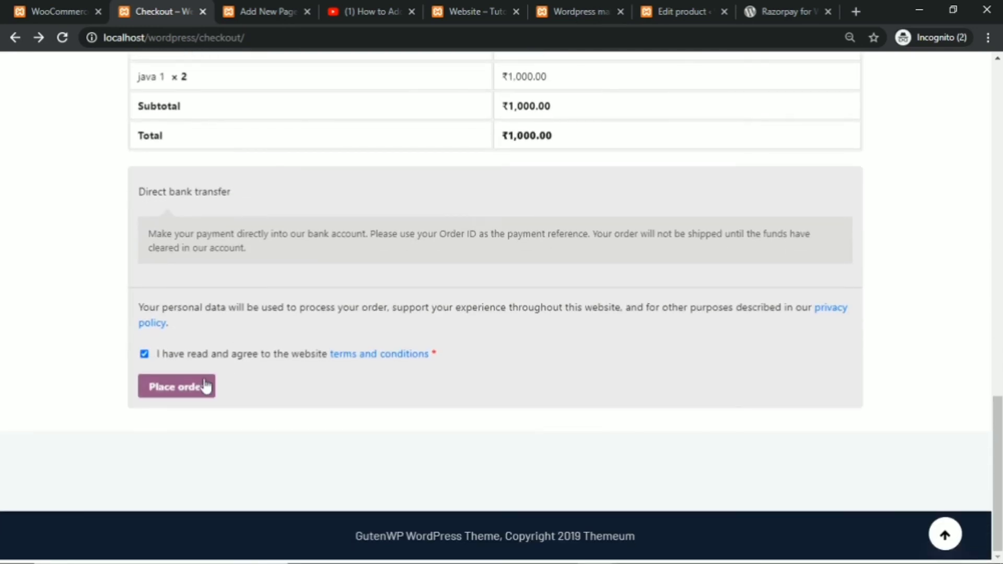
left_click(205, 386)
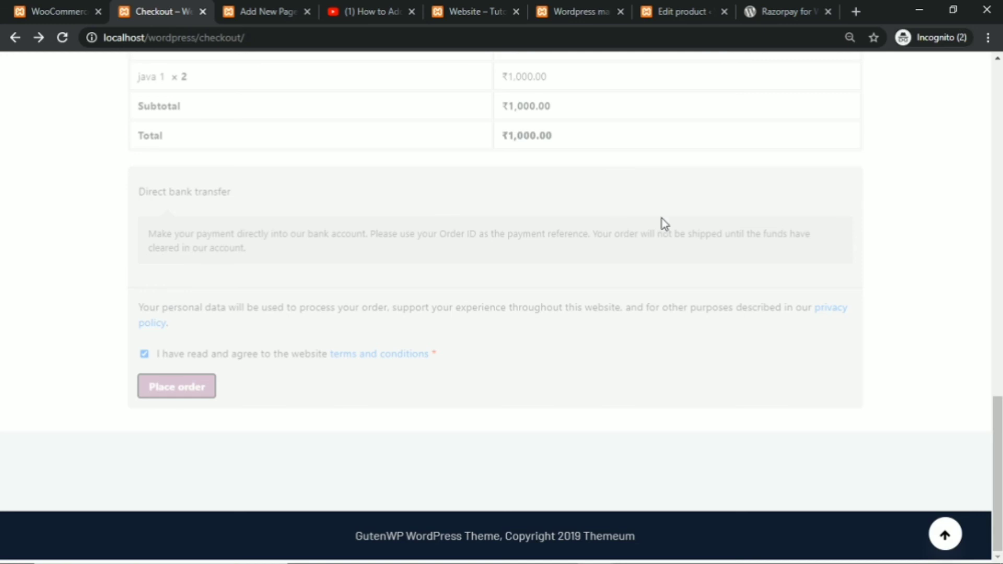
left_click_drag(998, 418, 997, 85)
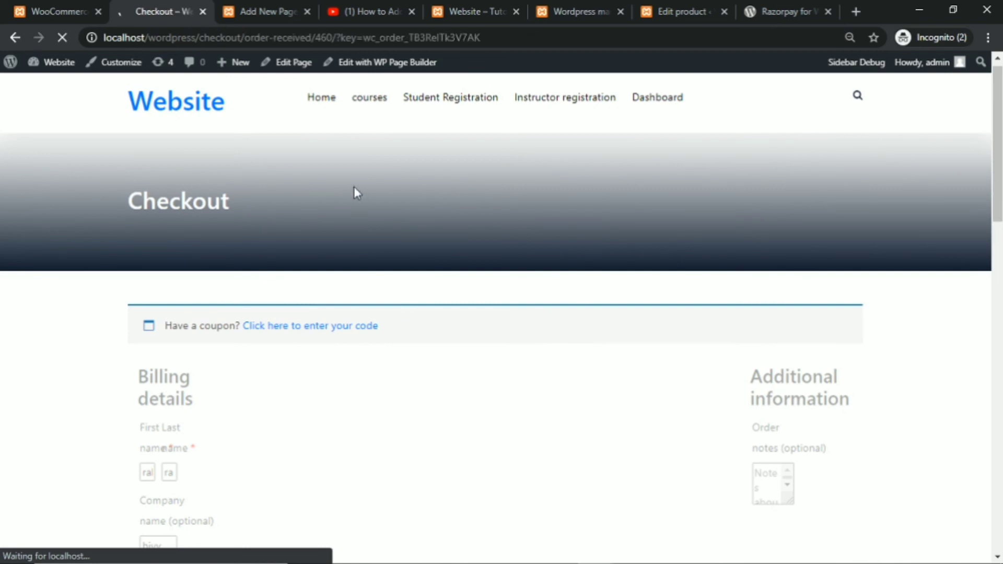
Review the order confirmation's bank details, order details and billing address.
scroll(355, 189, "down", 1)
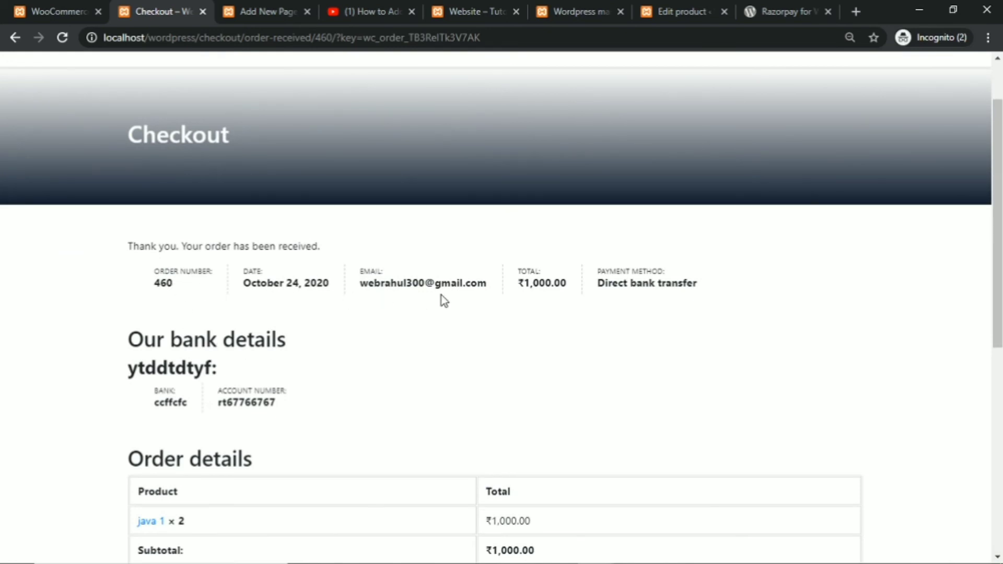
scroll(756, 278, "down", 3)
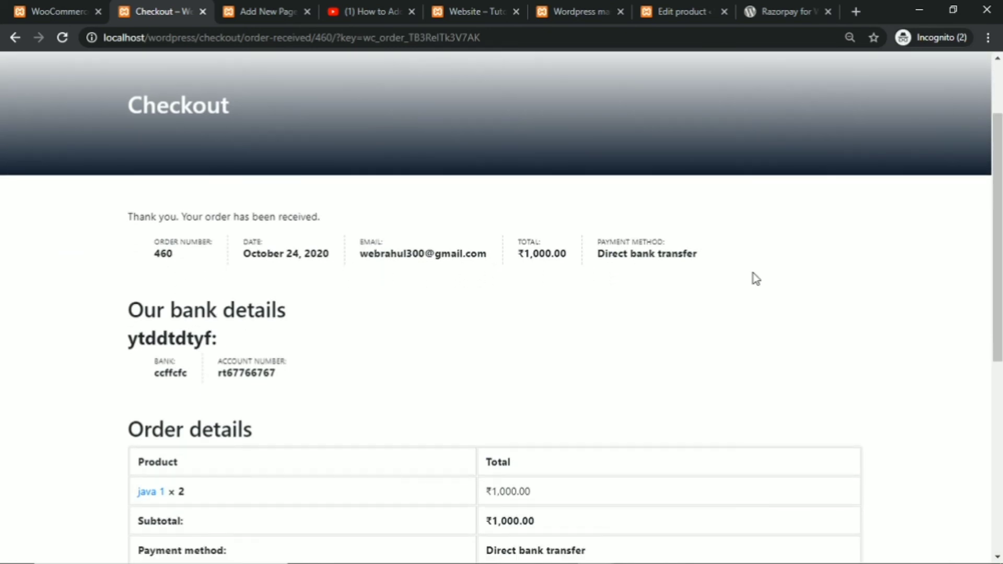
scroll(756, 278, "down", 4)
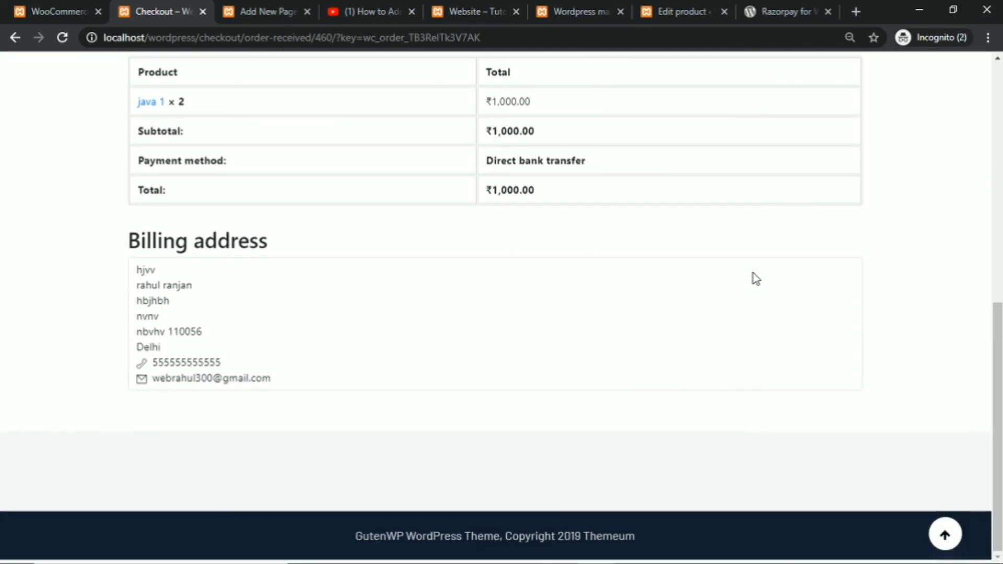
scroll(756, 279, "up", 4)
scroll(753, 277, "up", 1)
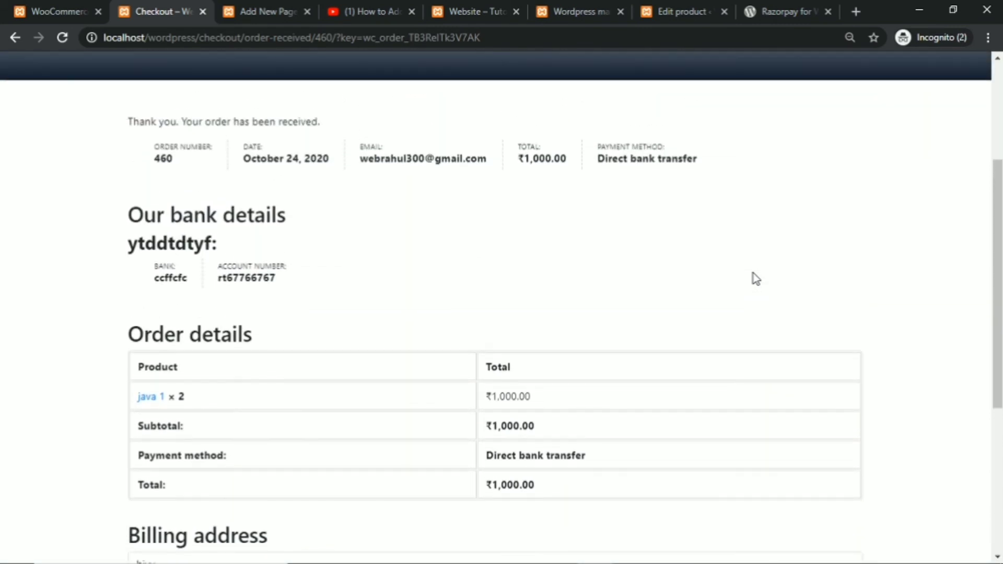
Check the new order in the WooCommerce orders list, revisit the order confirmation, and switch to the website's home page.
left_click(34, 10)
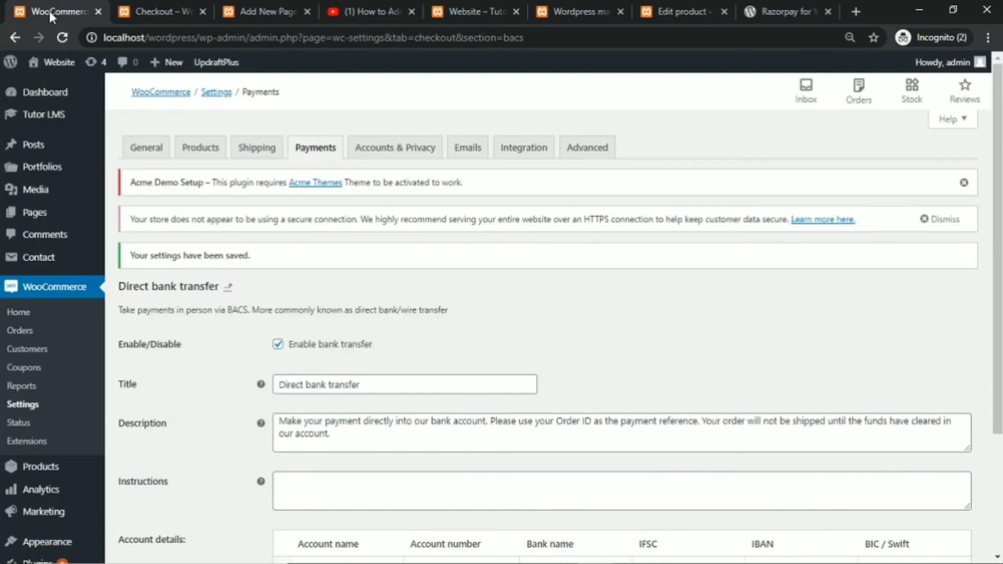
left_click(24, 331)
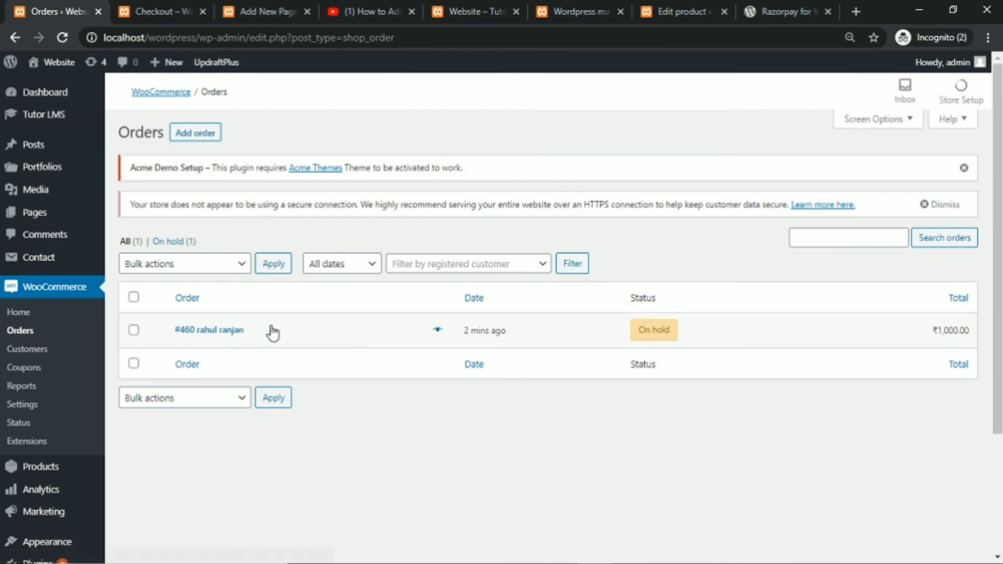
left_click(162, 11)
scroll(59, 240, "up", 5)
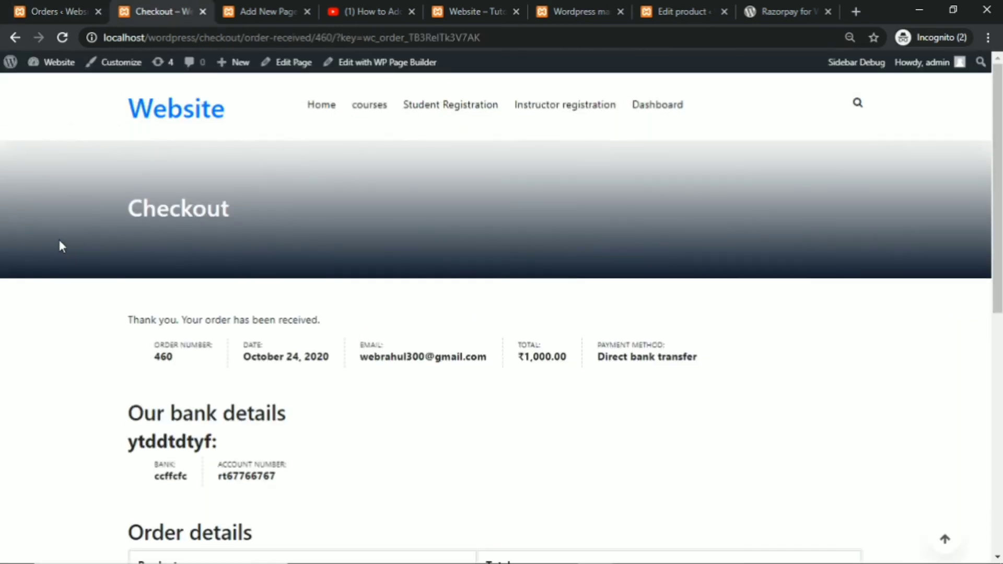
left_click(475, 13)
scroll(68, 215, "up", 3)
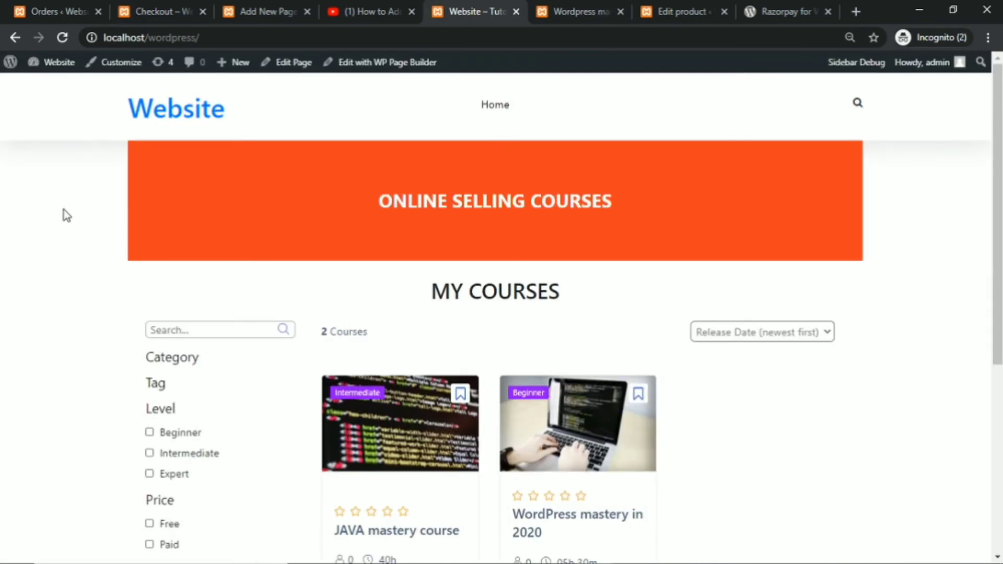